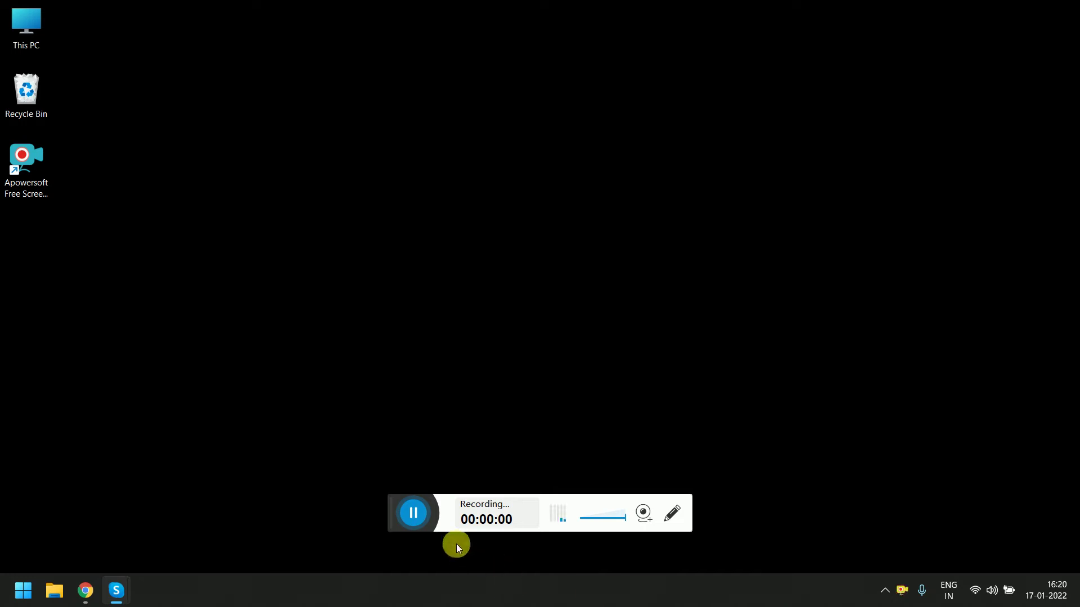
# Dock the recorder toolbar and bring the Google Meet call window back up from the taskbar.
pyautogui.moveTo(398, 529); pyautogui.dragTo(983, 518)
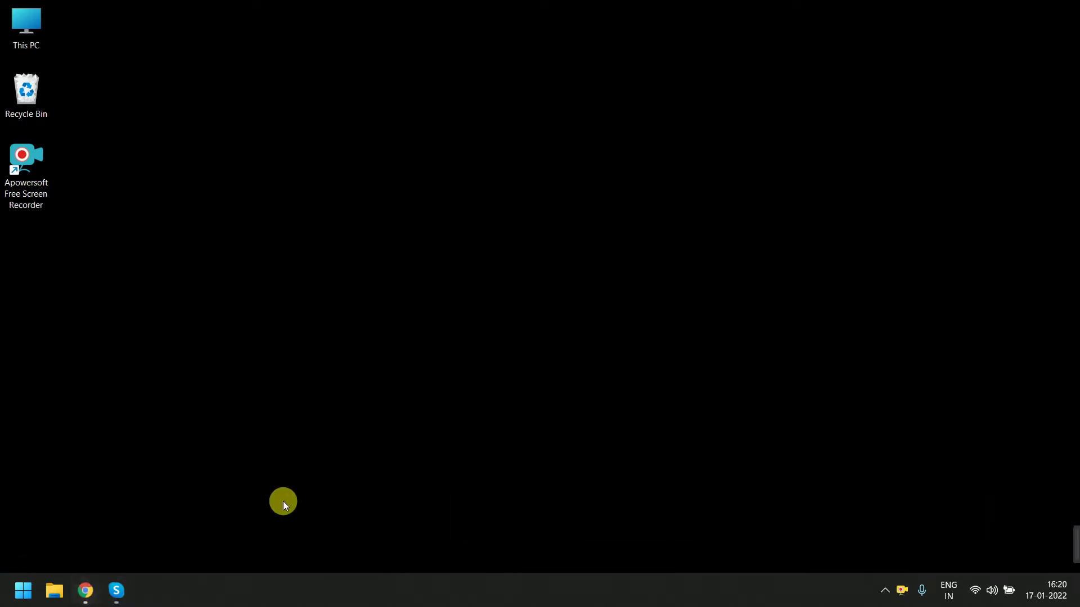
pyautogui.click(81, 591)
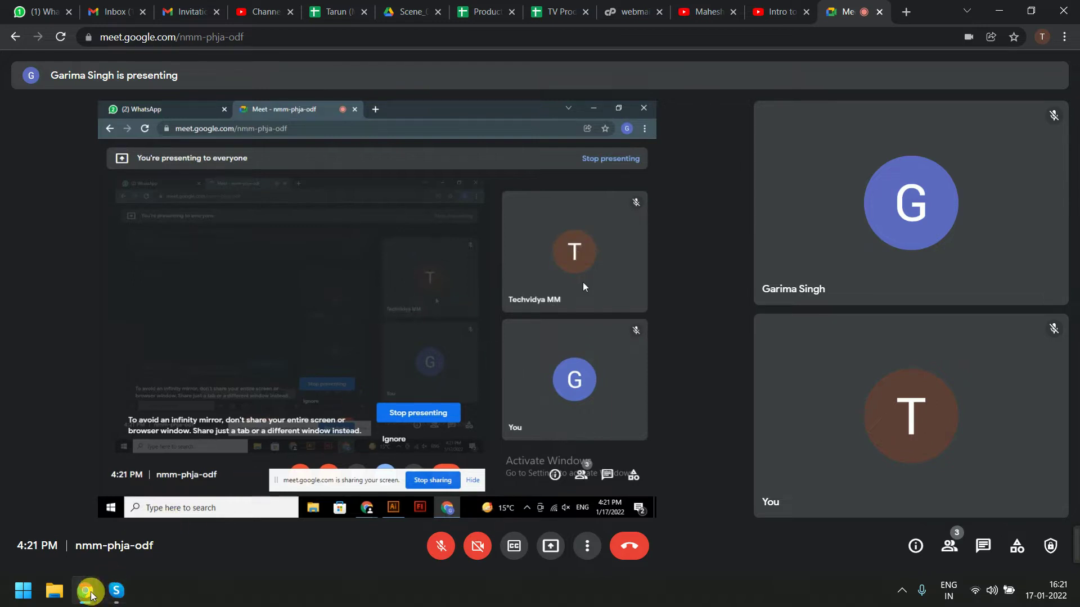
# Launch Illustrator from the Start menu search.
pyautogui.press('super')
pyautogui.write('illys')
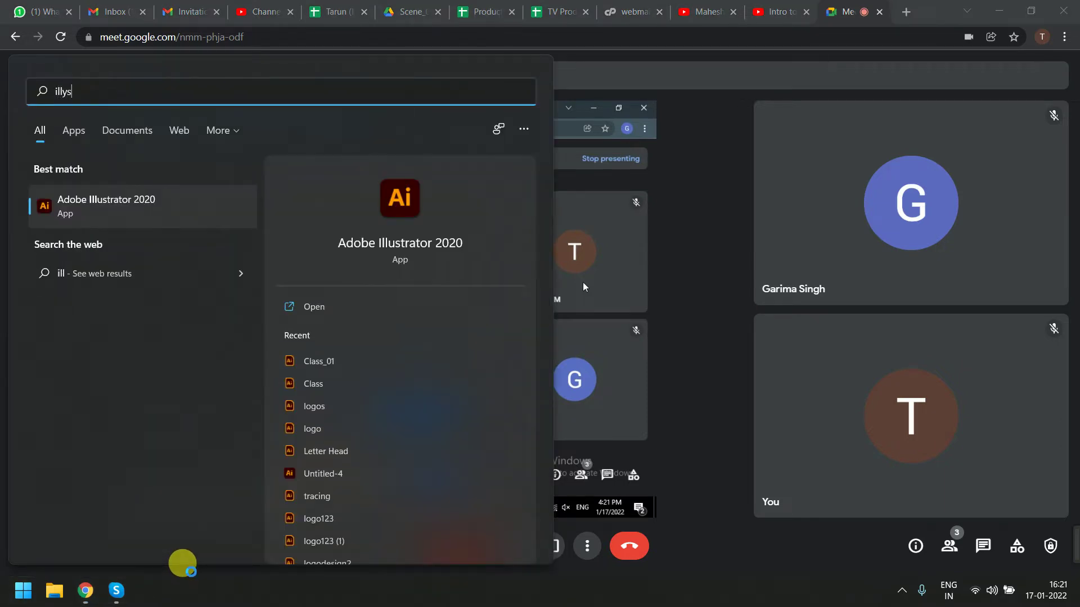
pyautogui.press('Return')
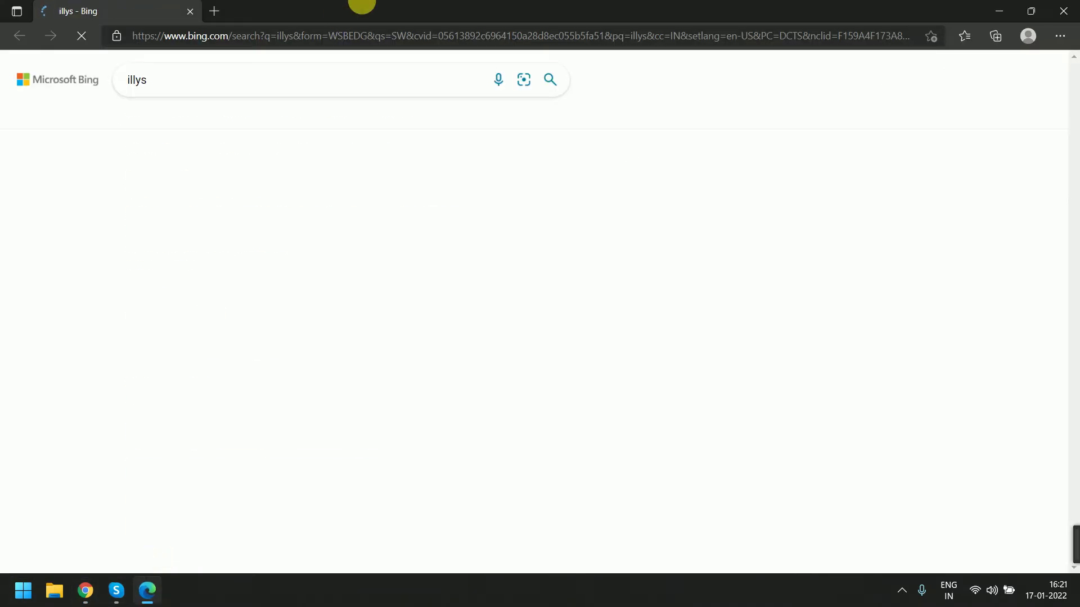
# Present the entire screen in the Google Meet call, then go to WhatsApp Web.
pyautogui.hotkey('alt', 'Tab')
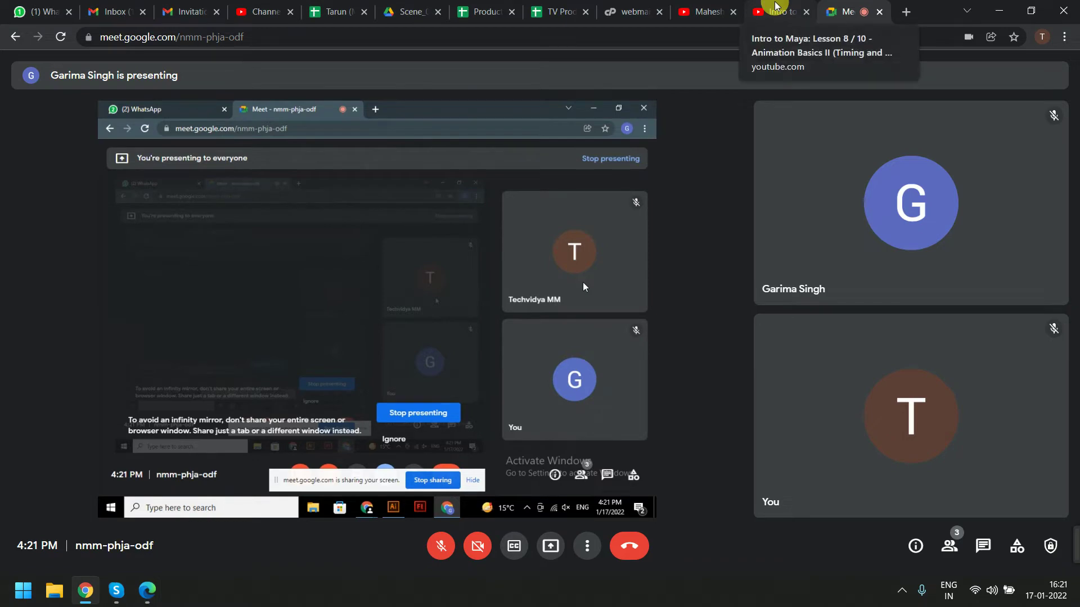
pyautogui.click(551, 545)
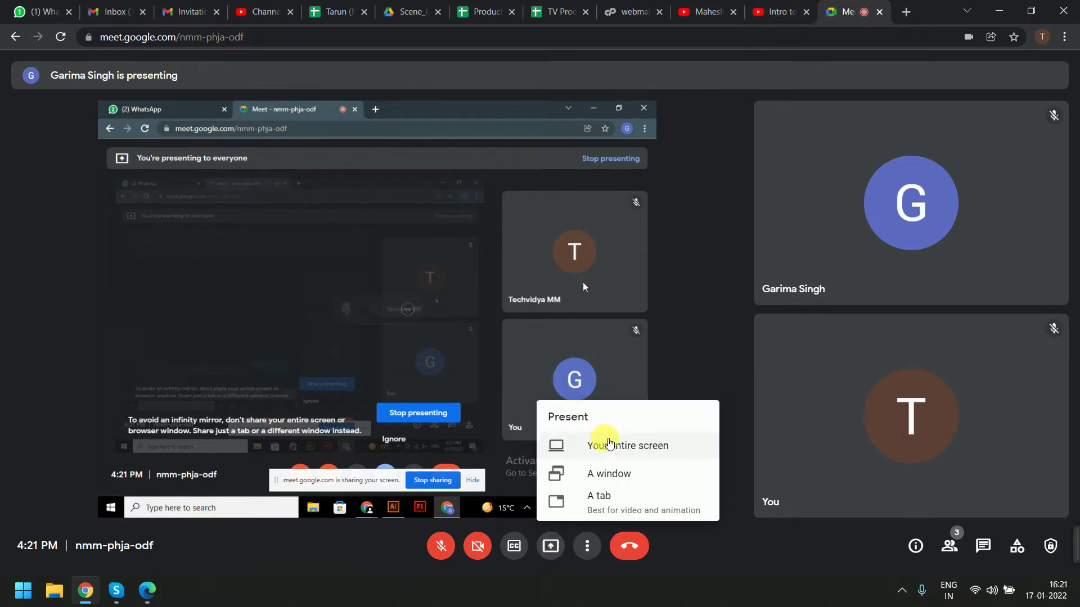
pyautogui.click(610, 443)
pyautogui.click(618, 337)
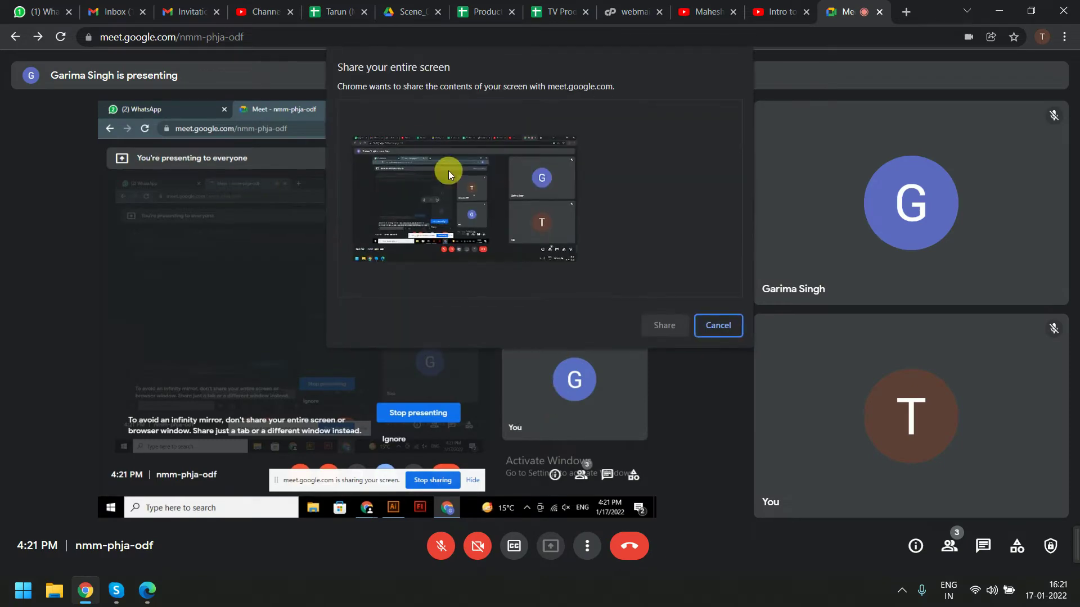
pyautogui.click(447, 171)
pyautogui.click(675, 324)
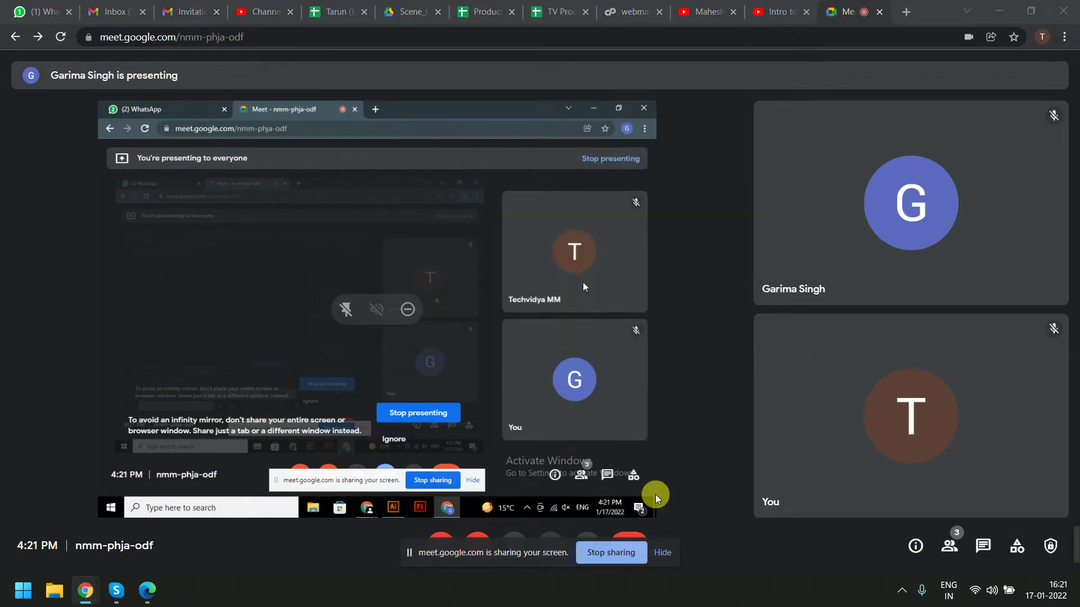
pyautogui.hotkey('ctrl', '1')
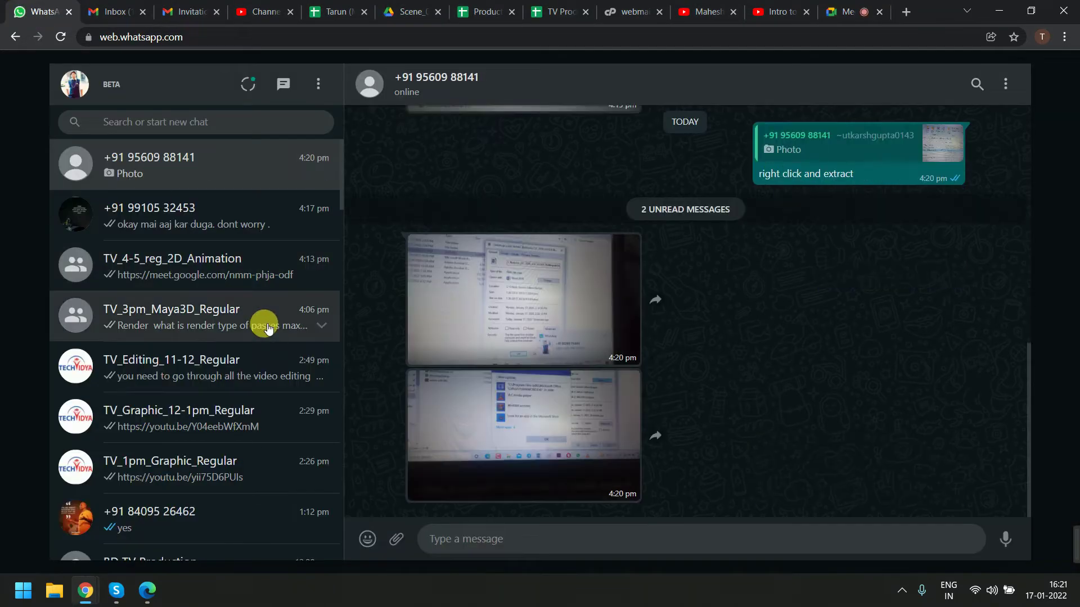
# View the received photo full size, zooming in and out, then close the viewer.
pyautogui.click(574, 422)
pyautogui.click(557, 325)
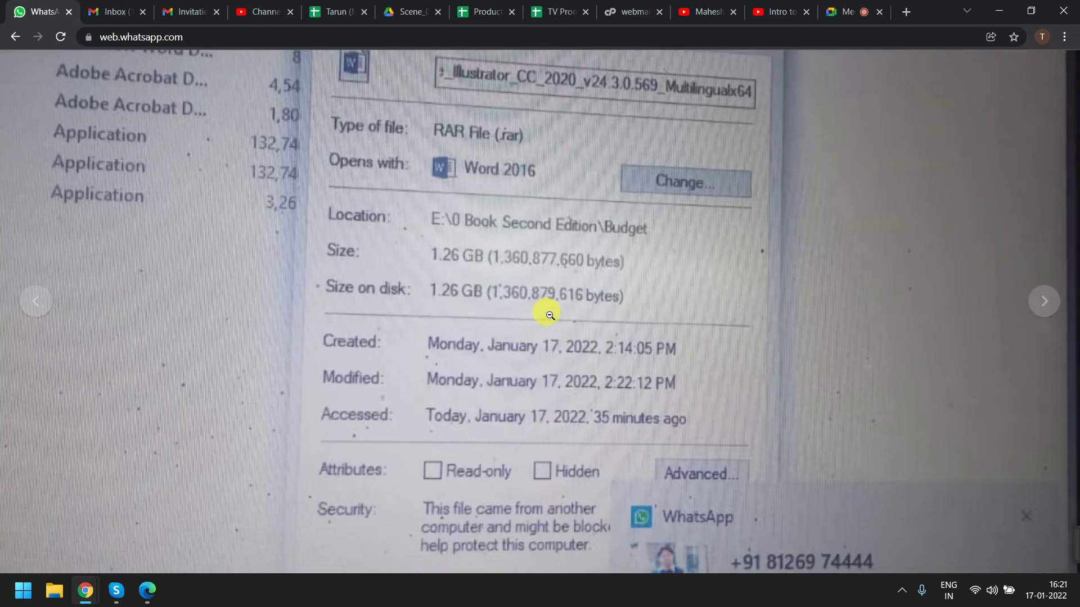
pyautogui.click(550, 316)
pyautogui.press('Right')
pyautogui.press('Escape')
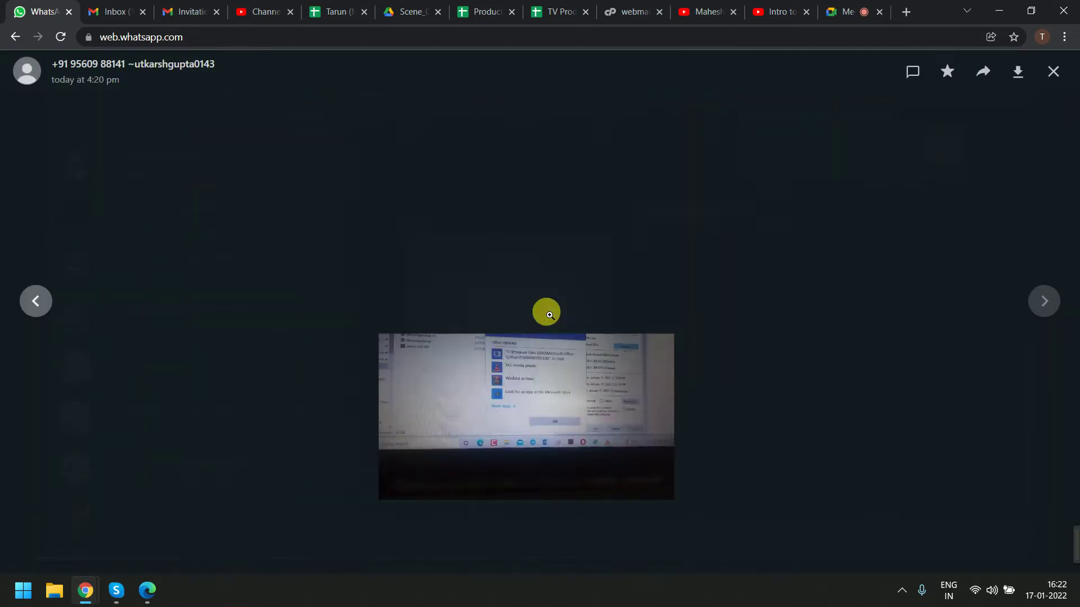
# Send the reply 'just wait' in the chat and minimise the browser.
pyautogui.write('just')
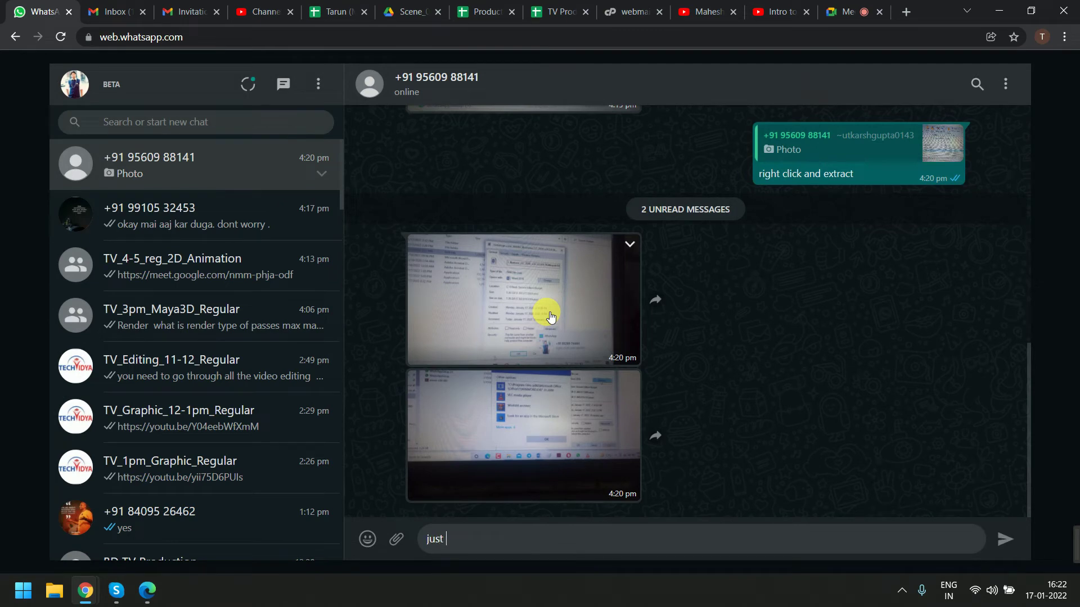
pyautogui.press('BackSpace')
pyautogui.write('st wait')
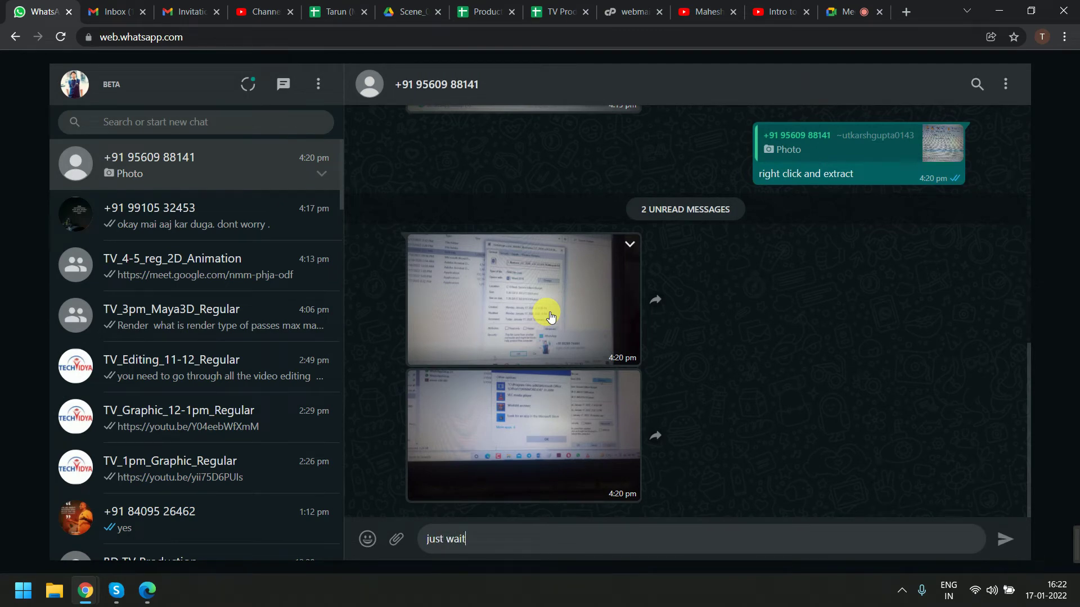
pyautogui.press('Return')
pyautogui.click(1031, 7)
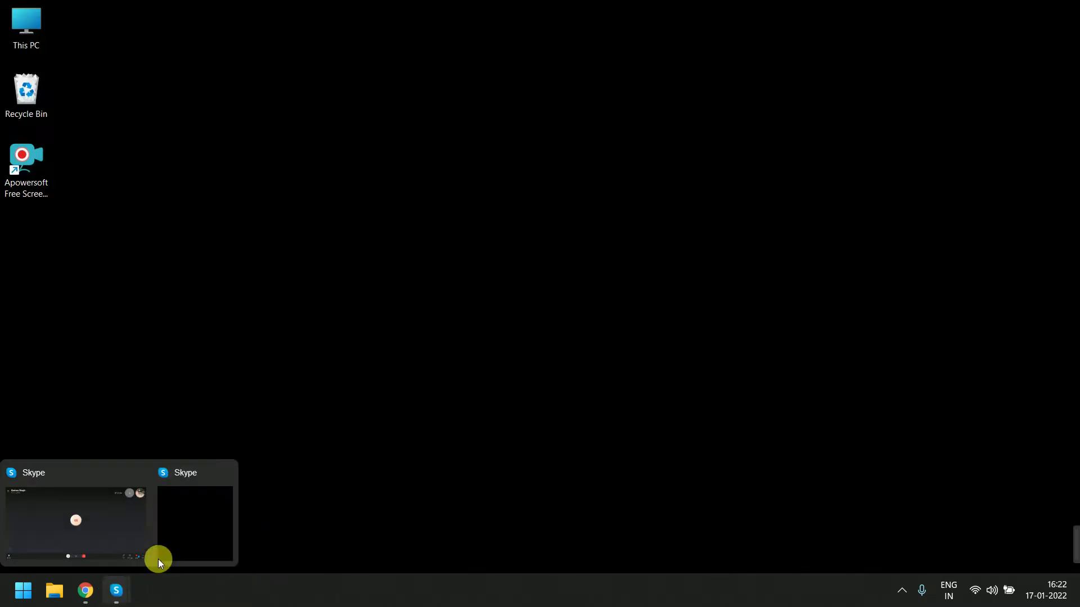
pyautogui.press('super')
# Launch Illustrator and create a new blank A4 portrait document.
pyautogui.write('ill')
pyautogui.press('Return')
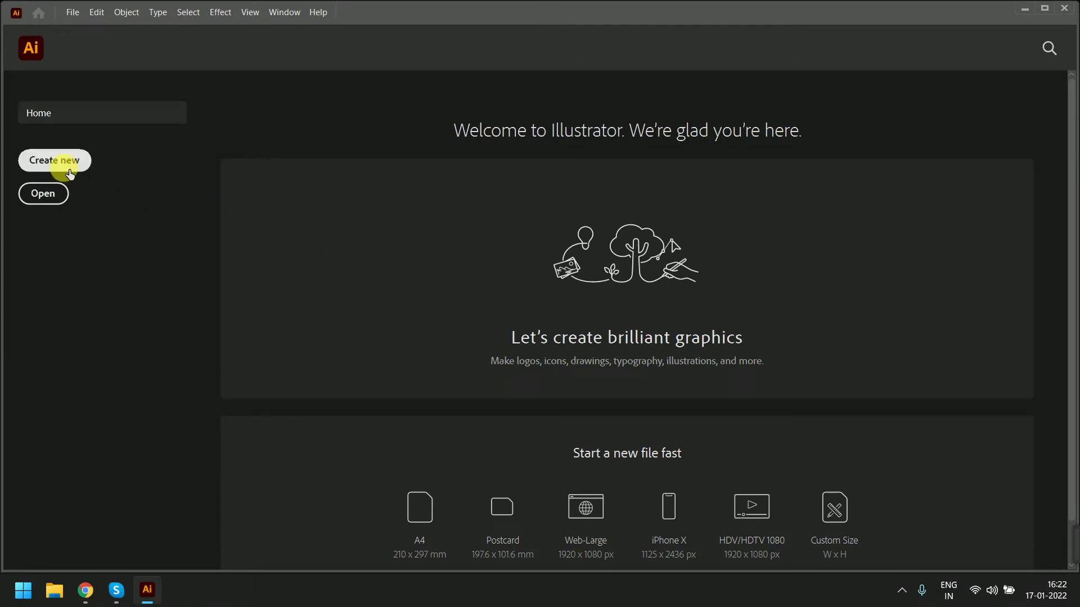
pyautogui.click(52, 160)
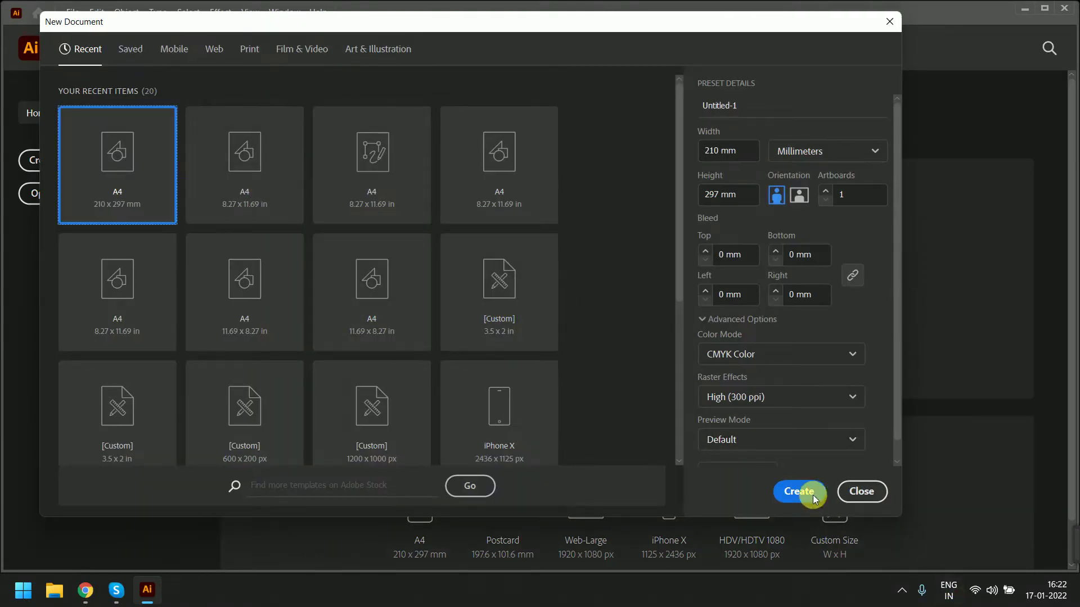
pyautogui.click(808, 492)
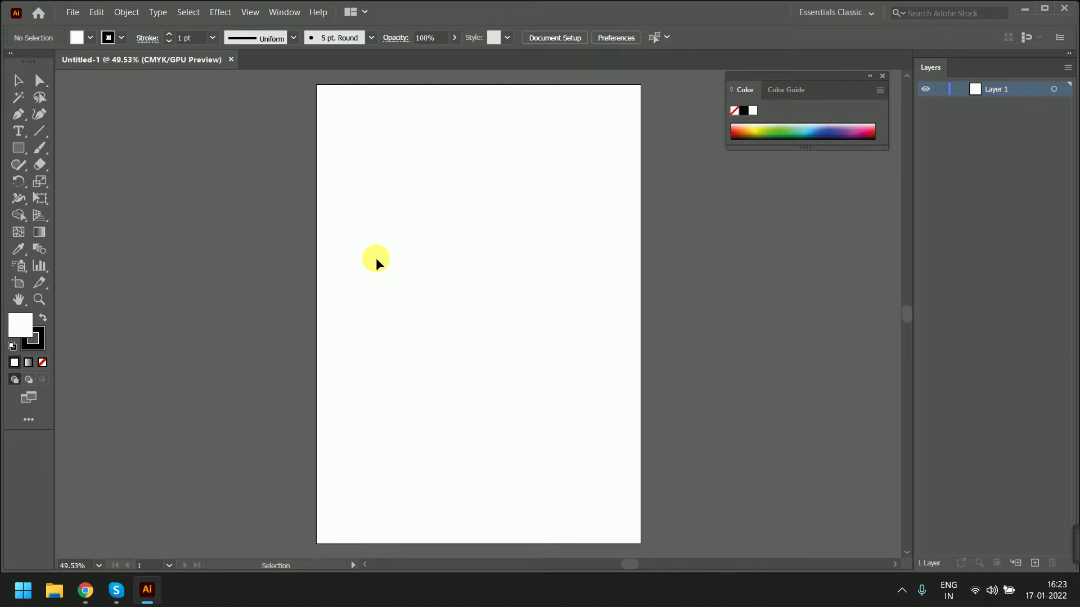
# Launch Microsoft Paint from the Start search.
pyautogui.press('super')
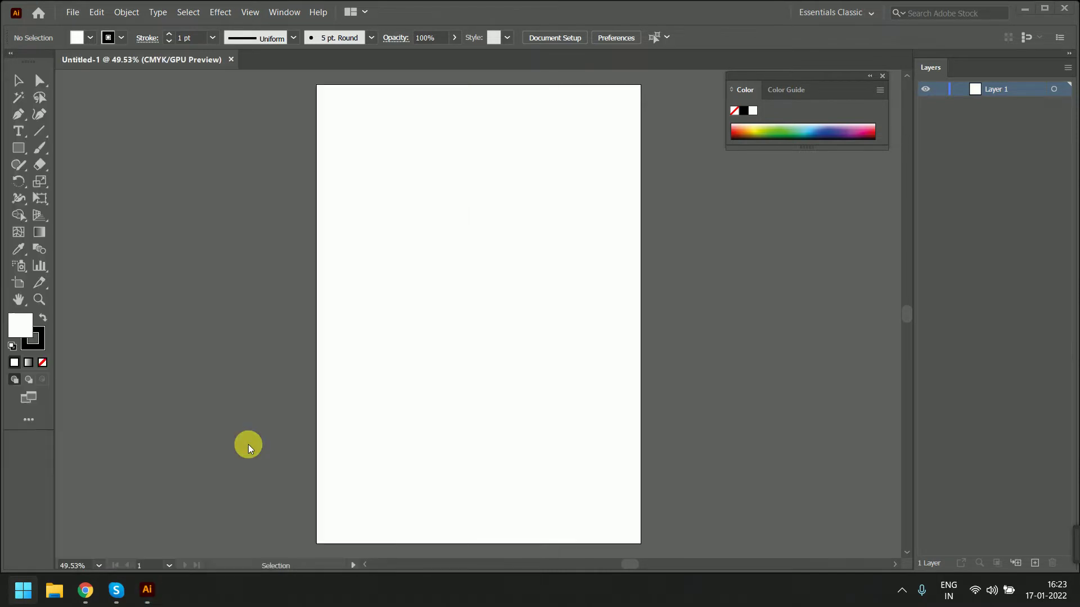
pyautogui.write('paint')
pyautogui.press('Return')
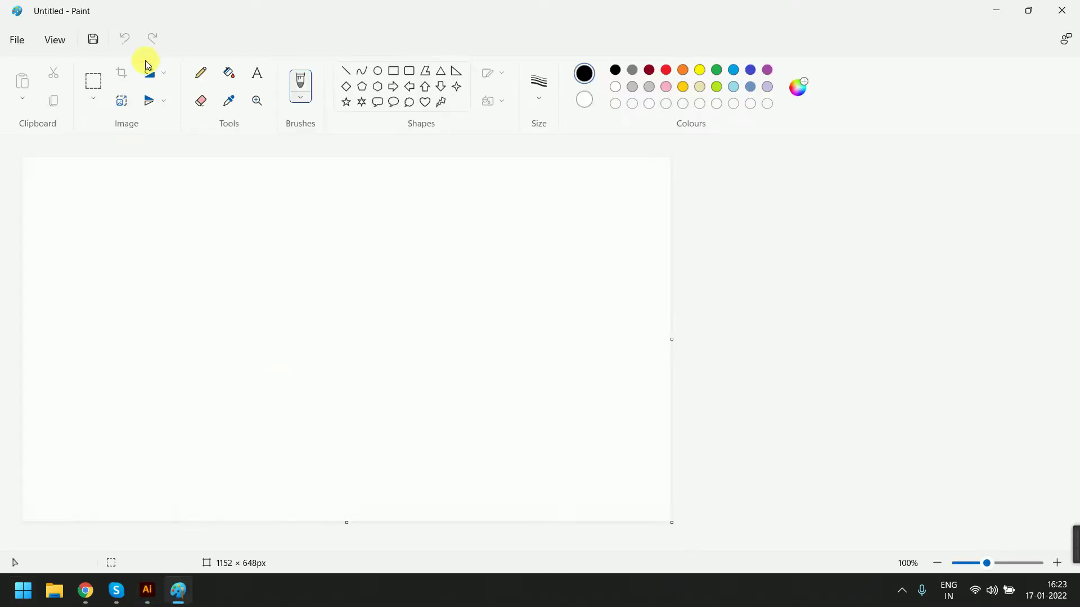
# Draw a thick vertical line and a crossing horizontal line with the Line tool.
pyautogui.click(349, 69)
pyautogui.moveTo(351, 195); pyautogui.dragTo(364, 401)
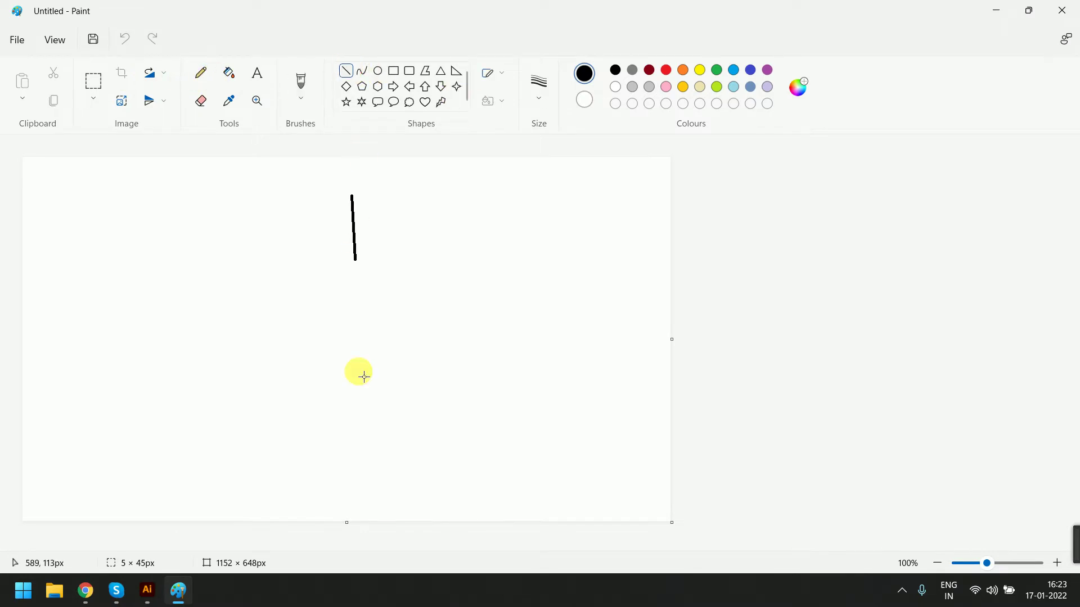
pyautogui.moveTo(267, 287); pyautogui.dragTo(479, 302)
# Sketch small pencil X marks near the right end and the top of the cross.
pyautogui.click(201, 73)
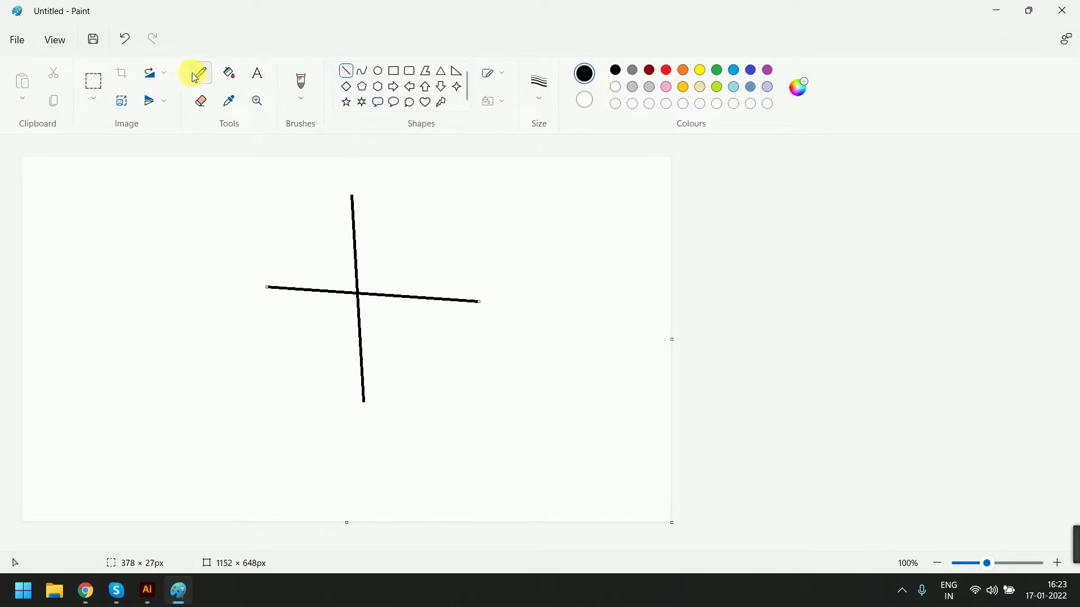
pyautogui.moveTo(499, 259); pyautogui.dragTo(475, 301)
pyautogui.moveTo(487, 264); pyautogui.dragTo(523, 293)
pyautogui.moveTo(376, 180); pyautogui.dragTo(360, 201)
pyautogui.moveTo(358, 178); pyautogui.dragTo(376, 189)
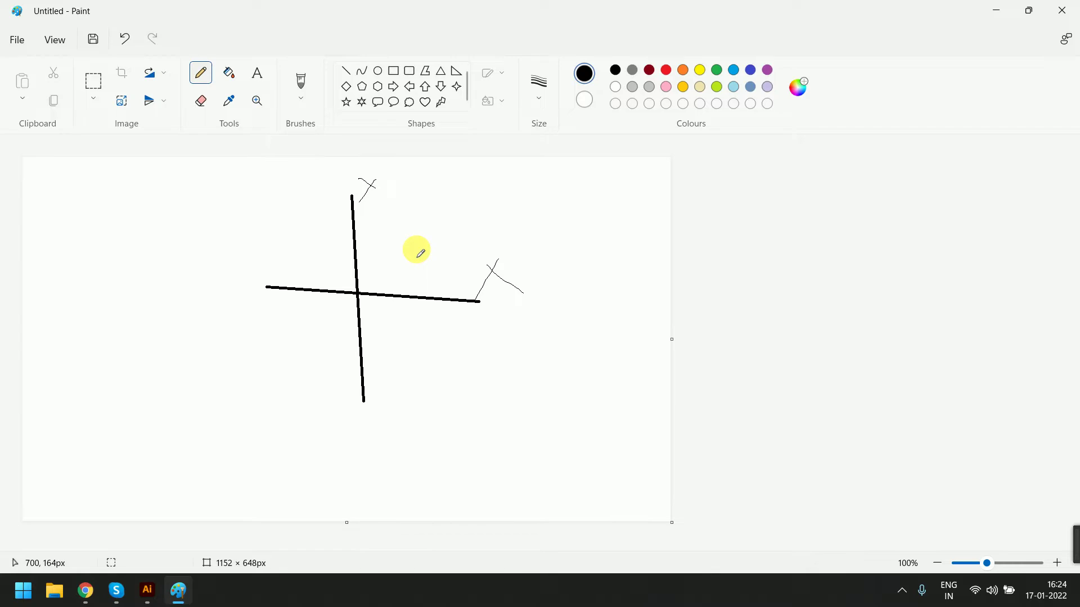
# Open a new browser tab on the Google homepage.
pyautogui.click(86, 591)
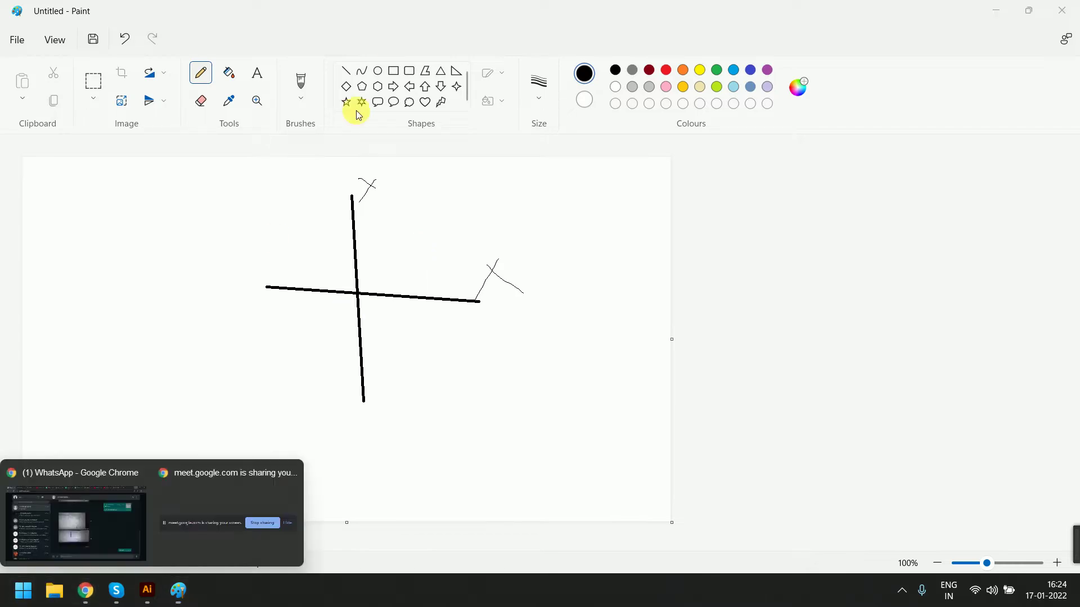
pyautogui.click(113, 498)
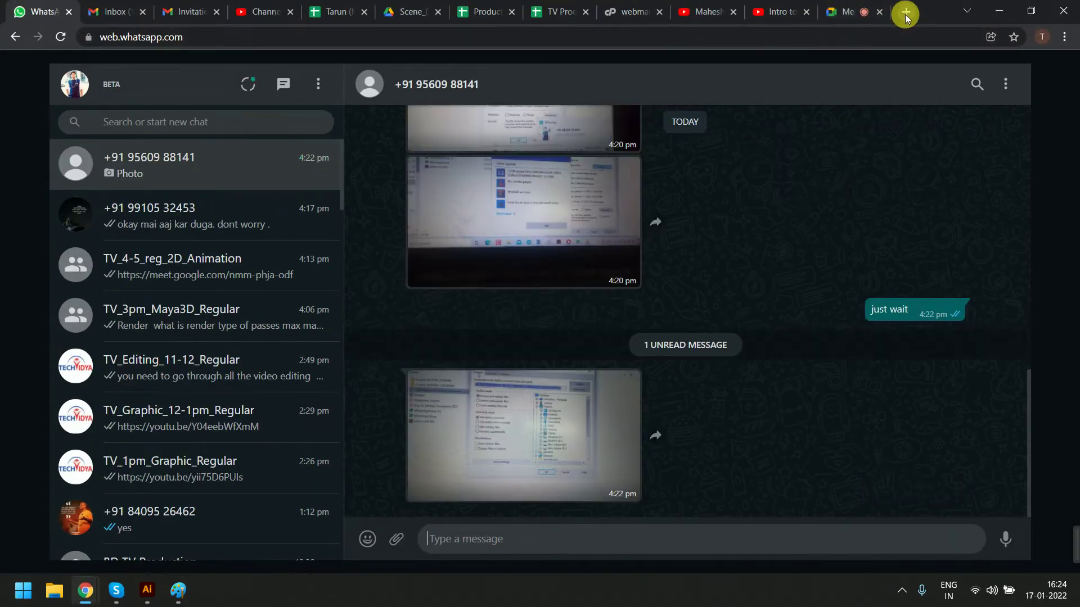
pyautogui.click(905, 14)
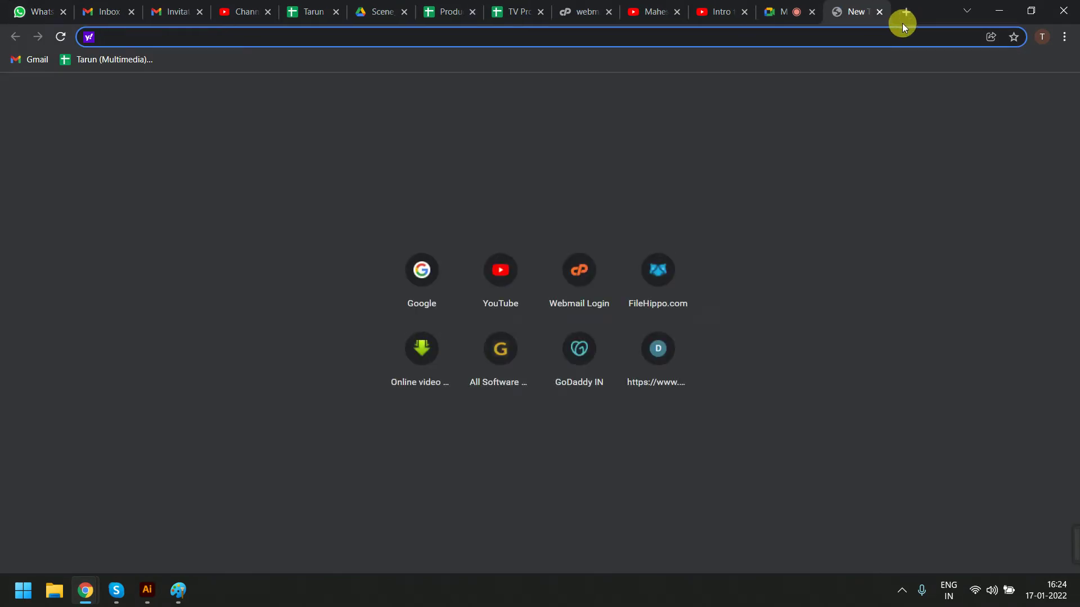
pyautogui.write('go')
pyautogui.press('Return')
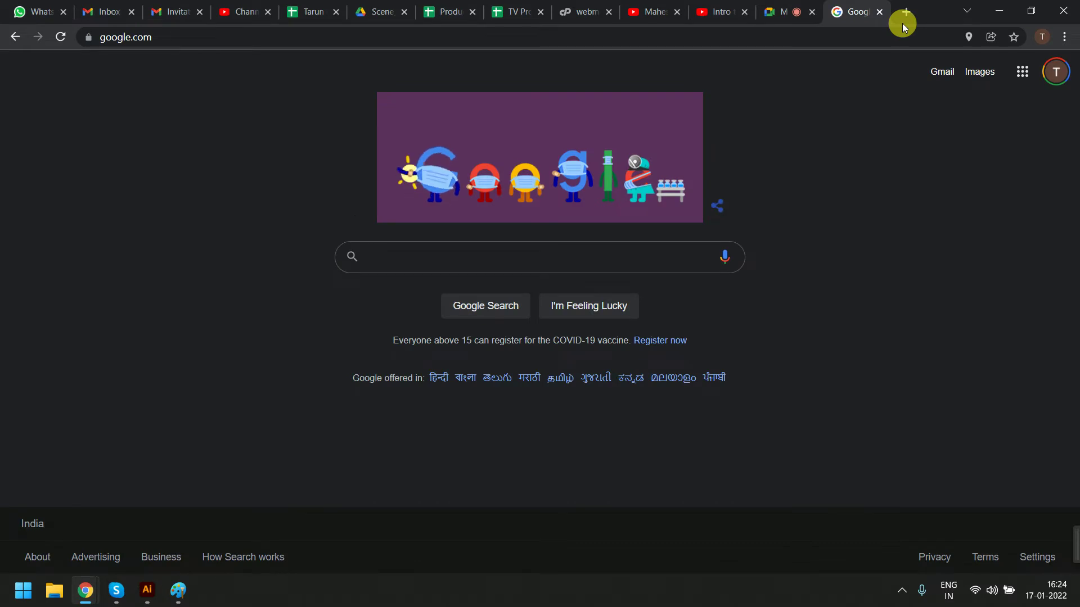
# Search Google for 'character design for 2D animation'.
pyautogui.write('chra')
pyautogui.press('BackSpace')
pyautogui.write('ra')
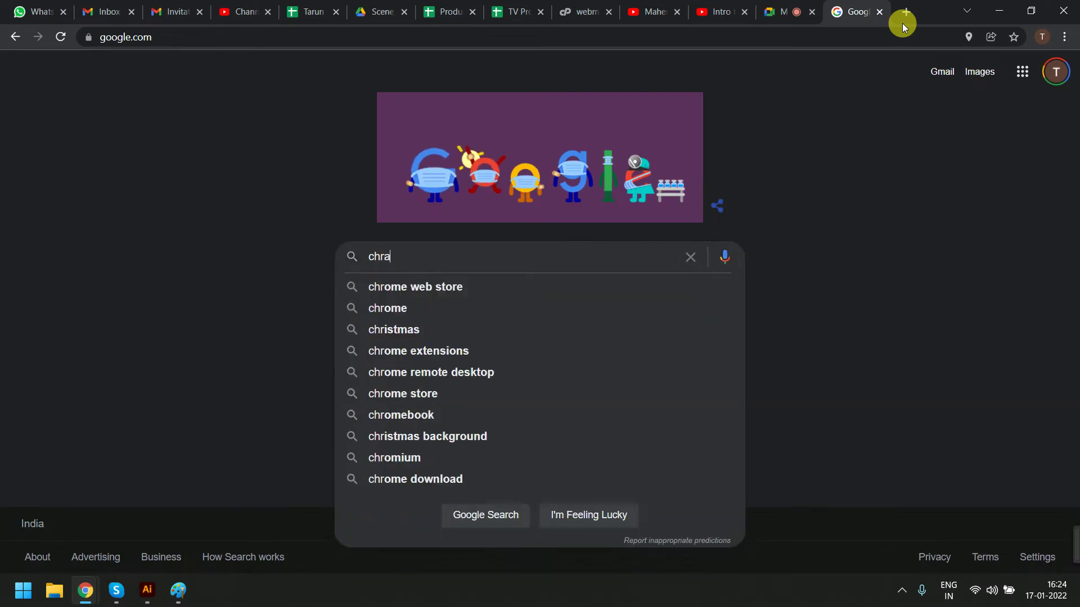
pyautogui.write('c')
pyautogui.press('BackSpace')
pyautogui.press('BackSpace')
pyautogui.press('BackSpace')
pyautogui.write('aracter ')
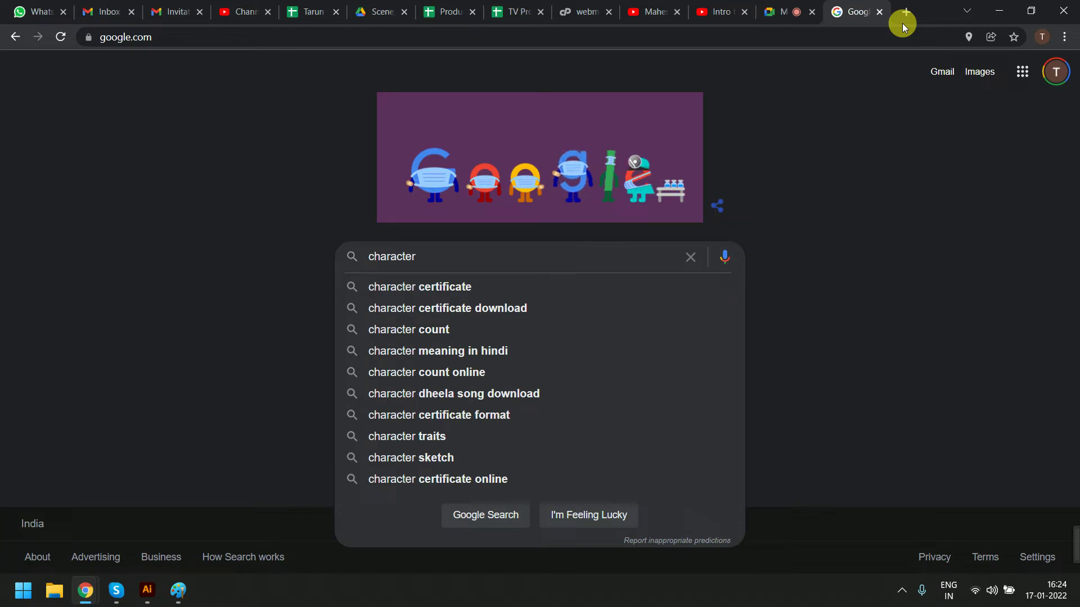
pyautogui.write('design for ')
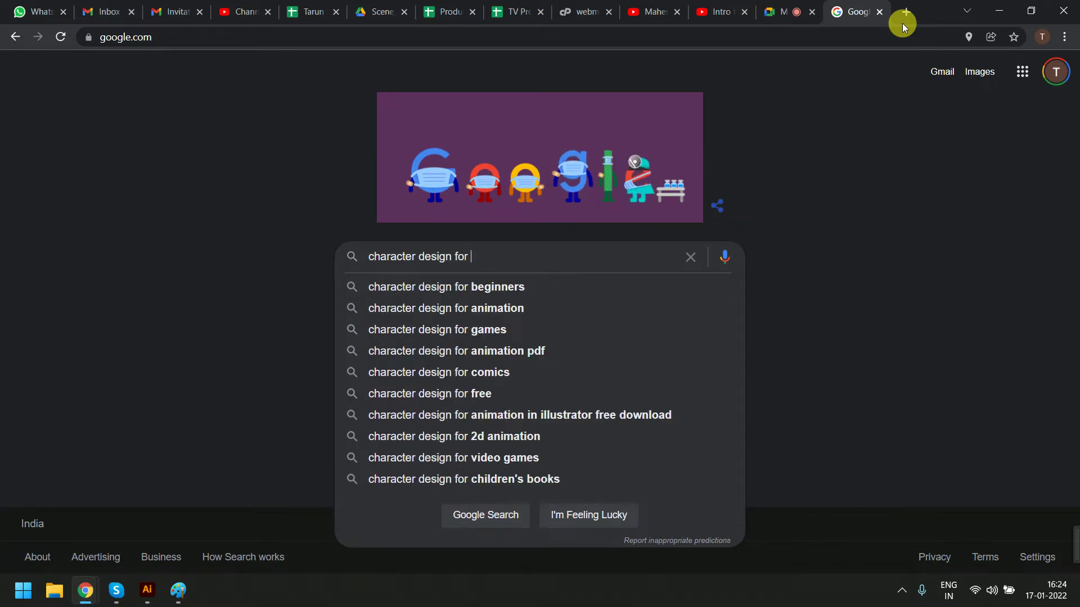
pyautogui.write('2D aniat')
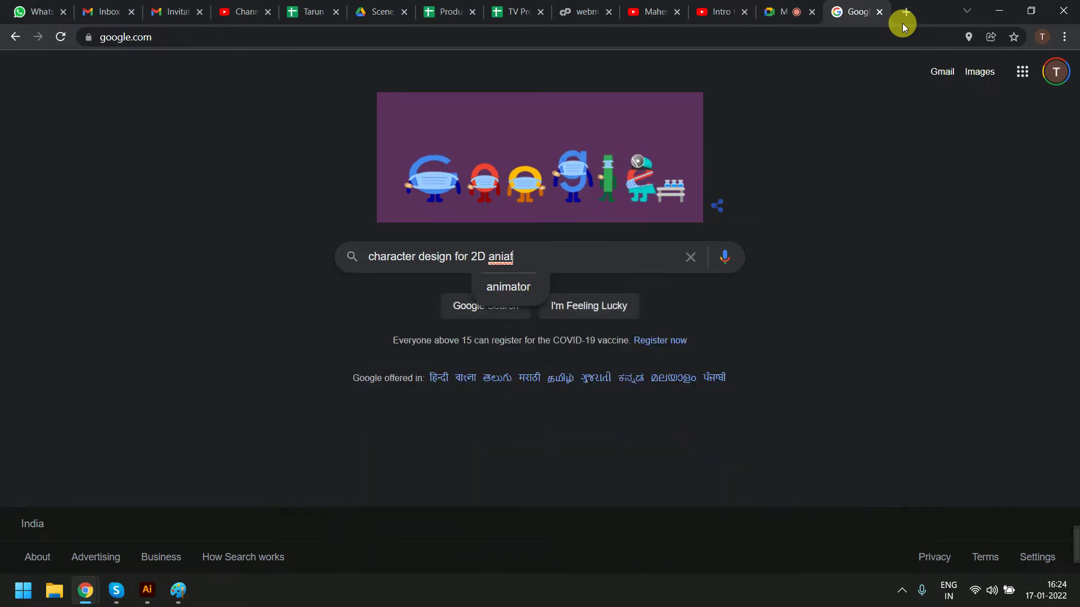
pyautogui.press('BackSpace')
pyautogui.press('BackSpace')
pyautogui.write('ma')
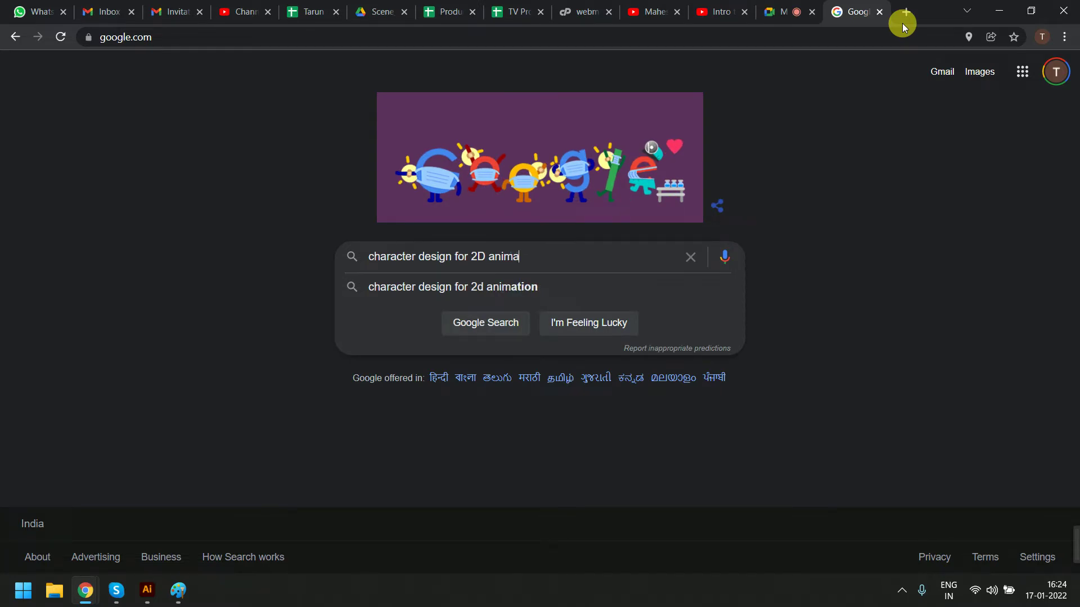
pyautogui.write('tion')
pyautogui.press('Return')
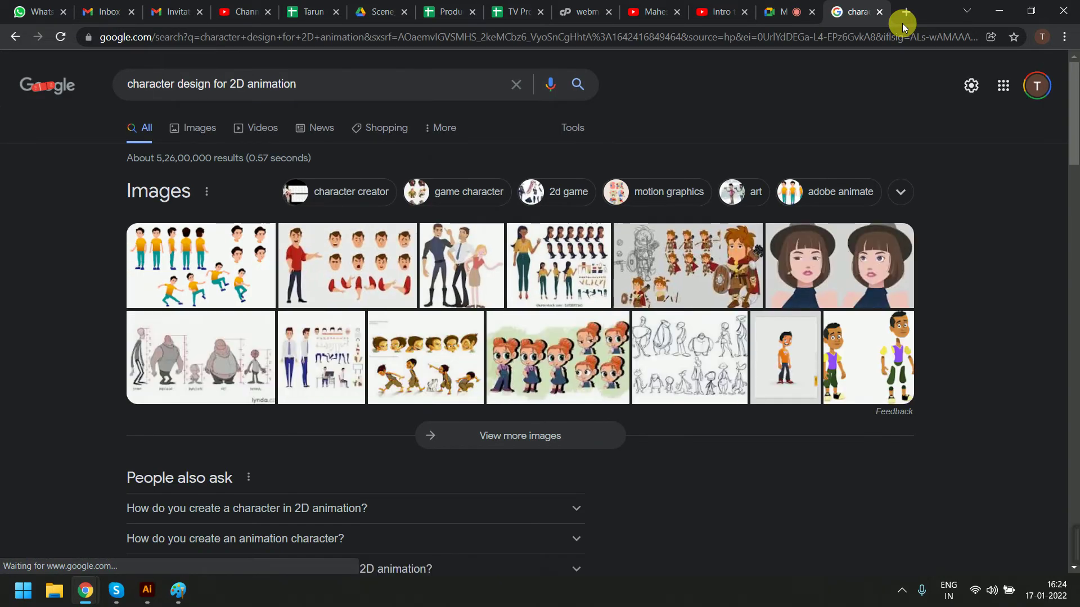
# Switch to image results, preview the '2d character animation' sheet and scroll the grid.
pyautogui.click(203, 125)
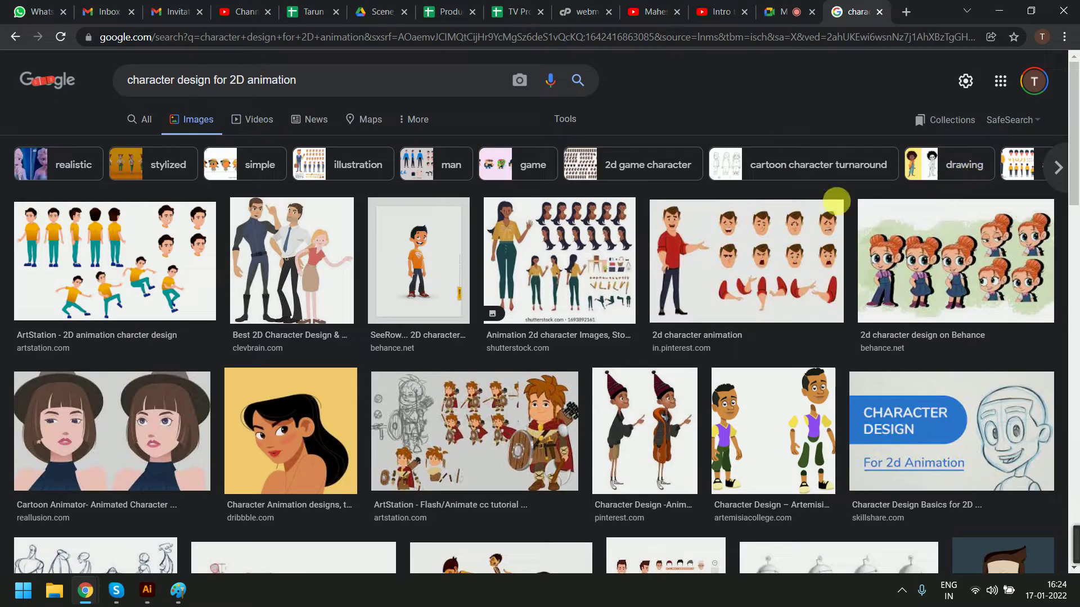
pyautogui.click(723, 232)
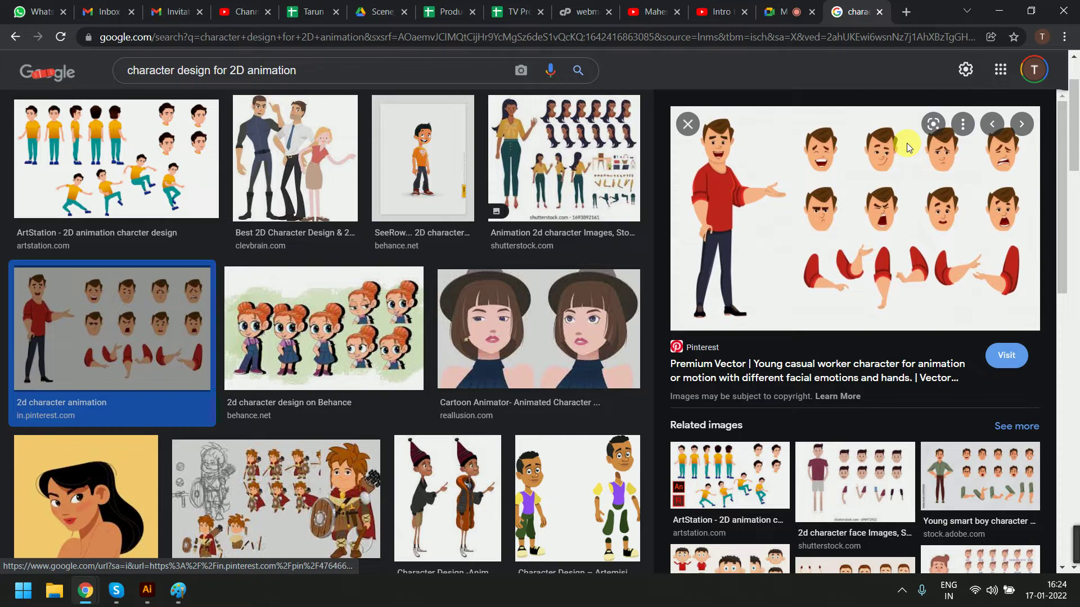
pyautogui.moveTo(855, 272)
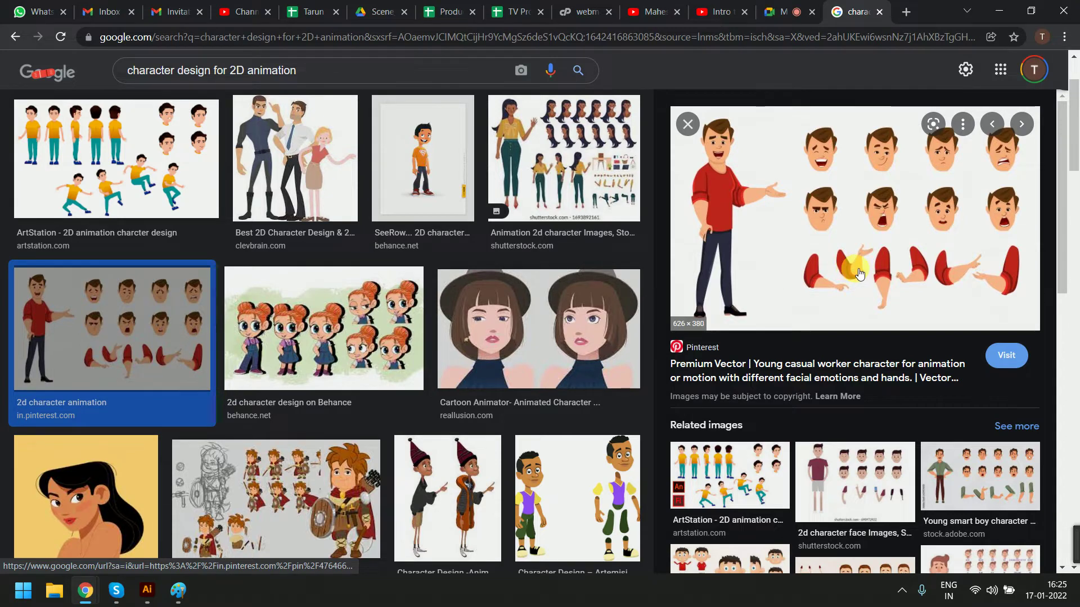
pyautogui.scroll(-3, 588, 360)
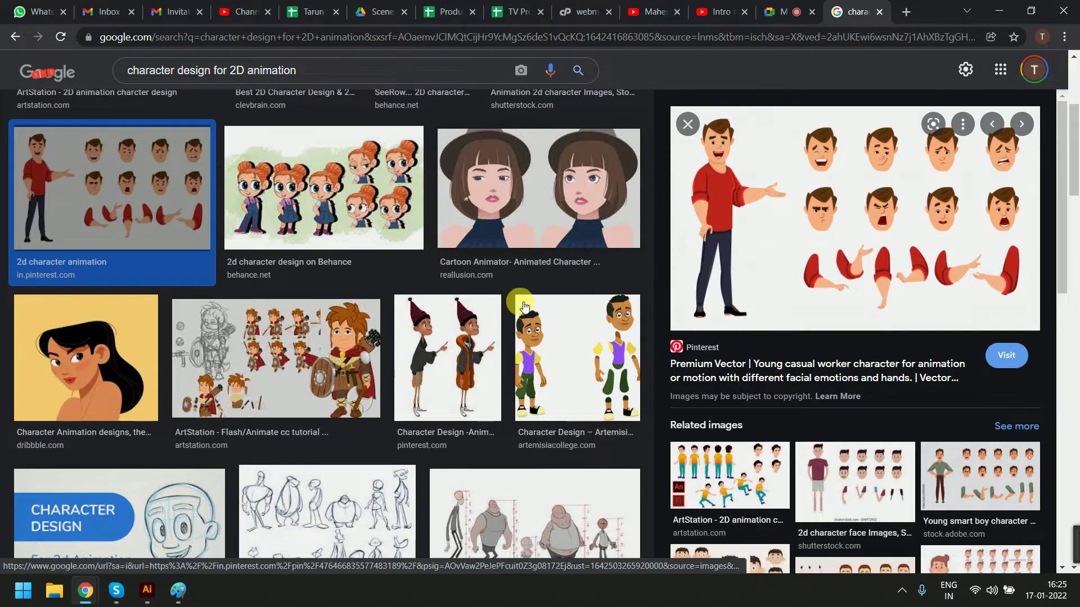
pyautogui.scroll(-1, 527, 310)
pyautogui.scroll(-5, 527, 310)
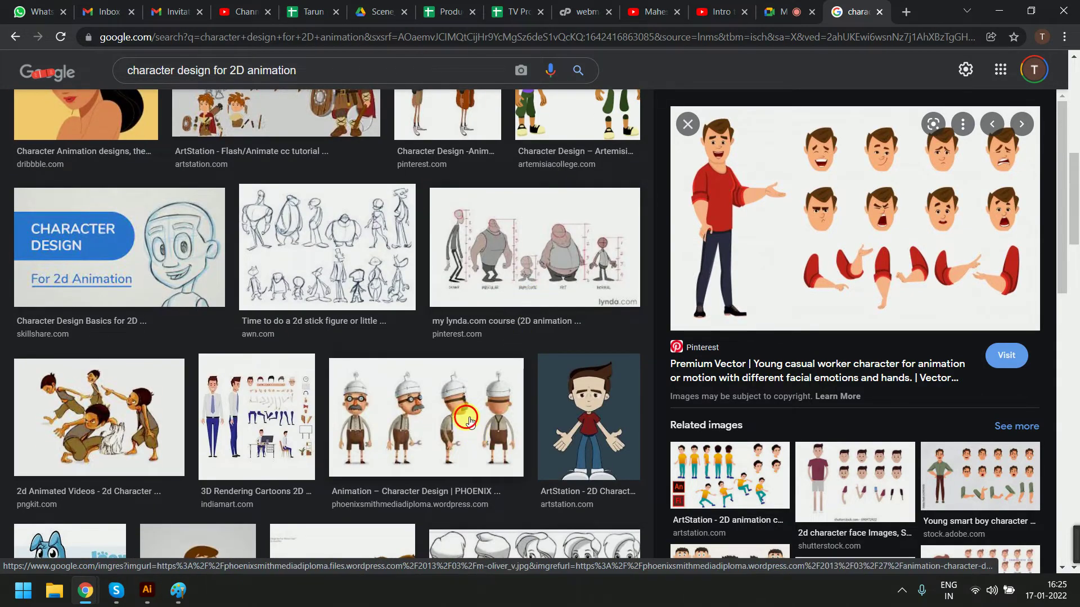
# Preview the Phoenix and '3D Rendering Cartoons 2D' images, ending on the IndiaMART businessman sheet.
pyautogui.click(506, 376)
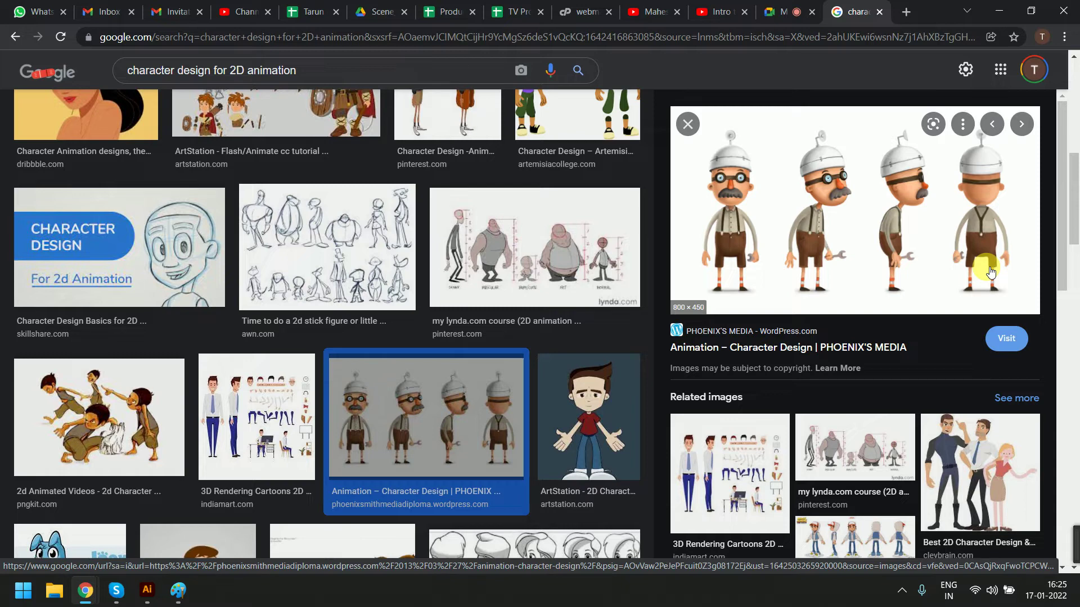
pyautogui.click(757, 447)
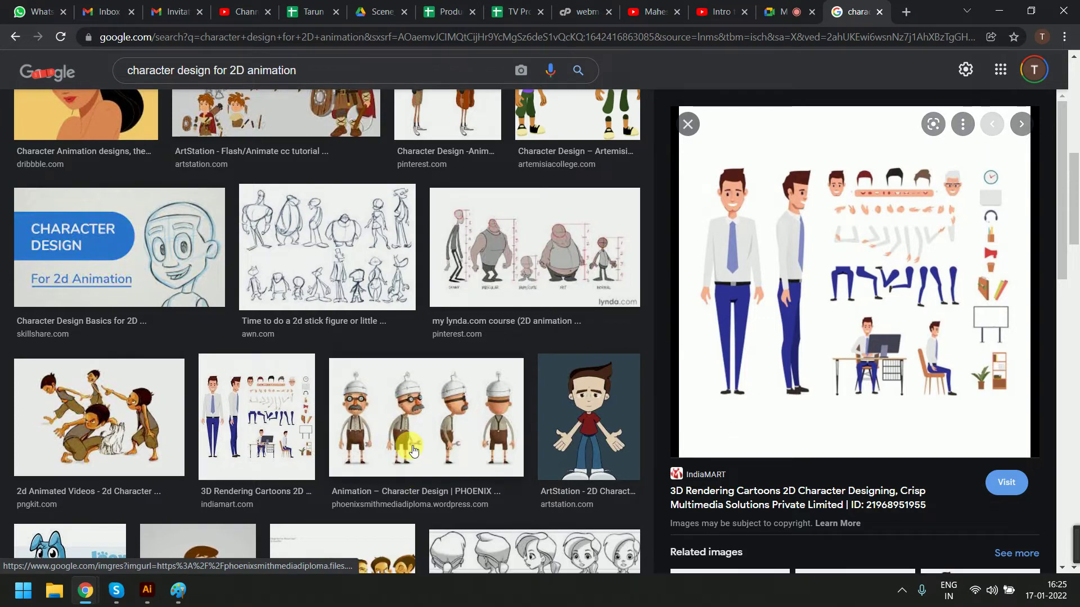
pyautogui.click(416, 466)
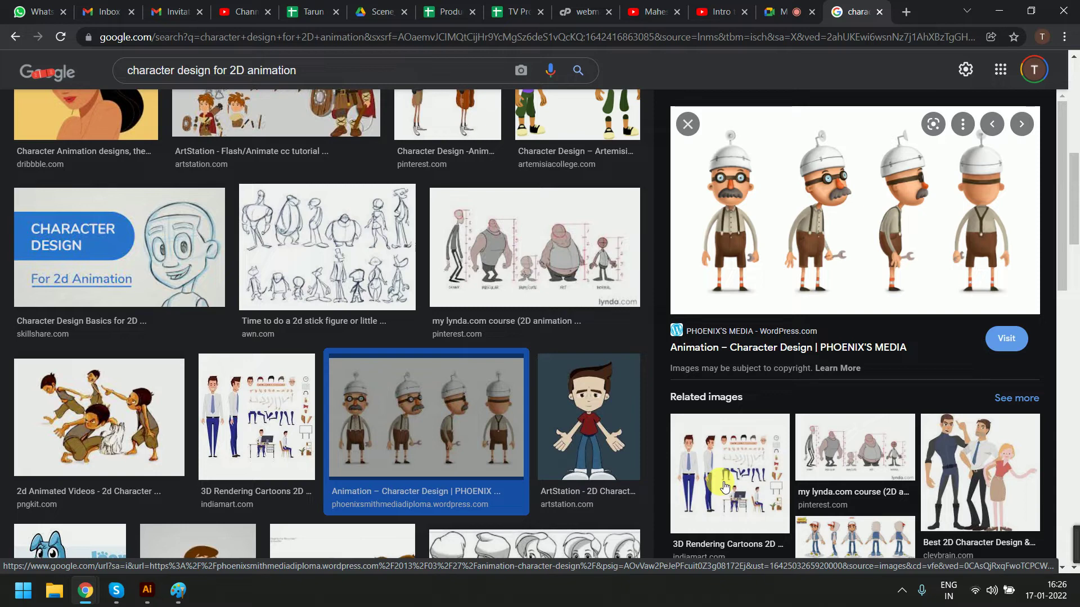
pyautogui.click(751, 450)
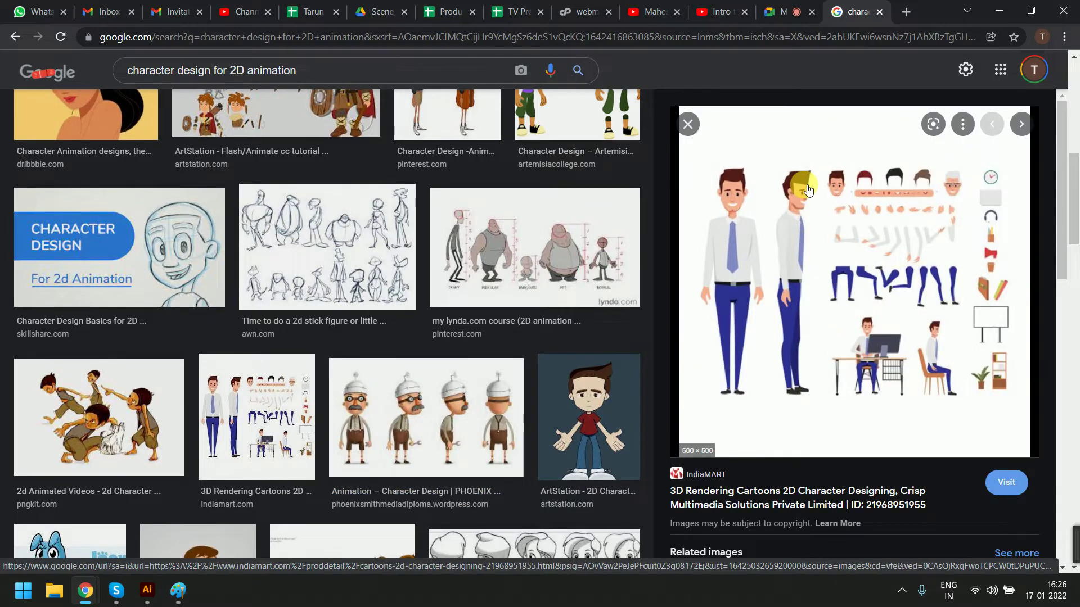
# Copy the IndiaMART character sheet image and paste it onto the Untitled-1 artboard.
pyautogui.rightClick(801, 219)
pyautogui.click(862, 412)
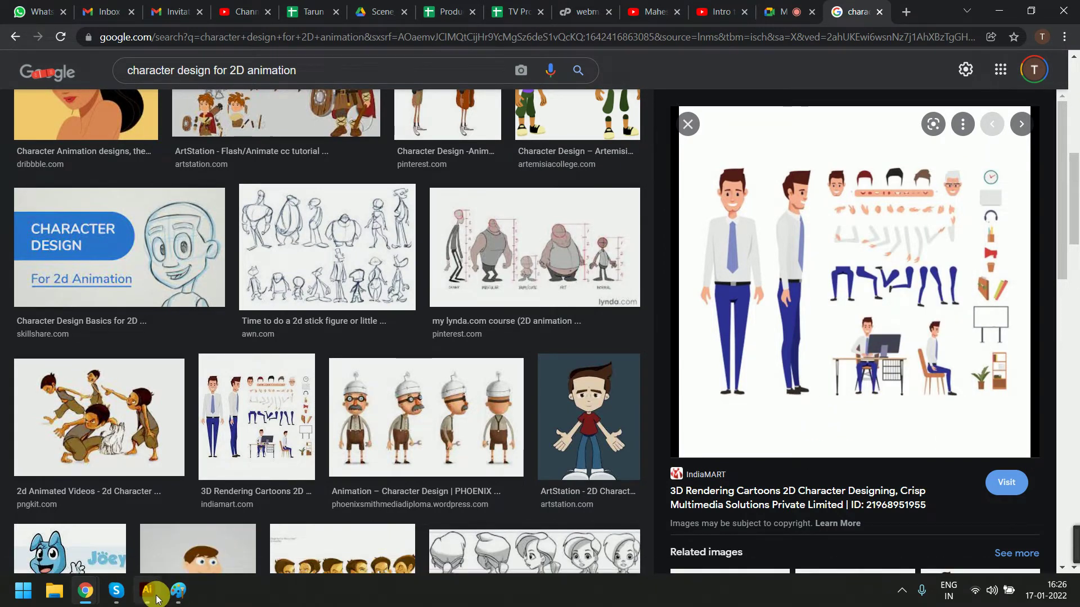
pyautogui.moveTo(147, 590)
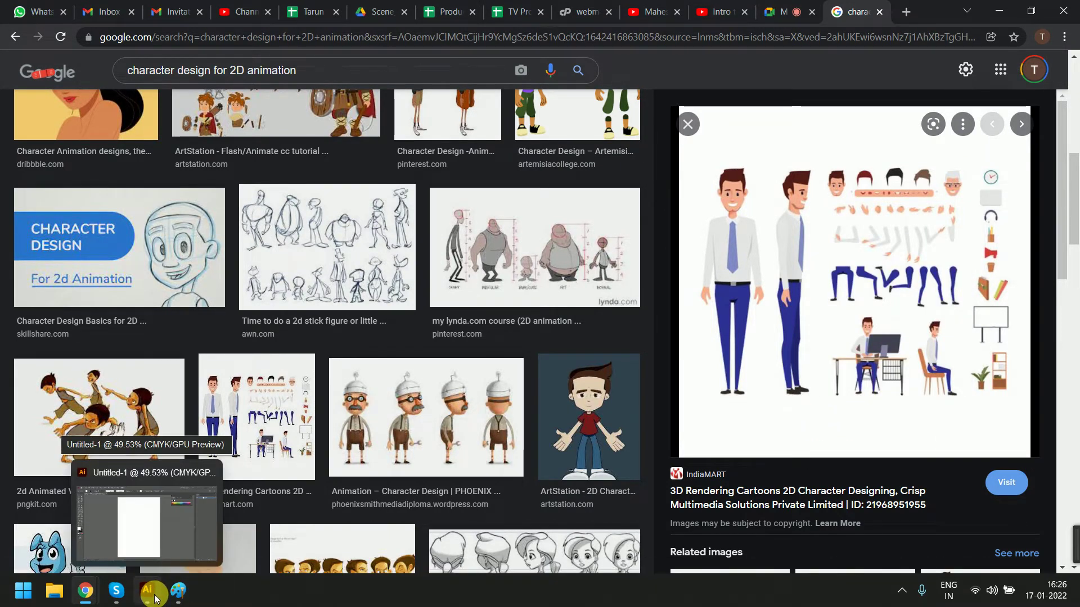
pyautogui.click(155, 598)
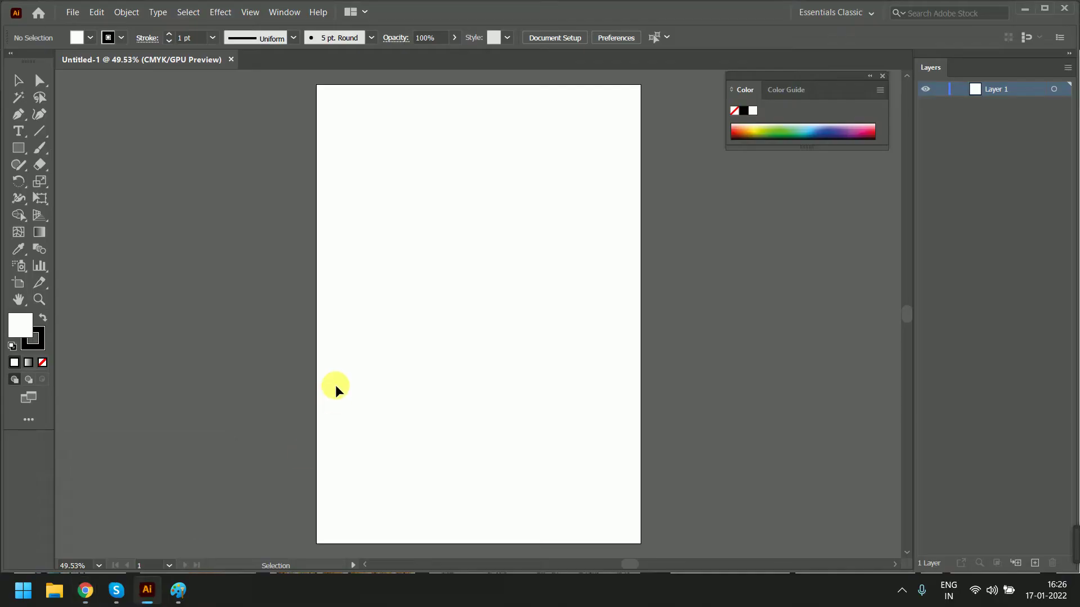
pyautogui.hotkey('ctrl', 'v')
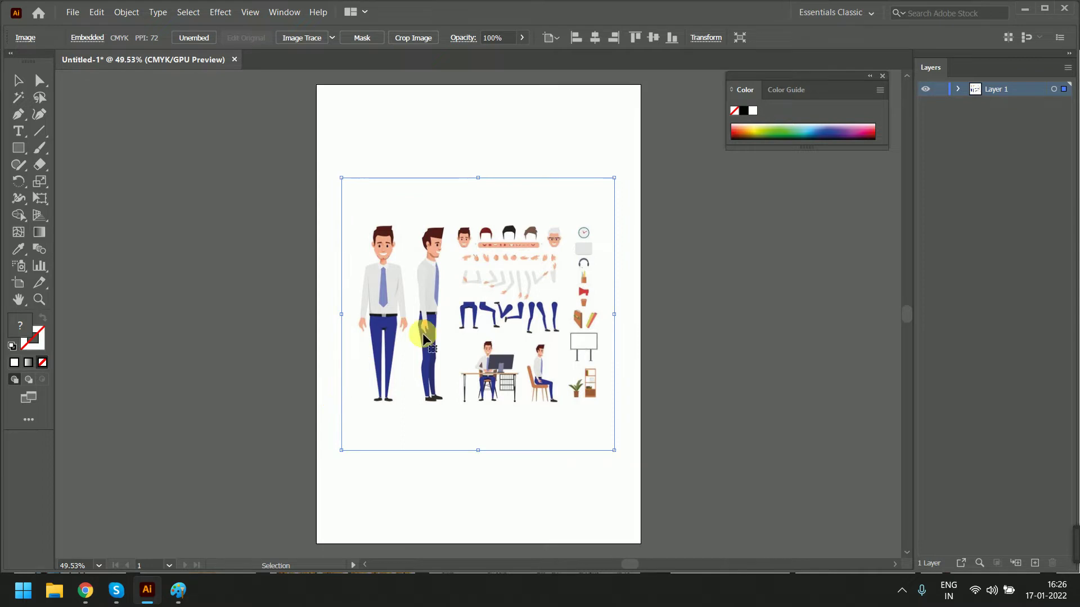
pyautogui.scroll(1, 492, 308)
pyautogui.scroll(1, 491, 305)
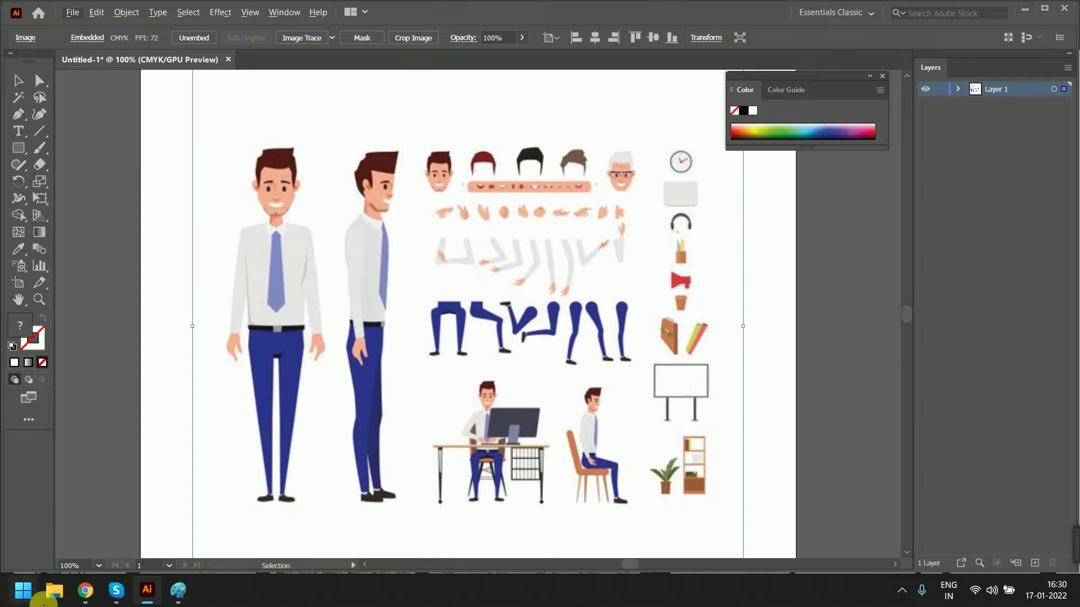
pyautogui.moveTo(86, 590)
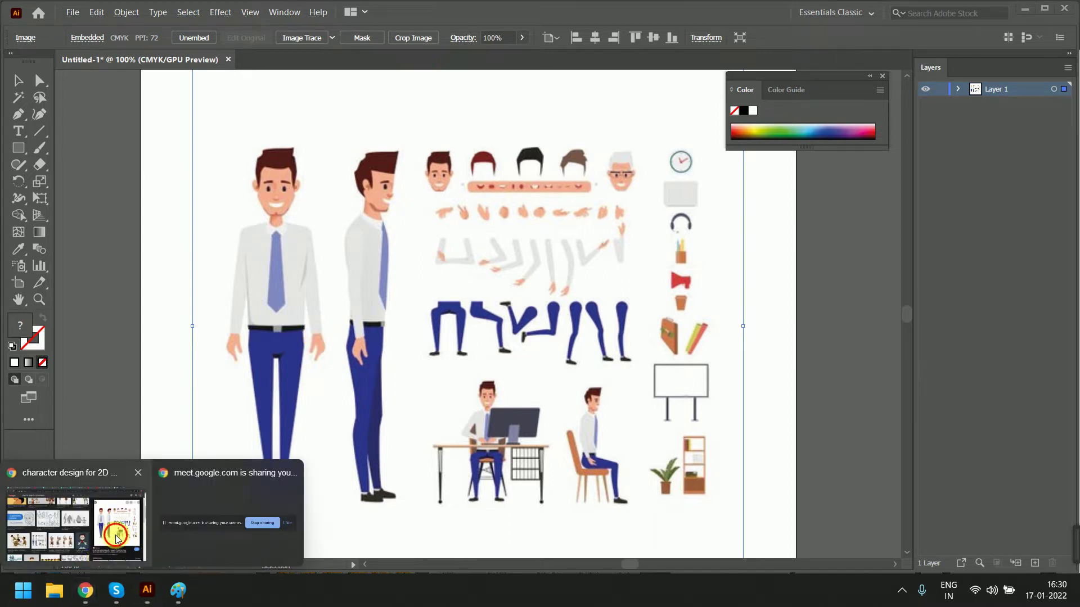
# Post the character sheet image in the TV_4-5_reg_2D_Animation WhatsApp group.
pyautogui.click(84, 529)
pyautogui.click(39, 11)
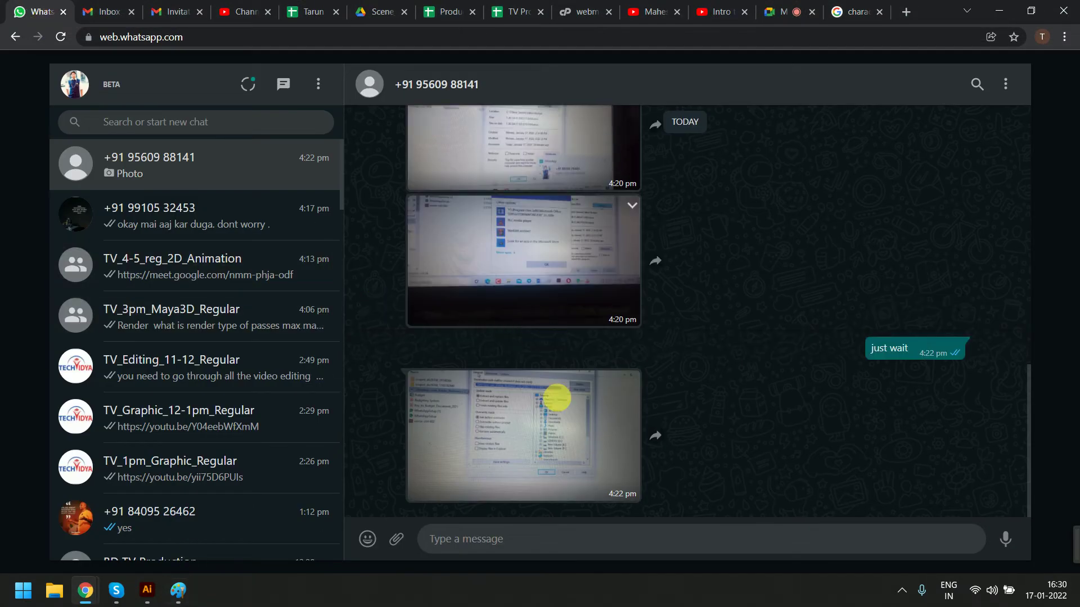
pyautogui.click(236, 272)
pyautogui.hotkey('ctrl', 'v')
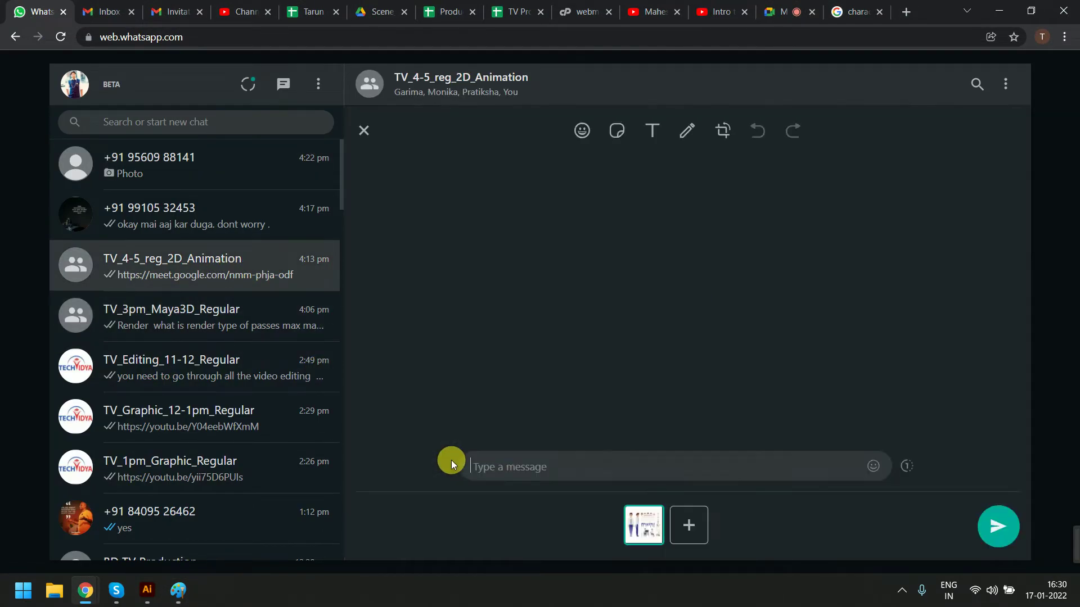
pyautogui.press('Return')
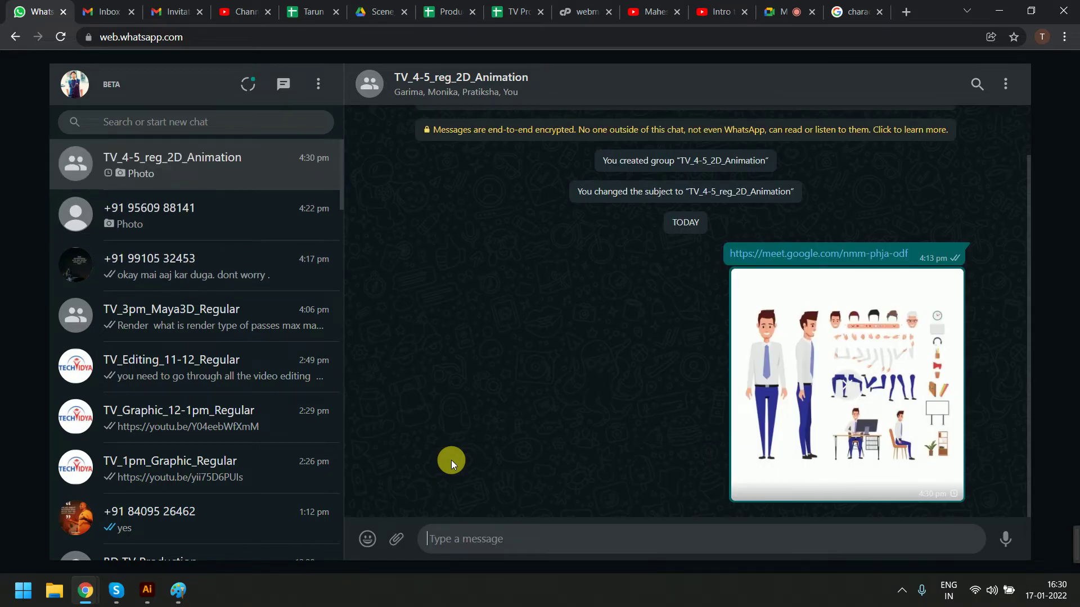
pyautogui.click(787, 11)
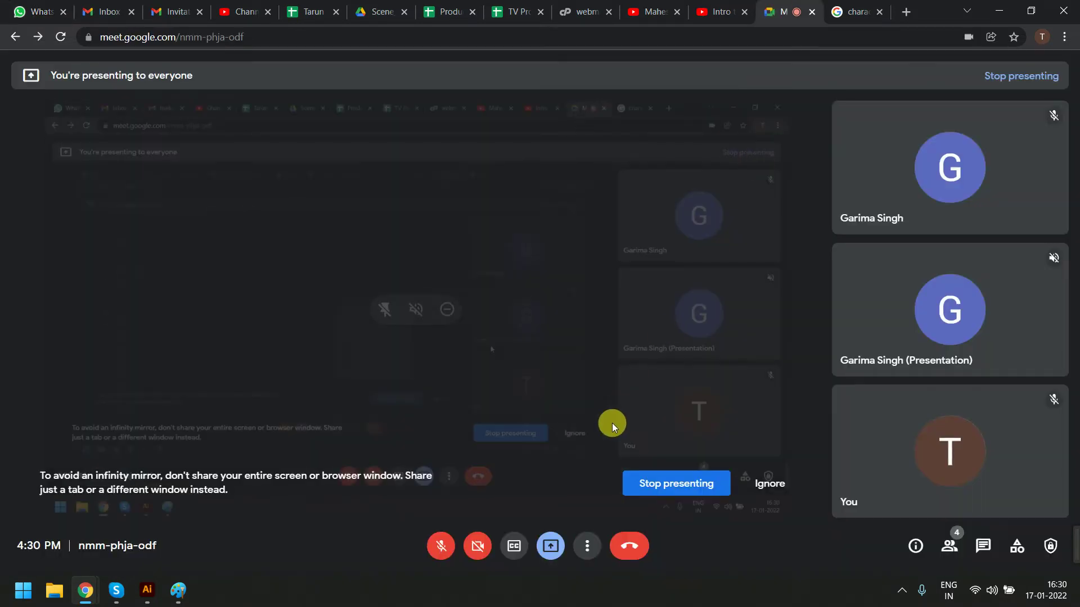
# Stop presenting your own screen in the Google Meet call.
pyautogui.click(655, 501)
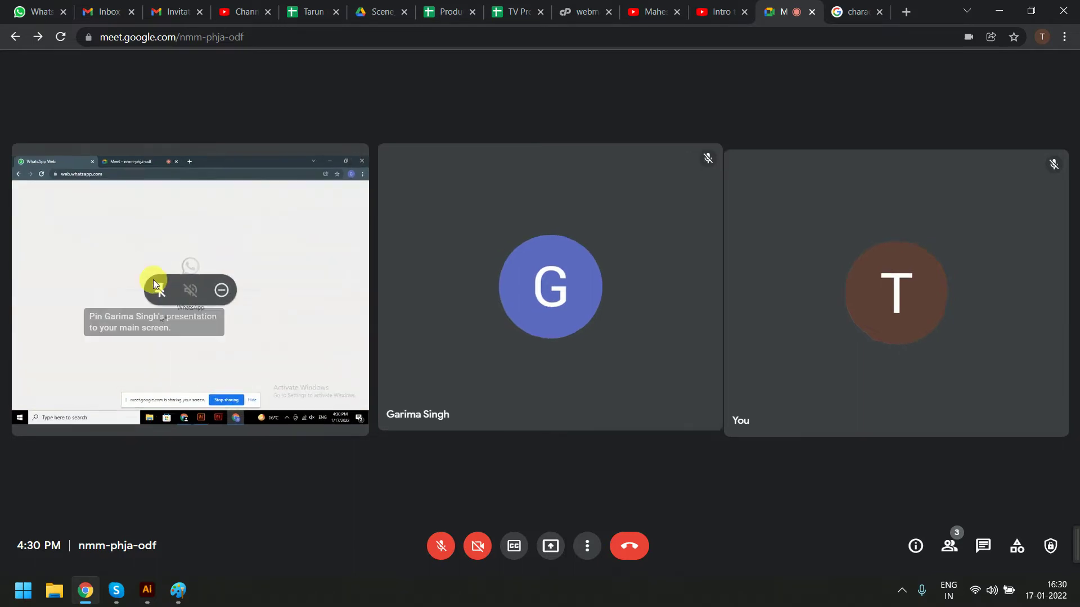
# Pin the other participant's Illustrator presentation to the main Meet view.
pyautogui.click(156, 288)
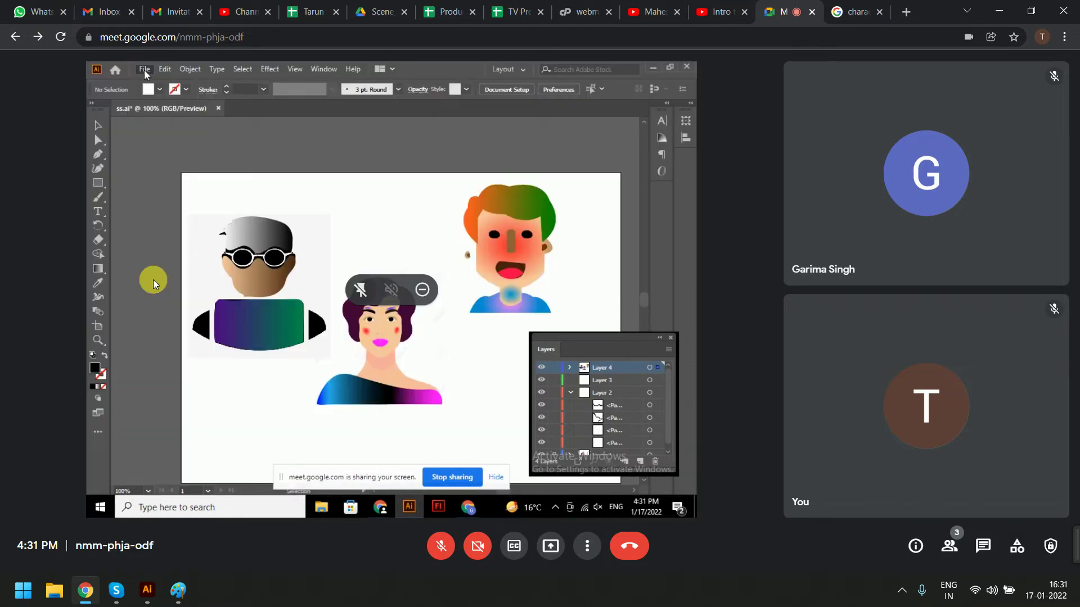
# Close the File menu and switch to the Tarun (Multimedia) attendance spreadsheet.
pyautogui.click(165, 69)
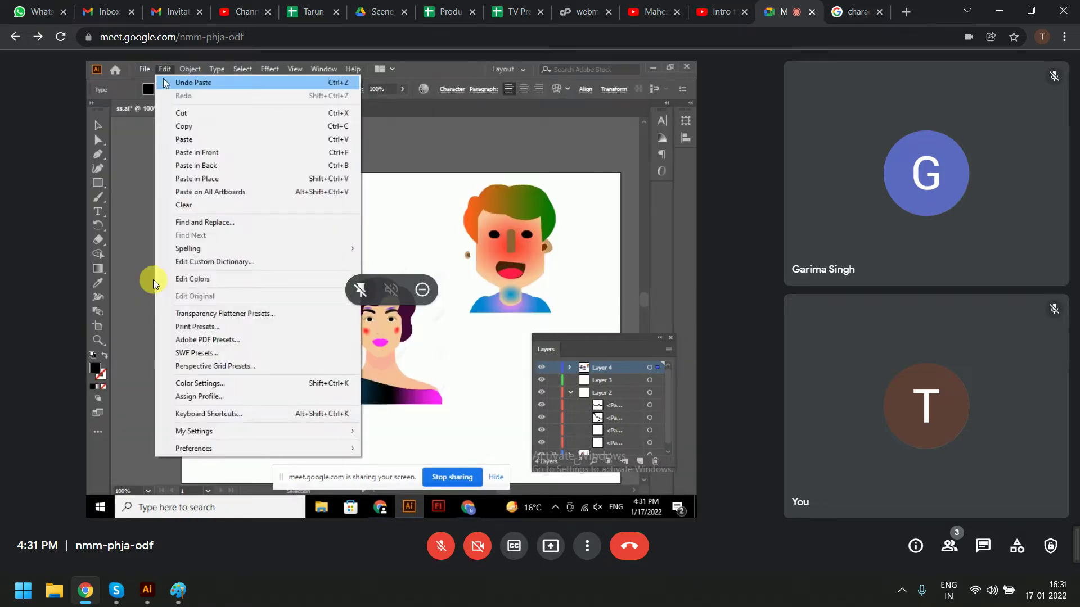
pyautogui.click(165, 83)
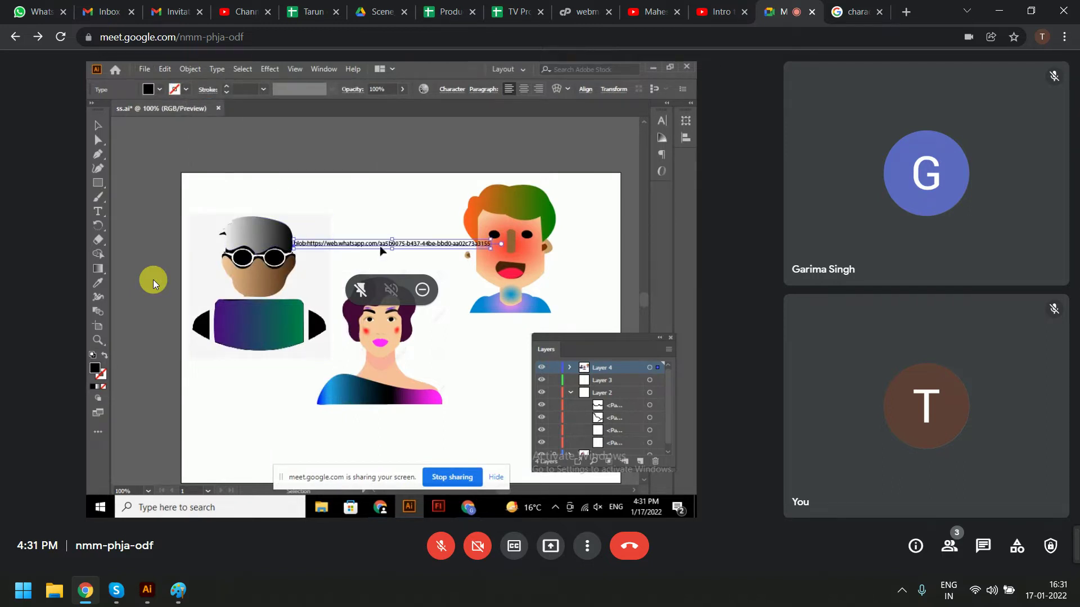
pyautogui.hotkey('alt', 'Tab')
pyautogui.hotkey('alt', 'Tab')
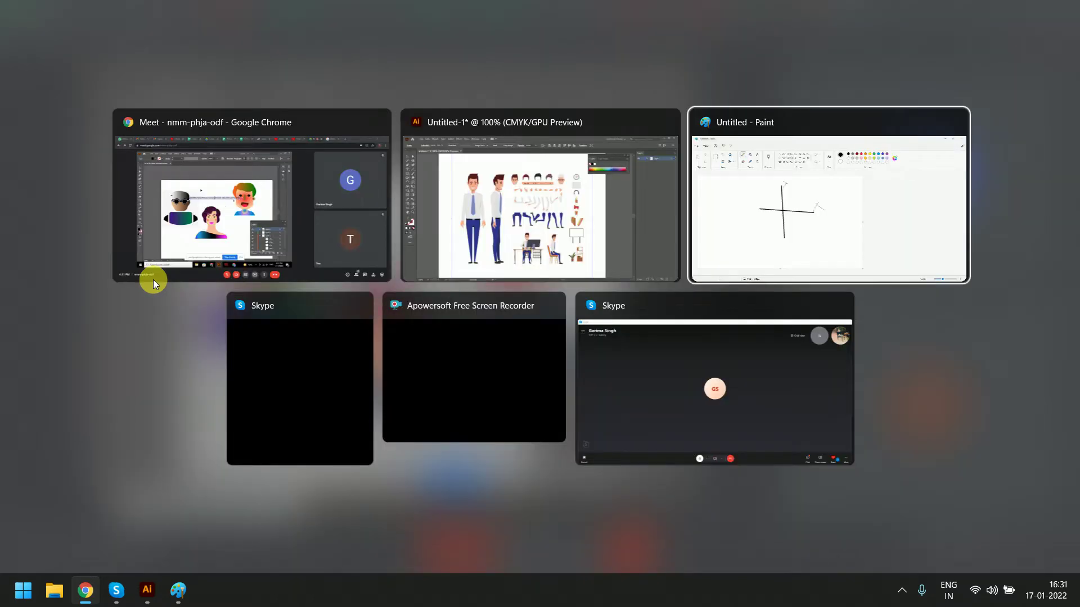
pyautogui.hotkey('alt', 'Tab')
pyautogui.hotkey('alt', 'Tab')
pyautogui.hotkey('alt', 'Tab')
pyautogui.hotkey('alt', 'Tab')
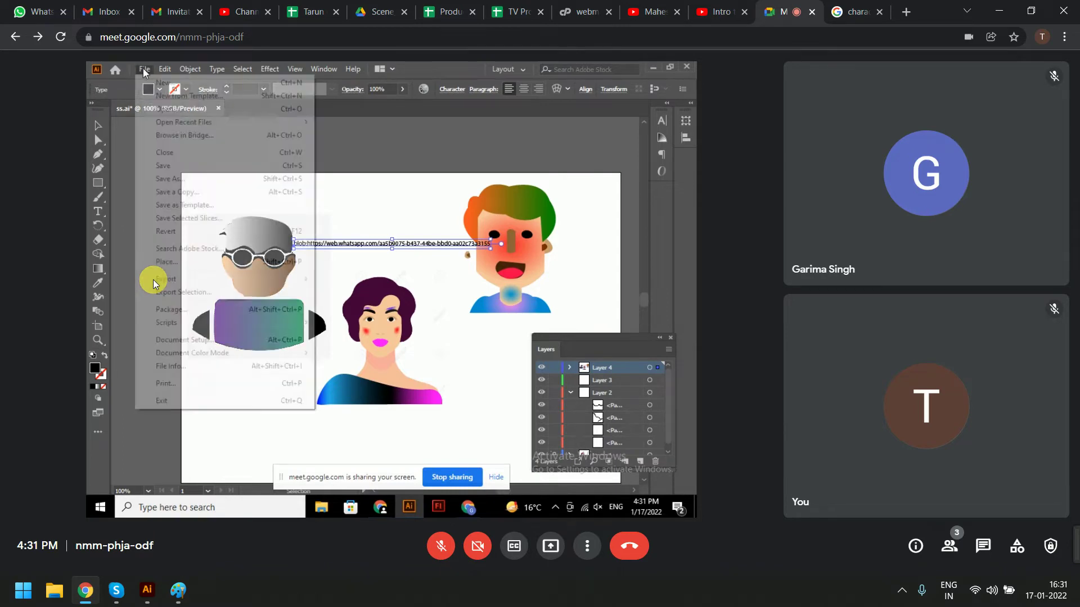
pyautogui.hotkey('ctrl', '5')
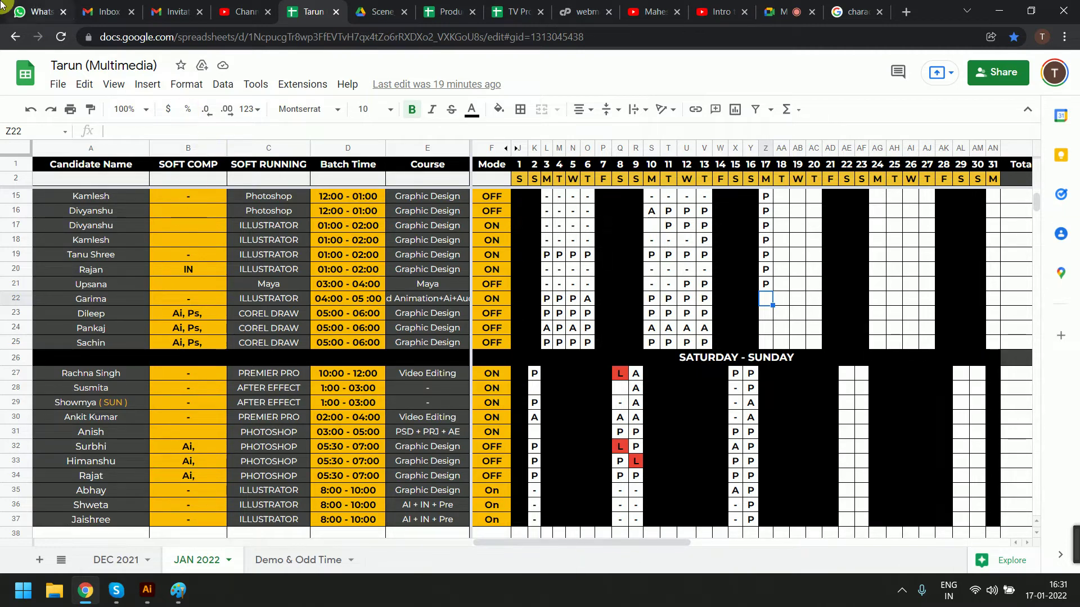
# Return from the spreadsheet to the Google Meet call tab.
pyautogui.click(765, 6)
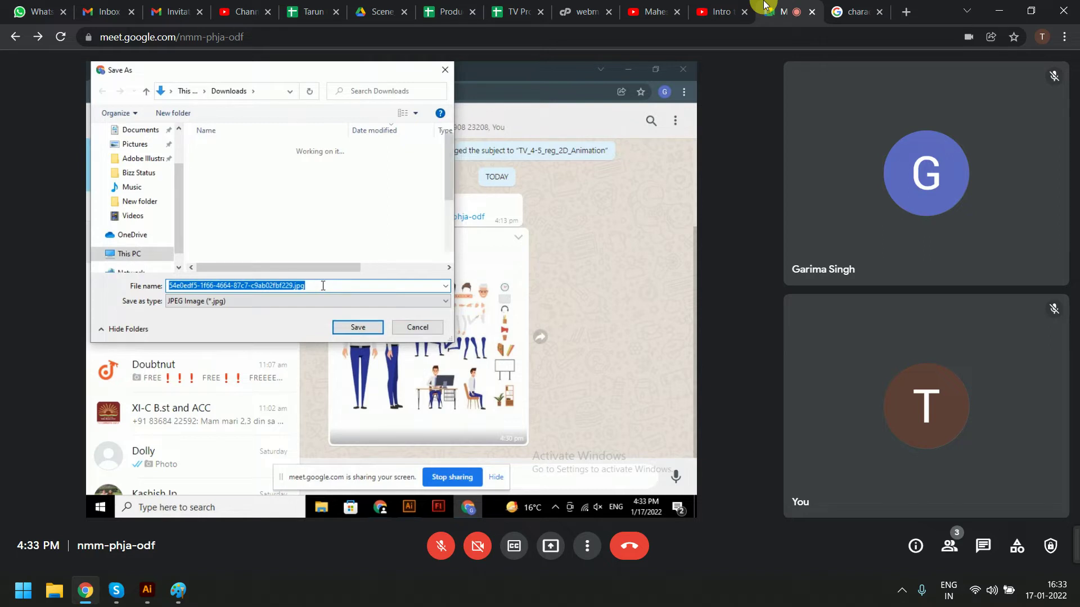
# Save the character image as d.jpg and place it on the Untitled-1 artboard.
pyautogui.write('d')
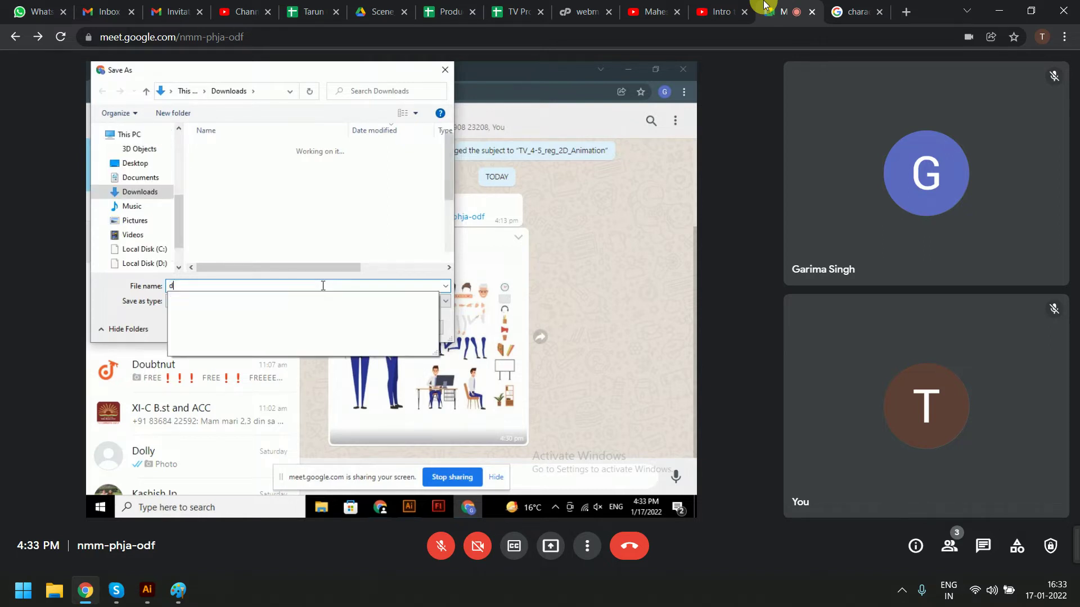
pyautogui.press('Return')
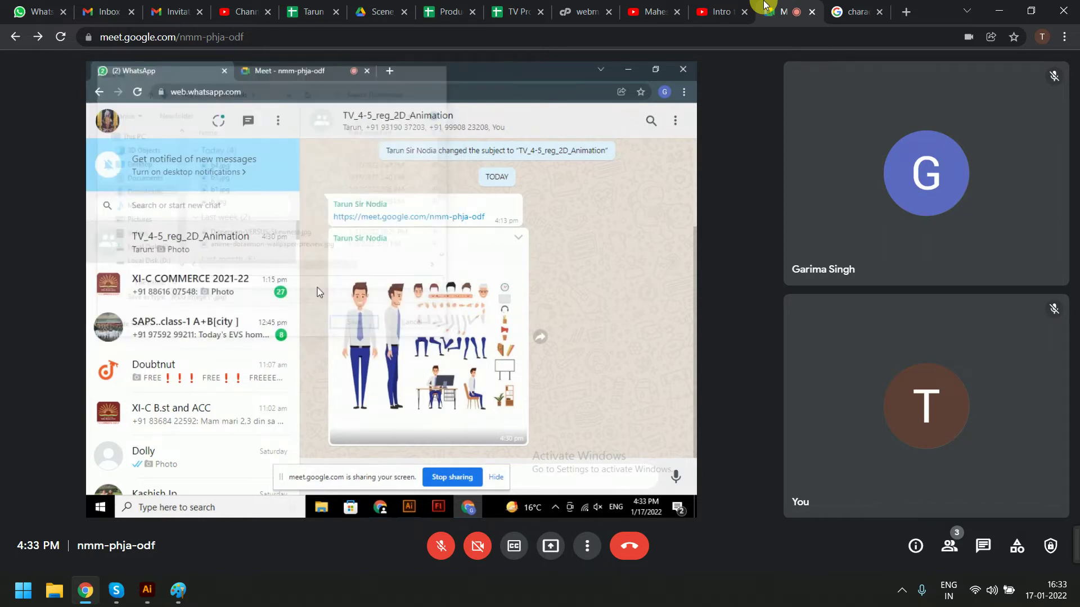
pyautogui.click(411, 511)
pyautogui.click(145, 69)
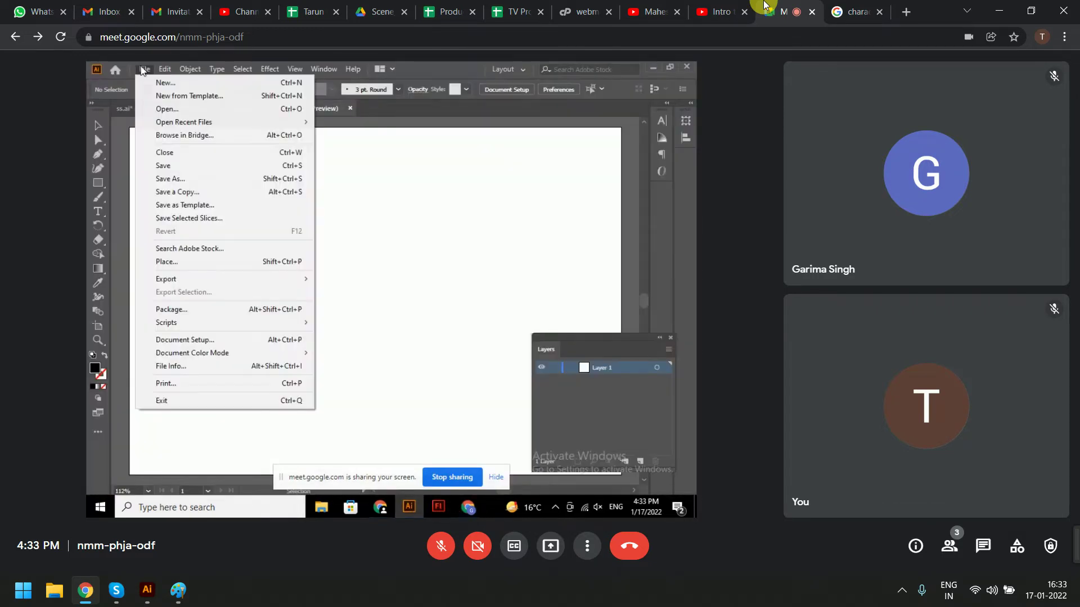
pyautogui.click(166, 263)
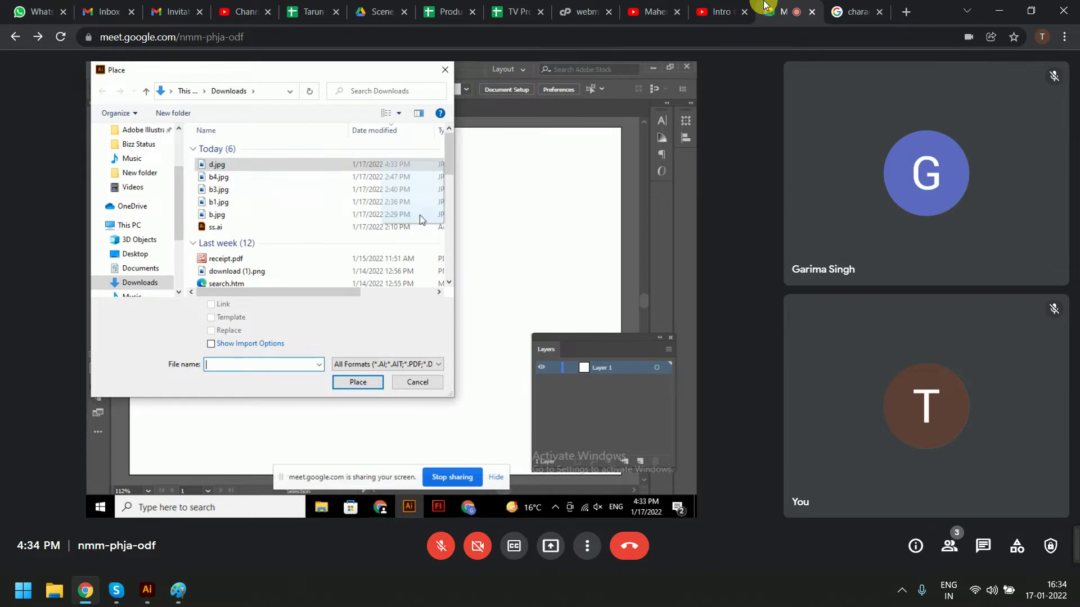
pyautogui.press('Escape')
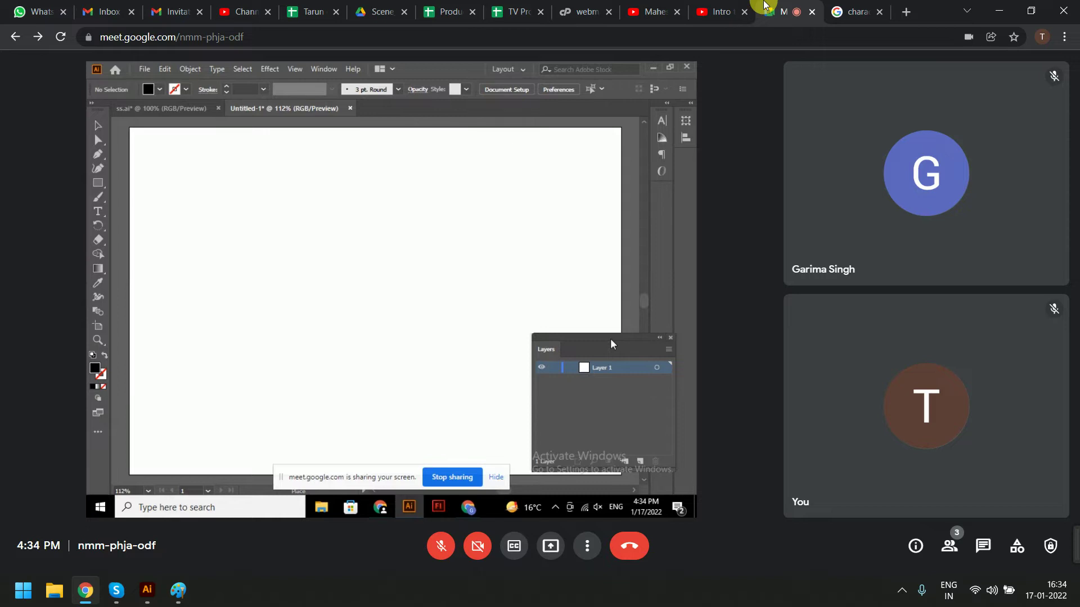
pyautogui.click(363, 296)
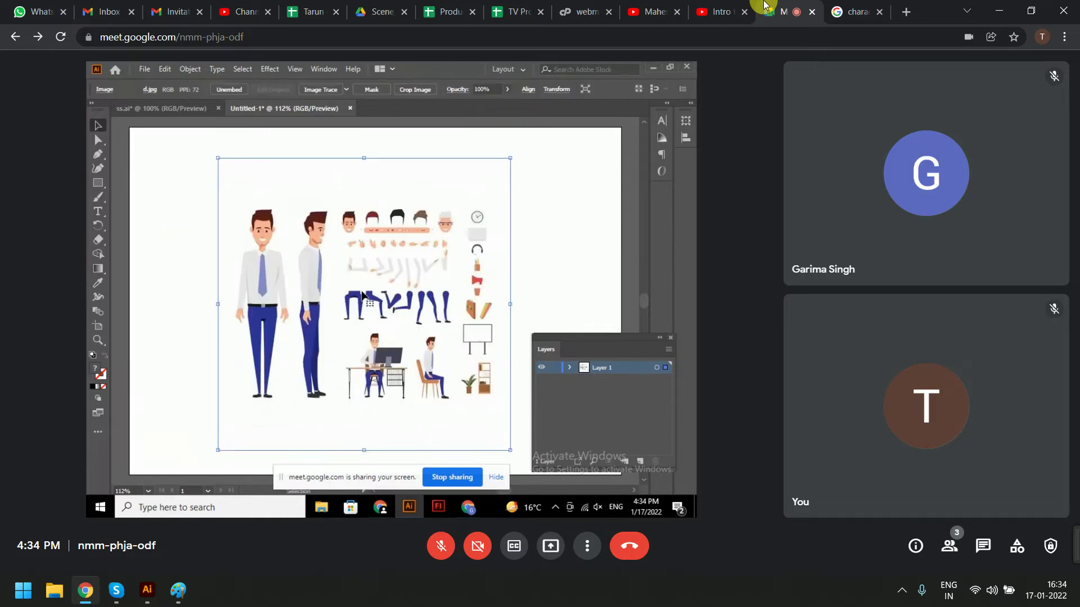
pyautogui.click(212, 241)
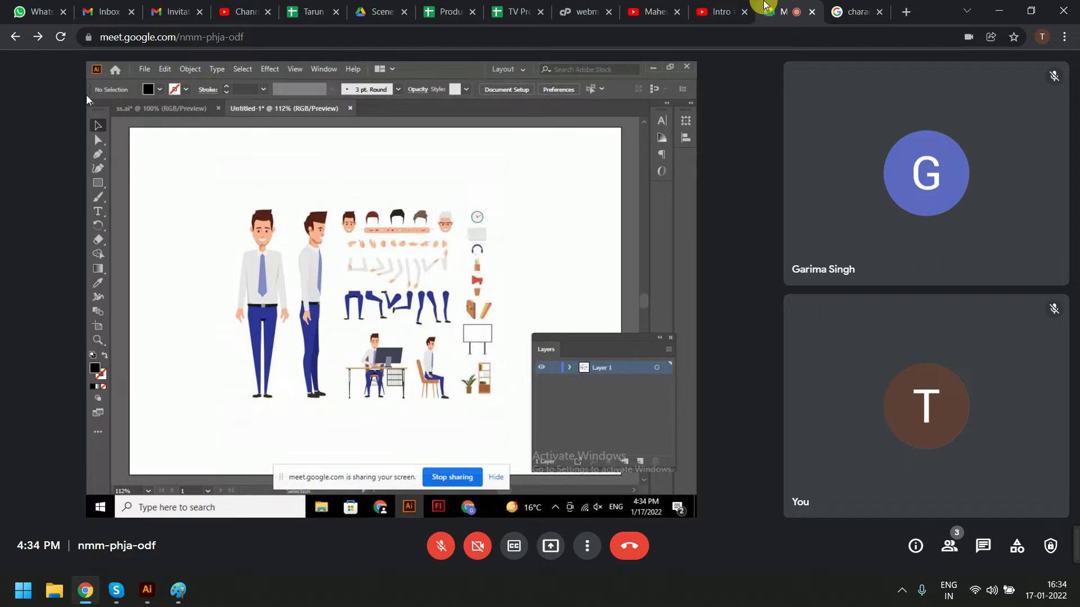
pyautogui.click(99, 159)
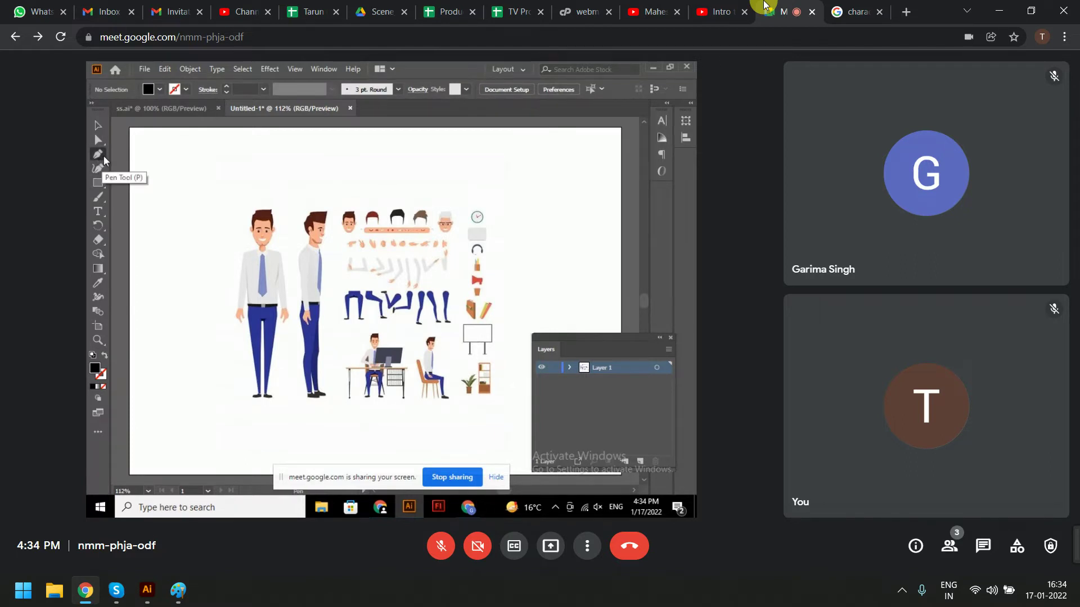
# Scale up the placed character sheet and move it lower and to the right.
pyautogui.press('v')
pyautogui.click(269, 253)
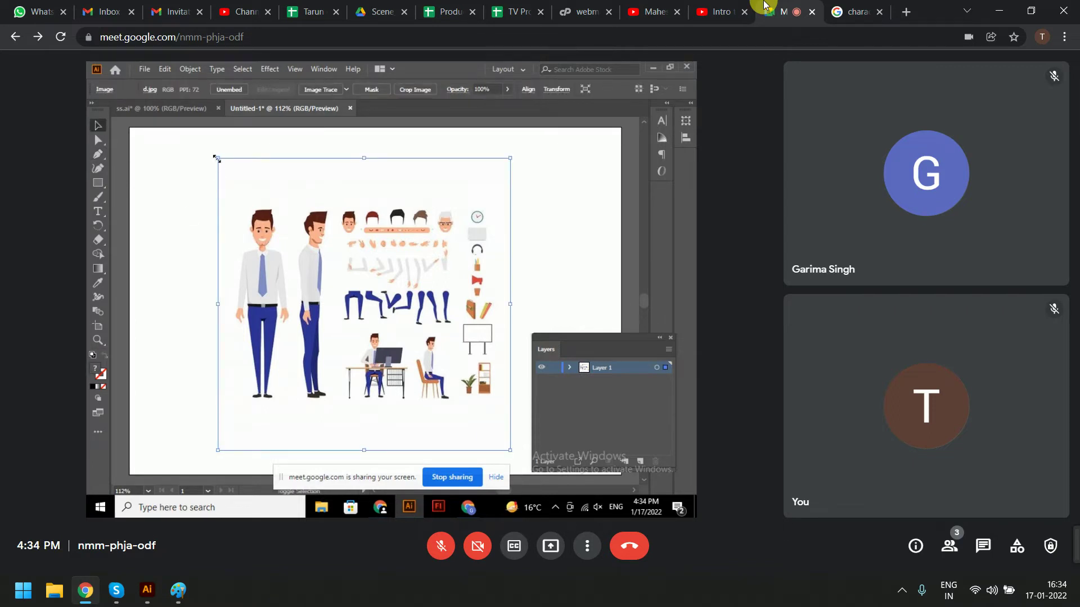
pyautogui.moveTo(218, 158); pyautogui.dragTo(205, 145)
pyautogui.moveTo(306, 239); pyautogui.dragTo(348, 275)
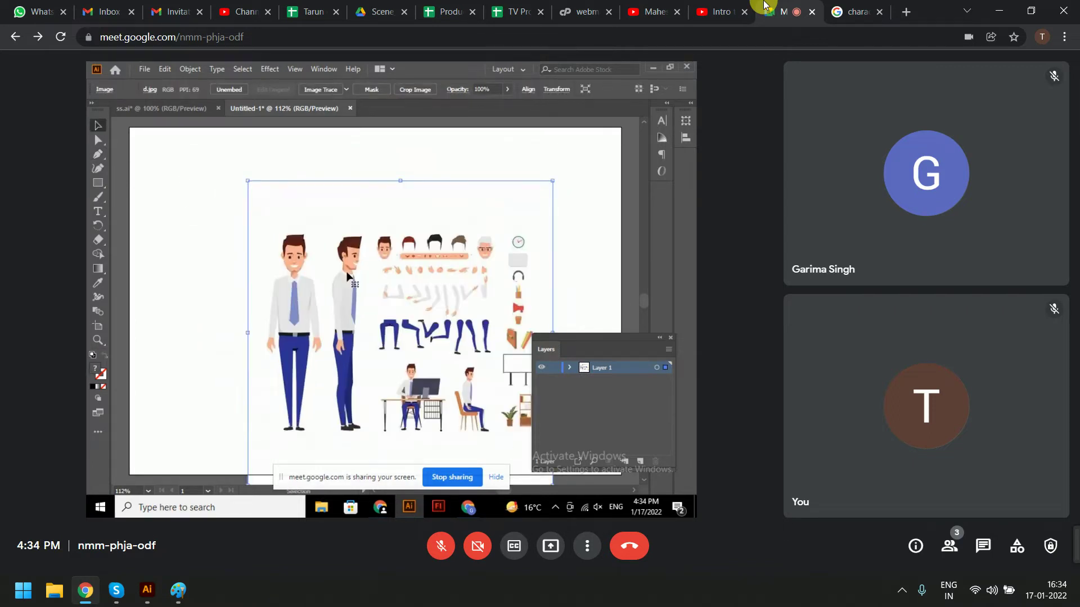
pyautogui.click(98, 155)
# Trace a closed, no-fill Pen outline around the front figure's upper arm.
pyautogui.click(268, 337)
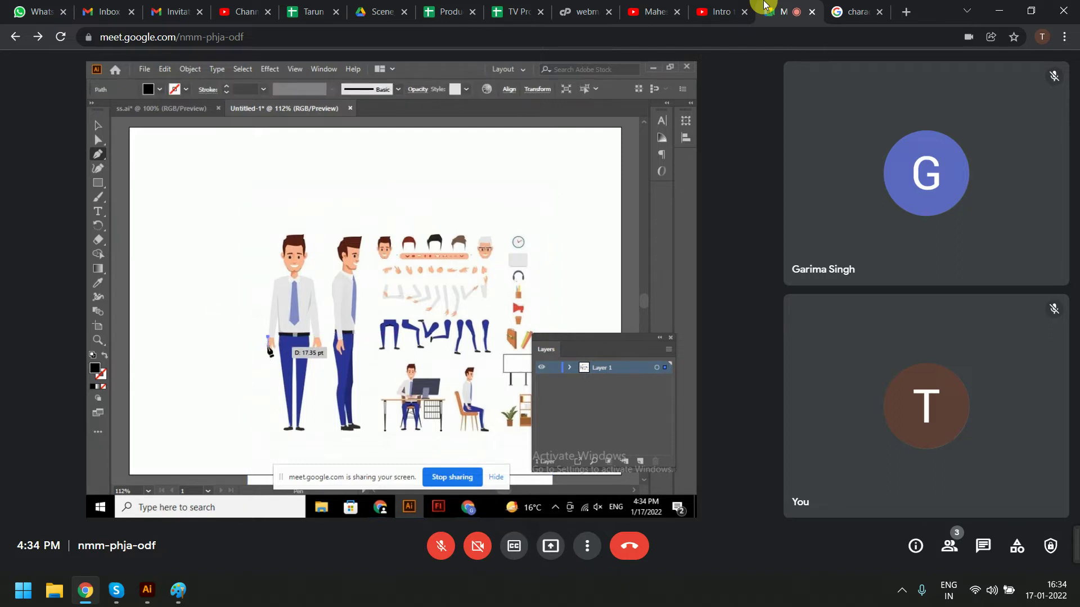
pyautogui.hotkey('ctrl', '+')
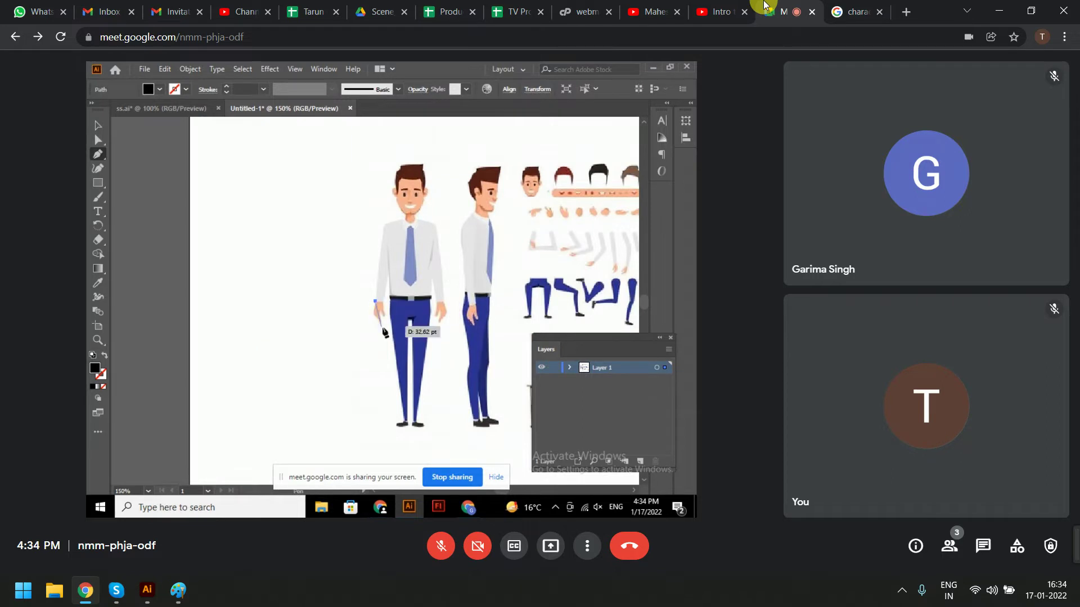
pyautogui.hotkey('ctrl', '+')
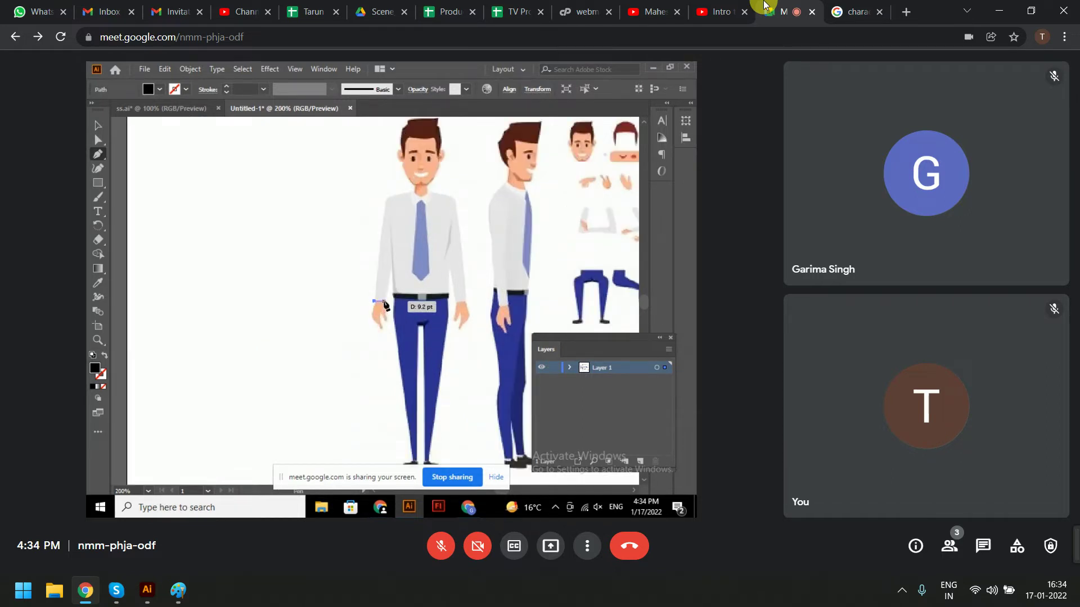
pyautogui.moveTo(383, 300); pyautogui.dragTo(391, 274)
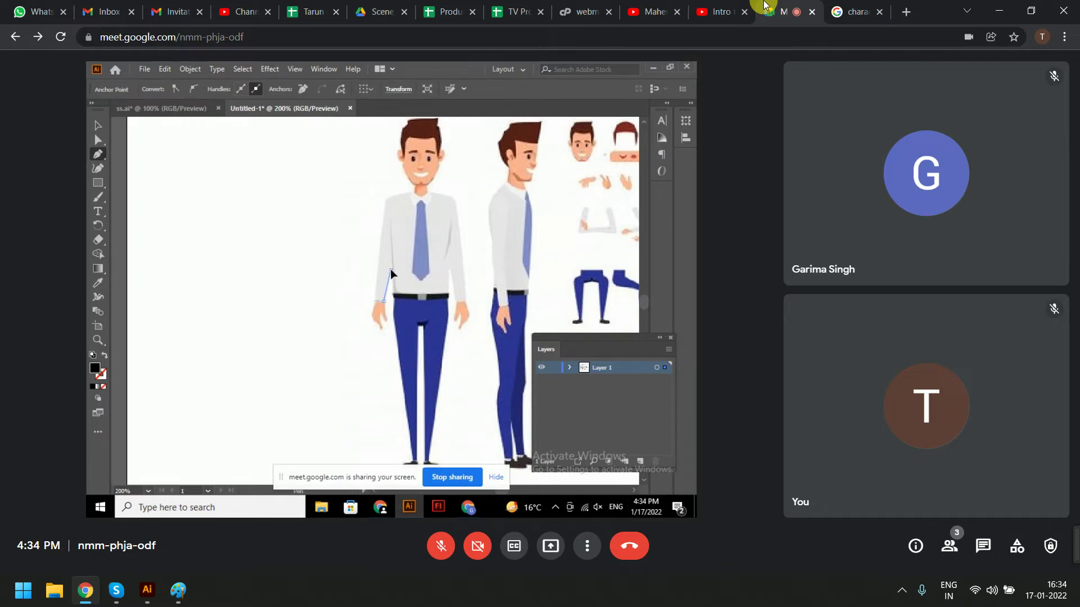
pyautogui.moveTo(388, 269); pyautogui.dragTo(87, 419)
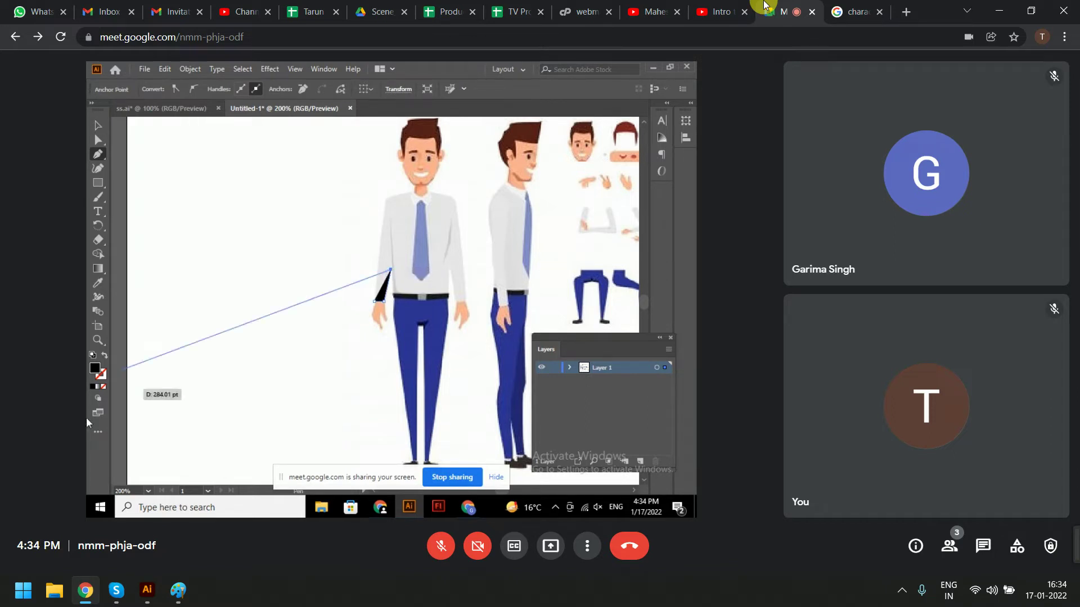
pyautogui.click(105, 386)
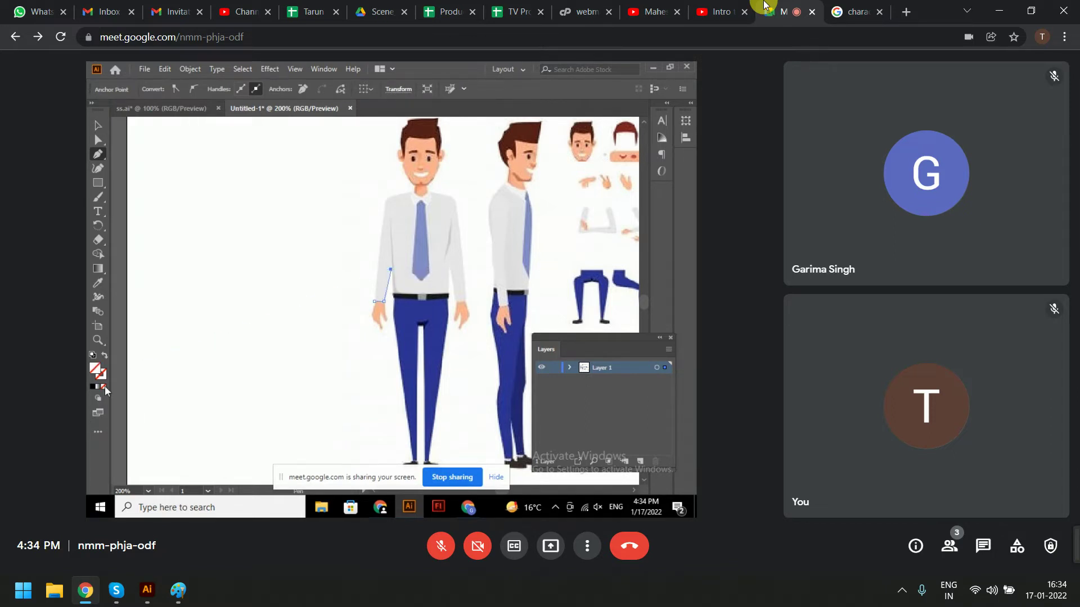
pyautogui.click(384, 302)
pyautogui.click(377, 265)
pyautogui.click(378, 265)
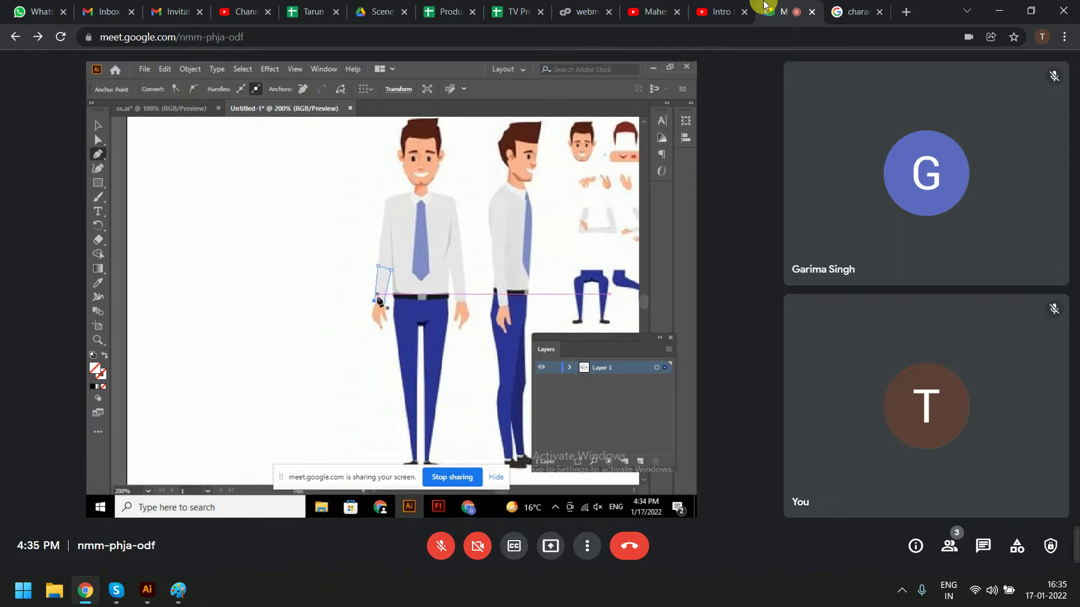
pyautogui.click(376, 300)
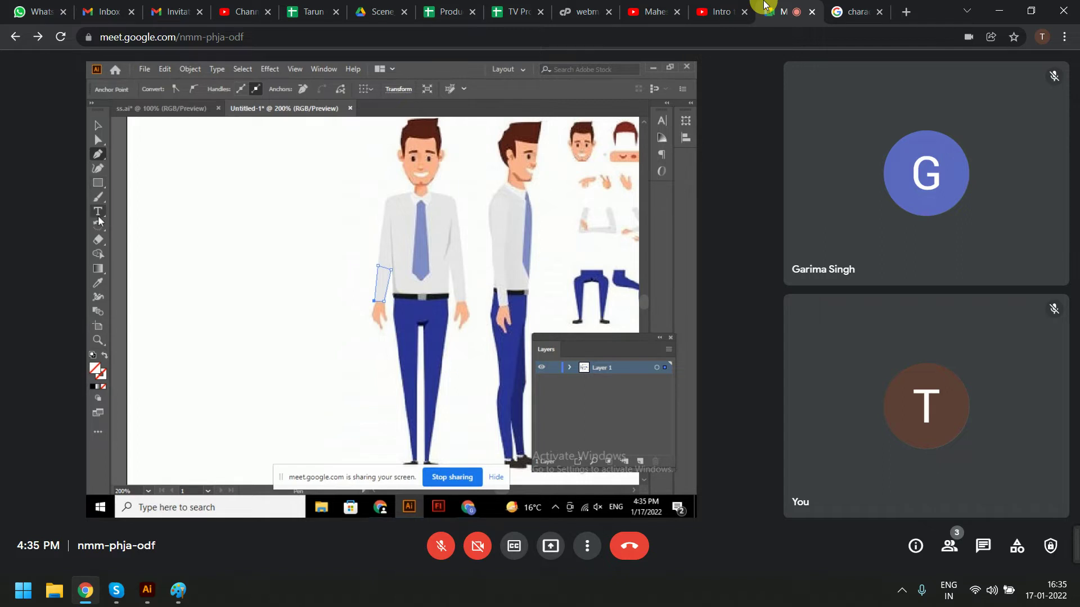
pyautogui.press('ctrl')
pyautogui.keyDown('ctrl'); pyautogui.click(344, 299); pyautogui.keyUp('ctrl')
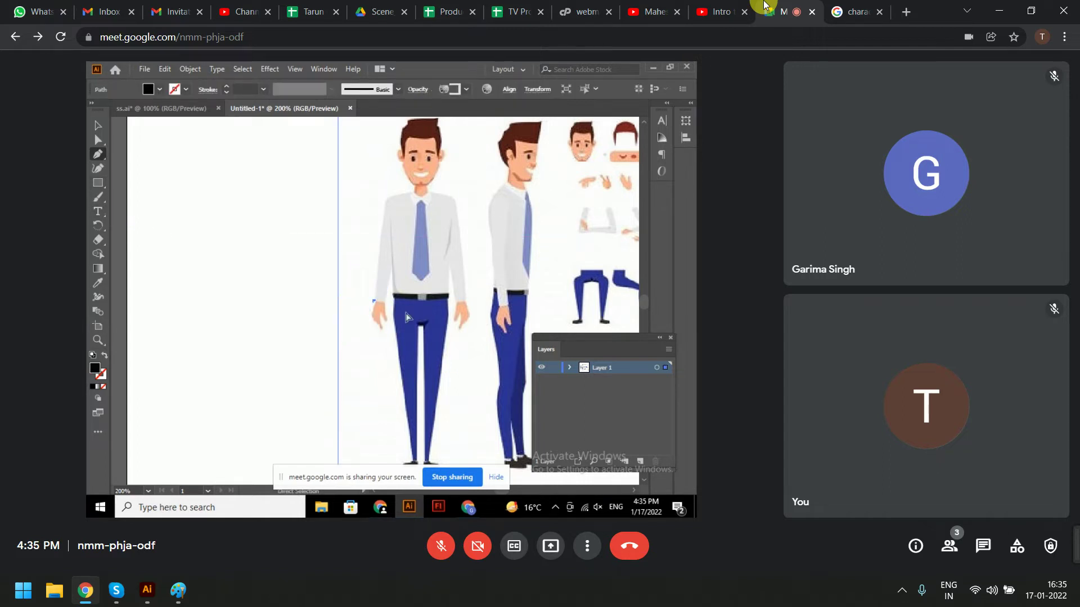
# Zoom out, choose the Pencil tool, and undo a test stroke by the arm.
pyautogui.press('ctrl')
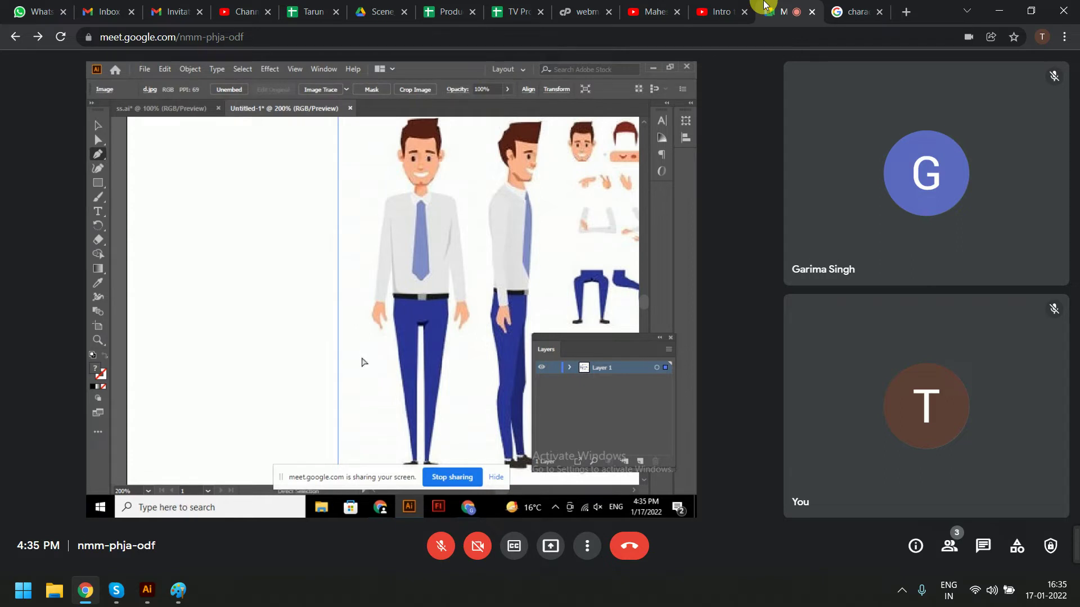
pyautogui.hotkey('ctrl', '-')
pyautogui.click(99, 198)
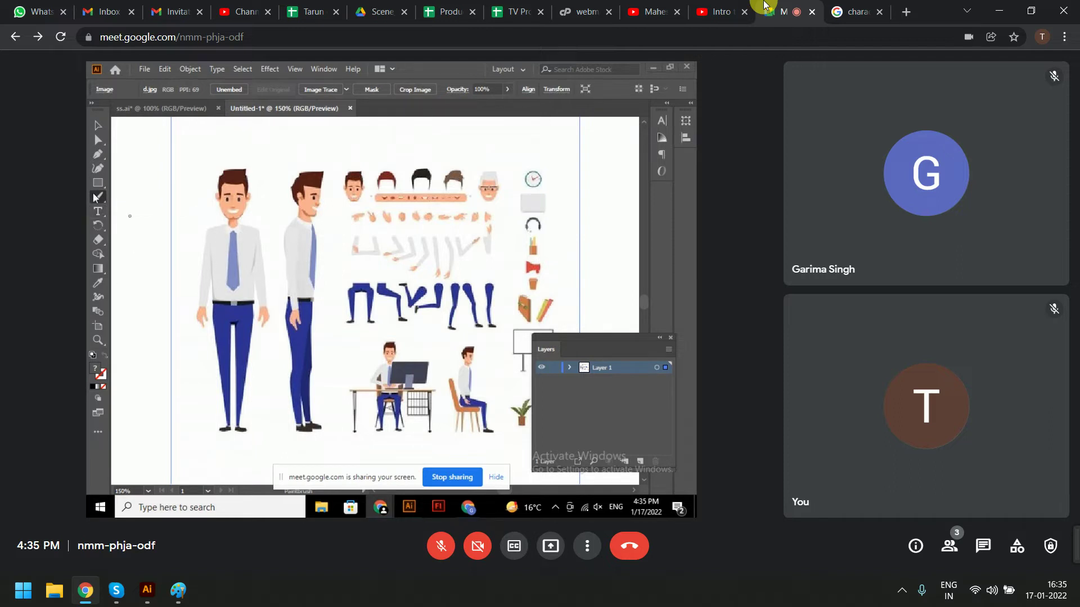
pyautogui.click(98, 197)
pyautogui.click(135, 225)
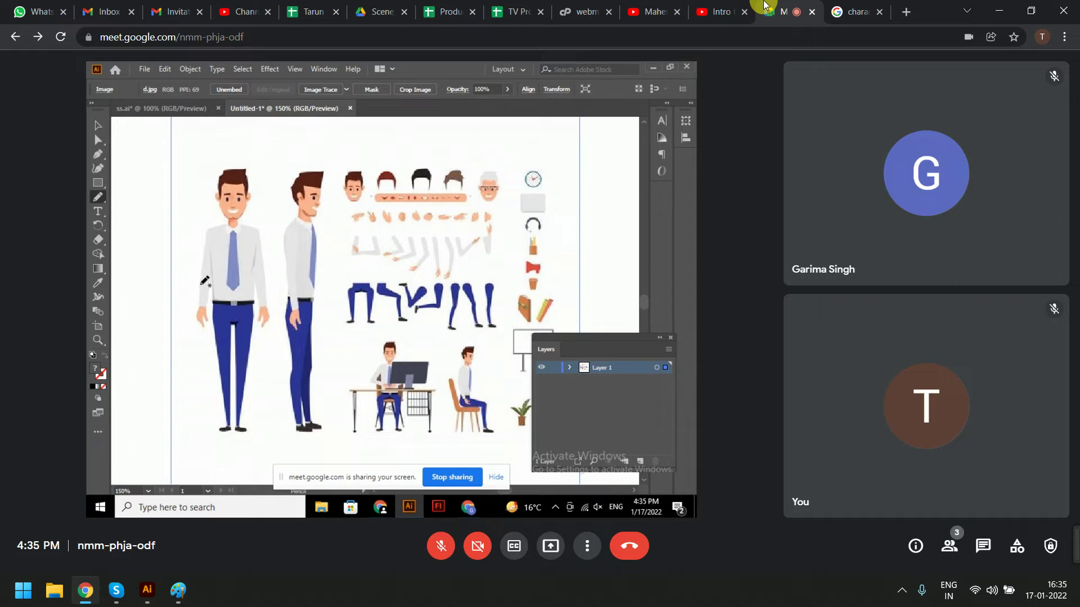
pyautogui.moveTo(206, 280); pyautogui.dragTo(197, 290)
pyautogui.hotkey('ctrl', 'z')
# Zoom in and draw a short vertical pencil line beside the front figure's arm.
pyautogui.hotkey('ctrl', '=')
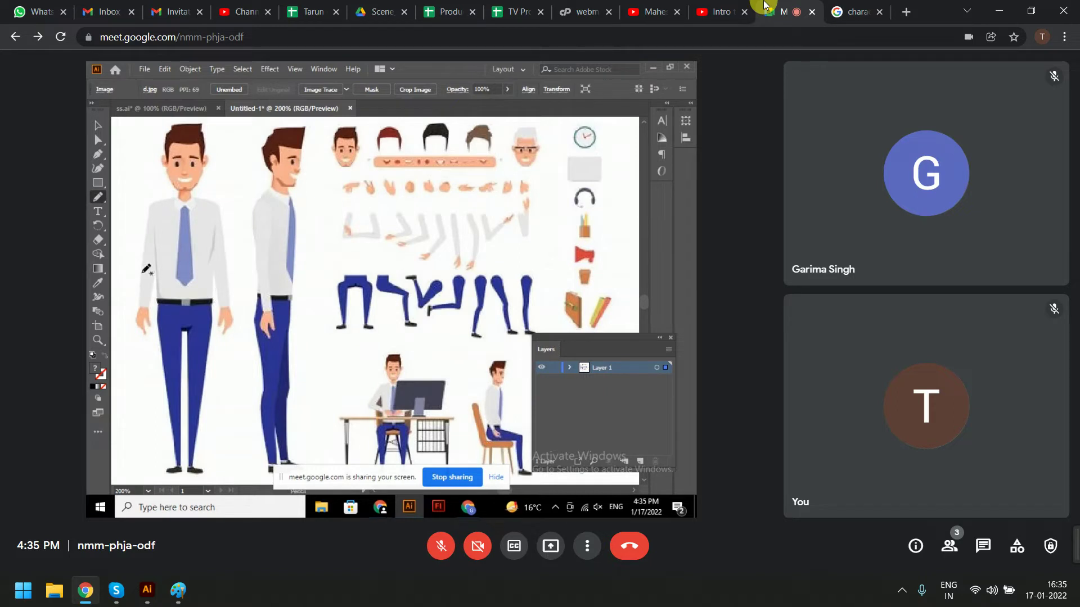
pyautogui.moveTo(142, 273); pyautogui.dragTo(142, 288)
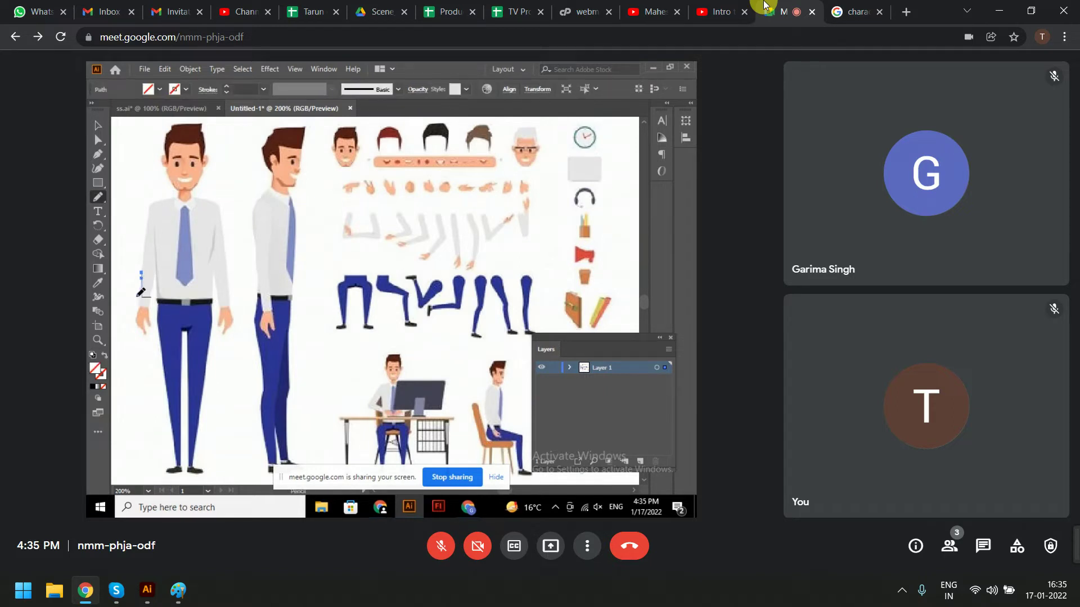
pyautogui.press('v')
pyautogui.press('n')
pyautogui.press('v')
pyautogui.rightClick(98, 197)
pyautogui.click(143, 195)
# Paint black brush strokes tracing the front figure's torso, arms and knees.
pyautogui.moveTo(142, 275)
pyautogui.mouseDown()
pyautogui.moveTo(163, 274)
pyautogui.moveTo(151, 262)
pyautogui.mouseUp()
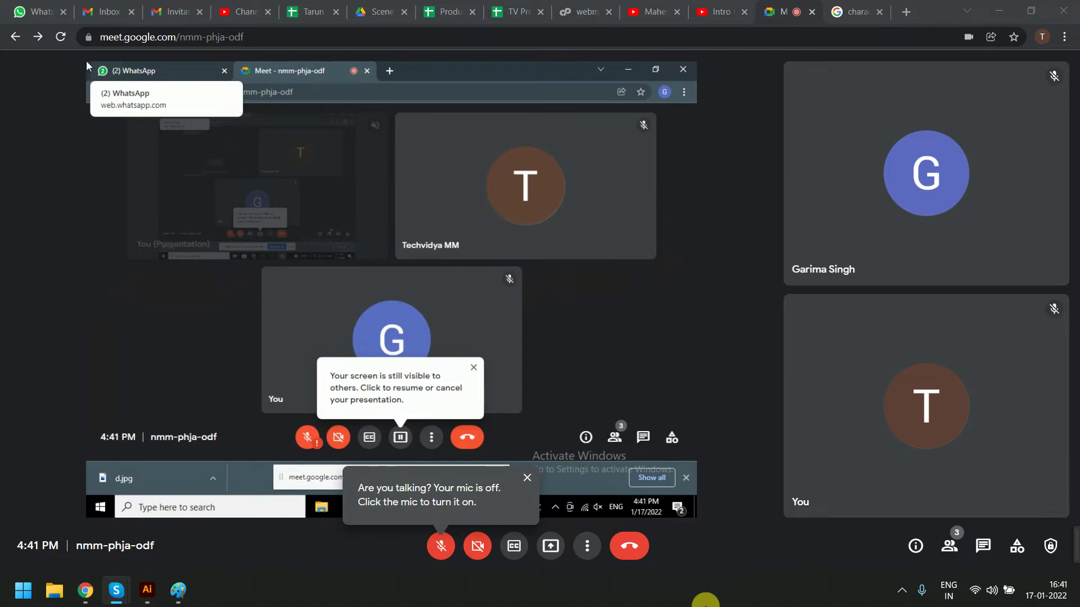
pyautogui.click(527, 477)
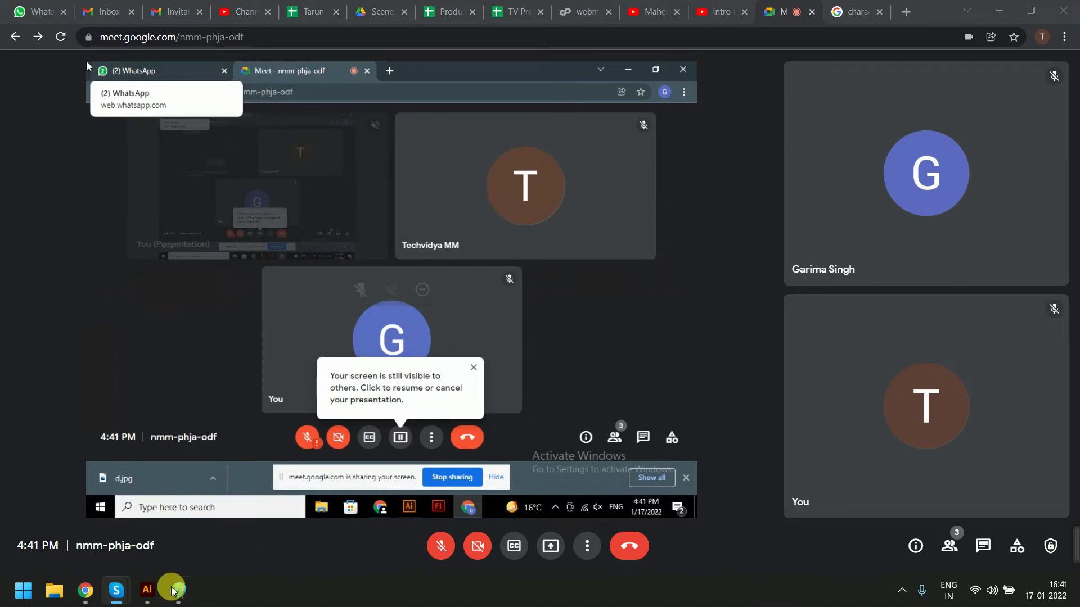
# Share the entire screen to Meet again and minimize Chrome to reveal Illustrator.
pyautogui.click(551, 545)
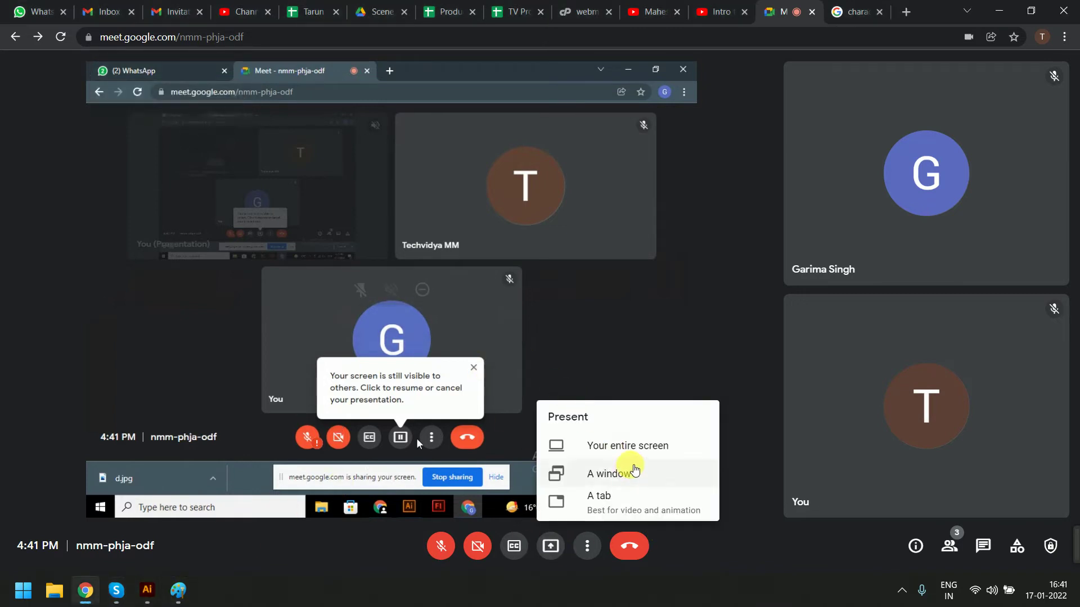
pyautogui.click(622, 470)
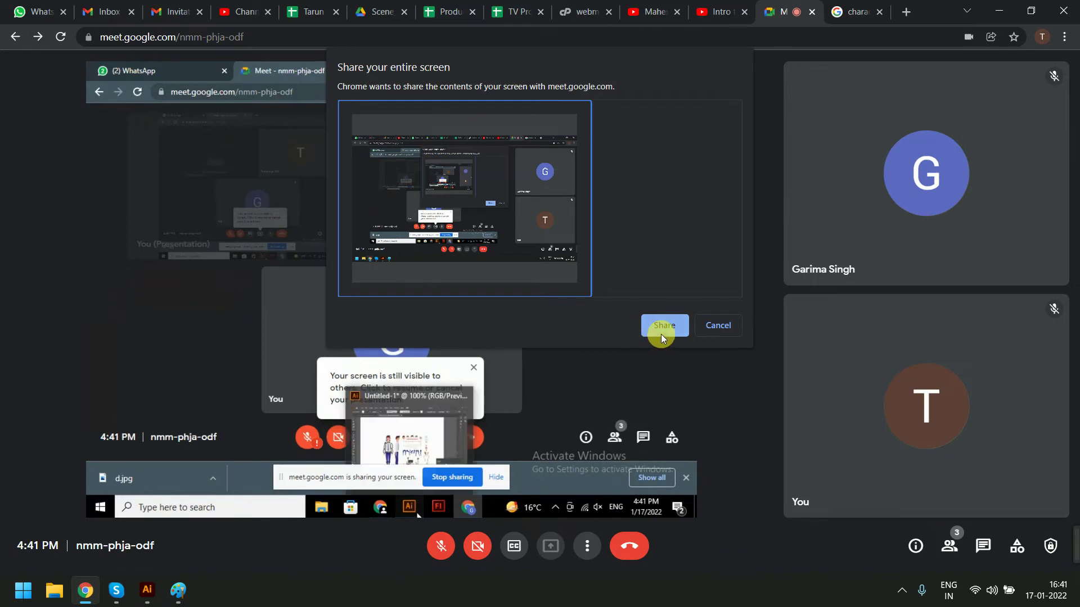
pyautogui.click(656, 333)
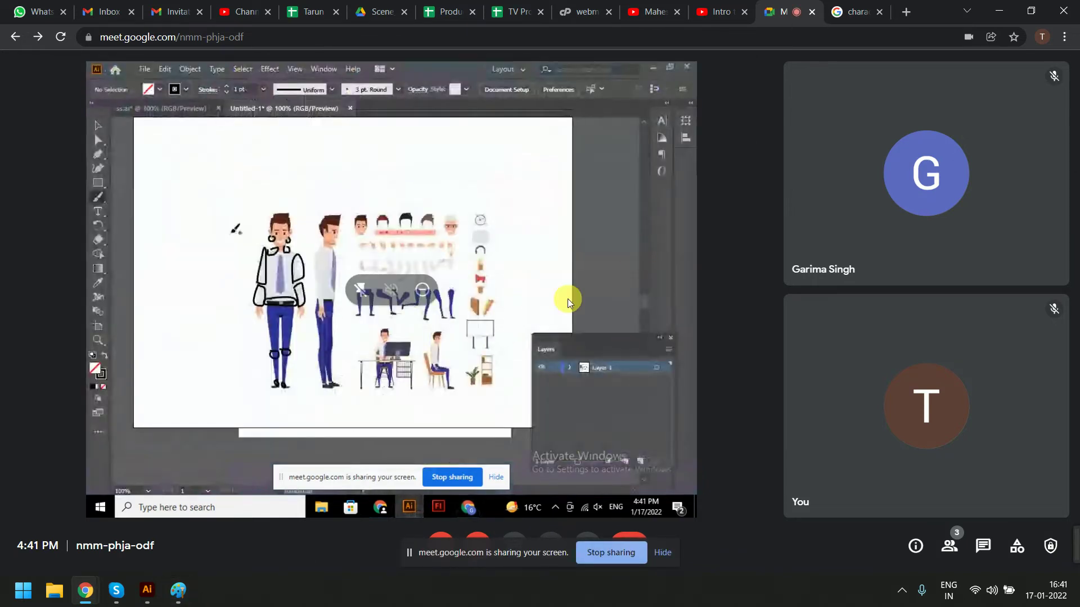
pyautogui.click(663, 552)
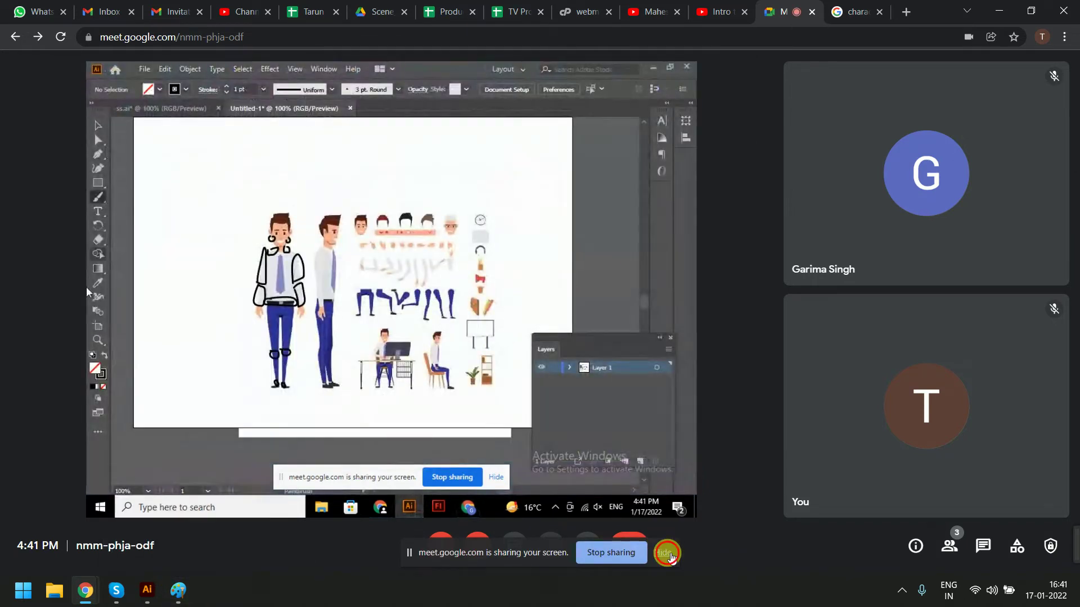
pyautogui.click(35, 11)
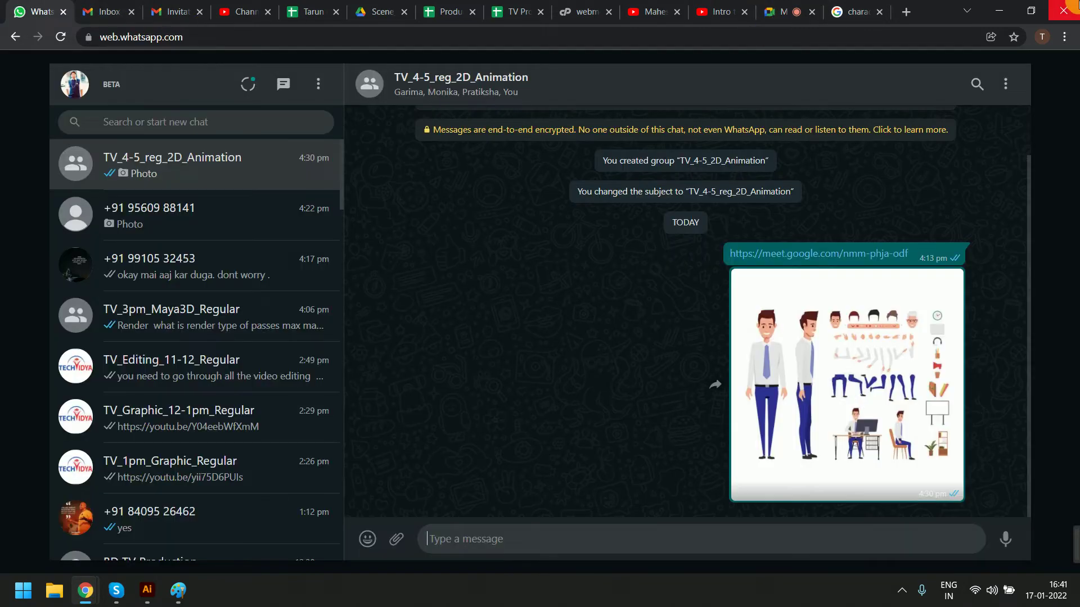
pyautogui.click(1007, 7)
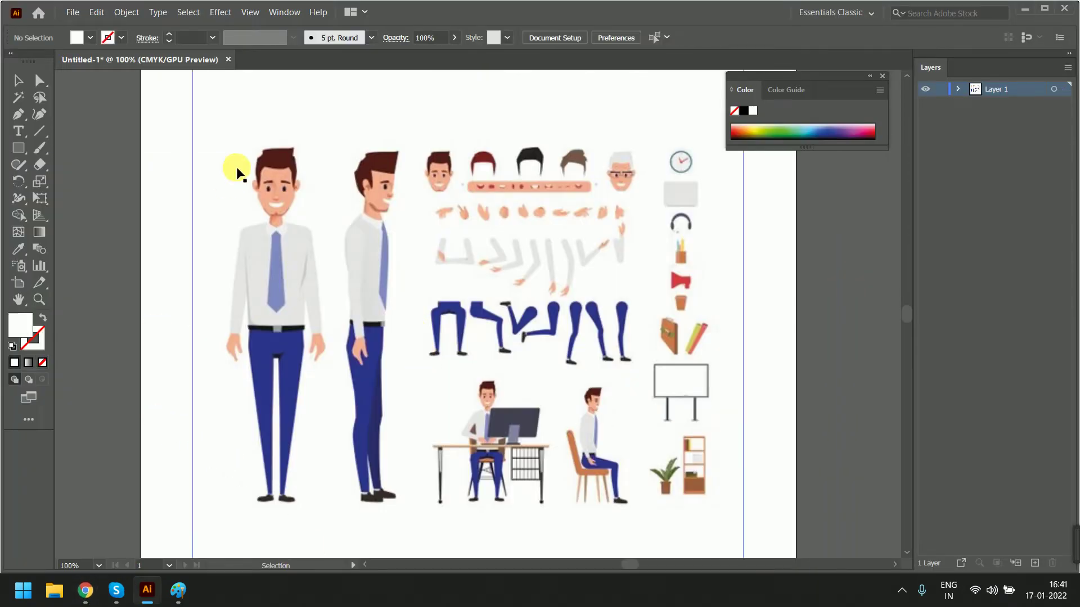
# Draw a long thin green rectangle in the empty space above the character sheet, then reselect it.
pyautogui.press('h')
pyautogui.moveTo(544, 164); pyautogui.dragTo(542, 369)
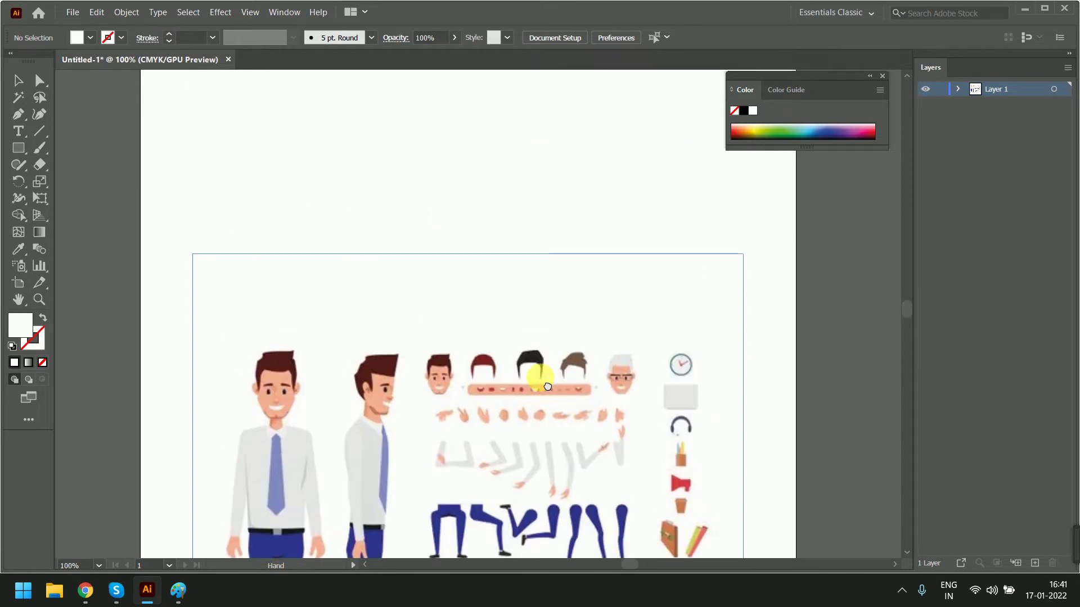
pyautogui.press('v')
pyautogui.click(9, 149)
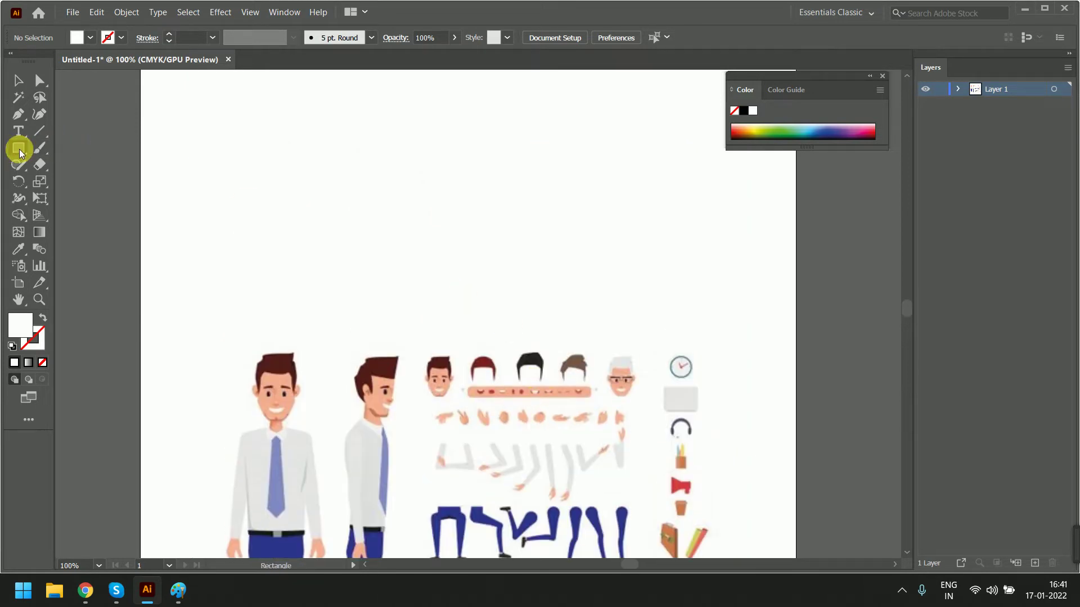
pyautogui.moveTo(273, 164)
pyautogui.mouseDown()
pyautogui.moveTo(583, 187)
pyautogui.moveTo(590, 170)
pyautogui.mouseUp()
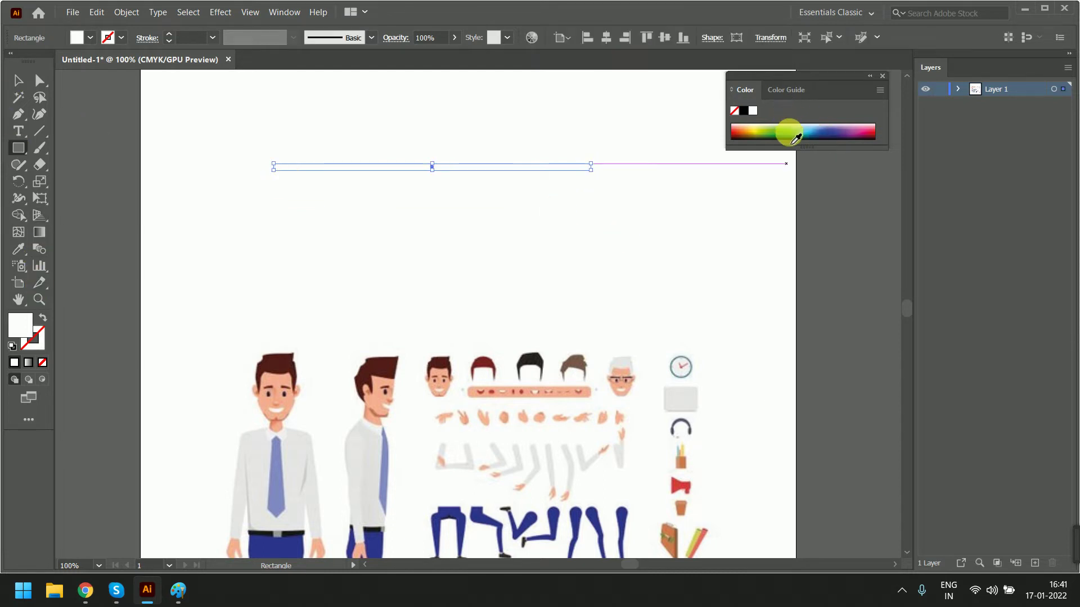
pyautogui.click(787, 132)
pyautogui.click(19, 80)
pyautogui.click(201, 207)
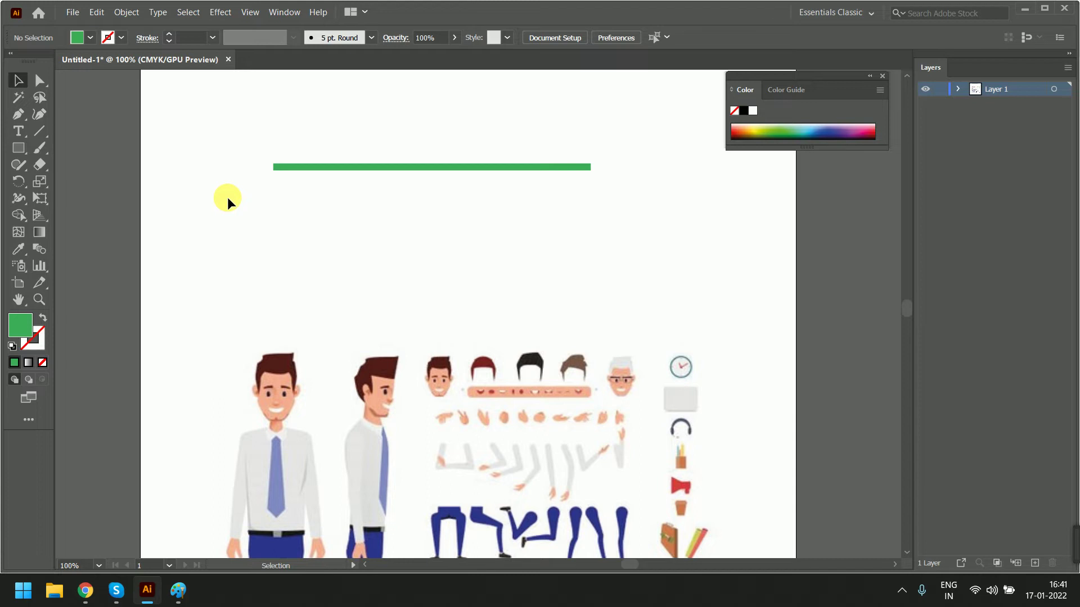
pyautogui.click(398, 167)
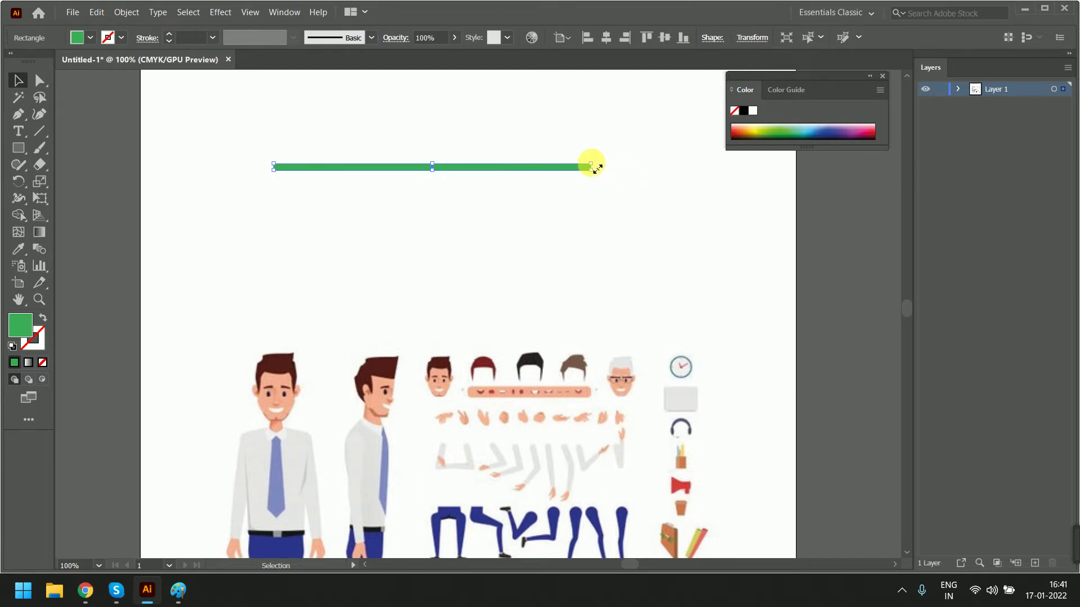
# Shorten the green bar from its right end and rotate its right half clockwise.
pyautogui.moveTo(590, 166)
pyautogui.mouseDown()
pyautogui.moveTo(419, 167)
pyautogui.moveTo(547, 165)
pyautogui.moveTo(467, 167)
pyautogui.mouseUp()
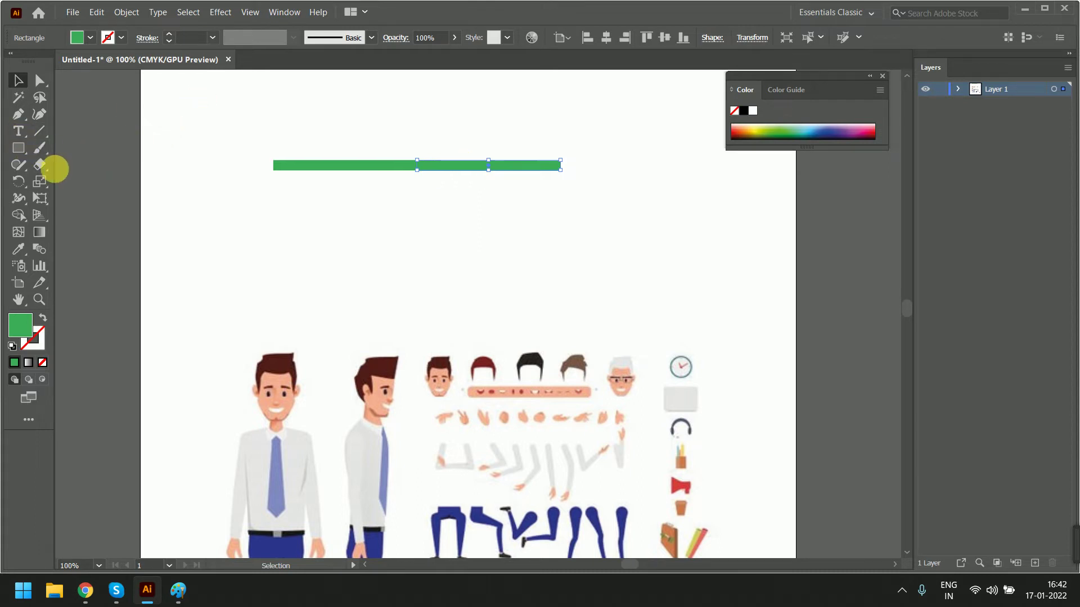
pyautogui.click(19, 181)
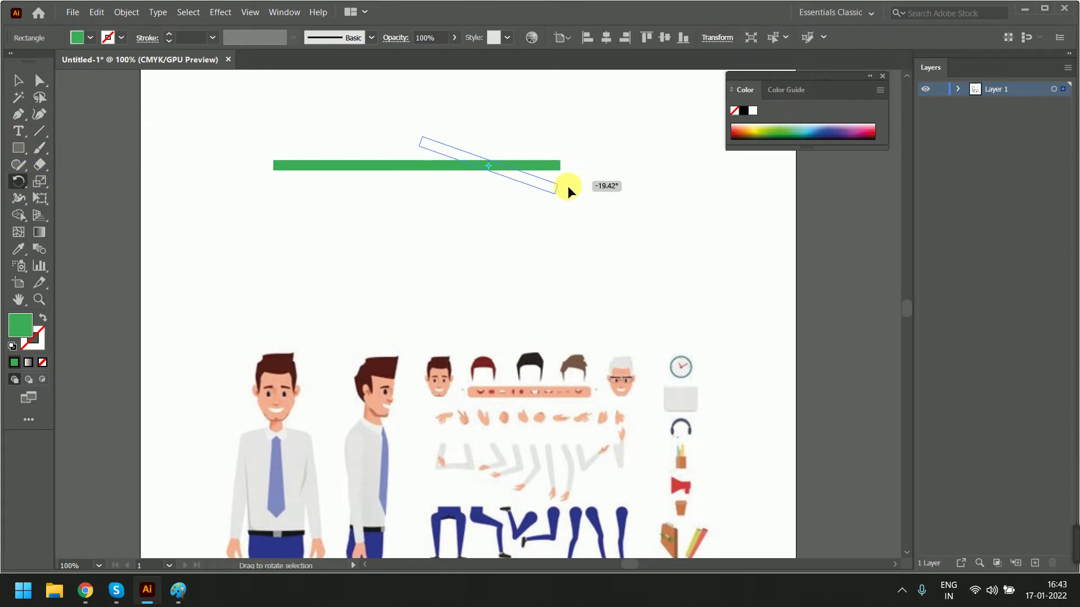
pyautogui.moveTo(570, 160); pyautogui.dragTo(561, 203)
# Undo the rotation and each trial move of the bar's right half, leaving the bar straight.
pyautogui.hotkey('ctrl', 'z')
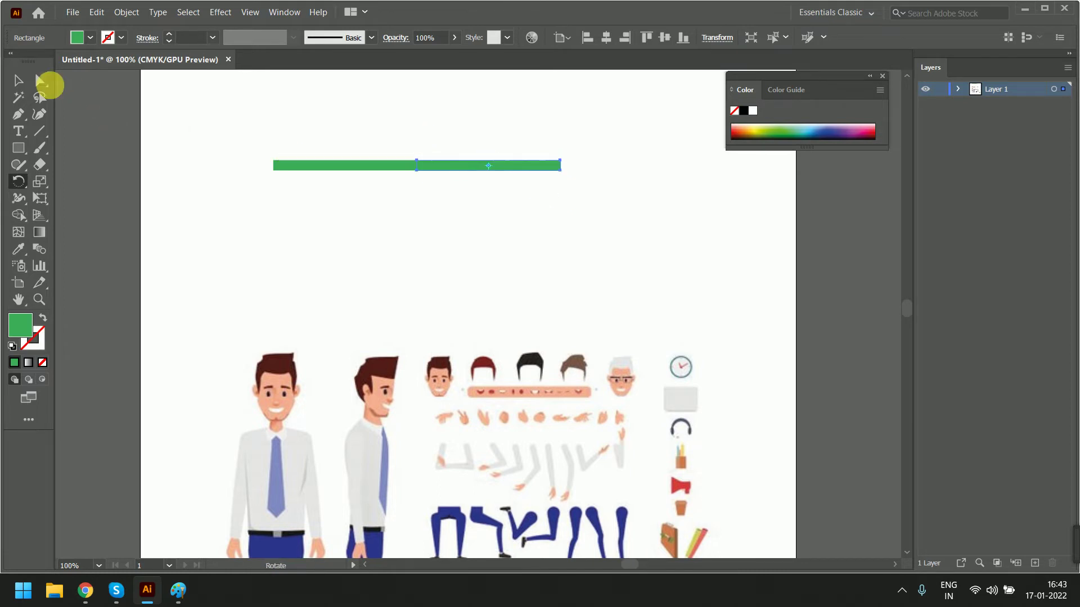
pyautogui.click(18, 80)
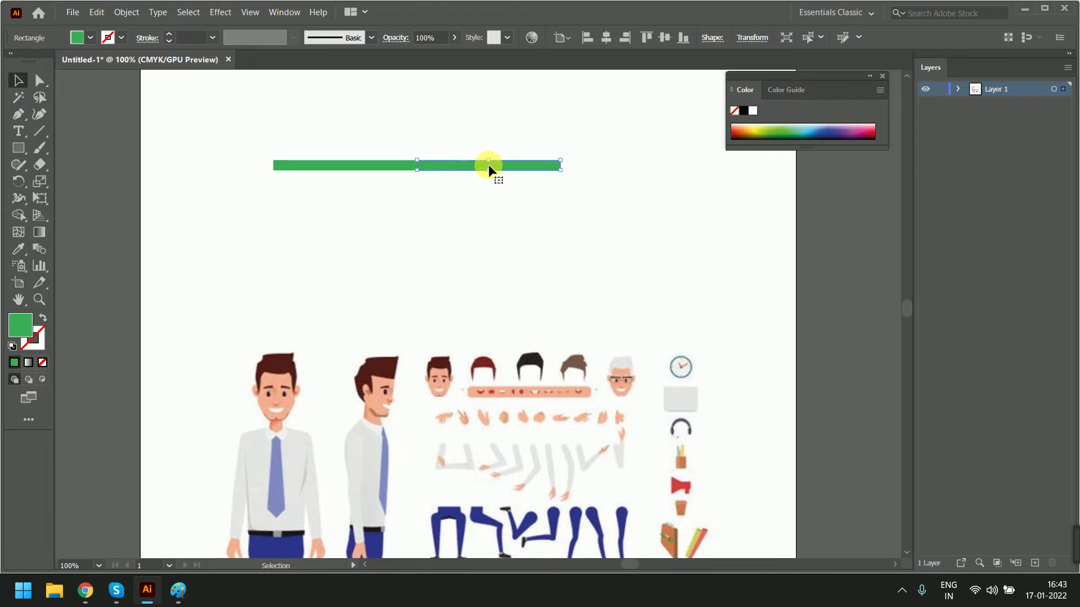
pyautogui.moveTo(489, 166)
pyautogui.mouseDown()
pyautogui.moveTo(453, 167)
pyautogui.moveTo(497, 163)
pyautogui.mouseUp()
pyautogui.scroll(1, 485, 148)
pyautogui.scroll(1, 480, 161)
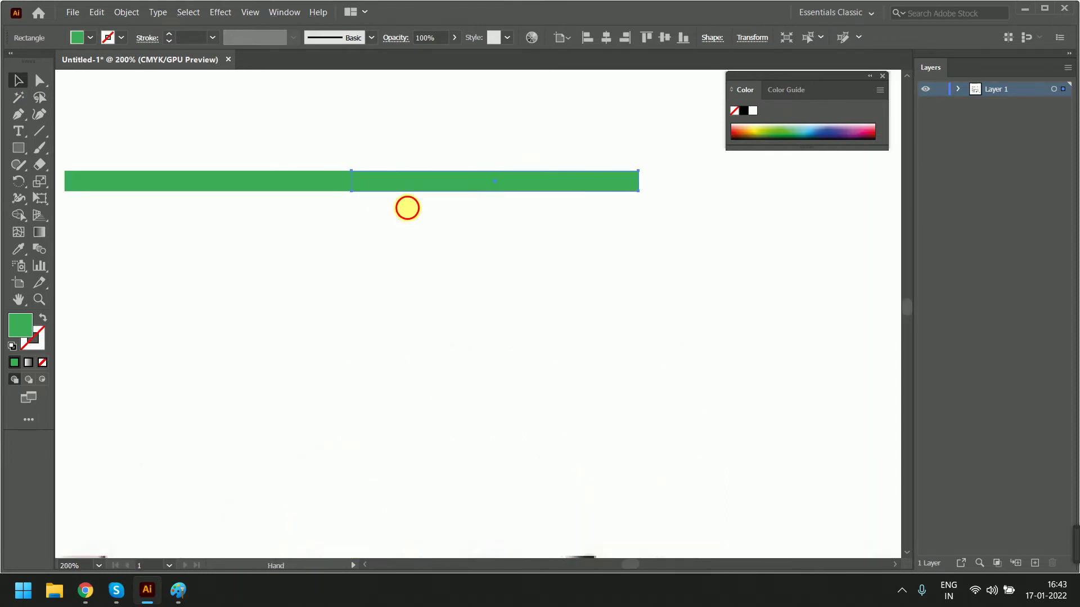
pyautogui.moveTo(408, 207)
pyautogui.mouseDown()
pyautogui.moveTo(654, 297)
pyautogui.moveTo(513, 281)
pyautogui.mouseUp()
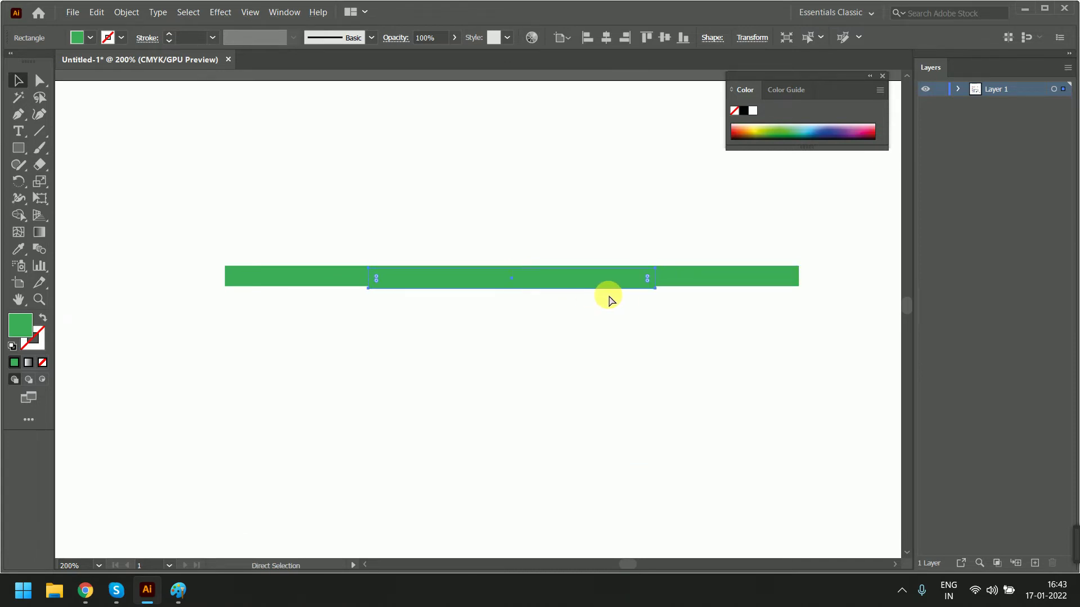
pyautogui.hotkey('ctrl', 'z')
pyautogui.moveTo(659, 277); pyautogui.dragTo(615, 283)
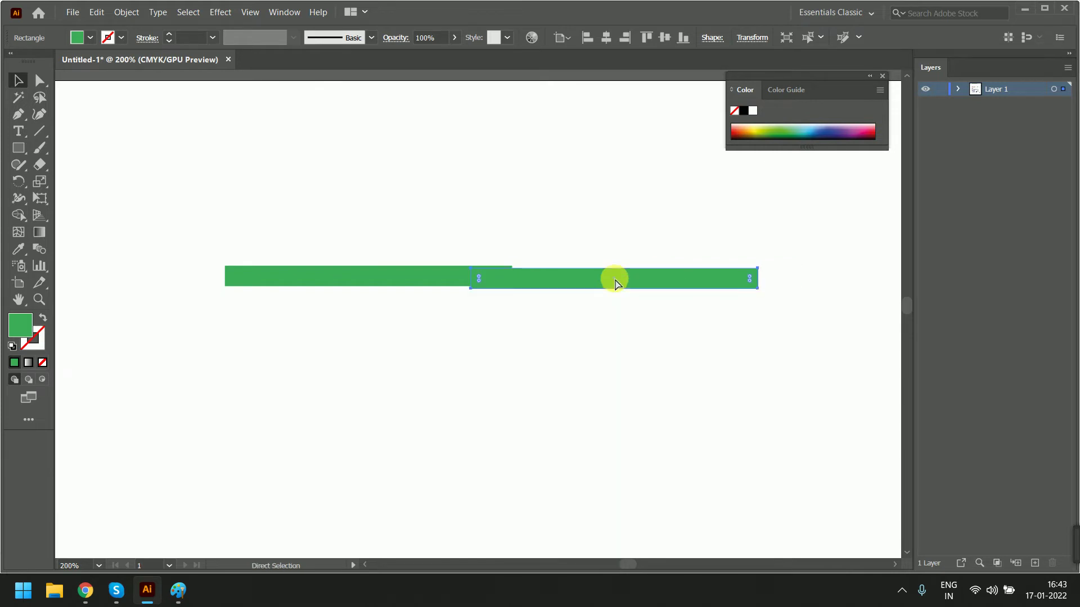
pyautogui.hotkey('ctrl', 'z')
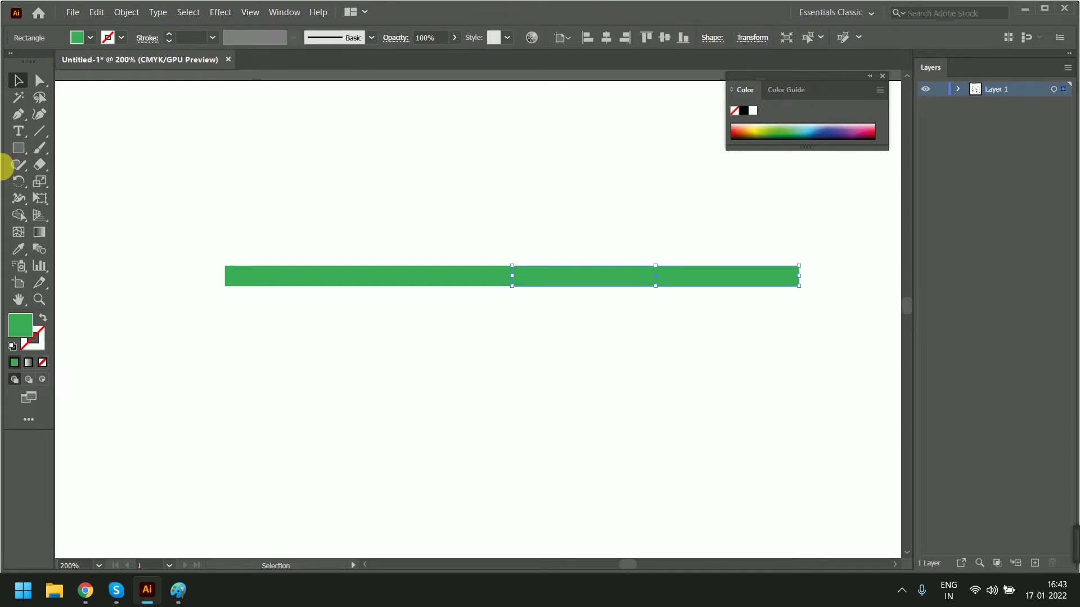
pyautogui.click(46, 198)
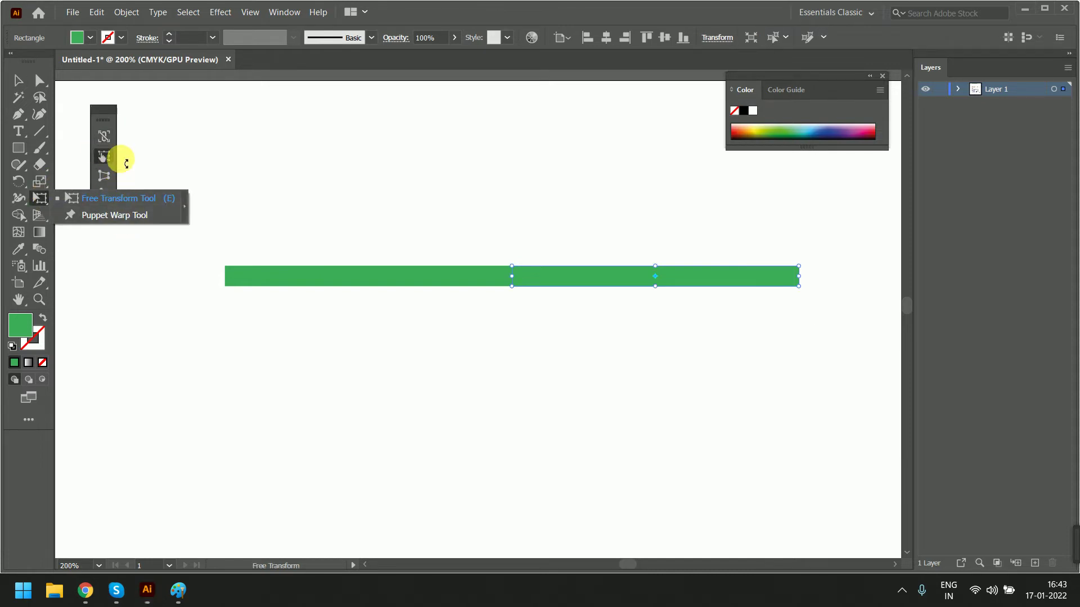
pyautogui.click(106, 114)
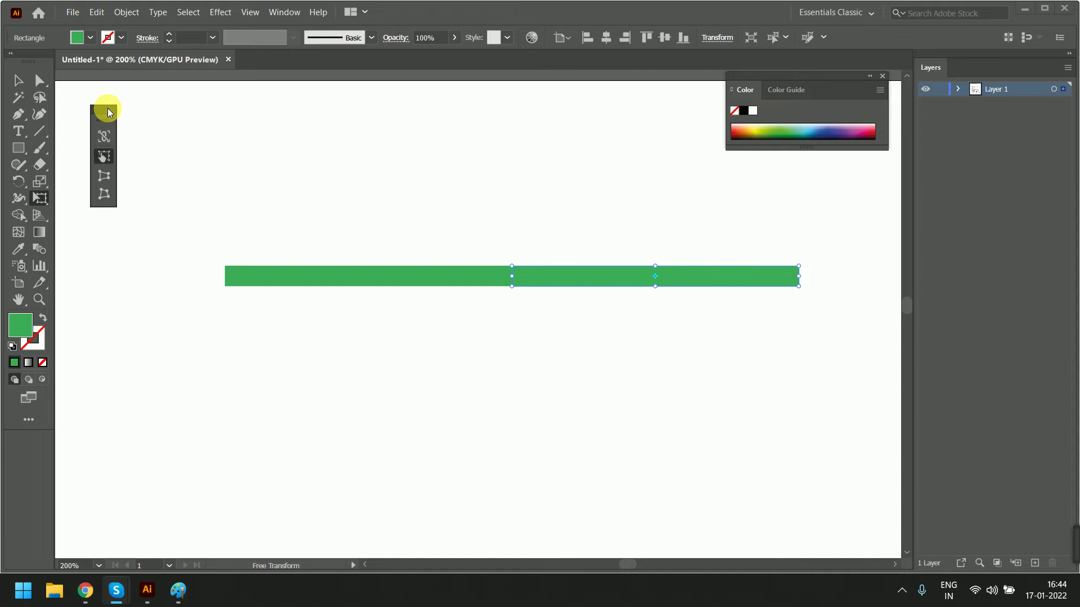
pyautogui.click(43, 86)
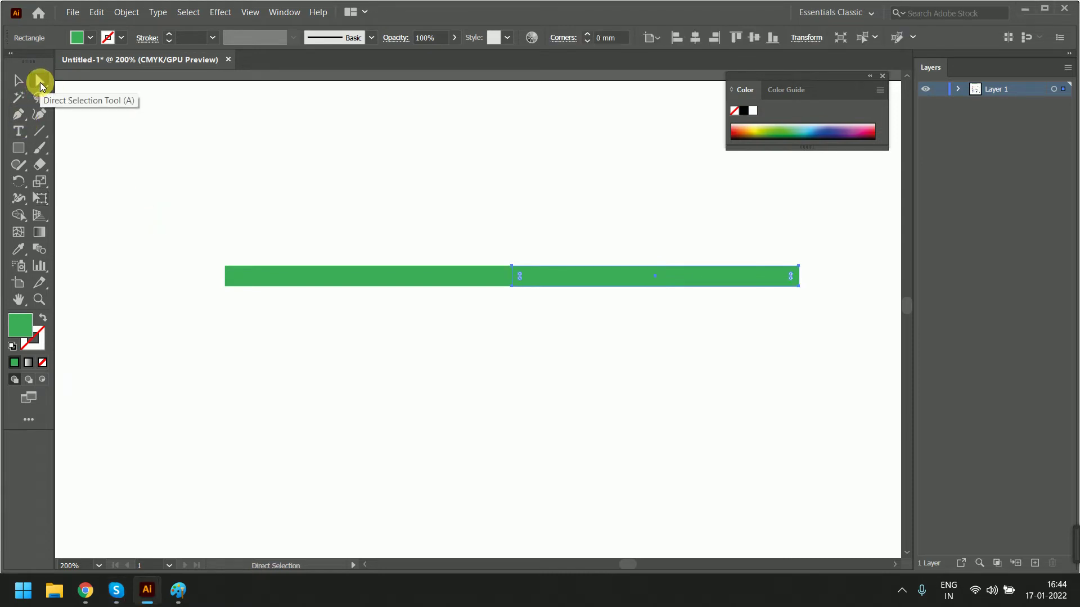
# Move the lower green bar up until it snaps against the left bar's right end.
pyautogui.click(363, 276)
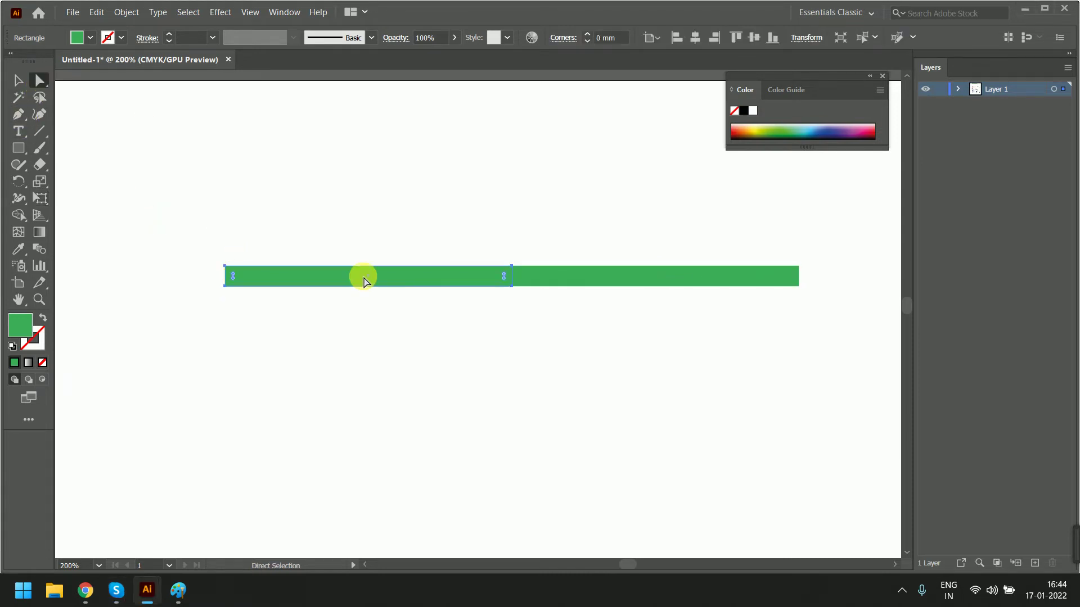
pyautogui.moveTo(513, 272); pyautogui.dragTo(473, 252)
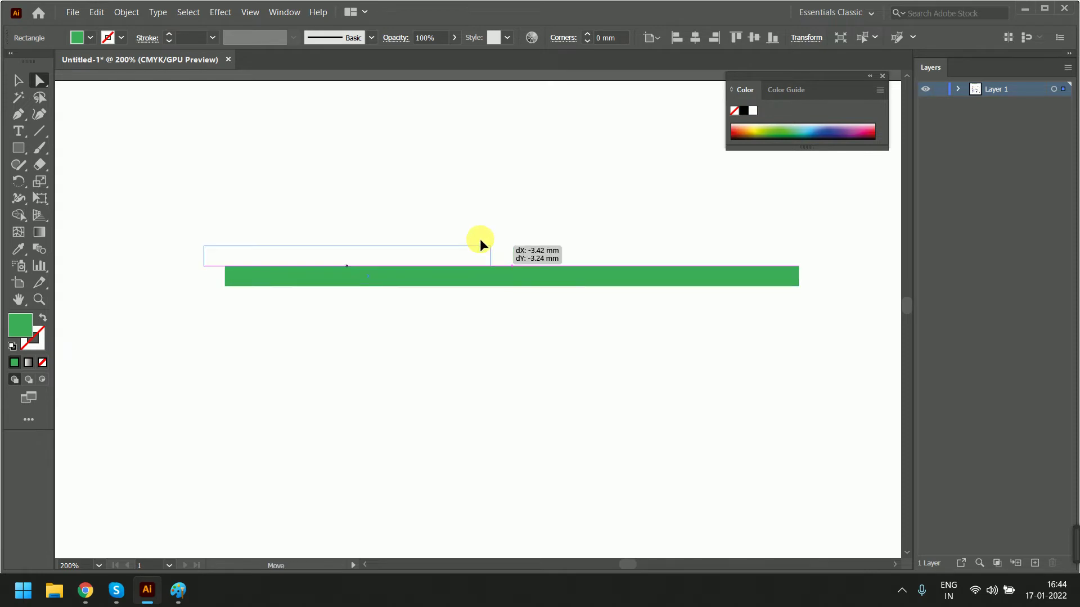
pyautogui.click(479, 241)
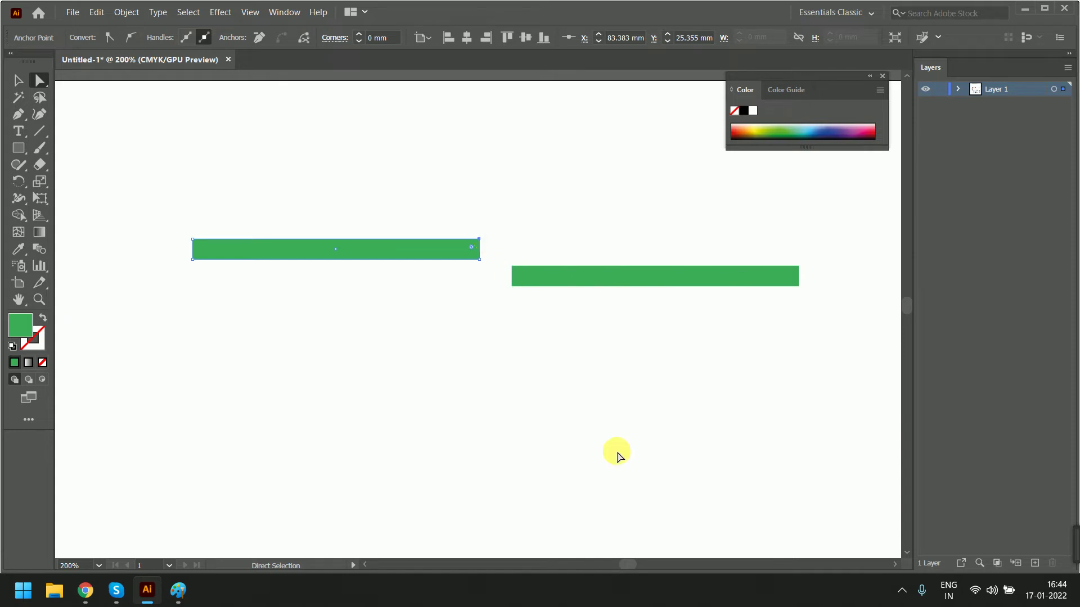
pyautogui.hscroll(5, 354, 380)
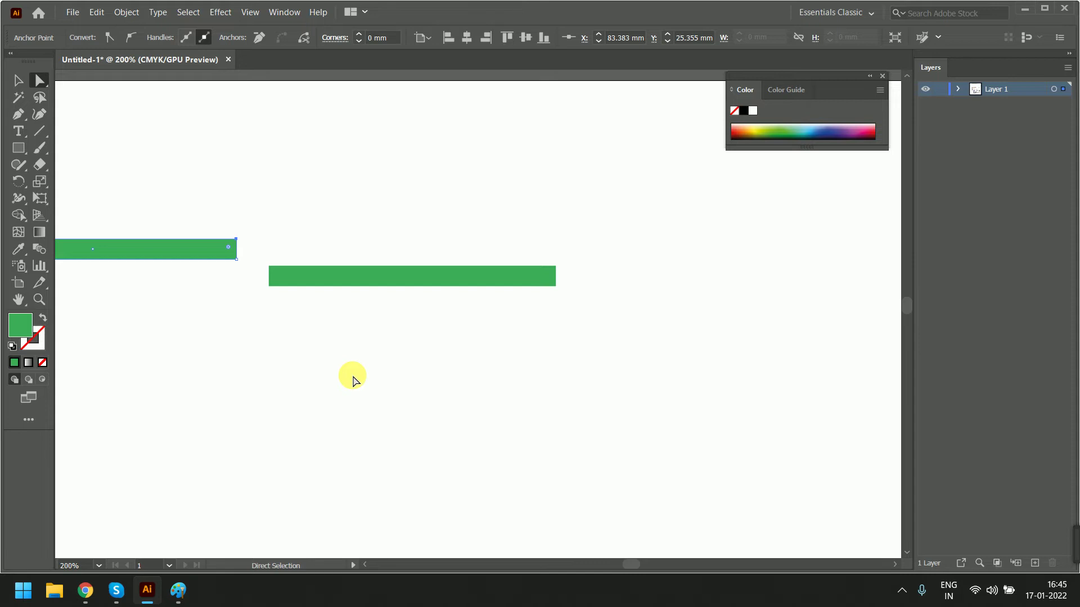
pyautogui.moveTo(360, 281); pyautogui.dragTo(314, 252)
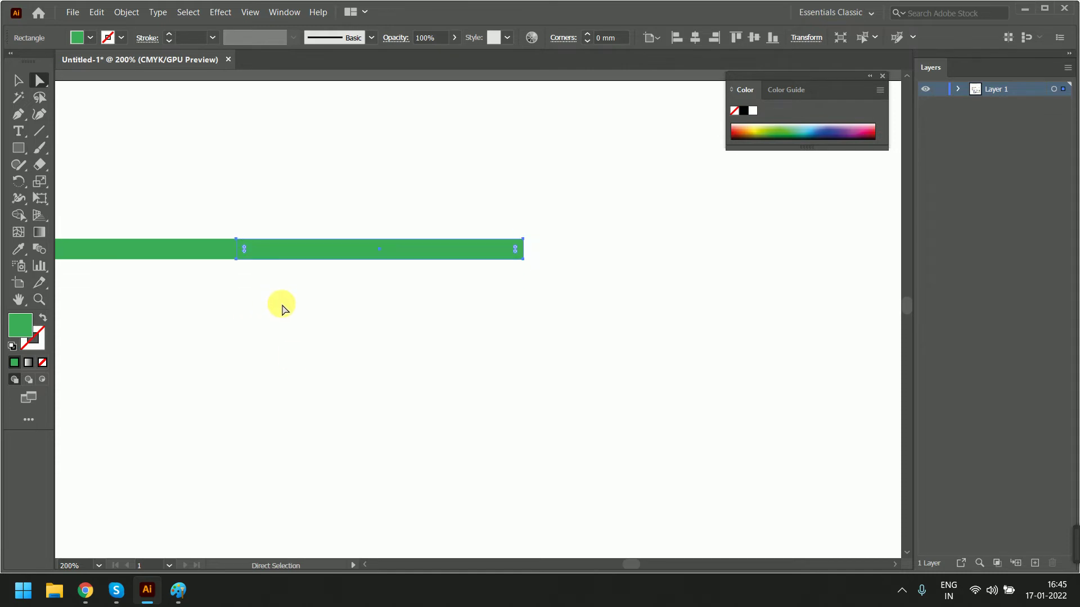
pyautogui.hscroll(-2, 357, 564)
pyautogui.hscroll(-2, 360, 564)
pyautogui.hscroll(-2, 362, 565)
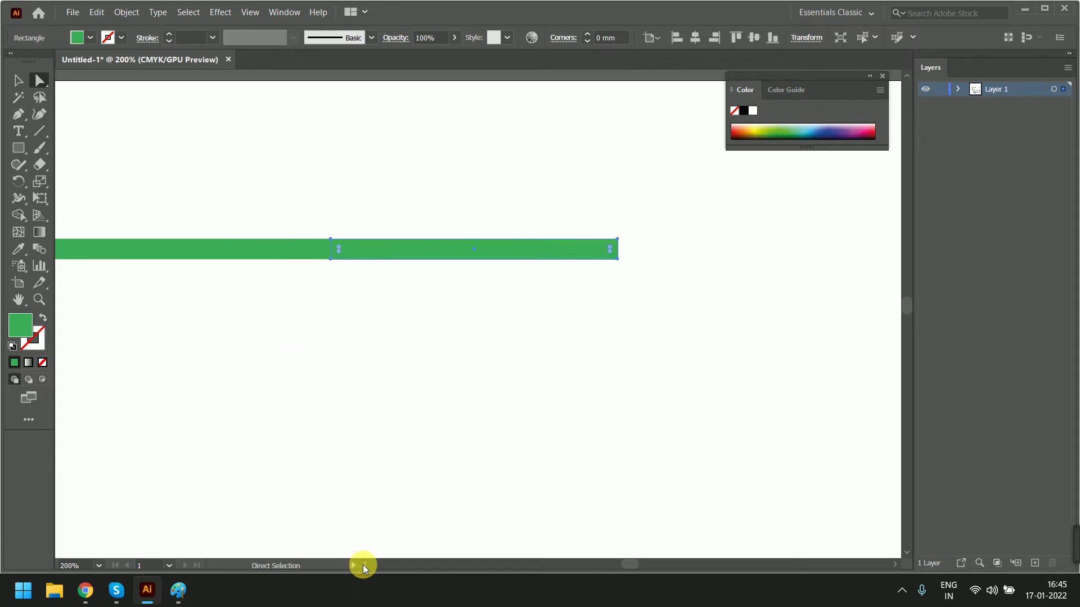
pyautogui.hscroll(-2, 363, 565)
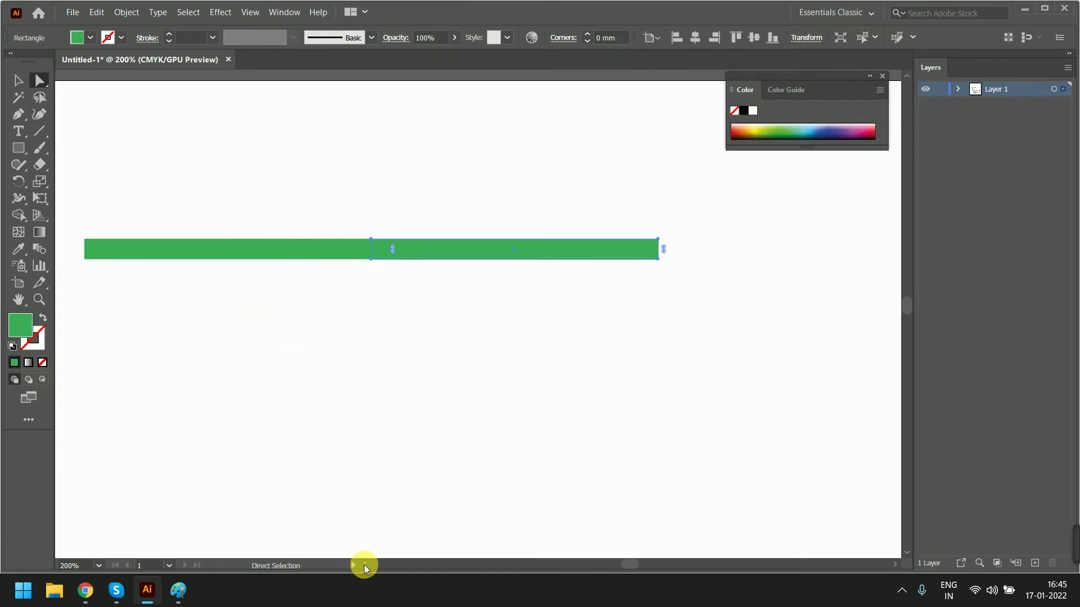
# Trial-rotate the right bar with Free Transform, then undo the rotation and the follow-up move.
pyautogui.click(39, 198)
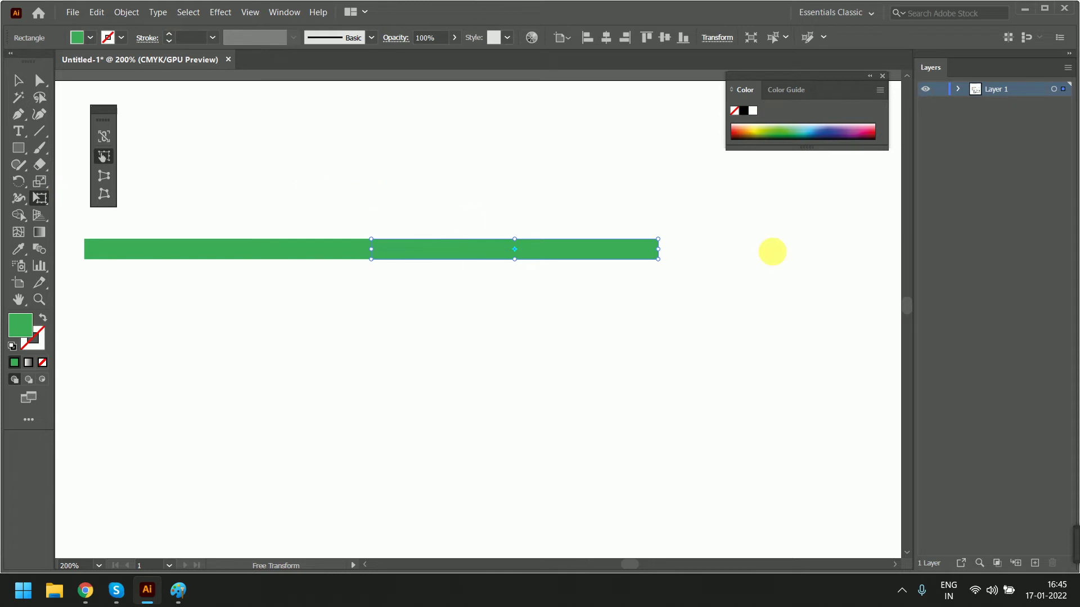
pyautogui.moveTo(677, 239); pyautogui.dragTo(676, 292)
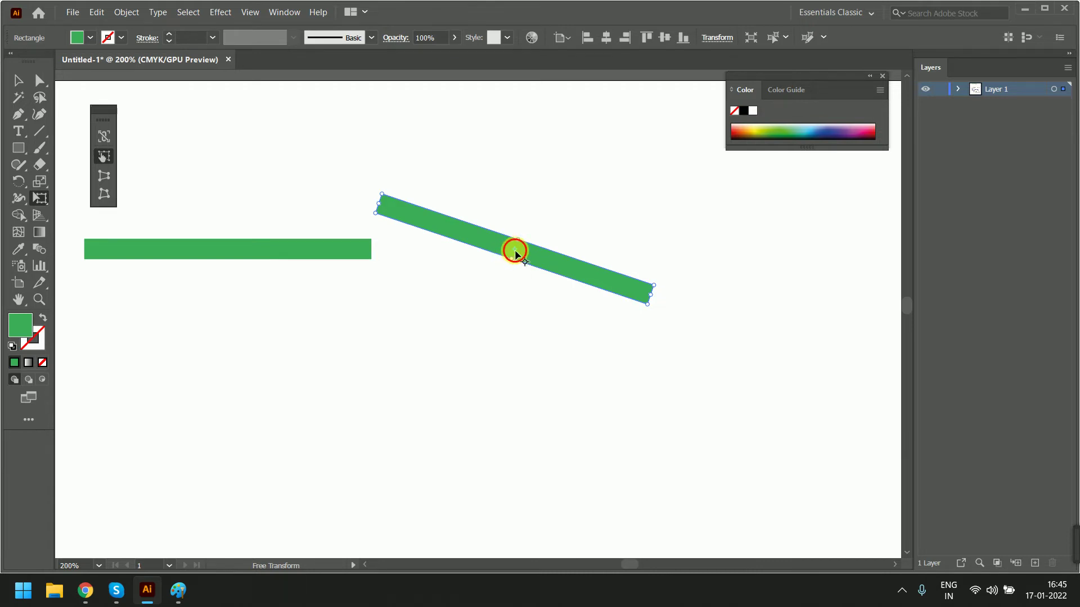
pyautogui.moveTo(514, 249); pyautogui.dragTo(463, 241)
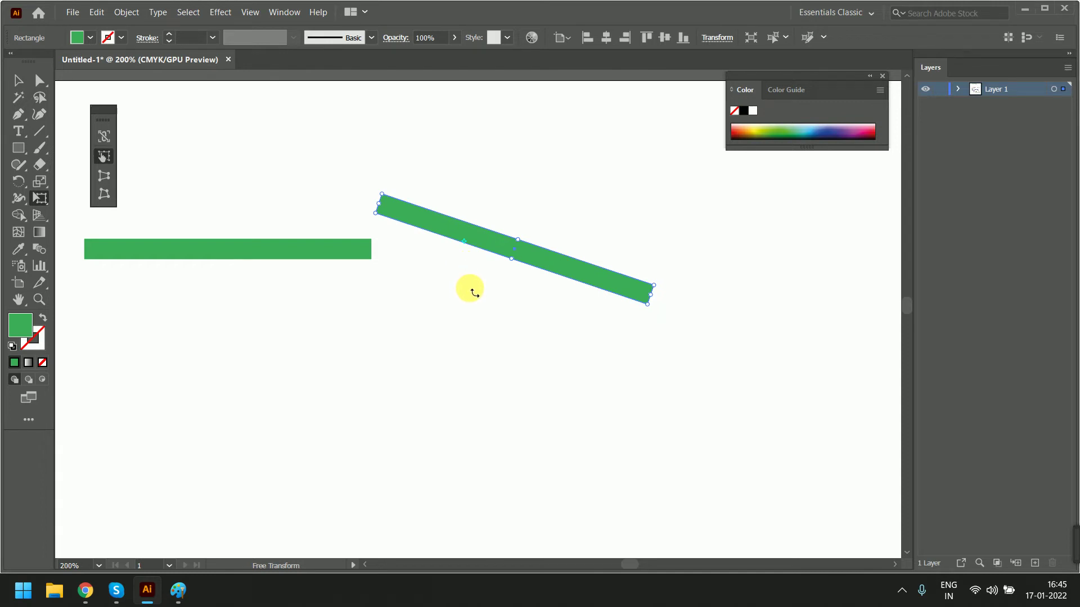
pyautogui.hotkey('ctrl', 'z')
pyautogui.moveTo(513, 258); pyautogui.dragTo(527, 276)
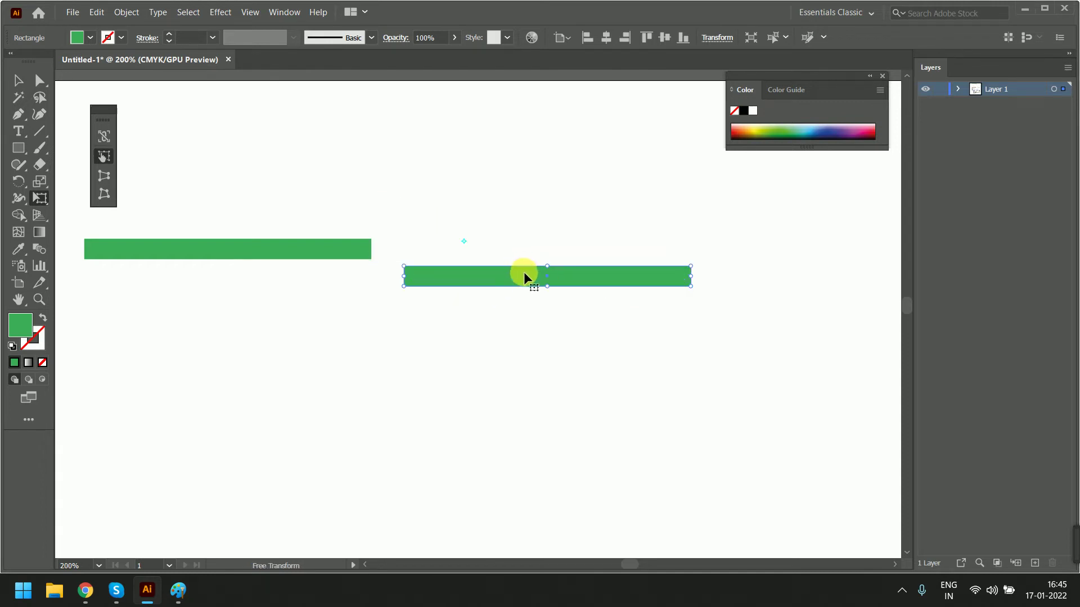
pyautogui.hotkey('ctrl', 'z')
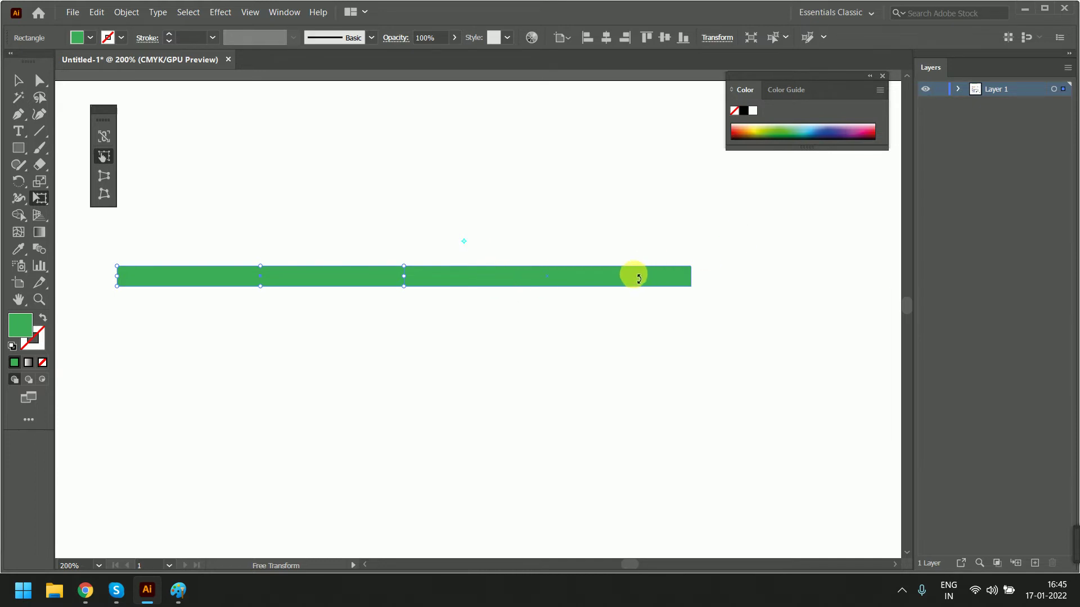
# Rotate the right green bar about 40° downward from its joint with Free Transform.
pyautogui.click(18, 80)
pyautogui.click(458, 281)
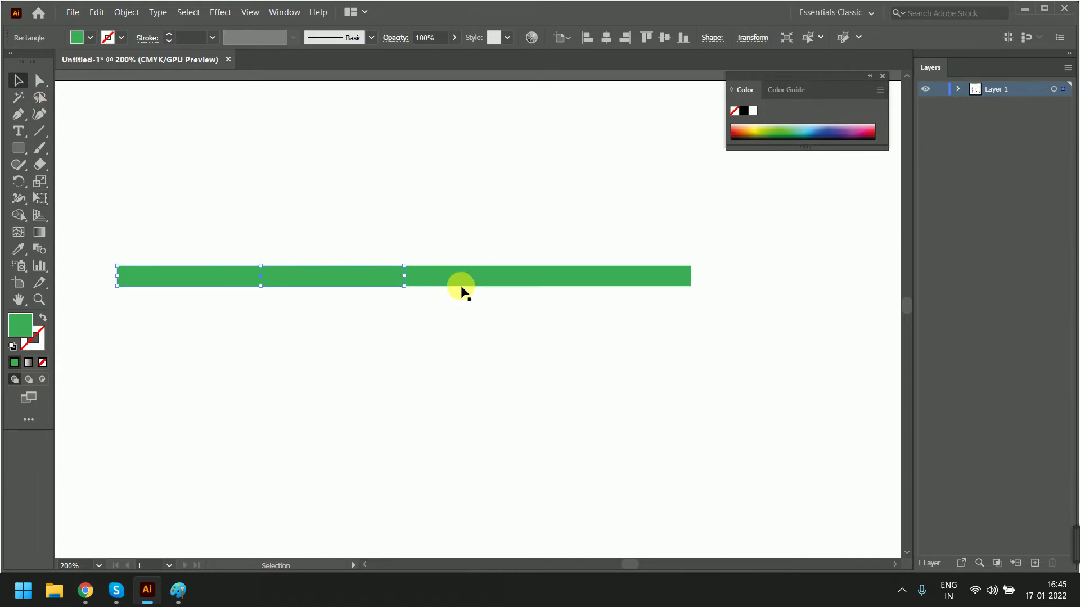
pyautogui.moveTo(548, 278); pyautogui.dragTo(529, 278)
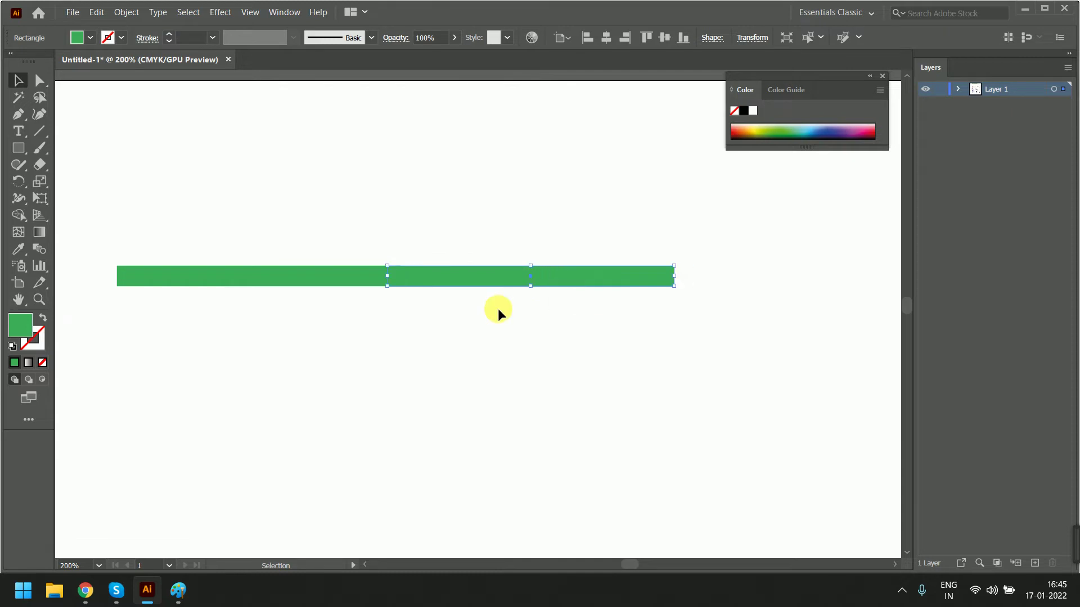
pyautogui.hotkey('ctrl', 'z')
pyautogui.click(41, 202)
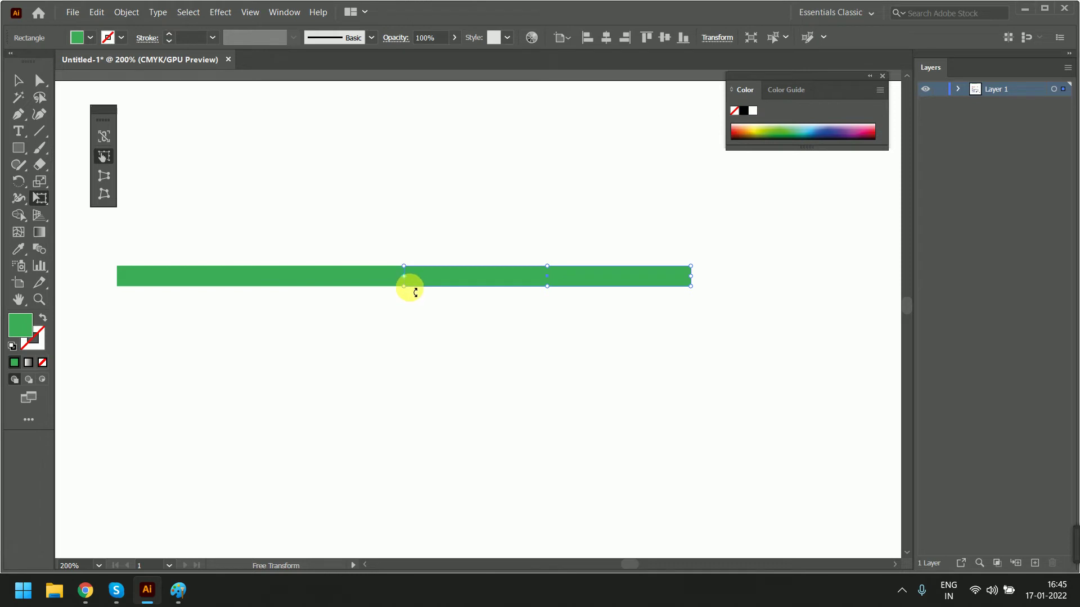
pyautogui.moveTo(699, 290); pyautogui.dragTo(566, 450)
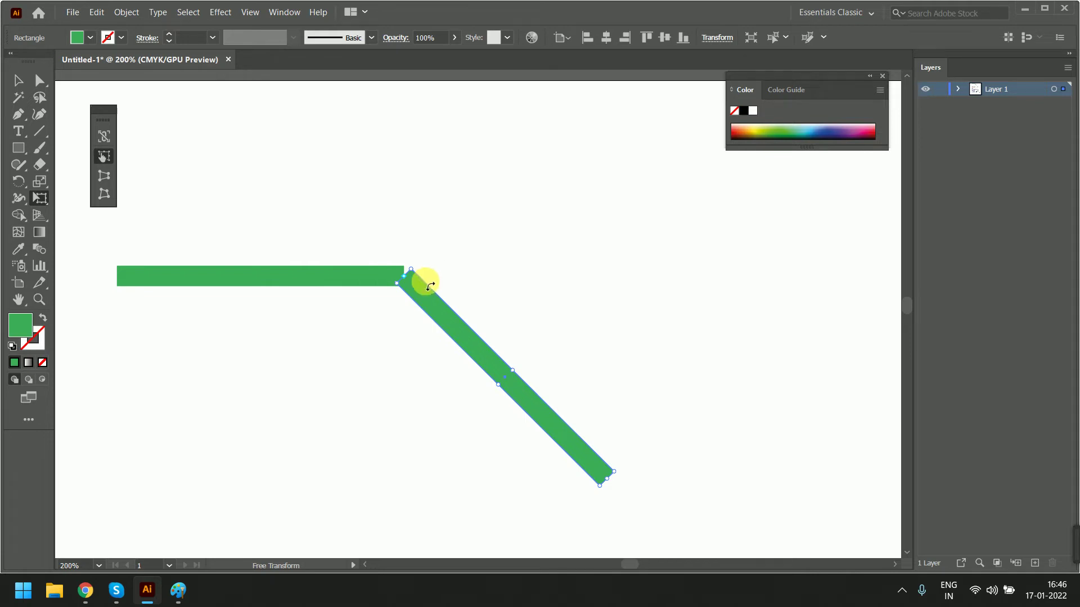
pyautogui.scroll(-3, 442, 341)
# Bring the standing man's head into view and open the basic shape tools flyout.
pyautogui.scroll(-3, 444, 298)
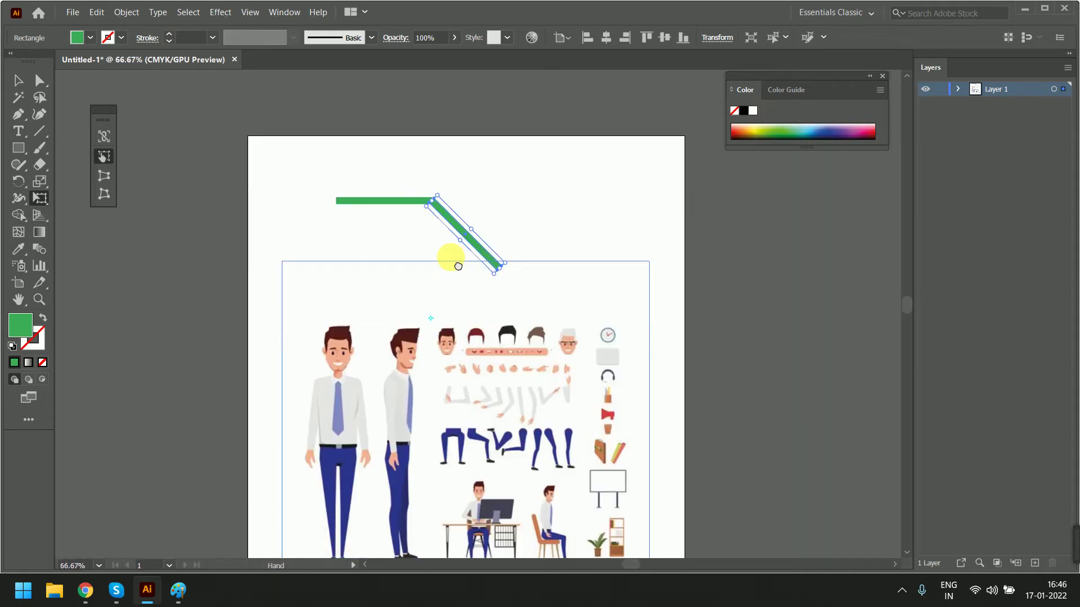
pyautogui.scroll(-2, 450, 264)
pyautogui.scroll(1, 470, 379)
pyautogui.moveTo(470, 378); pyautogui.dragTo(478, 340)
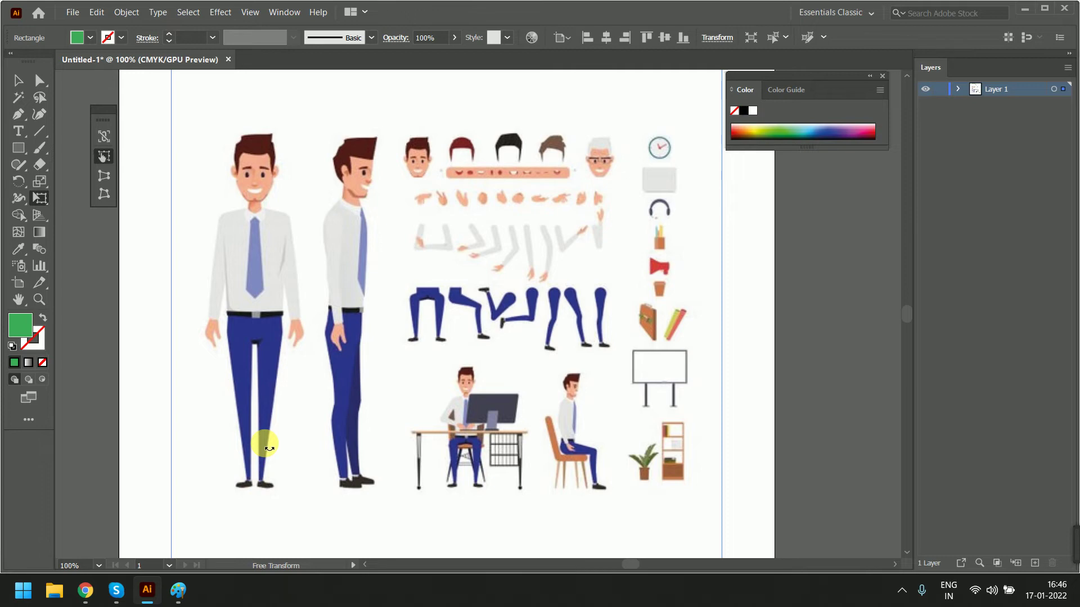
pyautogui.keyDown('alt'); pyautogui.scroll(1, 268, 151); pyautogui.keyUp('alt')
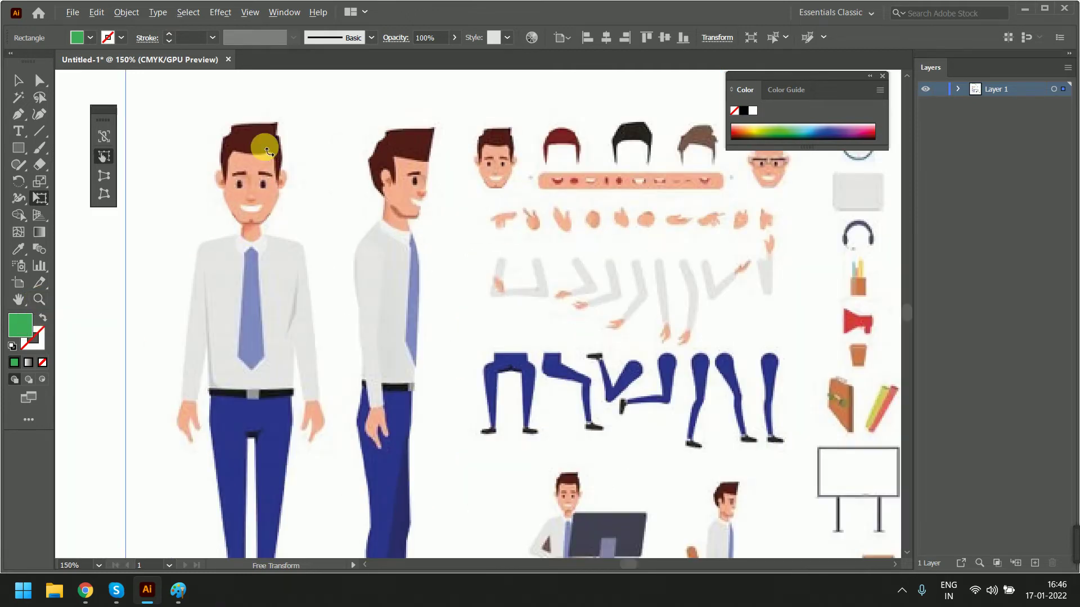
pyautogui.moveTo(300, 240)
pyautogui.mouseDown()
pyautogui.moveTo(679, 159)
pyautogui.moveTo(503, 229)
pyautogui.moveTo(478, 222)
pyautogui.mouseUp()
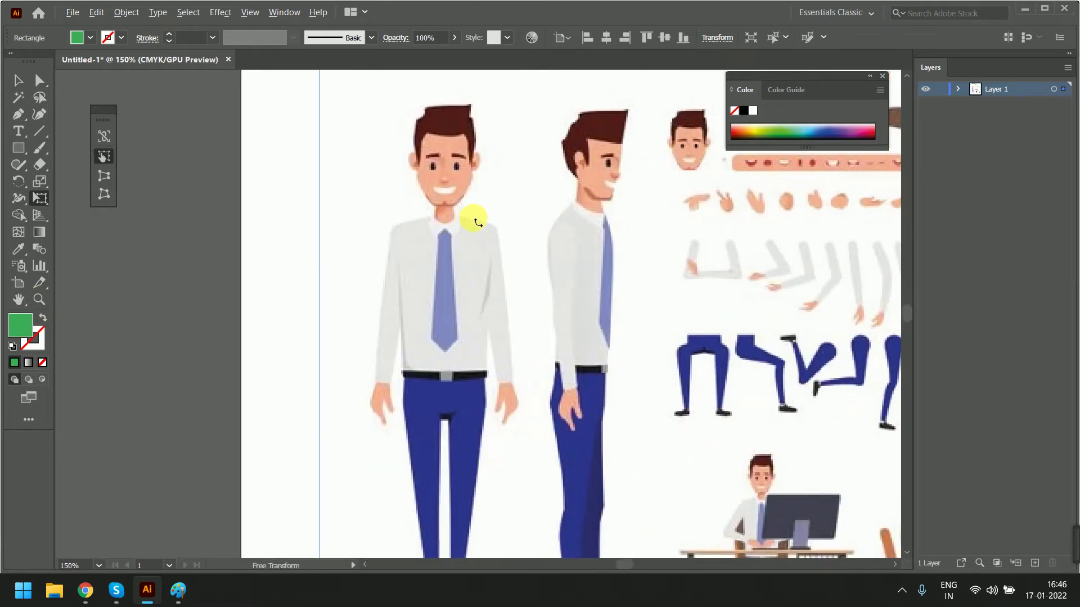
pyautogui.keyDown('alt'); pyautogui.scroll(-1, 478, 222); pyautogui.keyUp('alt')
pyautogui.click(19, 151)
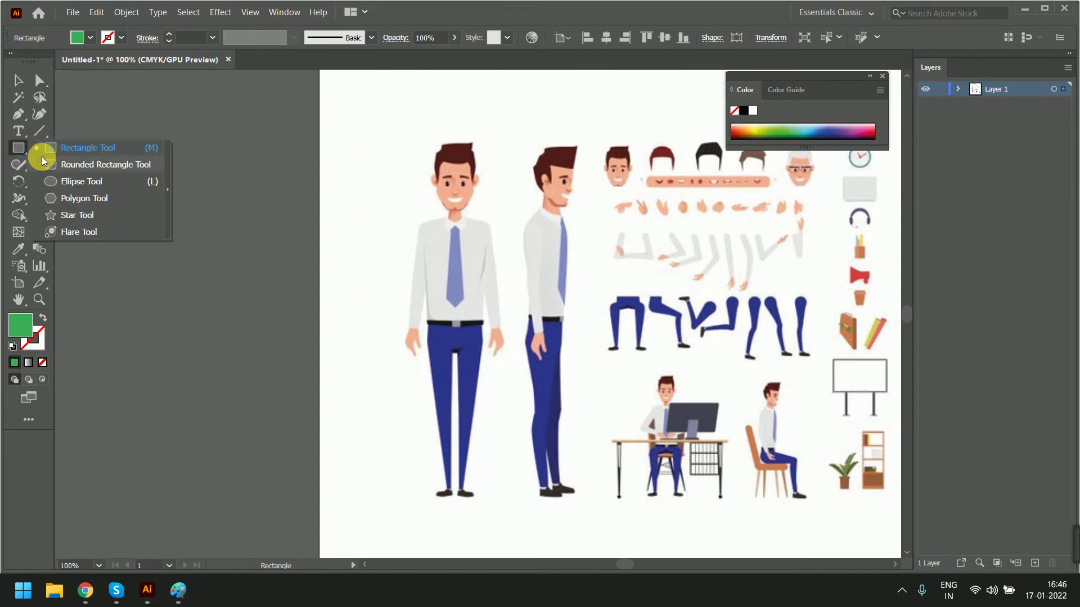
# Draw an ellipse over the standing man's head and bring up its fill swatches.
pyautogui.click(62, 180)
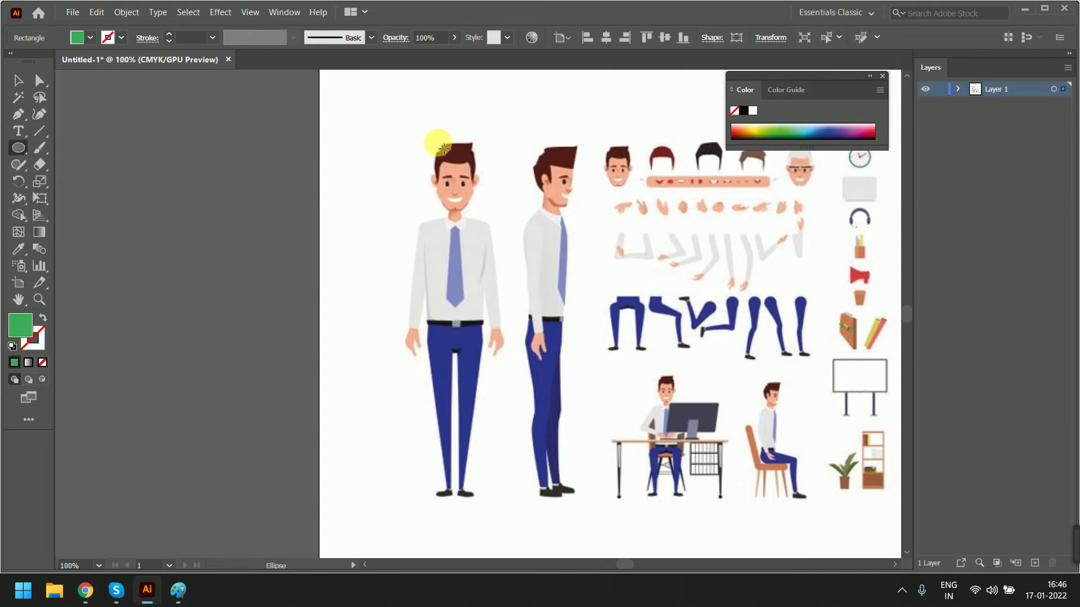
pyautogui.moveTo(438, 143); pyautogui.dragTo(475, 211)
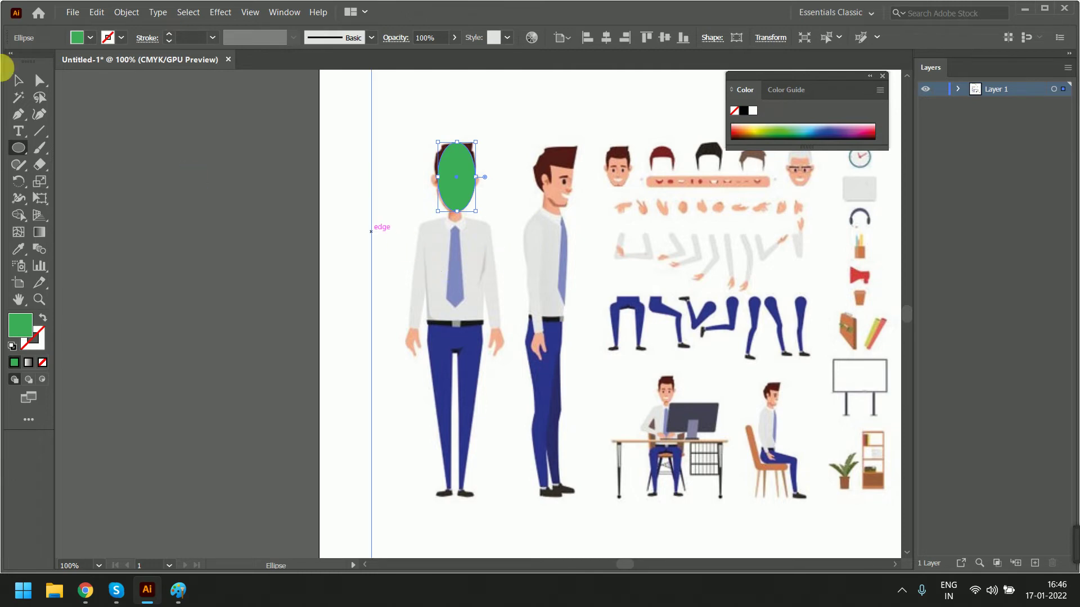
pyautogui.click(90, 39)
# Give the head ellipse no fill and a black outline.
pyautogui.click(7, 63)
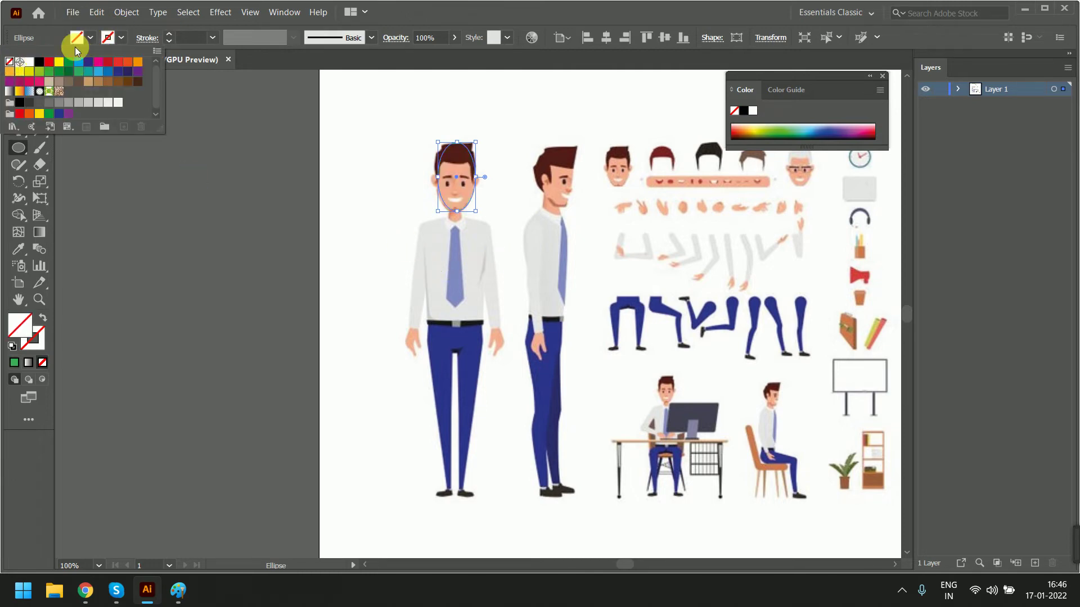
pyautogui.click(107, 38)
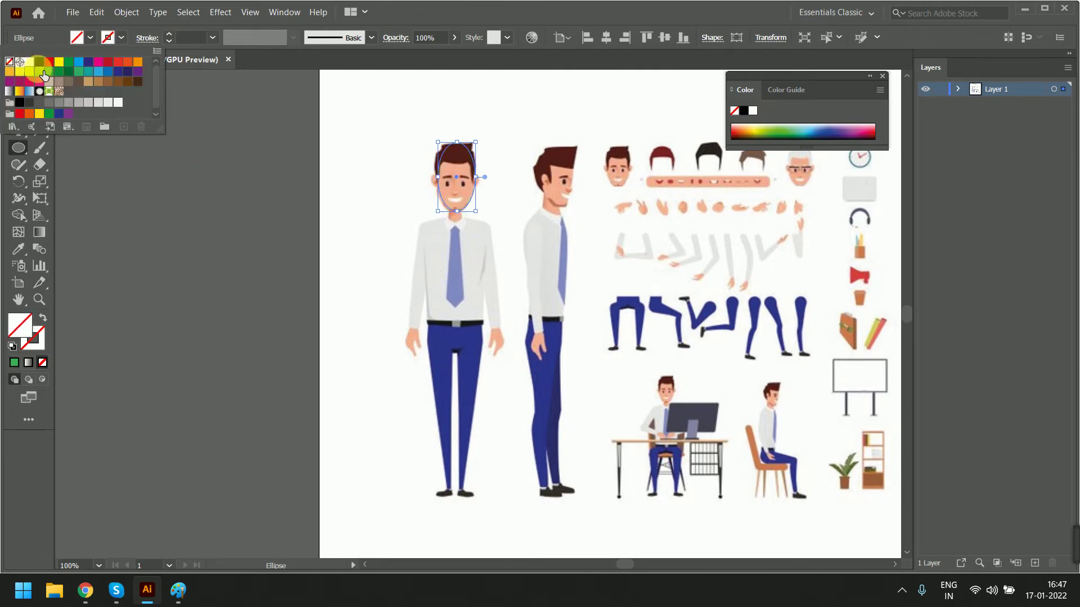
pyautogui.click(39, 61)
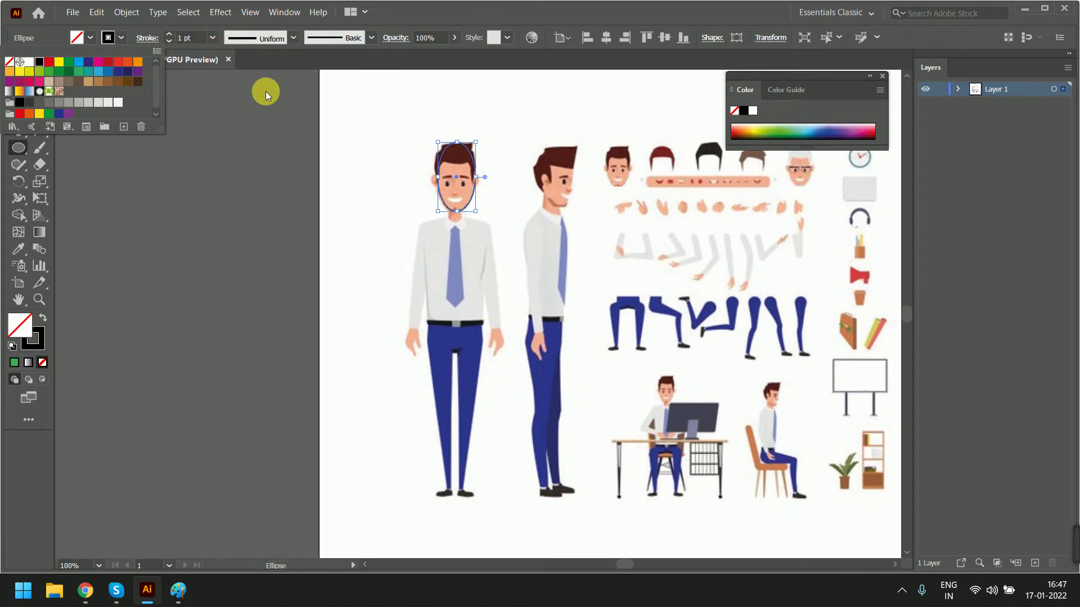
pyautogui.click(202, 183)
# Dismiss the Ellipse size dialog unchanged and reselect the head ellipse.
pyautogui.click(291, 177)
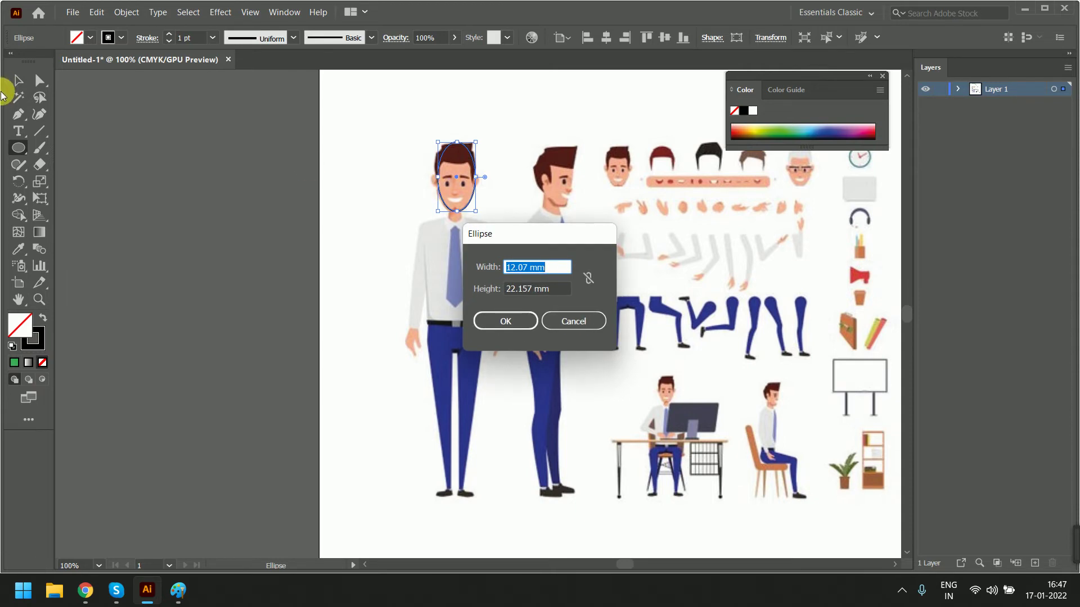
pyautogui.press('Escape')
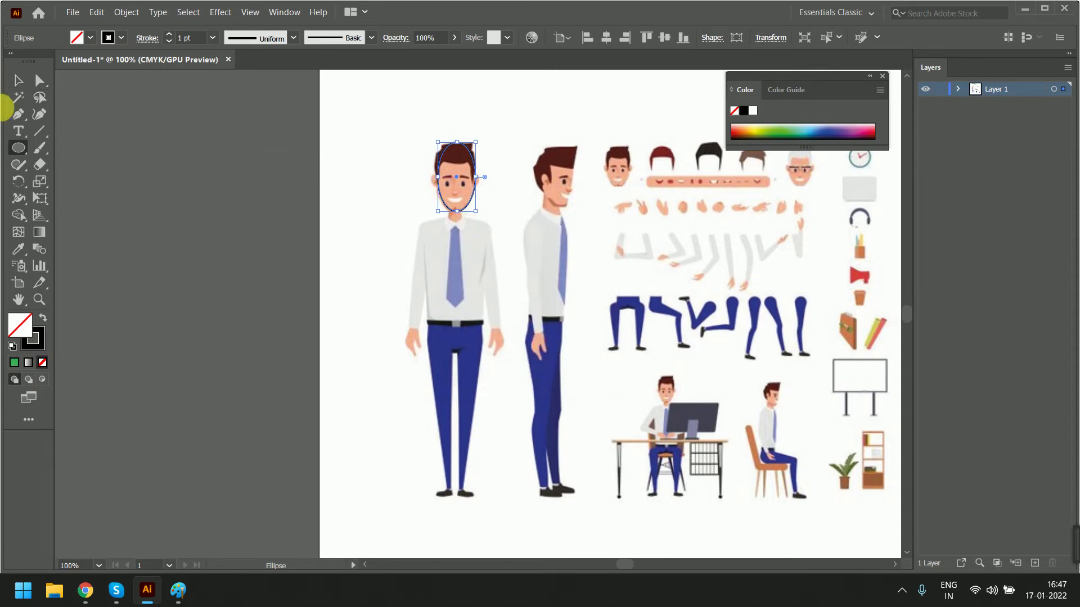
pyautogui.click(19, 81)
pyautogui.click(465, 210)
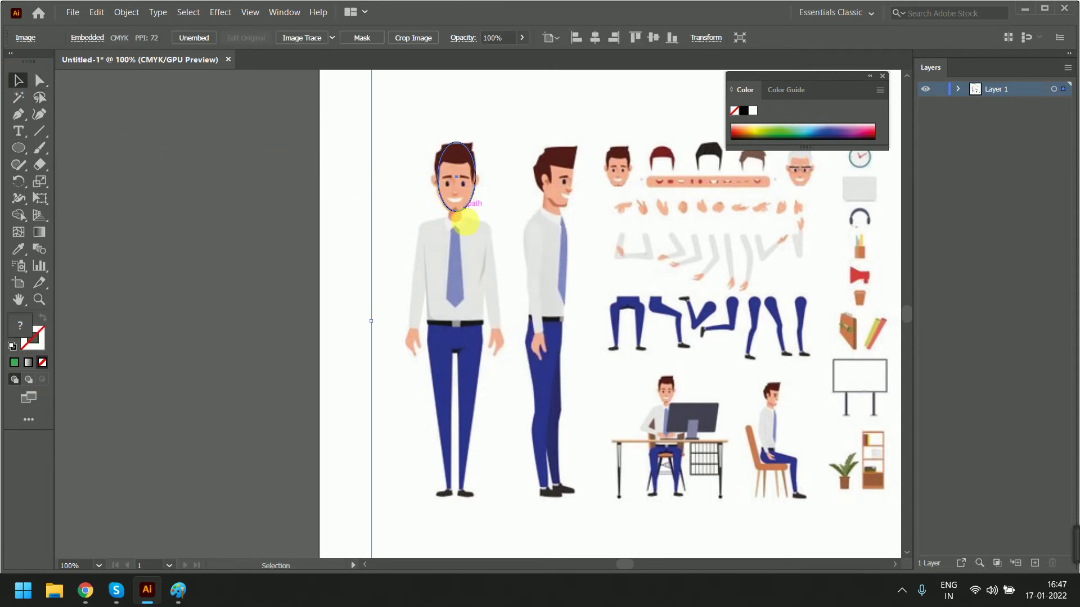
pyautogui.click(463, 207)
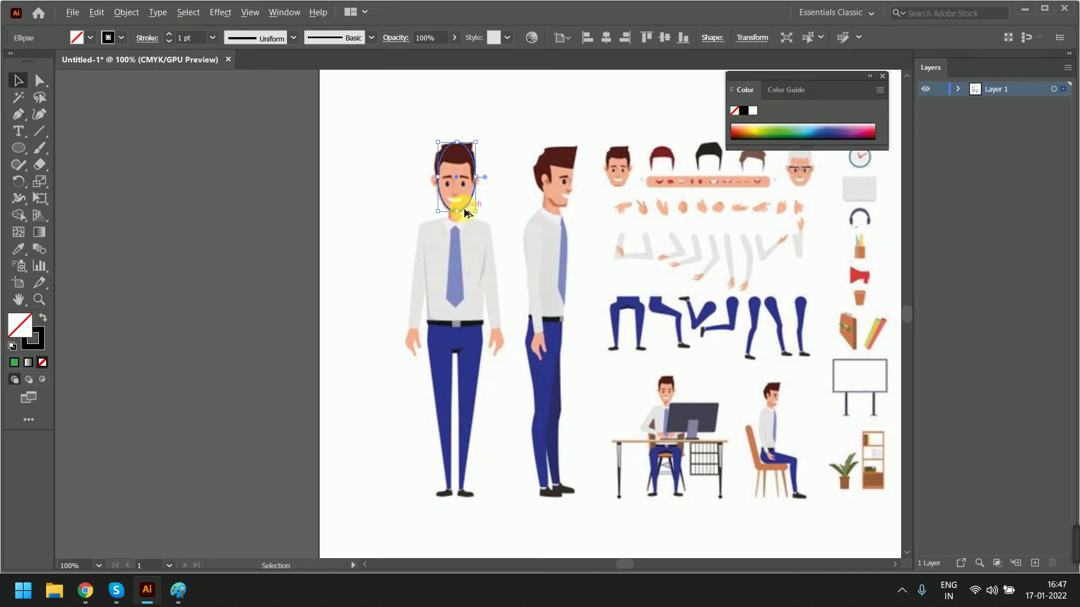
pyautogui.scroll(2, 465, 210)
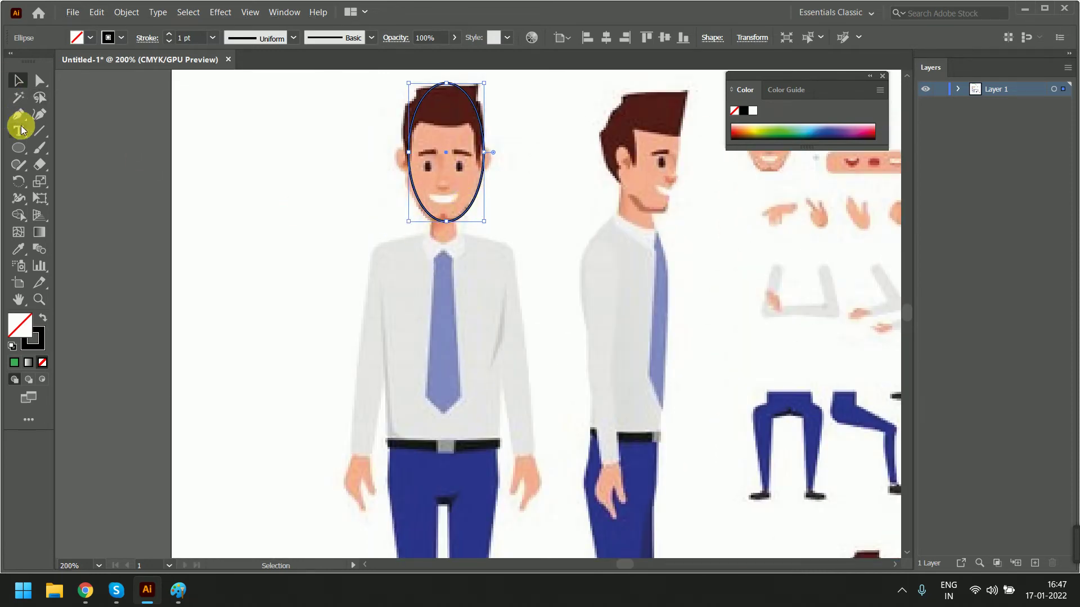
# Draw a small neck ellipse under the chin and nudge the head ellipse slightly up.
pyautogui.click(19, 148)
pyautogui.moveTo(444, 228); pyautogui.dragTo(456, 245)
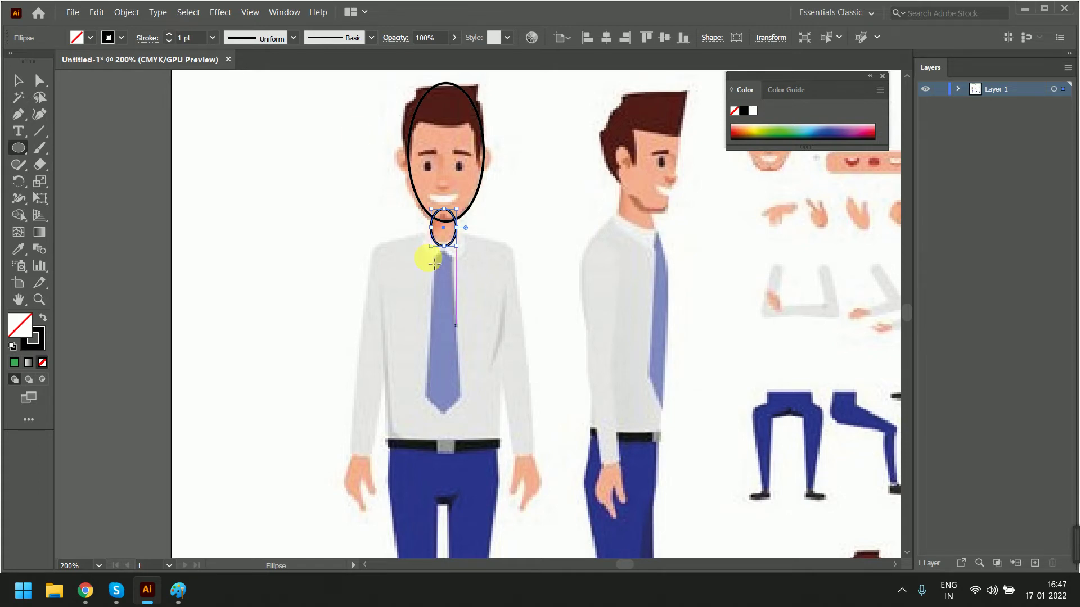
pyautogui.click(17, 79)
pyautogui.click(273, 137)
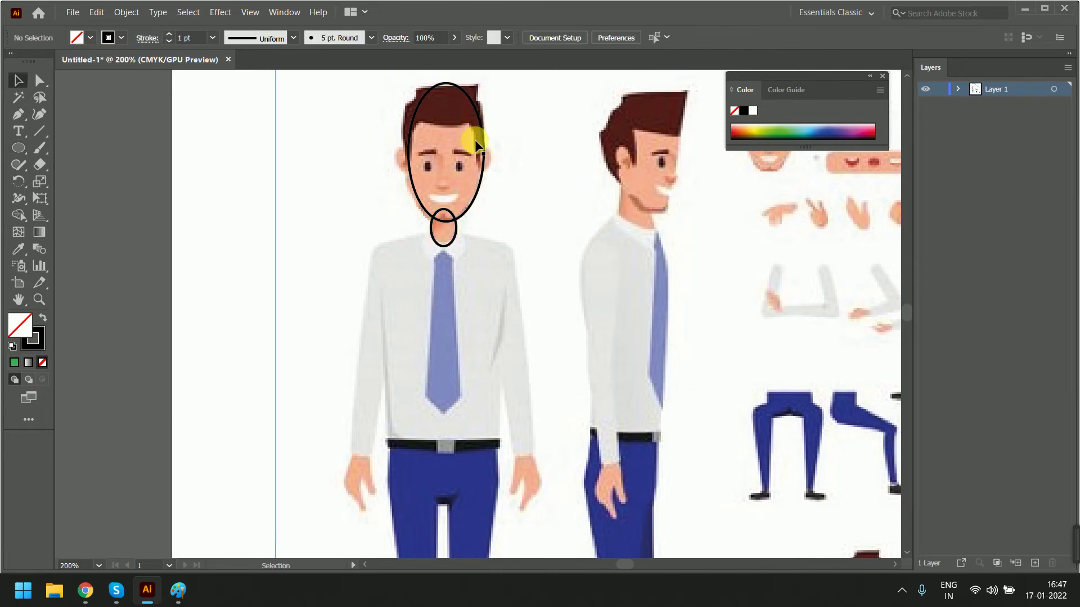
pyautogui.click(483, 144)
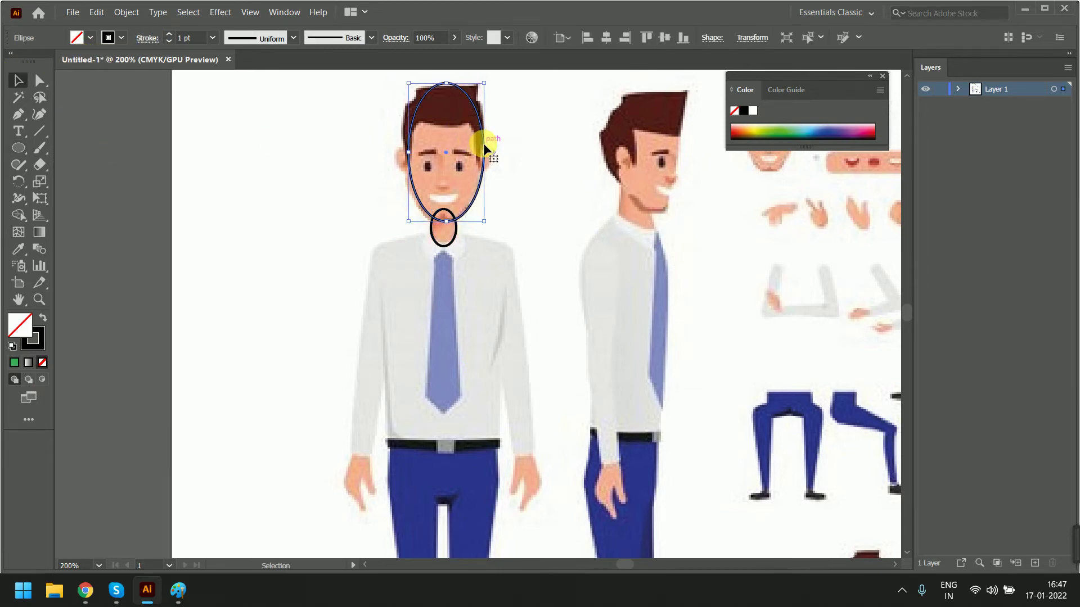
pyautogui.moveTo(483, 144); pyautogui.dragTo(482, 138)
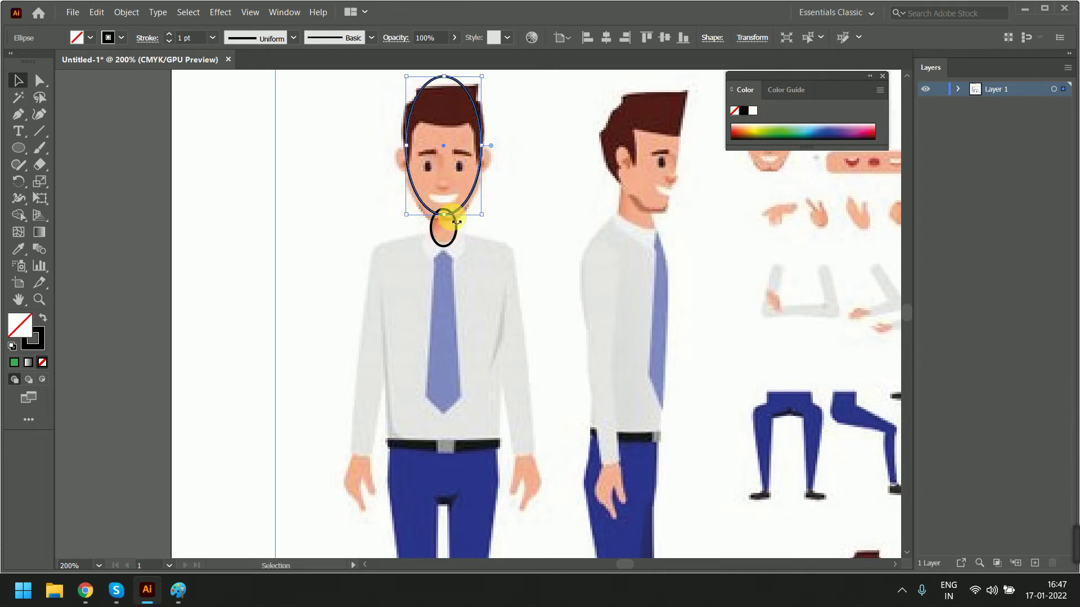
pyautogui.click(449, 214)
# Zoom in and reshape the neck ellipse into a rounder circle.
pyautogui.scroll(1, 451, 216)
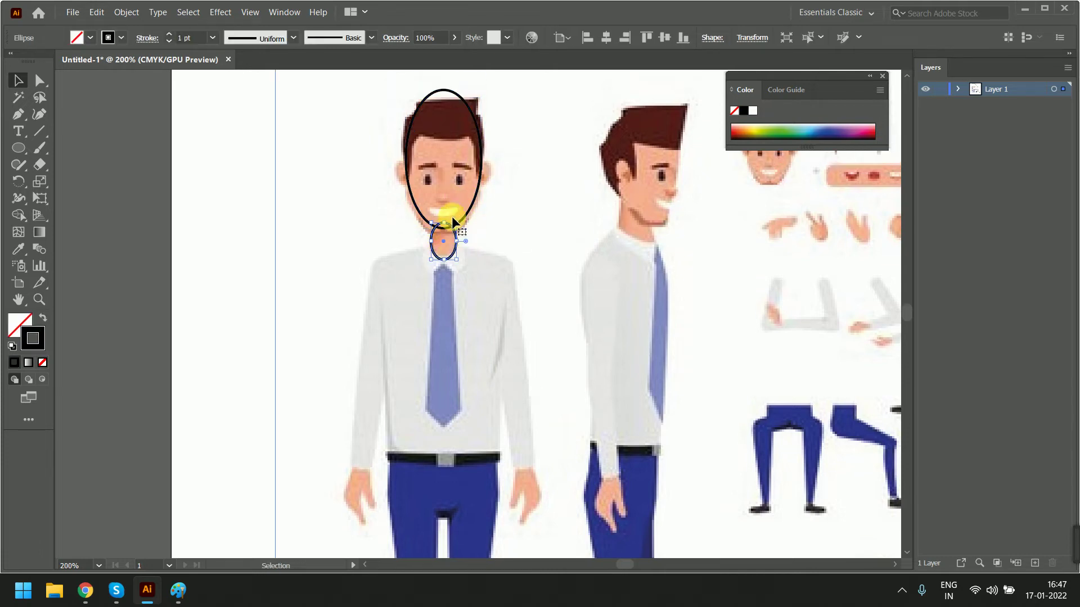
pyautogui.scroll(1, 451, 216)
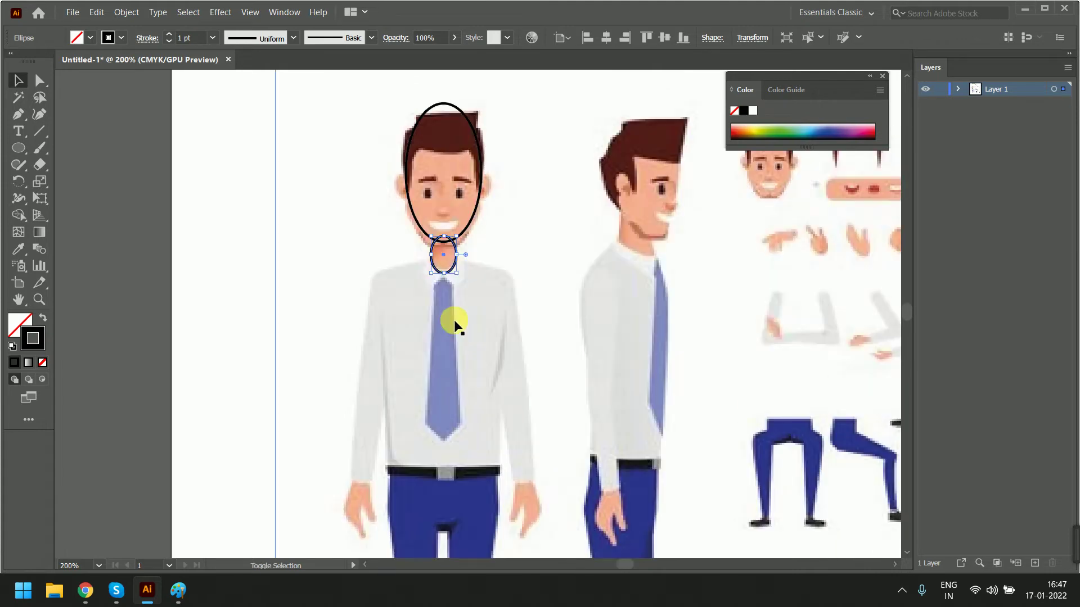
pyautogui.scroll(1, 441, 258)
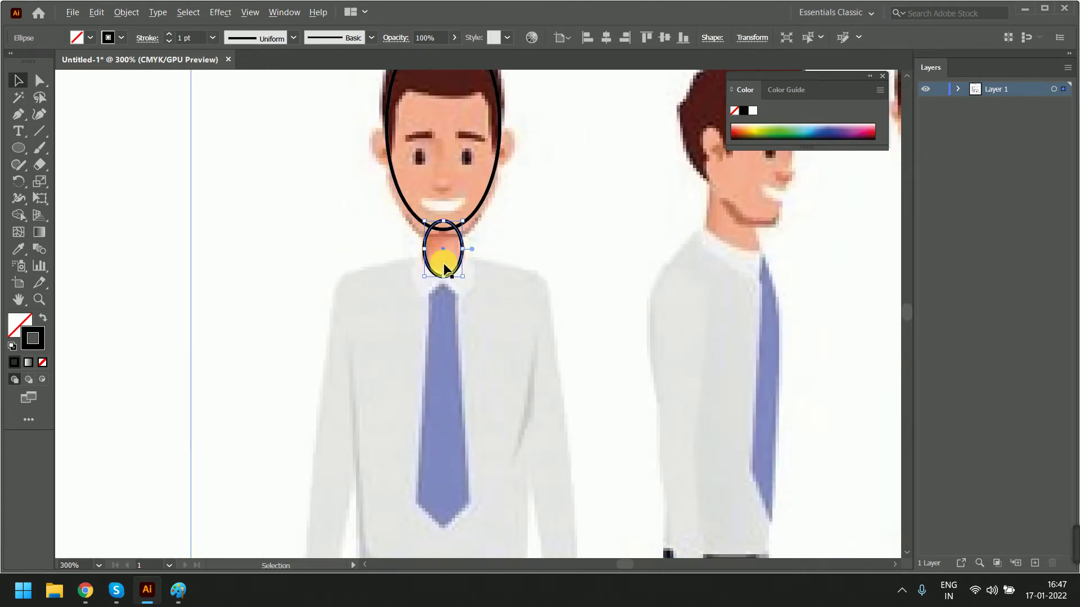
pyautogui.scroll(1, 441, 256)
pyautogui.scroll(1, 439, 247)
pyautogui.moveTo(434, 200); pyautogui.dragTo(447, 233)
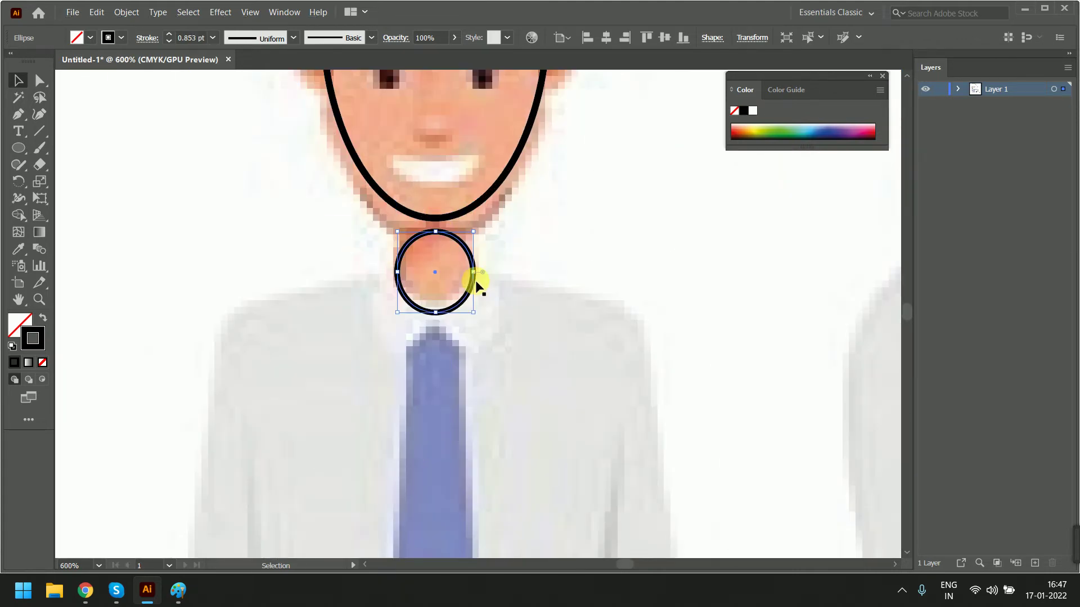
pyautogui.click(457, 208)
# Stretch the neck ellipse up to the chin and move the head ellipse down onto it.
pyautogui.scroll(-2, 460, 253)
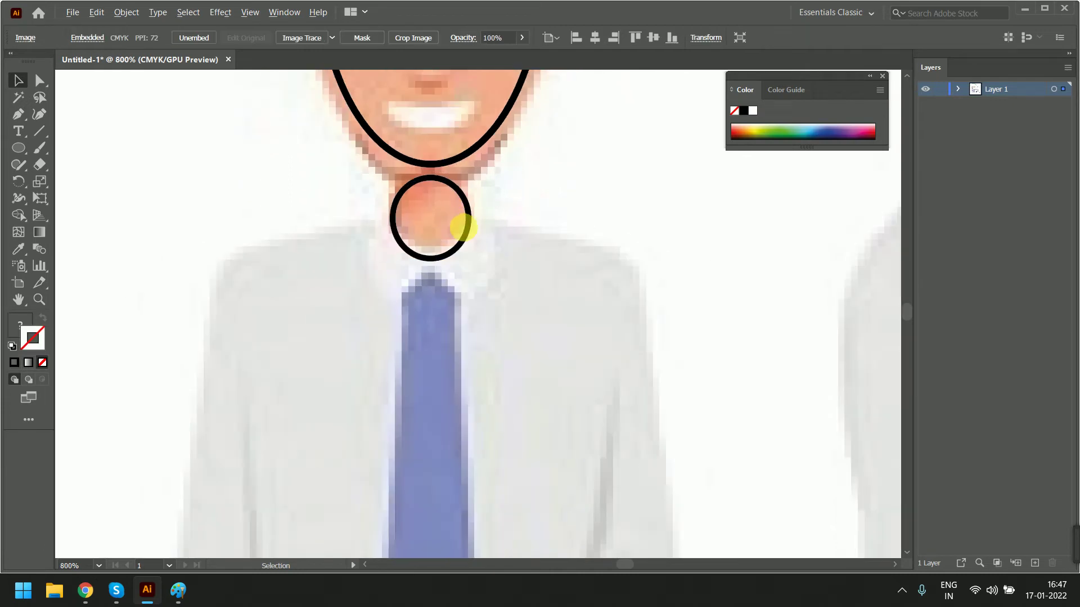
pyautogui.scroll(-3, 459, 225)
pyautogui.click(454, 209)
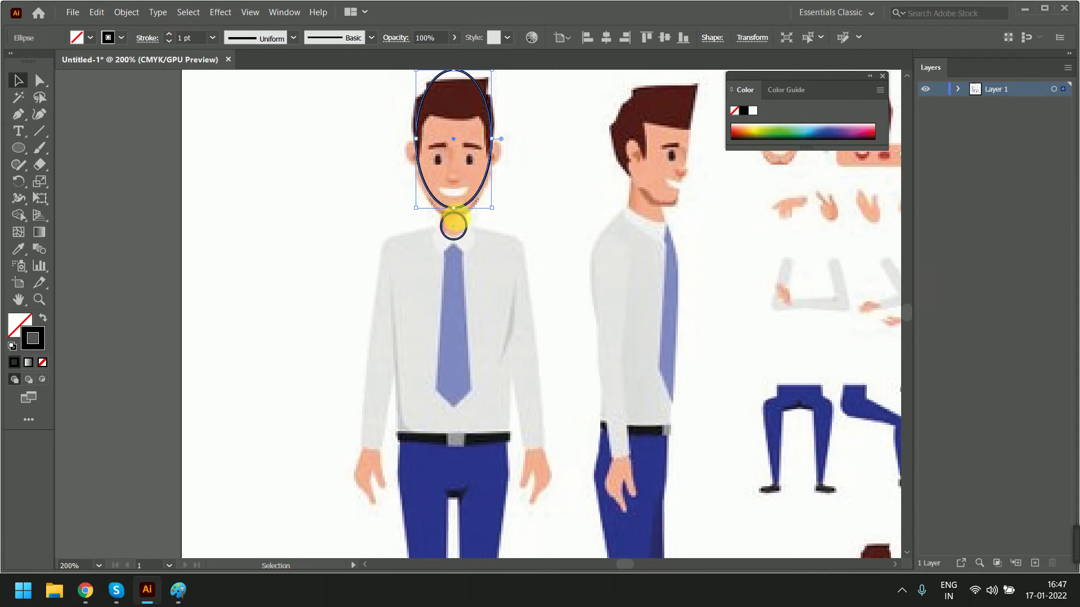
pyautogui.click(453, 214)
pyautogui.moveTo(453, 212); pyautogui.dragTo(464, 194)
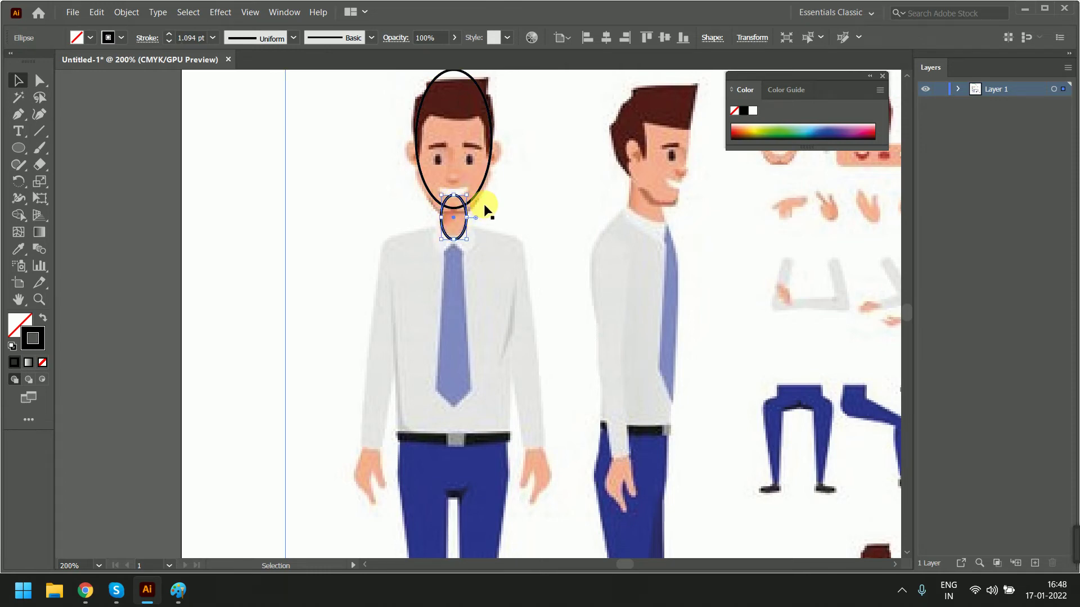
pyautogui.moveTo(467, 207); pyautogui.dragTo(467, 213)
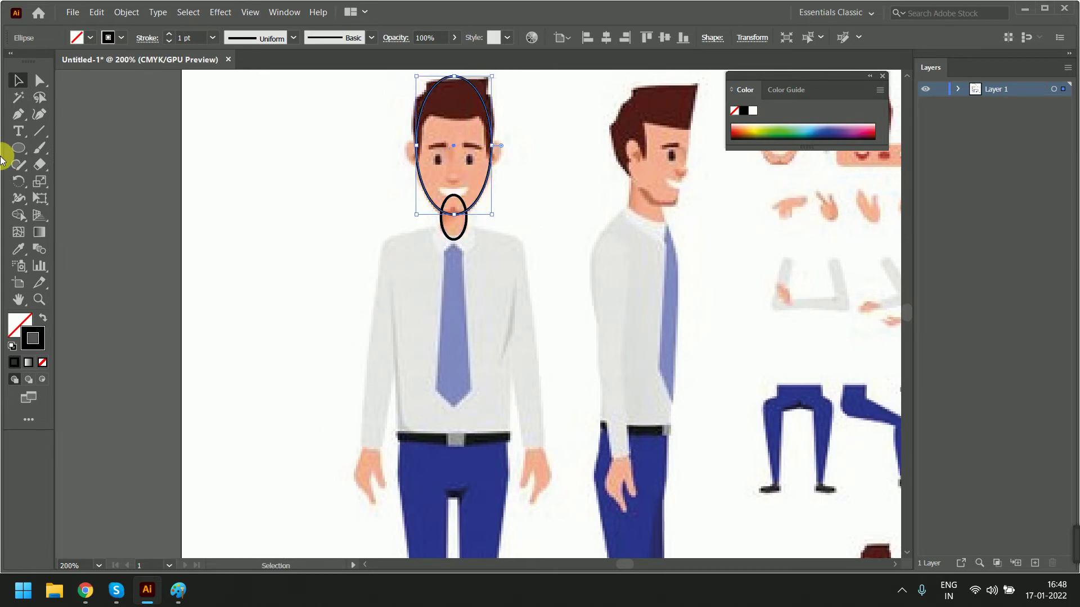
# With the Pen tool, trace the left shirt edge from shoulder down to the belt.
pyautogui.click(18, 114)
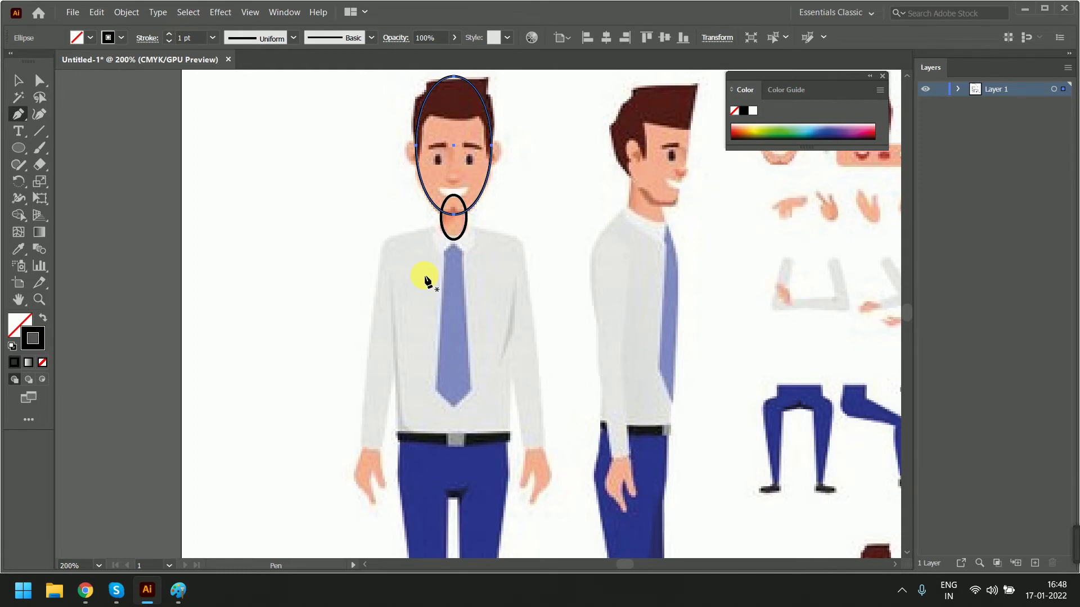
pyautogui.keyDown('ctrl'); pyautogui.click(399, 233); pyautogui.keyUp('ctrl')
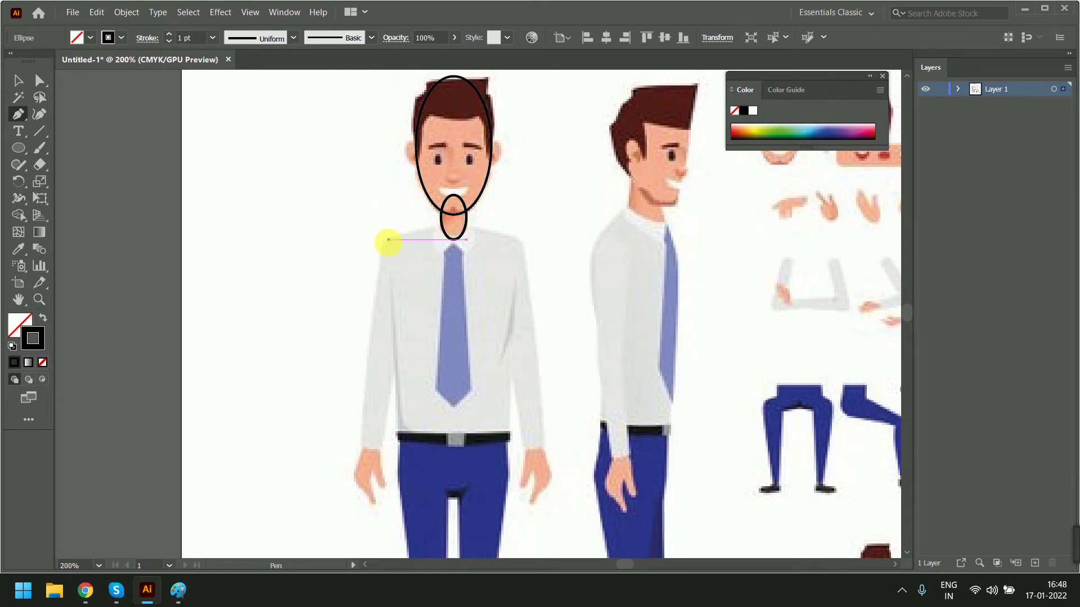
pyautogui.click(388, 240)
pyautogui.click(391, 261)
pyautogui.click(395, 333)
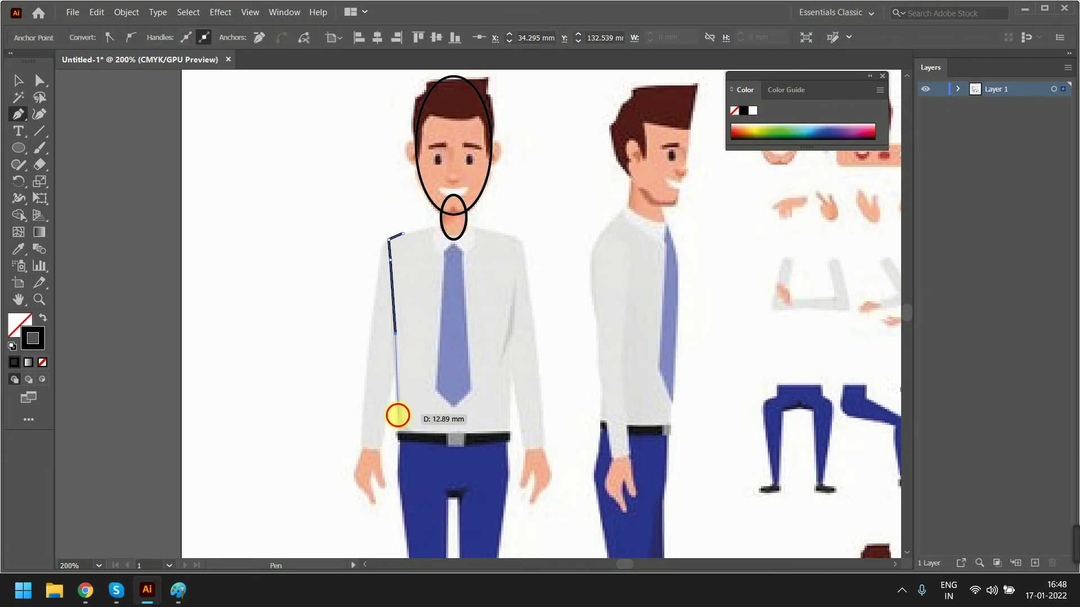
pyautogui.click(397, 416)
pyautogui.click(399, 431)
# Continue the torso outline along the belt, up the right side and collar, closing it.
pyautogui.click(464, 437)
pyautogui.click(509, 433)
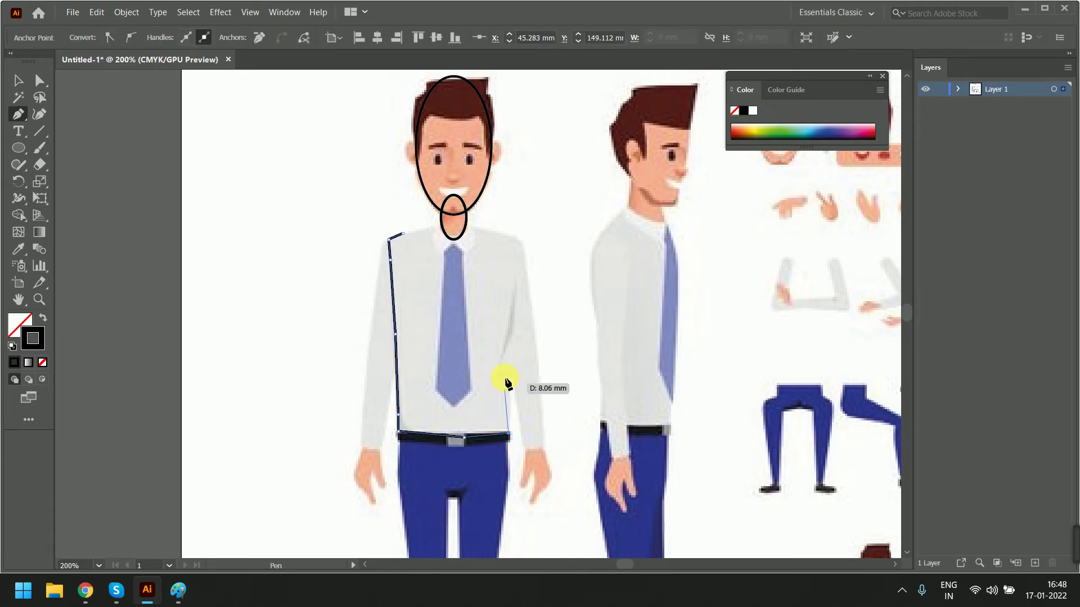
pyautogui.click(511, 363)
pyautogui.click(511, 261)
pyautogui.click(514, 239)
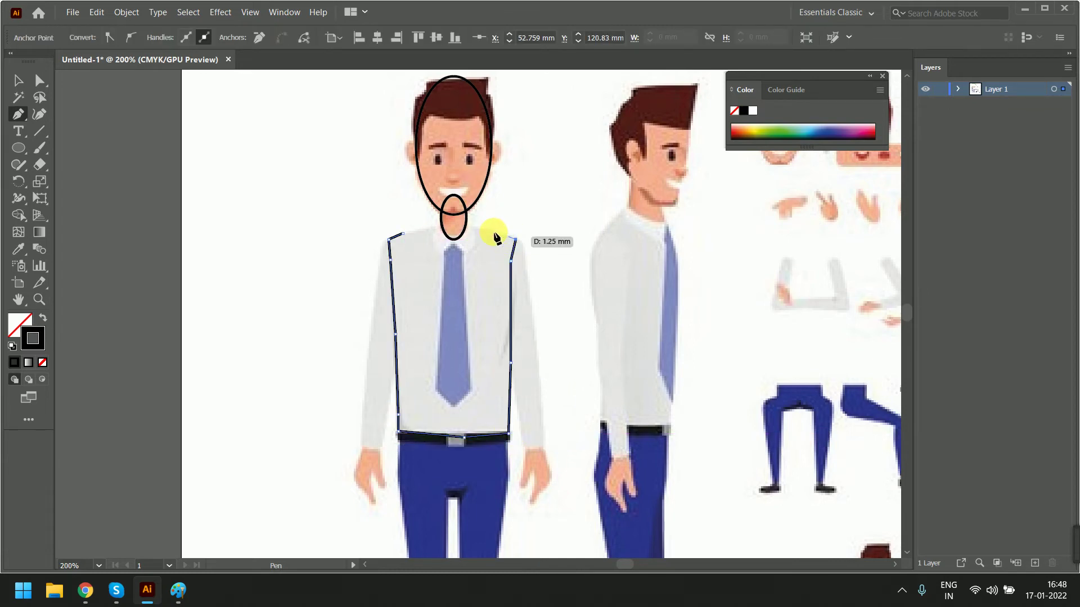
pyautogui.click(483, 229)
pyautogui.click(402, 232)
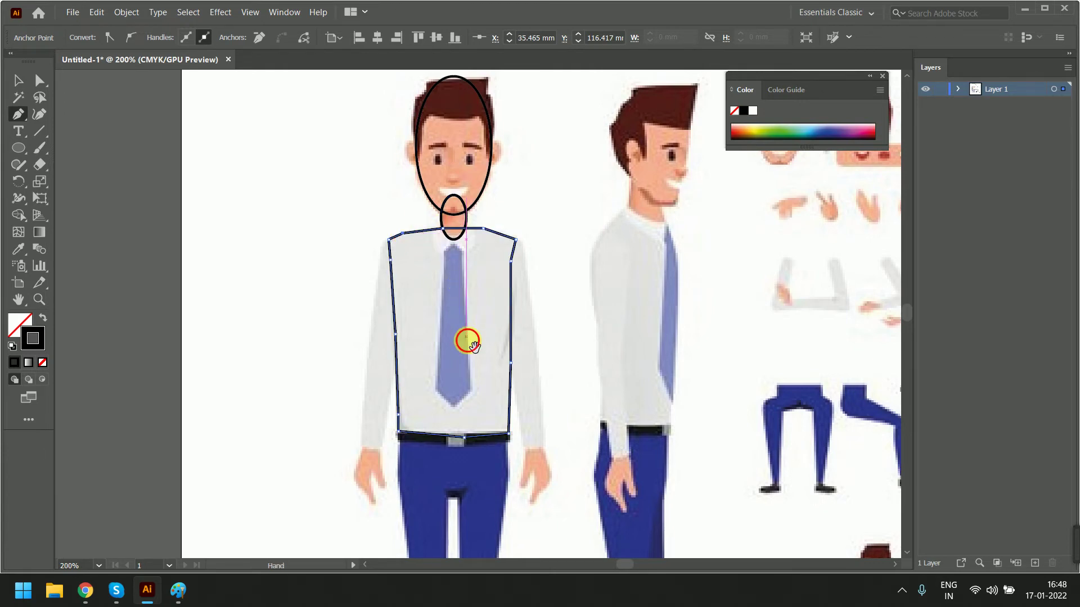
pyautogui.scroll(-3, 466, 338)
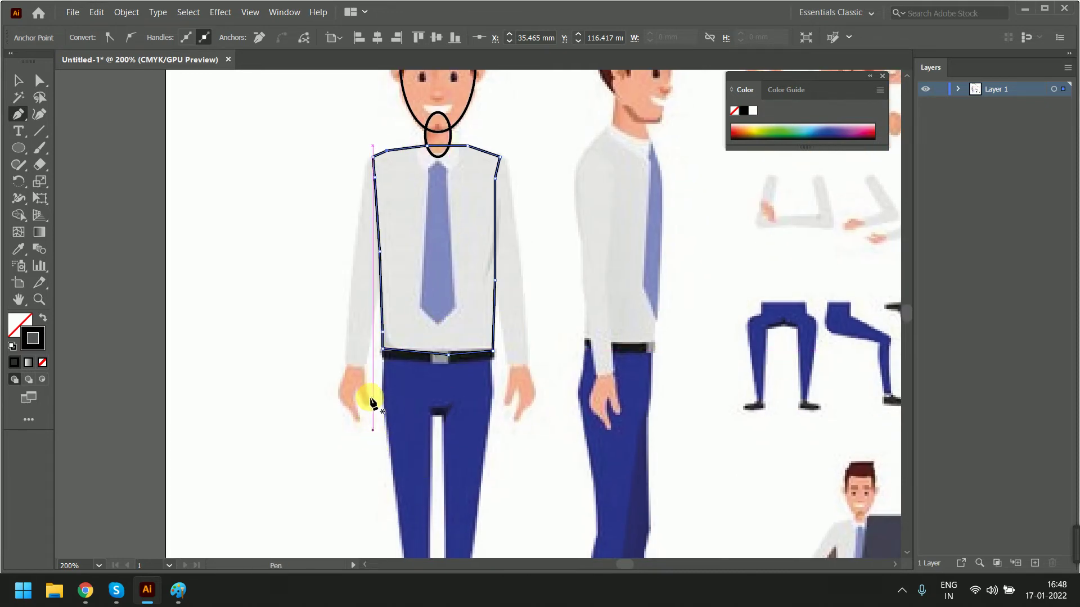
# Trace the hips around the belt and upper trousers, closing at the starting anchor.
pyautogui.click(390, 336)
pyautogui.click(381, 356)
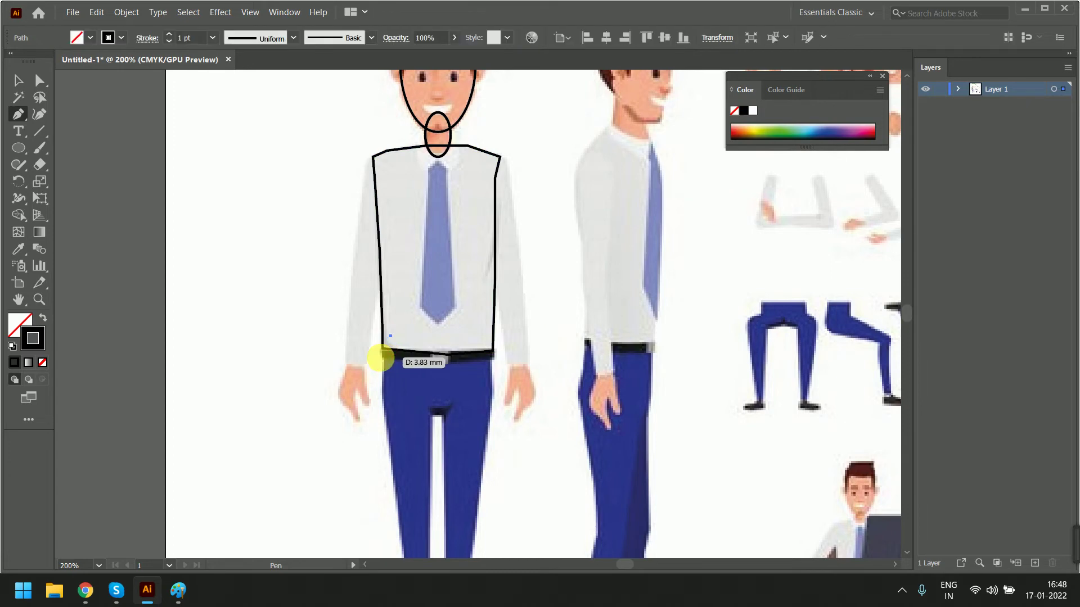
pyautogui.click(381, 403)
pyautogui.click(399, 411)
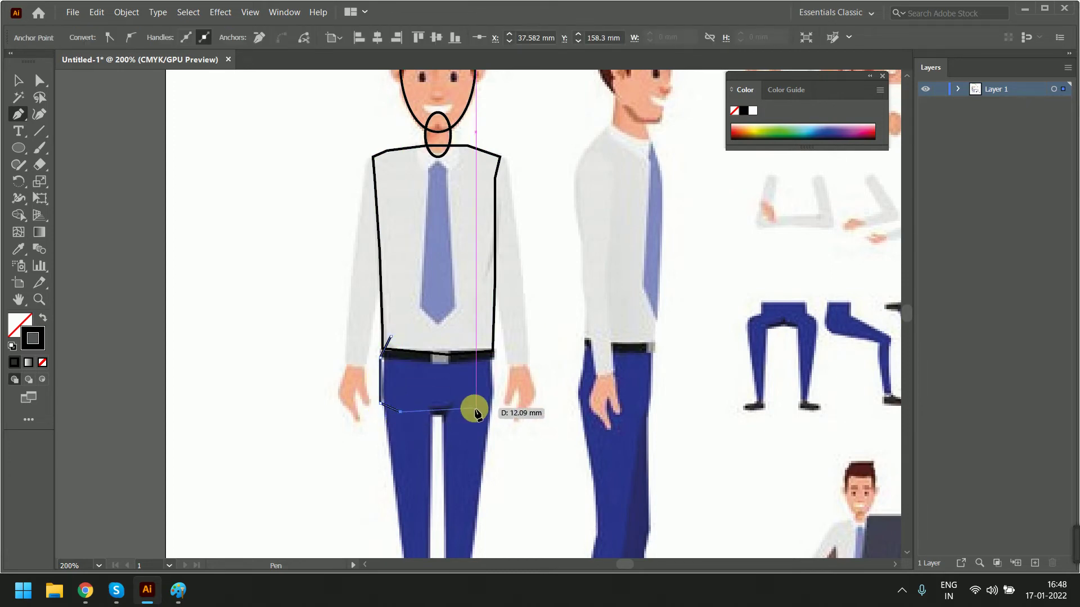
pyautogui.click(468, 409)
pyautogui.click(492, 389)
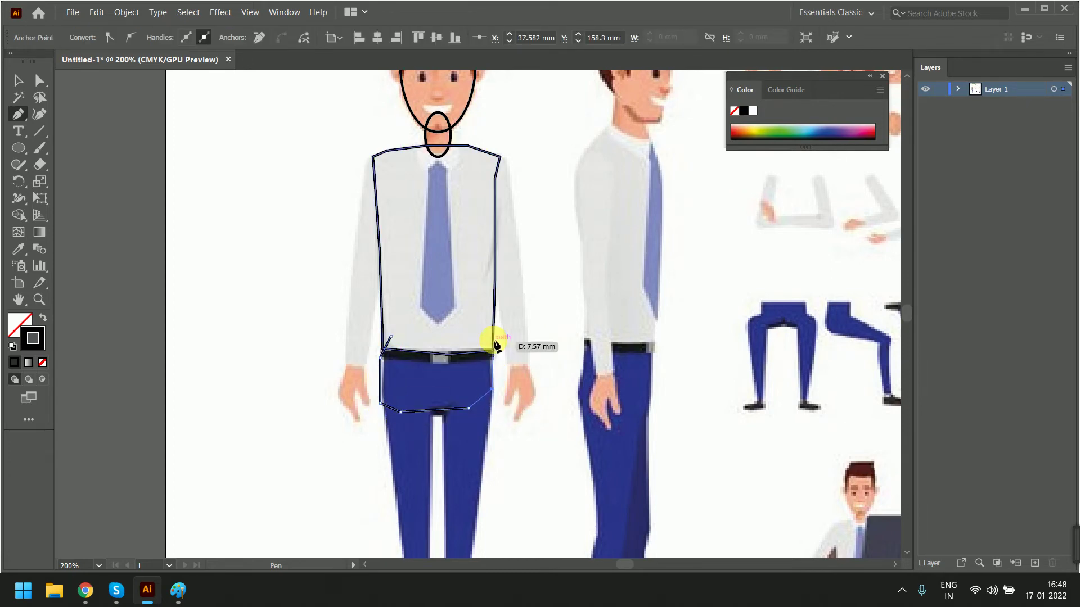
pyautogui.click(493, 337)
pyautogui.click(432, 327)
pyautogui.click(390, 337)
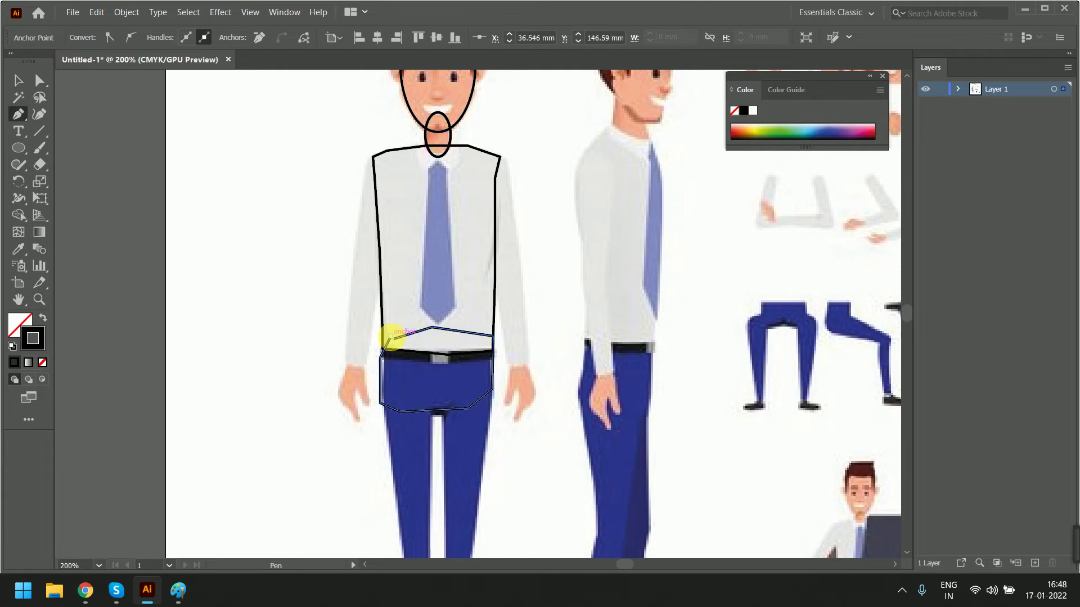
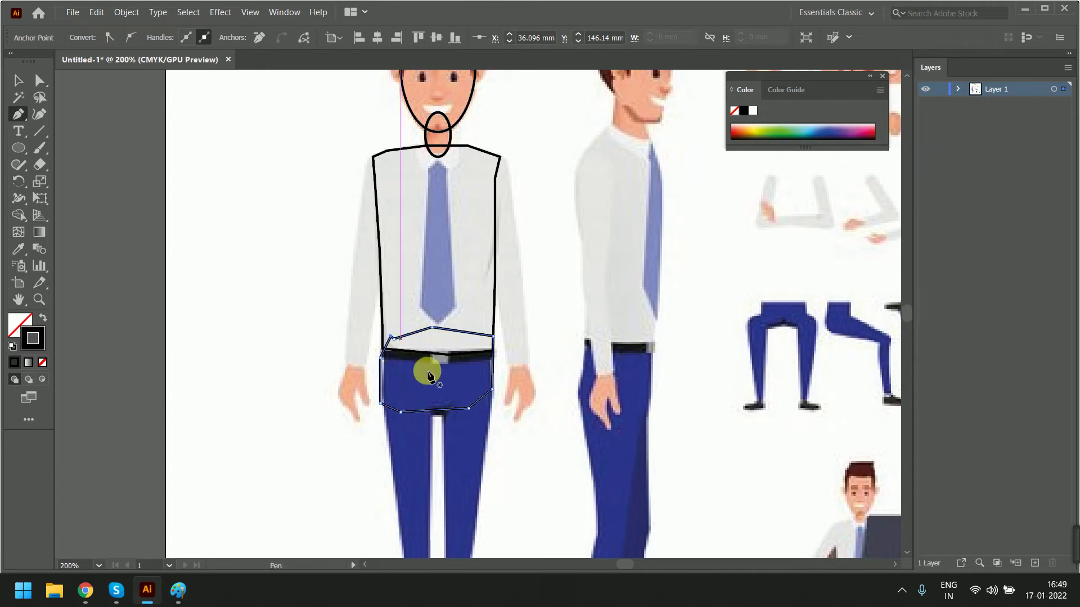
# Finish the belt outline and trace a closed outline around the upper sleeve.
pyautogui.keyDown('ctrl'); pyautogui.click(498, 160); pyautogui.keyUp('ctrl')
pyautogui.click(510, 157)
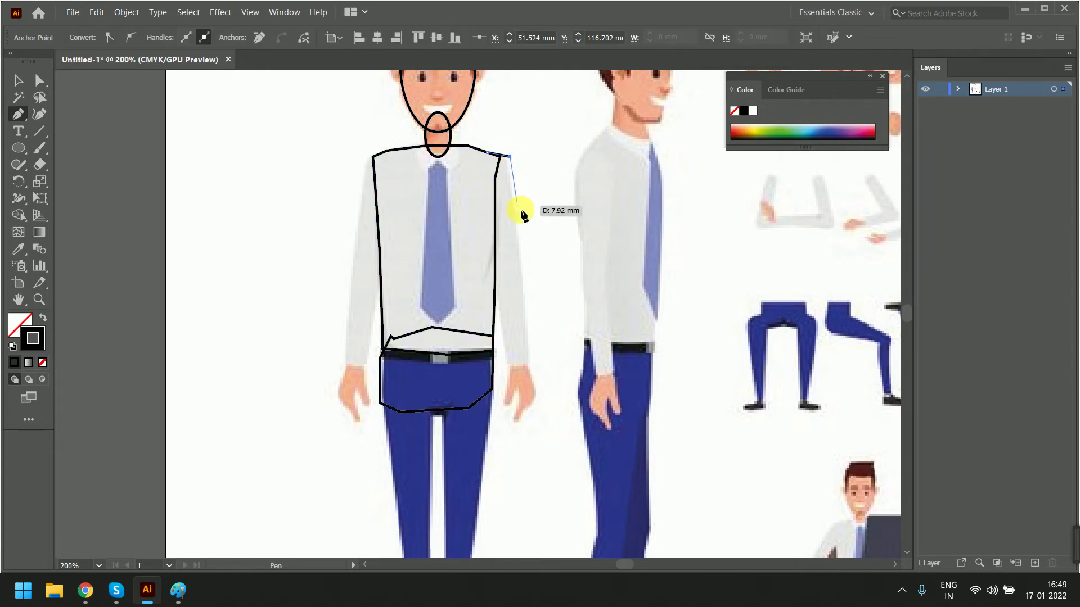
pyautogui.click(516, 216)
pyautogui.click(523, 276)
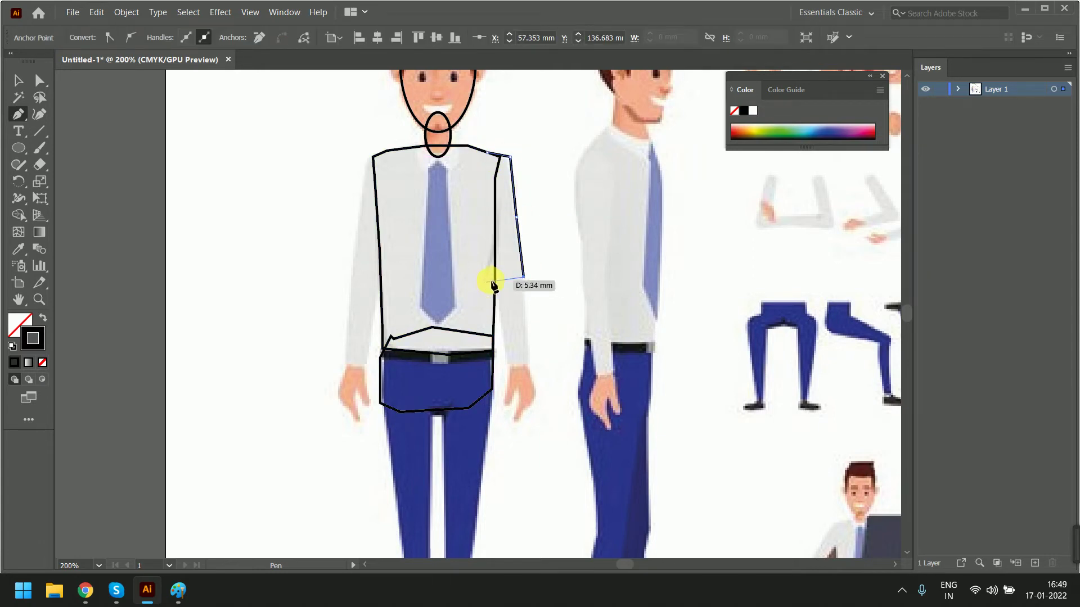
pyautogui.click(488, 152)
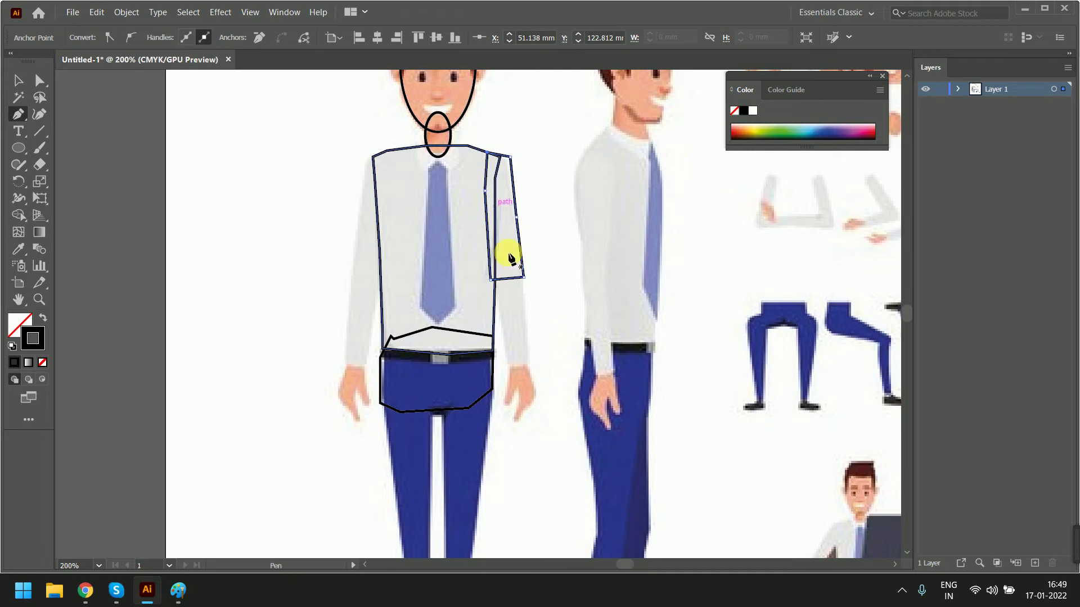
pyautogui.click(488, 256)
# Trace a closed outline around the forearm, from elbow to cuff.
pyautogui.click(523, 252)
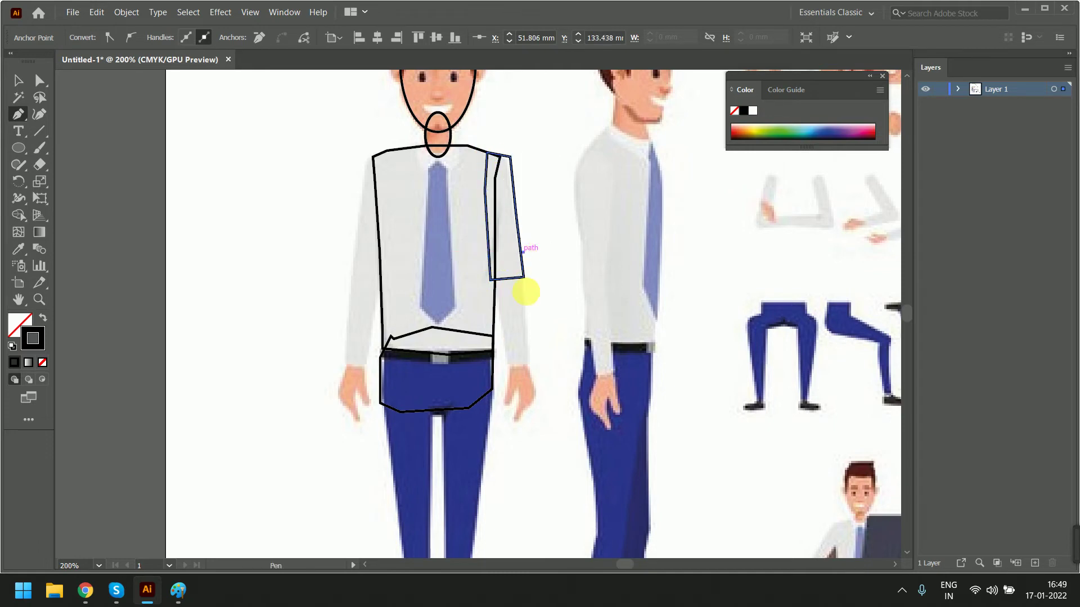
pyautogui.click(526, 310)
pyautogui.click(529, 369)
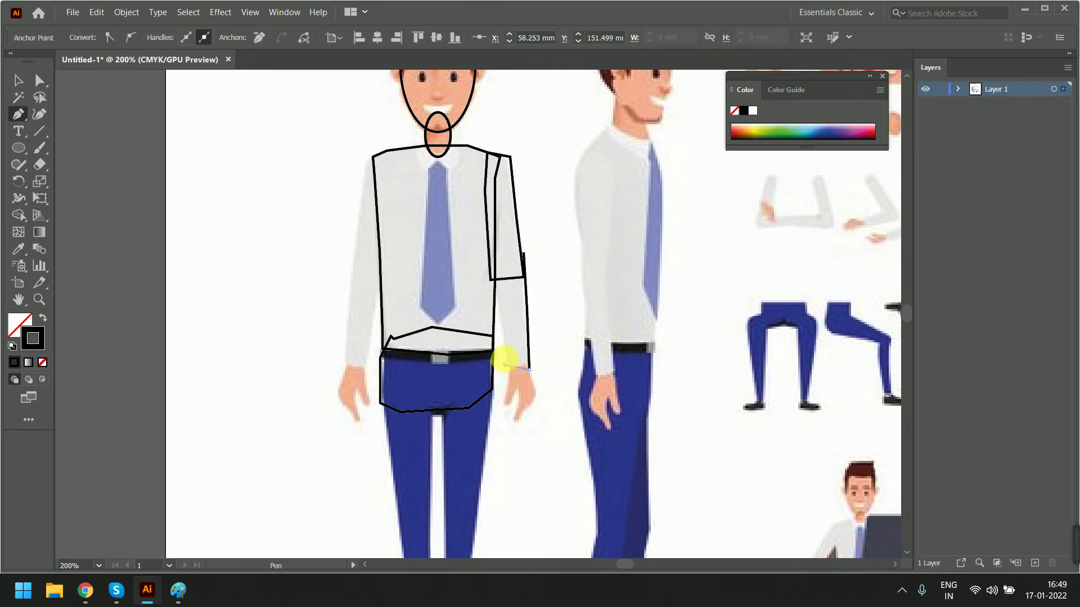
pyautogui.click(495, 263)
pyautogui.click(523, 253)
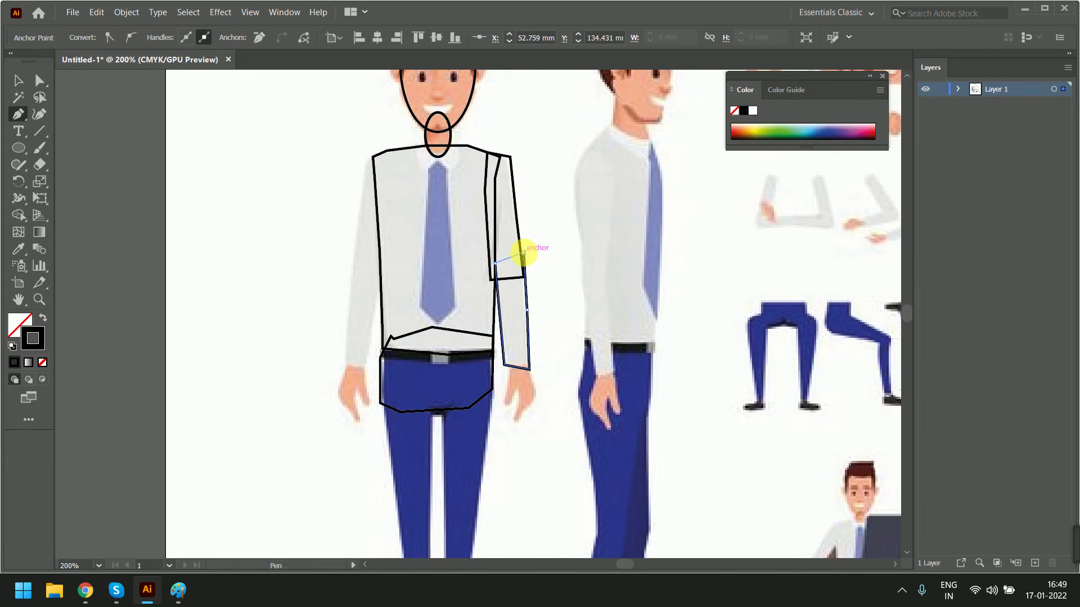
# Trace a closed hand outline around the fingers and thumb, starting and ending at the cuff.
pyautogui.click(511, 354)
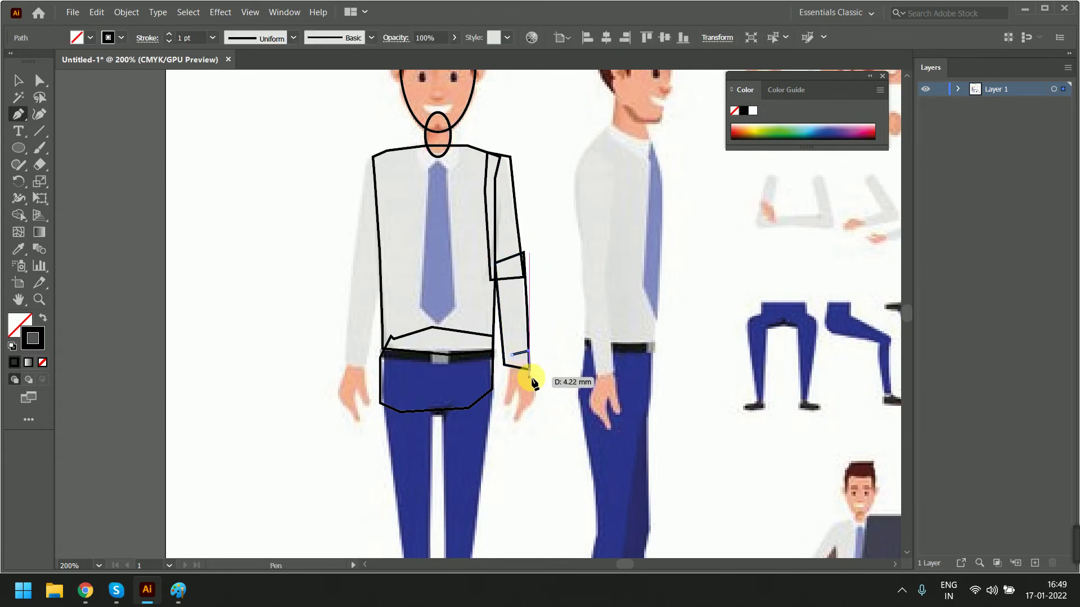
pyautogui.click(529, 377)
pyautogui.click(533, 393)
pyautogui.click(529, 411)
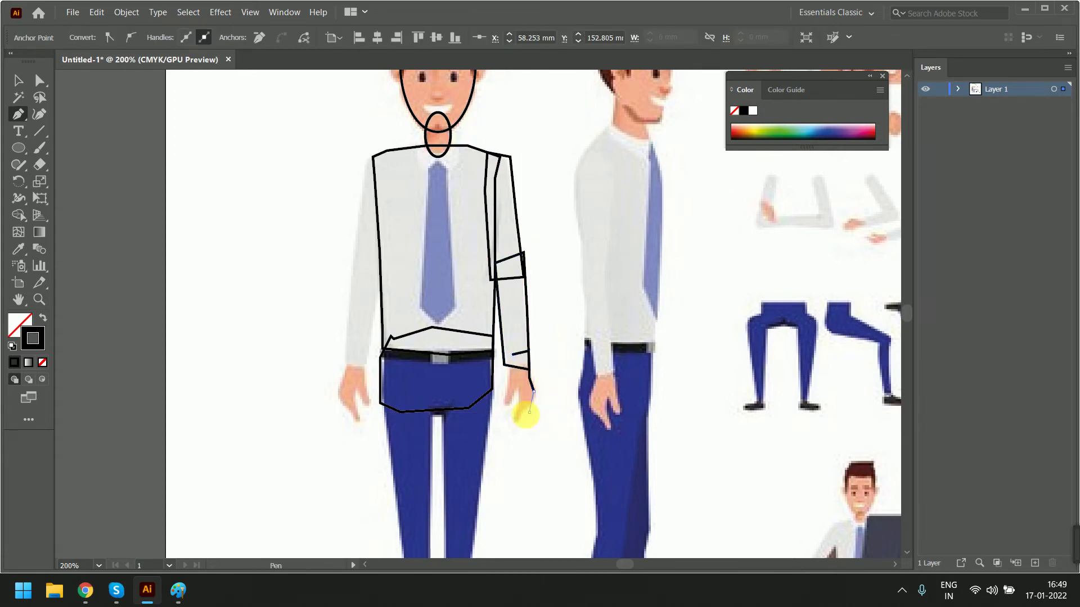
pyautogui.click(522, 389)
pyautogui.click(504, 414)
pyautogui.click(504, 376)
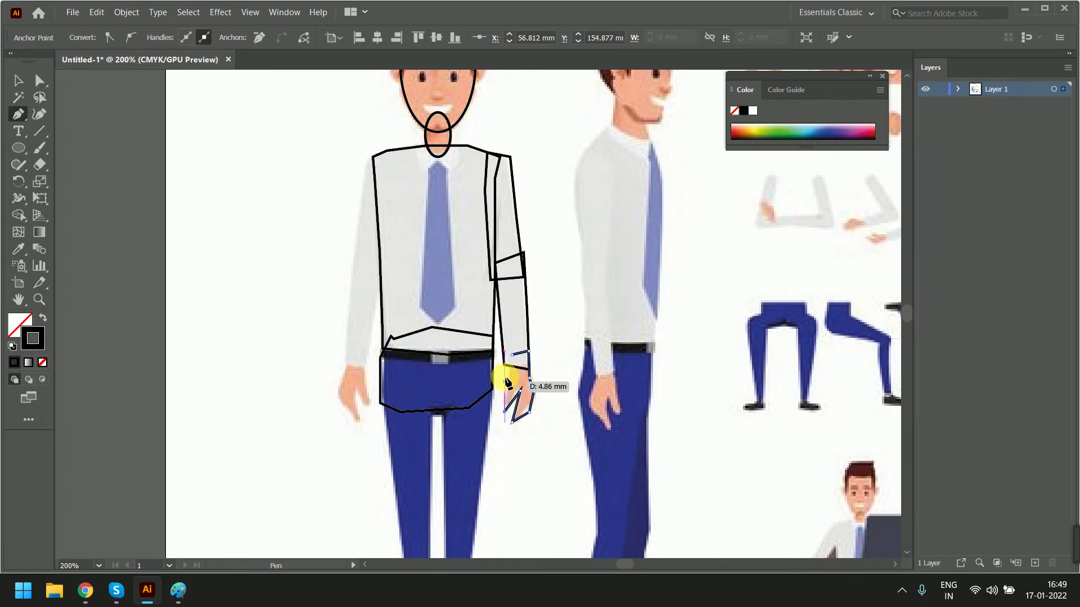
pyautogui.click(512, 354)
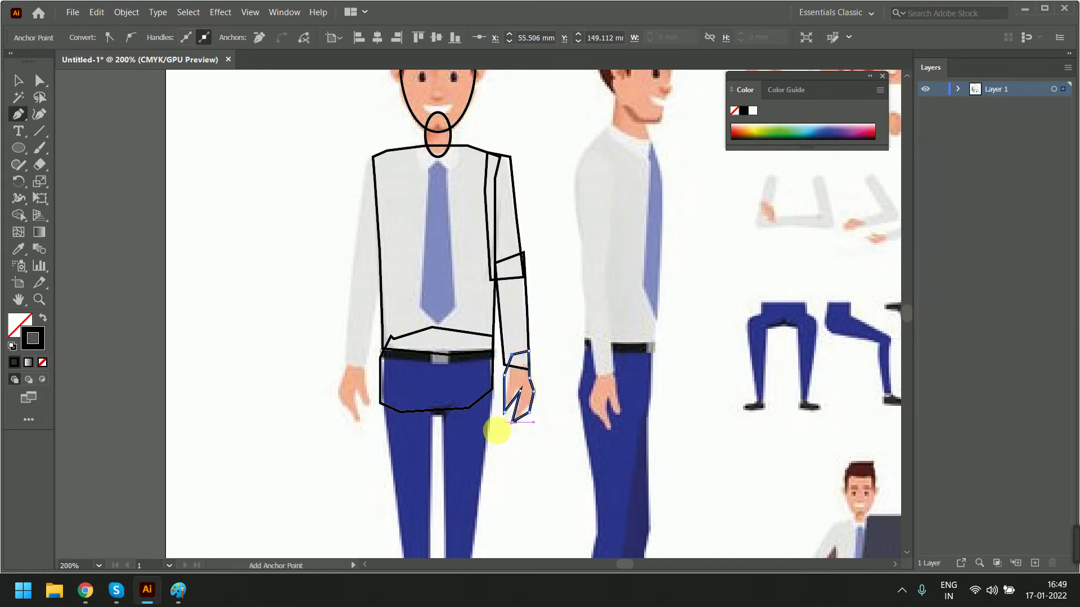
# Pan down to the legs and trace a closed outline around the trouser thigh.
pyautogui.moveTo(499, 515); pyautogui.dragTo(468, 345)
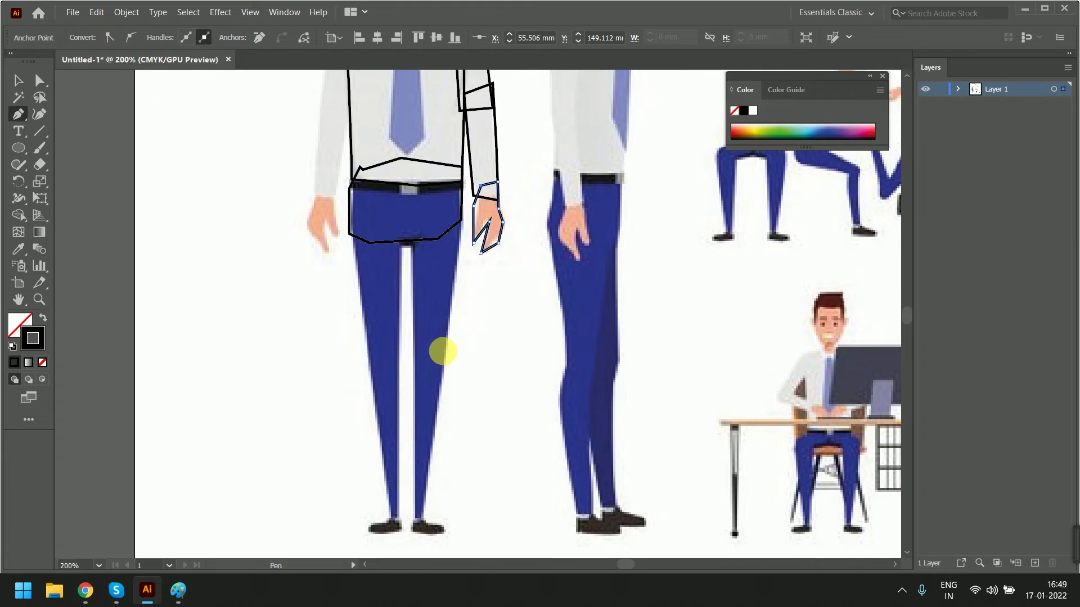
pyautogui.moveTo(412, 220); pyautogui.dragTo(434, 408)
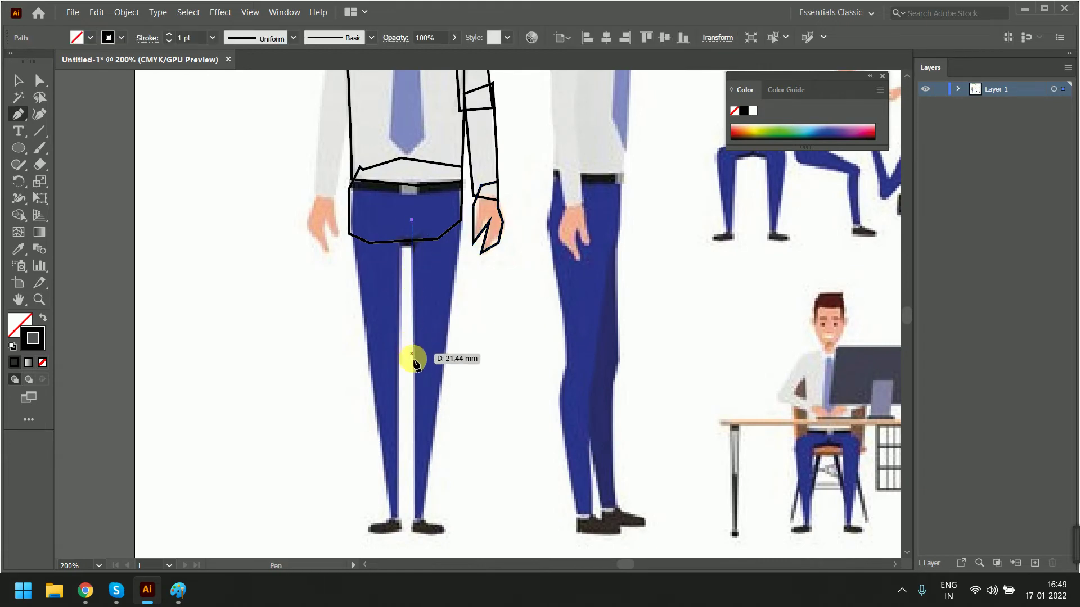
pyautogui.click(443, 385)
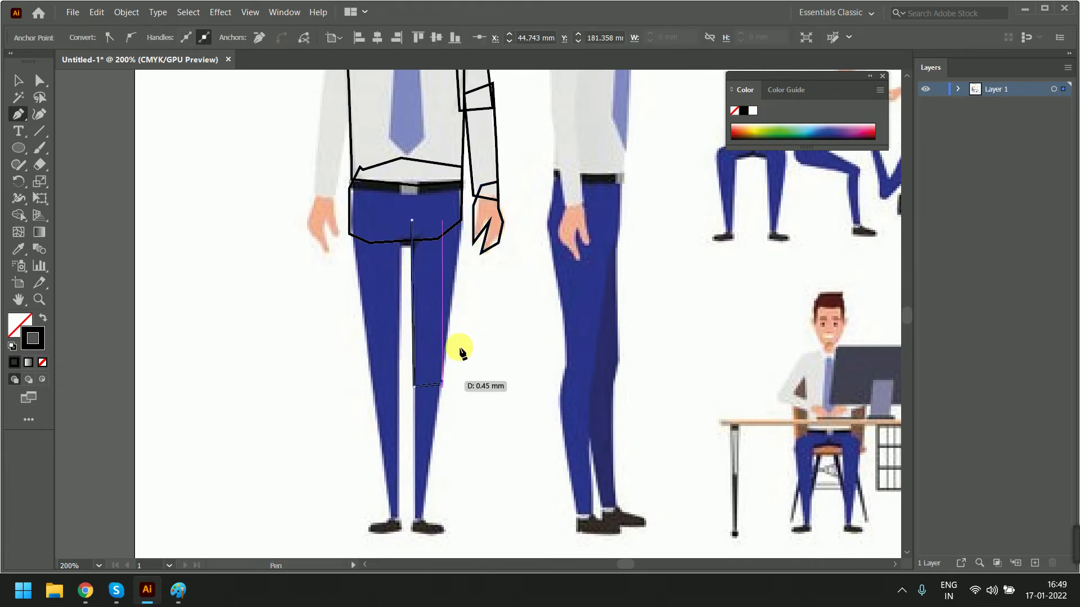
pyautogui.click(462, 213)
pyautogui.click(411, 220)
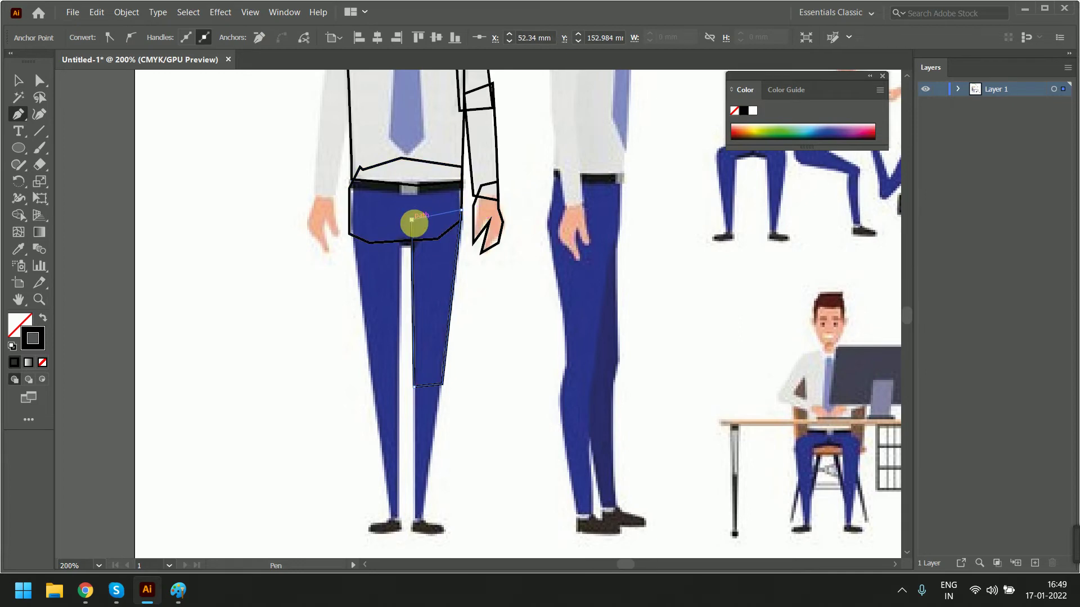
# Trace curved outlines for the lower leg down to the shoe and a small knee shape.
pyautogui.click(440, 366)
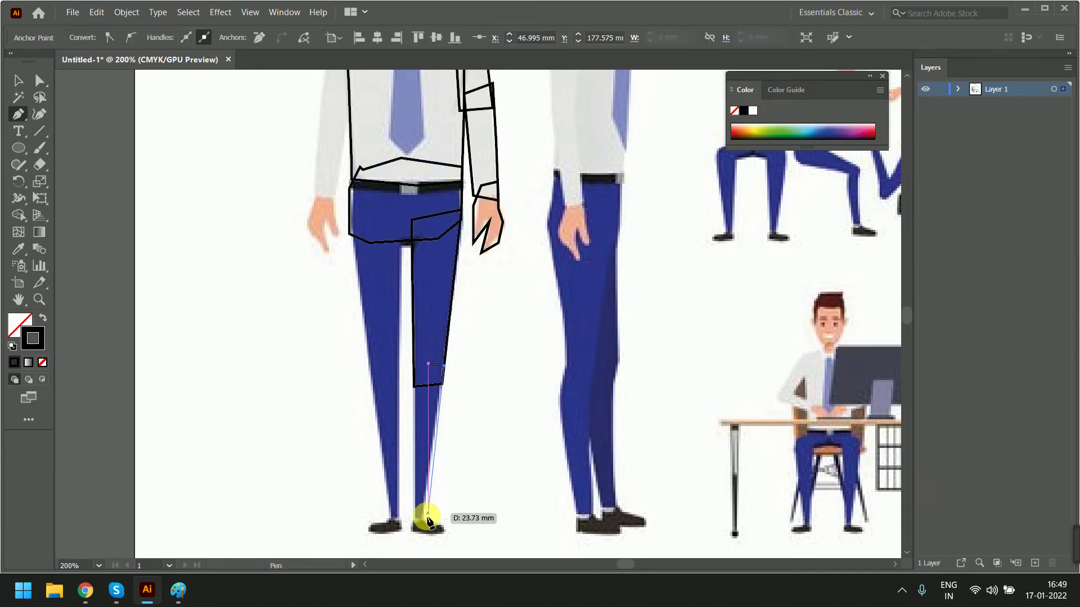
pyautogui.moveTo(427, 518); pyautogui.dragTo(415, 521)
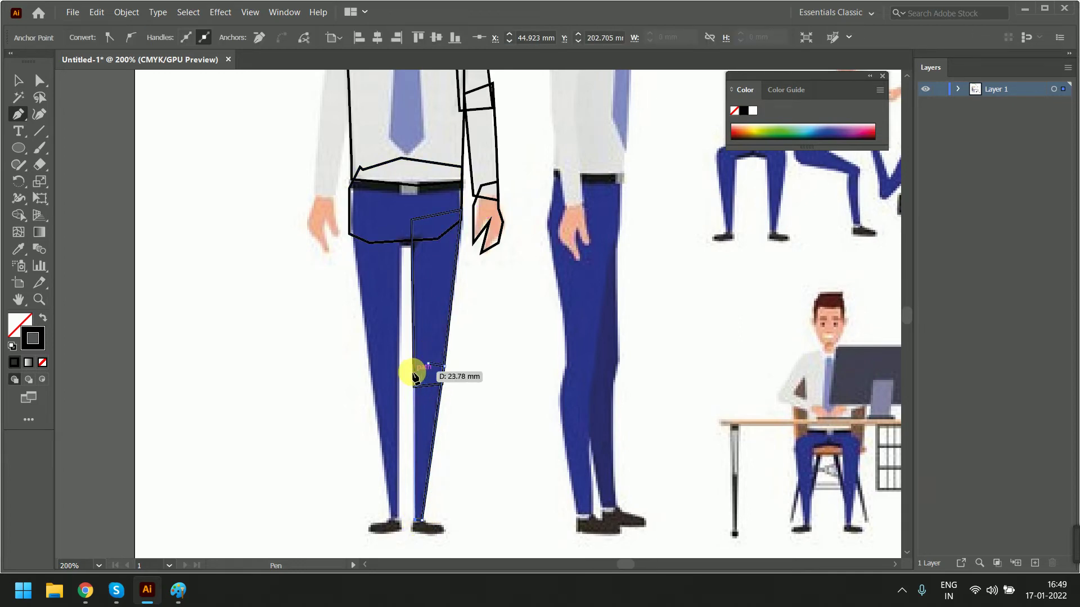
pyautogui.moveTo(414, 369); pyautogui.dragTo(427, 366)
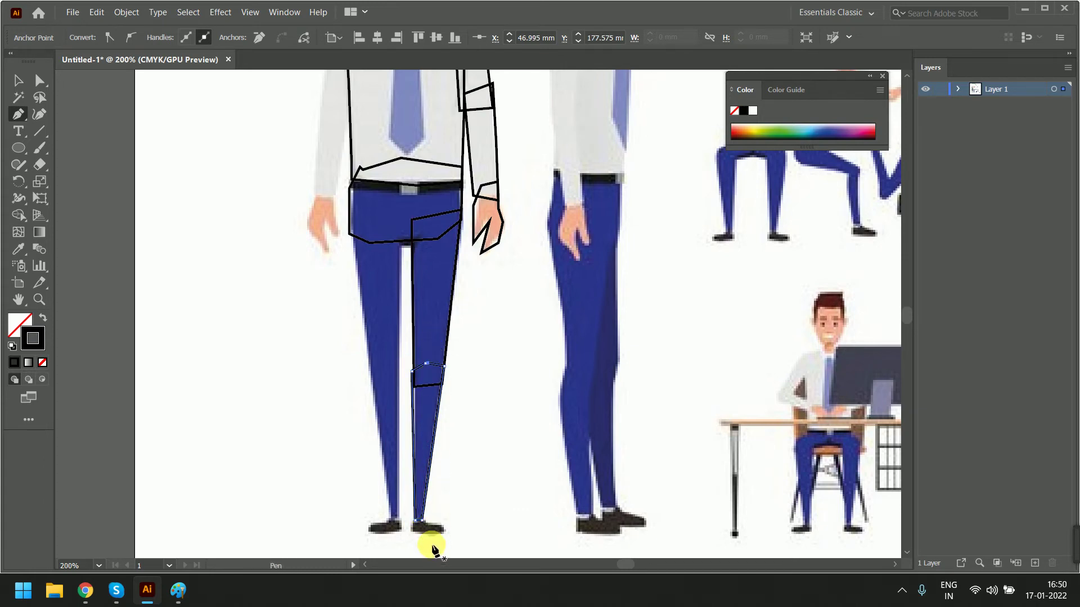
pyautogui.moveTo(422, 518)
pyautogui.mouseDown()
pyautogui.moveTo(434, 529)
pyautogui.moveTo(422, 539)
pyautogui.moveTo(423, 514)
pyautogui.mouseUp()
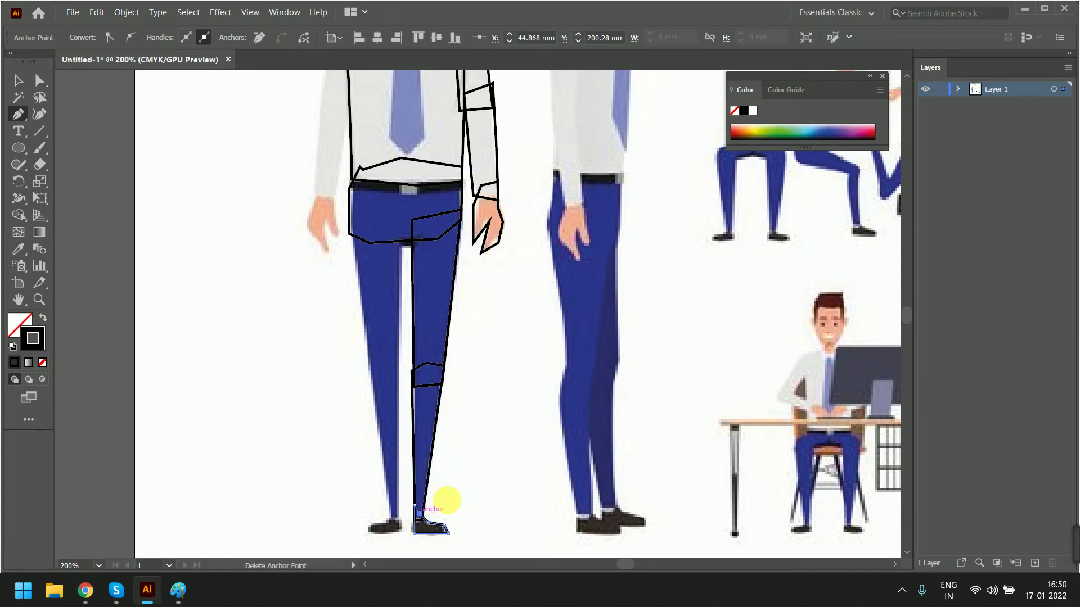
pyautogui.scroll(-2, 490, 397)
pyautogui.scroll(2, 489, 397)
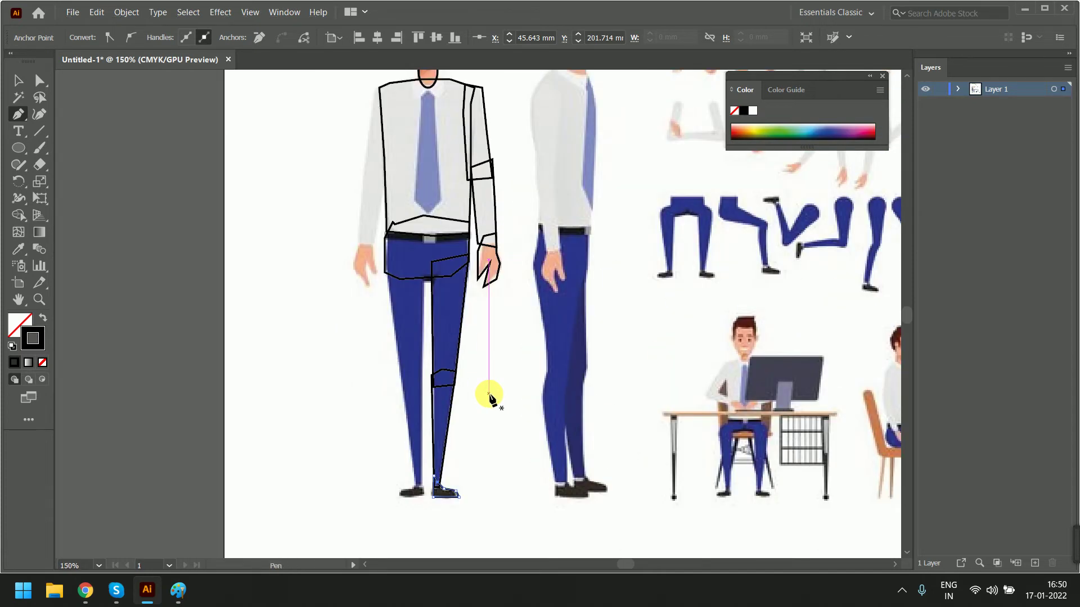
pyautogui.click(454, 373)
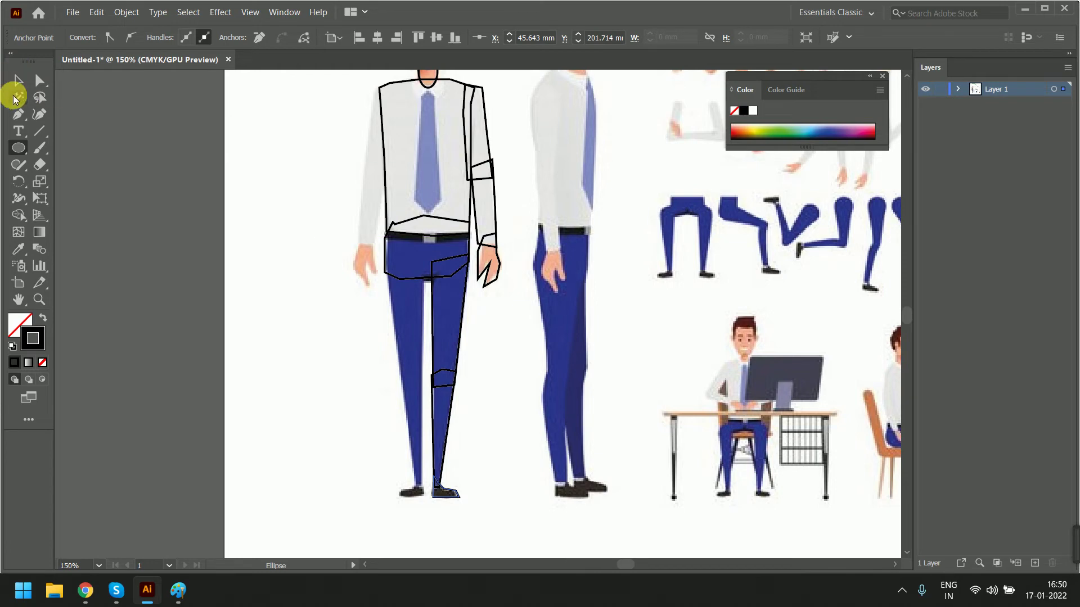
pyautogui.click(19, 114)
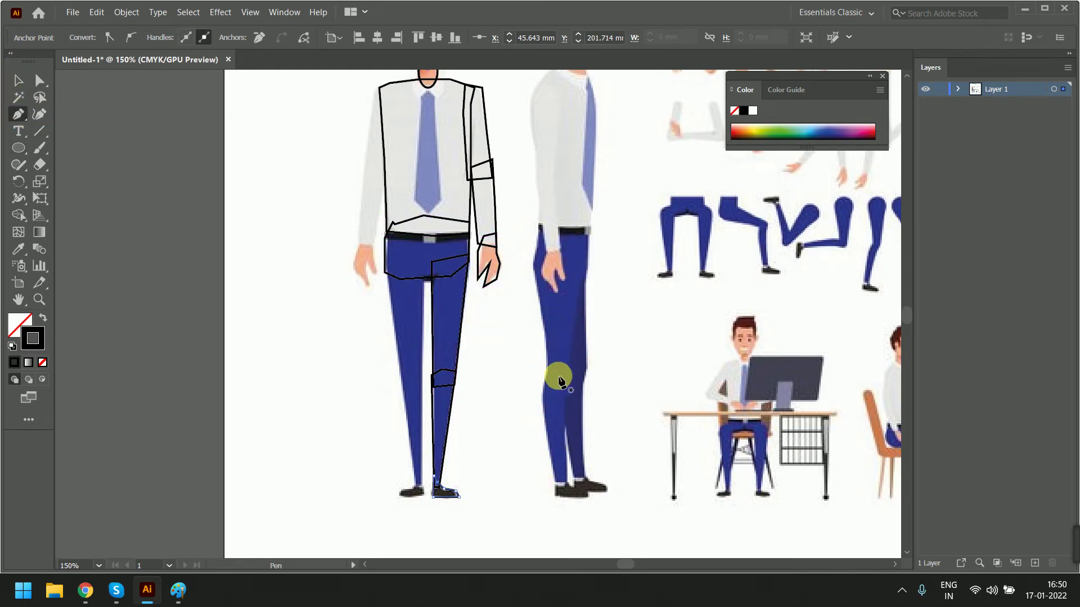
# Draw a closed curved Pen path from the side-view figure's waistband down around the knee and back up the front edge.
pyautogui.scroll(1, 582, 284)
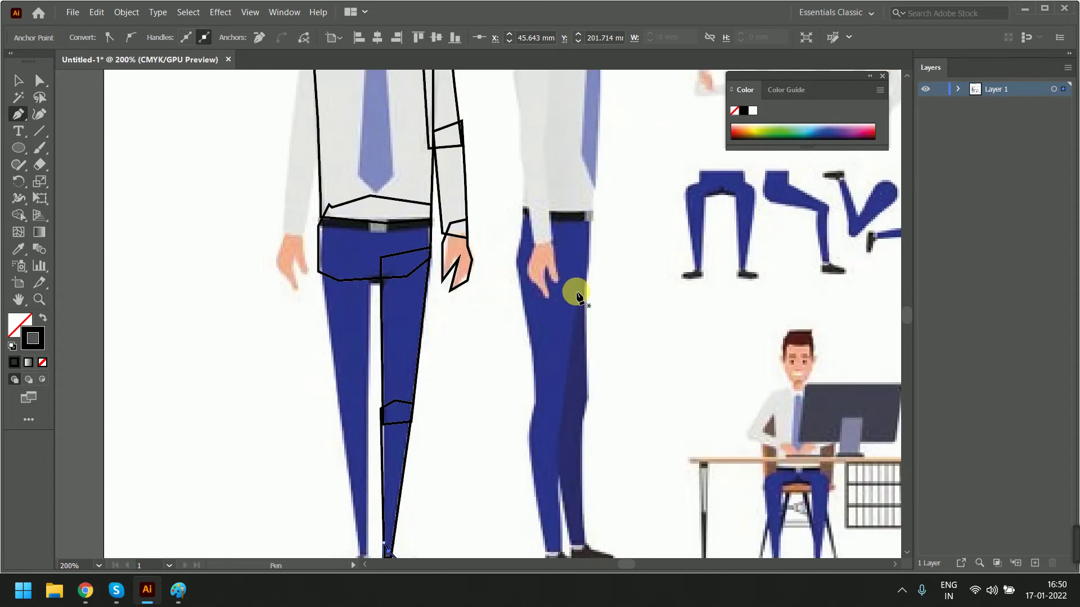
pyautogui.scroll(1, 551, 276)
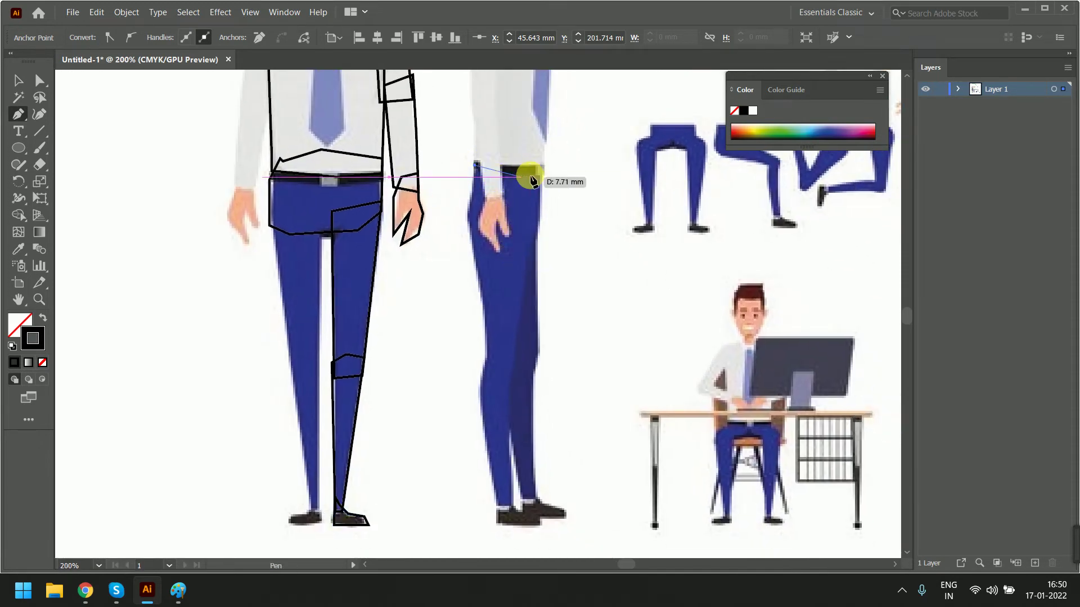
pyautogui.click(547, 176)
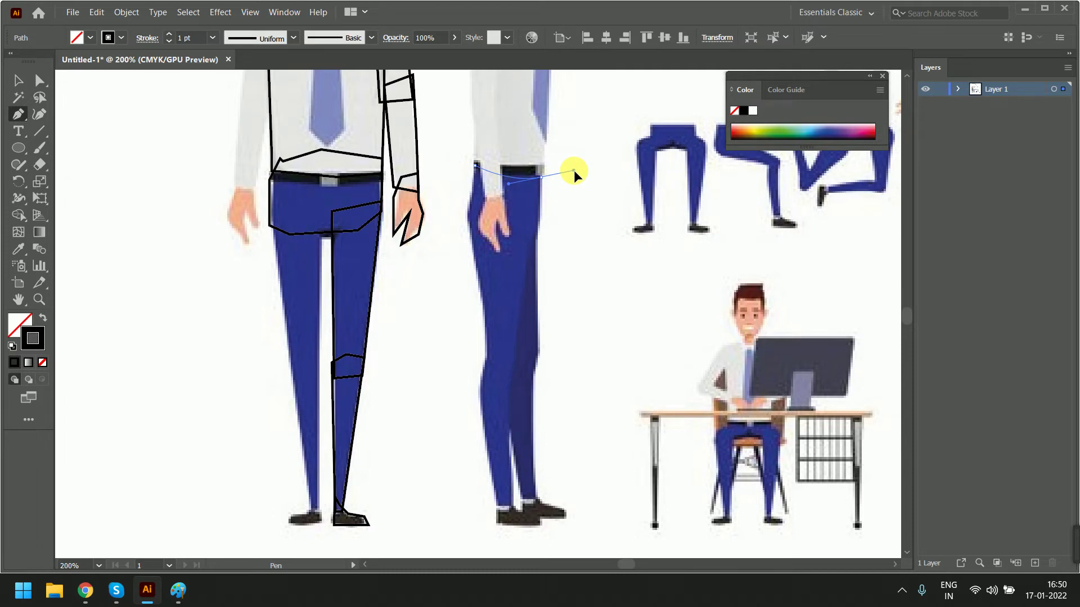
pyautogui.moveTo(574, 170); pyautogui.dragTo(543, 218)
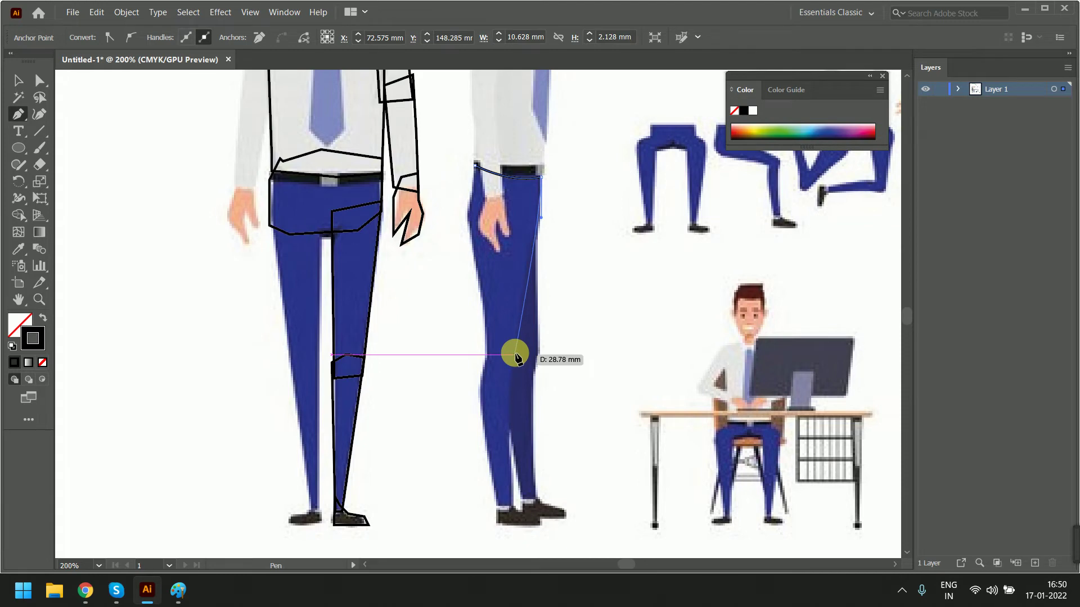
pyautogui.moveTo(516, 340)
pyautogui.mouseDown()
pyautogui.moveTo(519, 389)
pyautogui.moveTo(514, 365)
pyautogui.mouseUp()
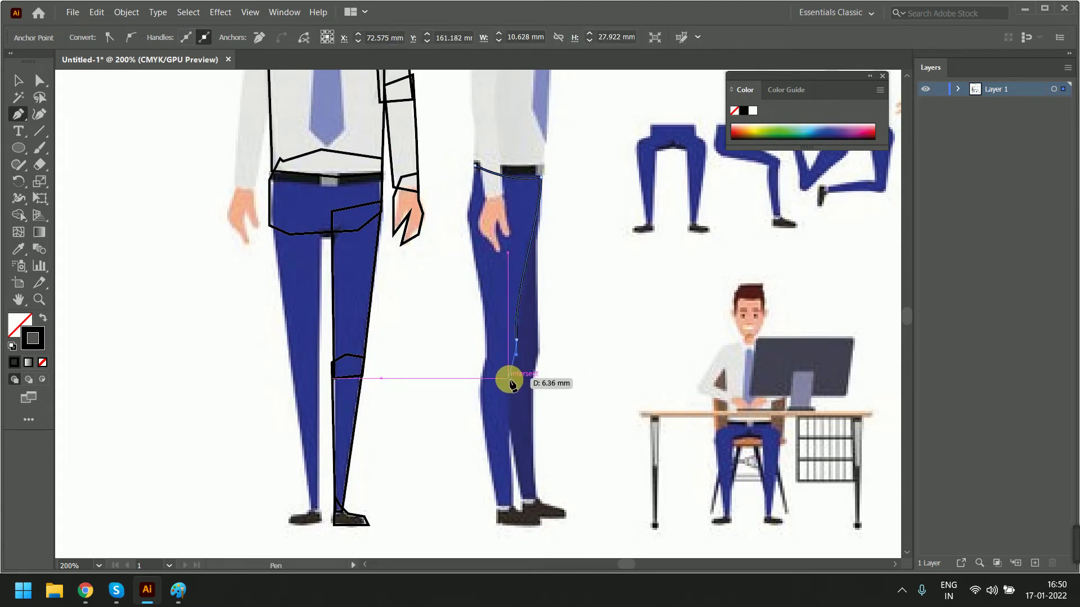
pyautogui.click(509, 381)
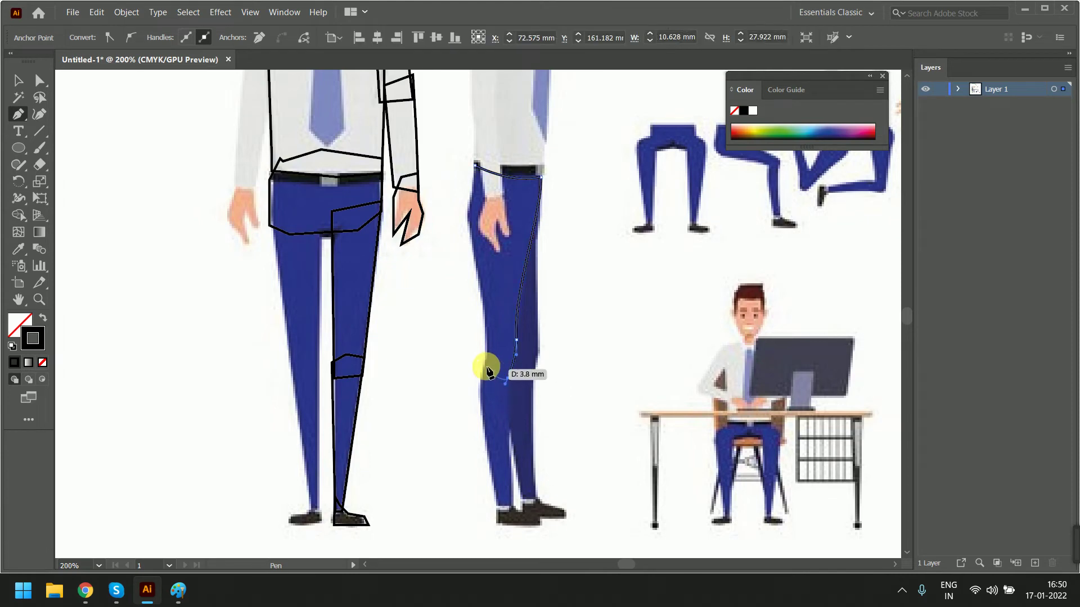
pyautogui.moveTo(484, 378); pyautogui.dragTo(489, 344)
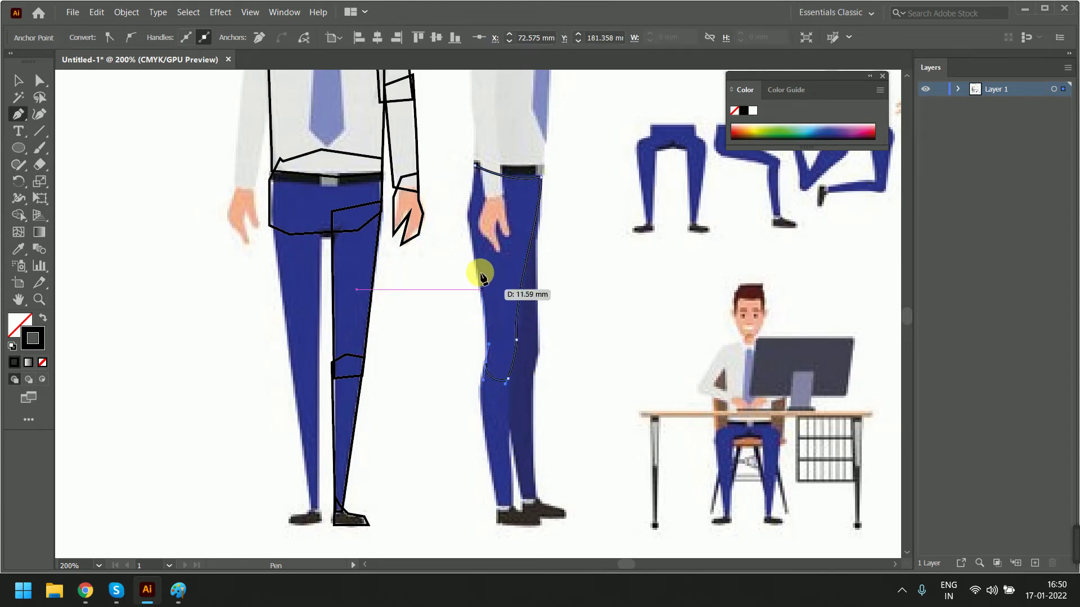
pyautogui.moveTo(475, 256); pyautogui.dragTo(465, 217)
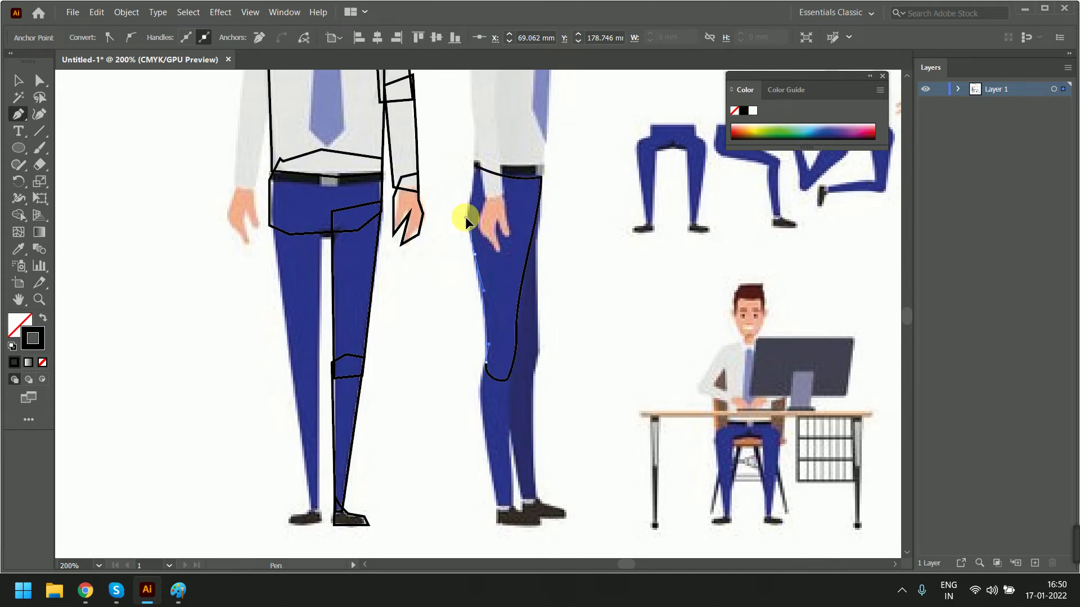
pyautogui.moveTo(477, 165); pyautogui.dragTo(482, 125)
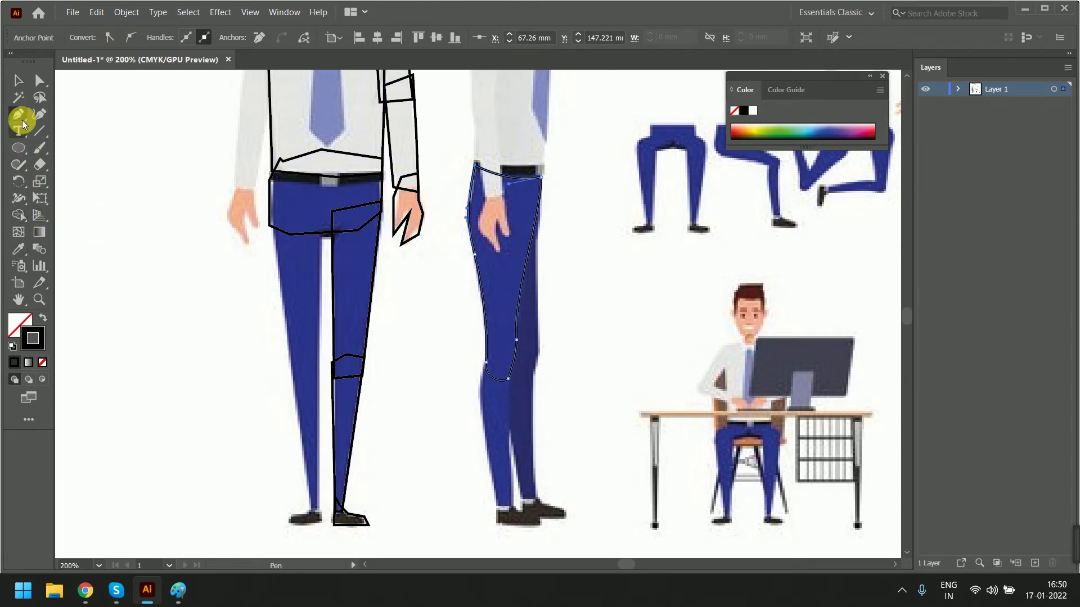
# Eyedropper the trousers' blue into the leg outline, then begin a new curved path on the leg.
pyautogui.click(16, 250)
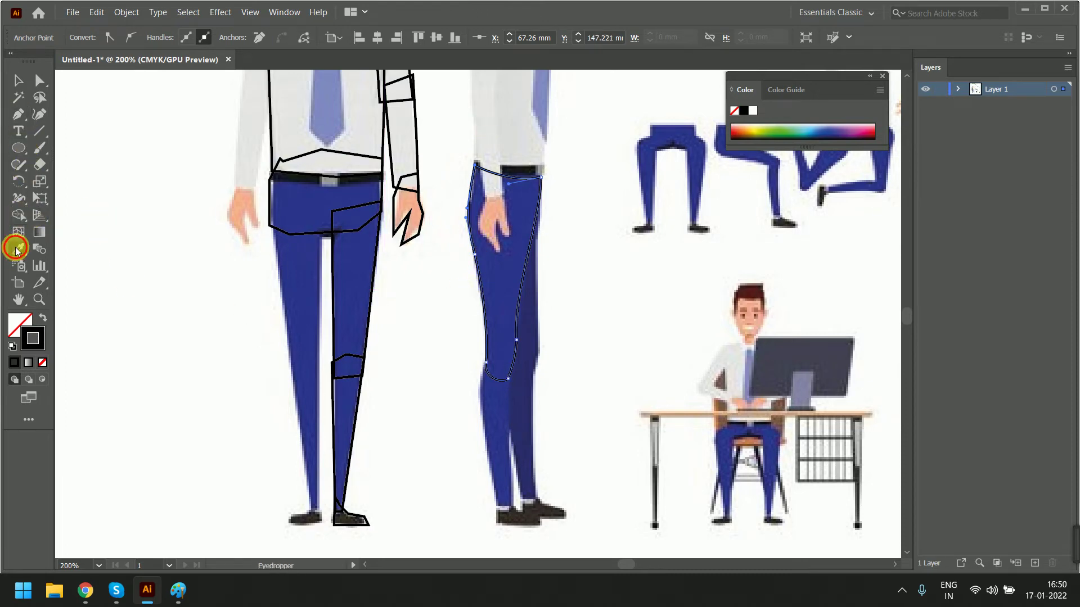
pyautogui.click(509, 269)
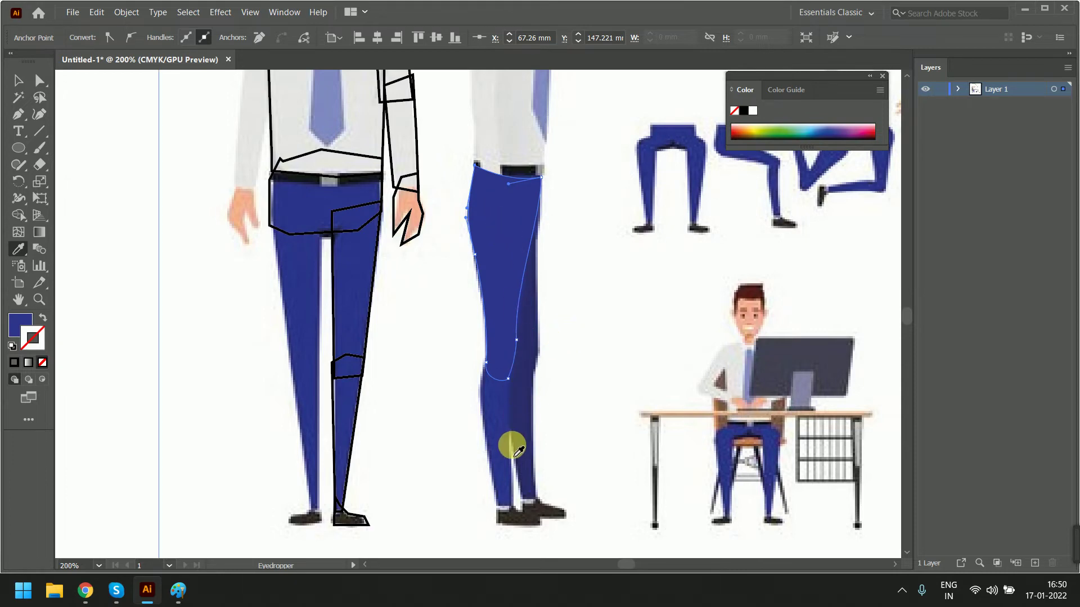
pyautogui.click(18, 114)
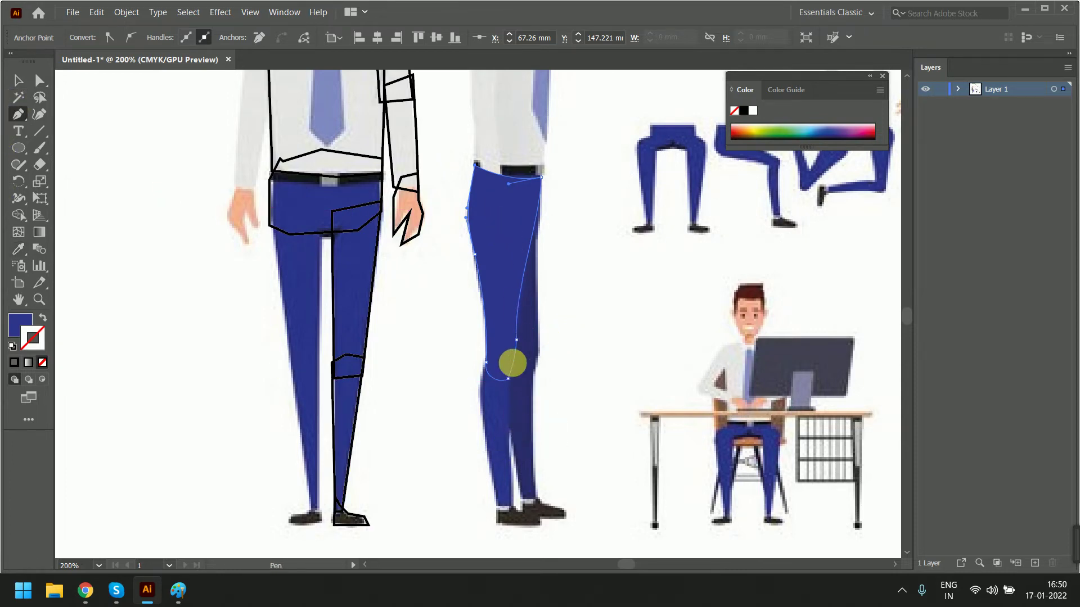
pyautogui.moveTo(510, 343); pyautogui.dragTo(506, 419)
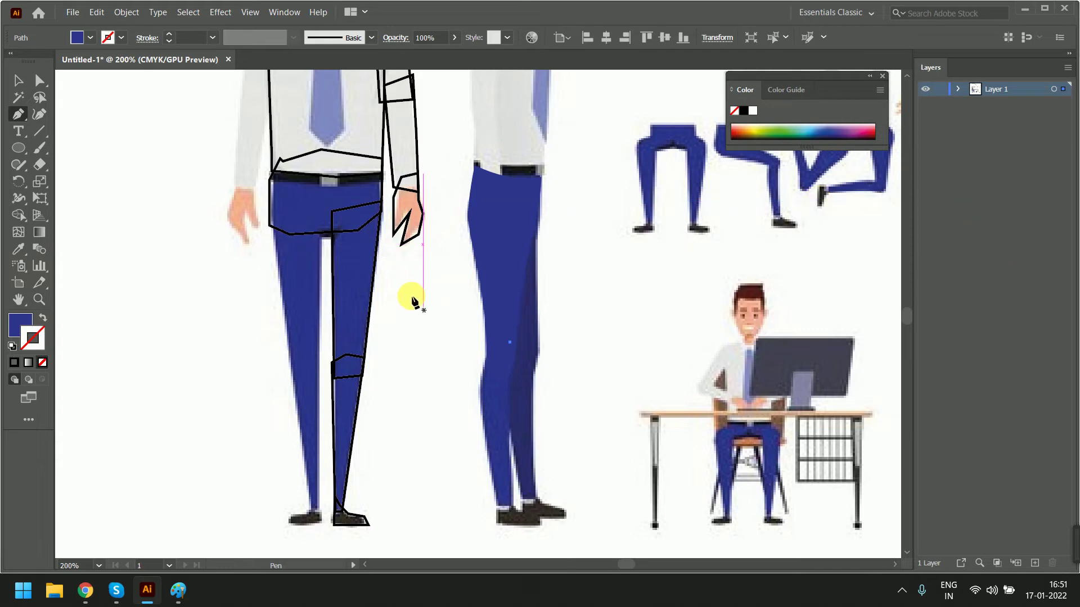
# Select the traced upper-leg shape and set its fill to None.
pyautogui.click(18, 80)
pyautogui.click(516, 337)
pyautogui.click(523, 298)
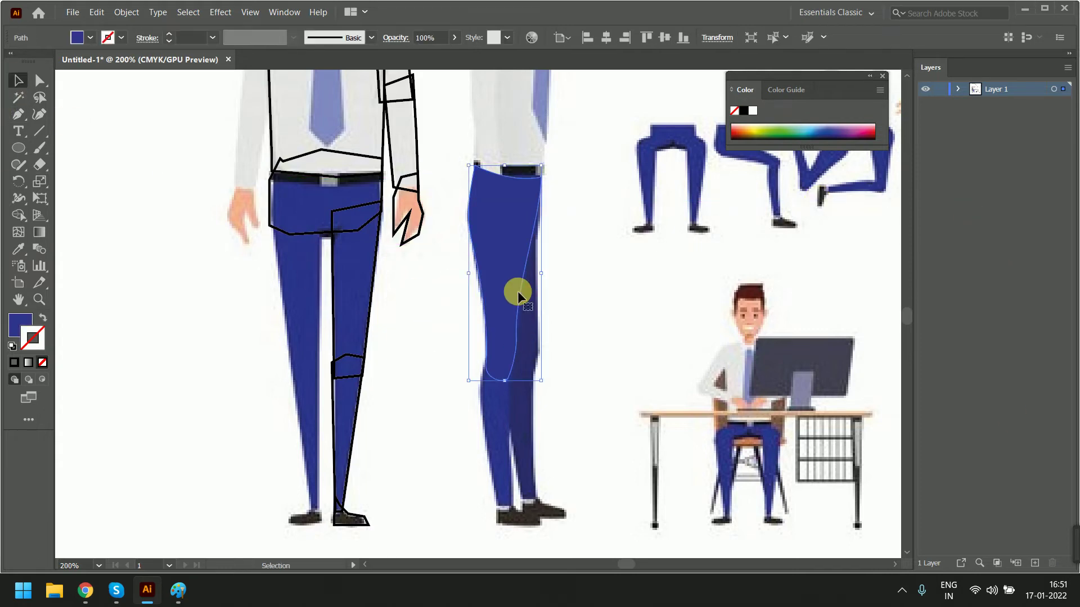
pyautogui.click(43, 362)
pyautogui.click(547, 411)
pyautogui.keyDown('alt'); pyautogui.scroll(1, 548, 414); pyautogui.keyUp('alt')
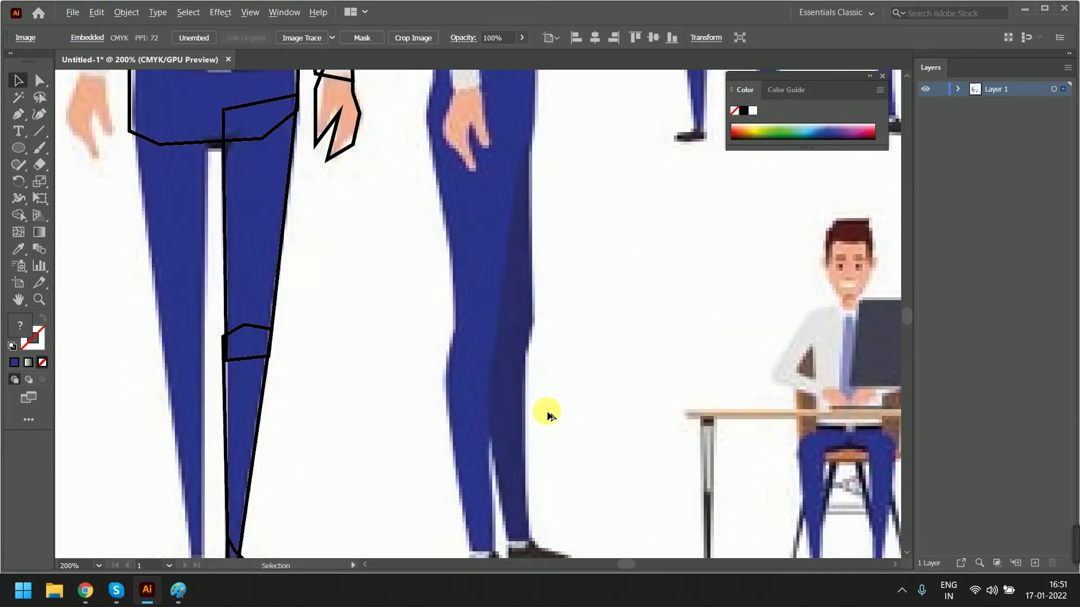
pyautogui.scroll(-3, 514, 386)
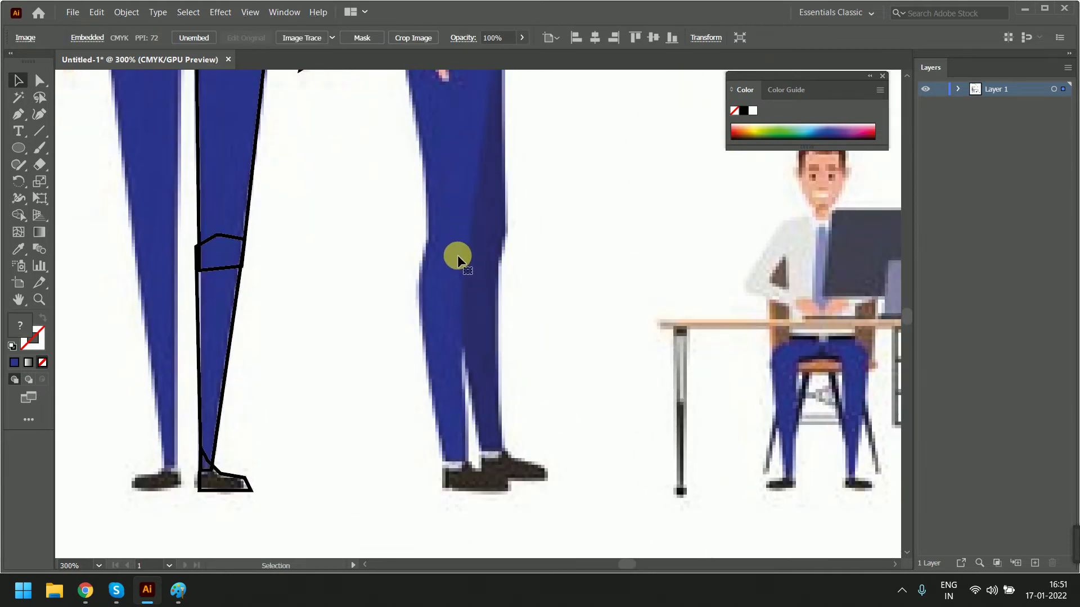
# Draw a closed curved outline around the knee and shin of the side-view leg.
pyautogui.click(18, 113)
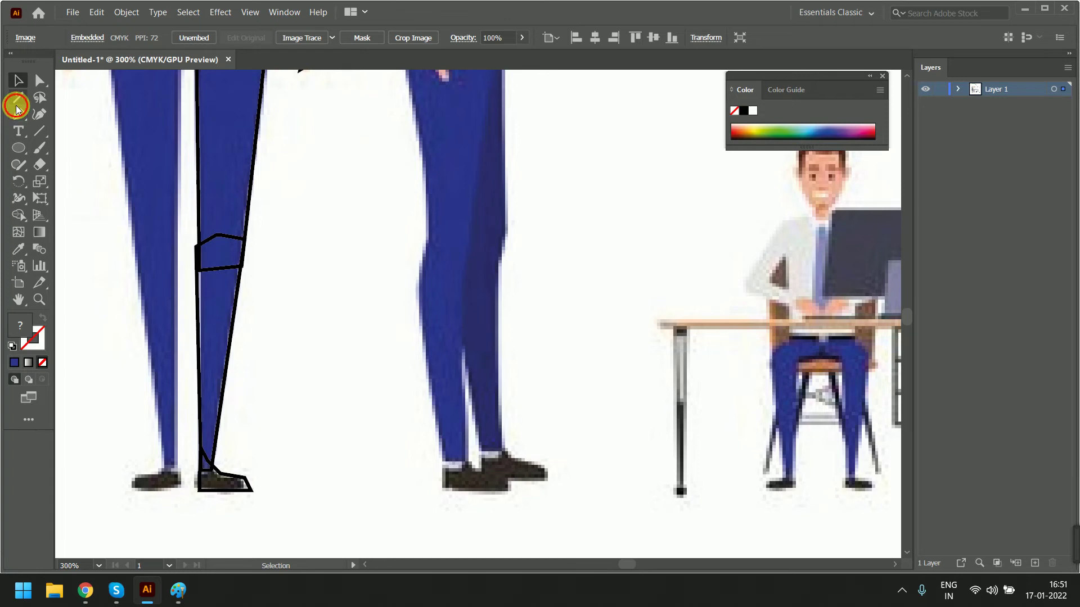
pyautogui.click(466, 234)
pyautogui.moveTo(462, 328); pyautogui.dragTo(462, 350)
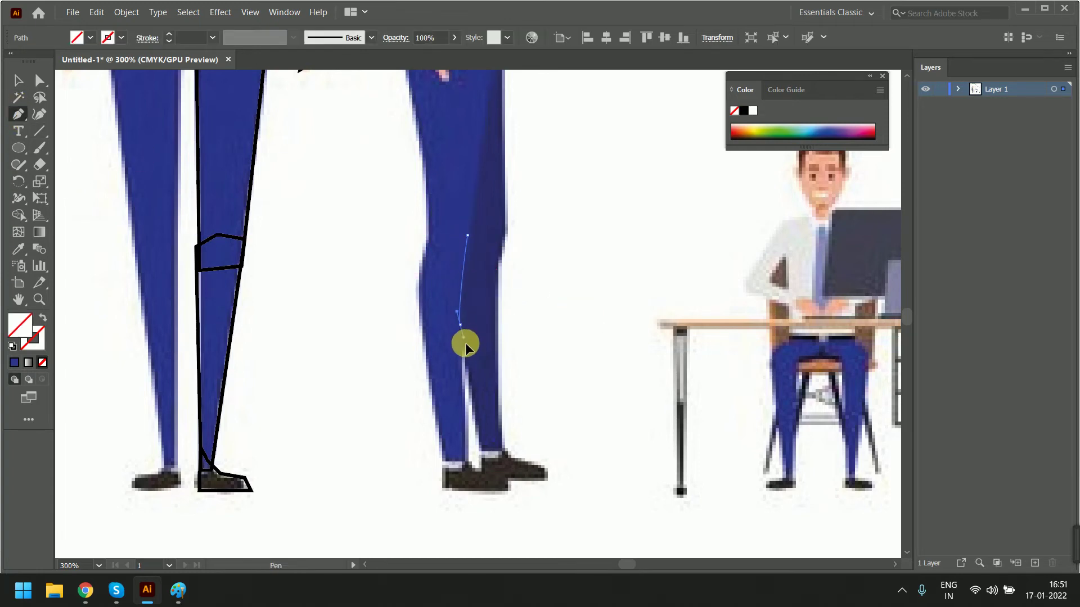
pyautogui.moveTo(466, 423)
pyautogui.mouseDown()
pyautogui.moveTo(468, 436)
pyautogui.moveTo(455, 438)
pyautogui.moveTo(466, 475)
pyautogui.moveTo(443, 430)
pyautogui.moveTo(430, 239)
pyautogui.mouseUp()
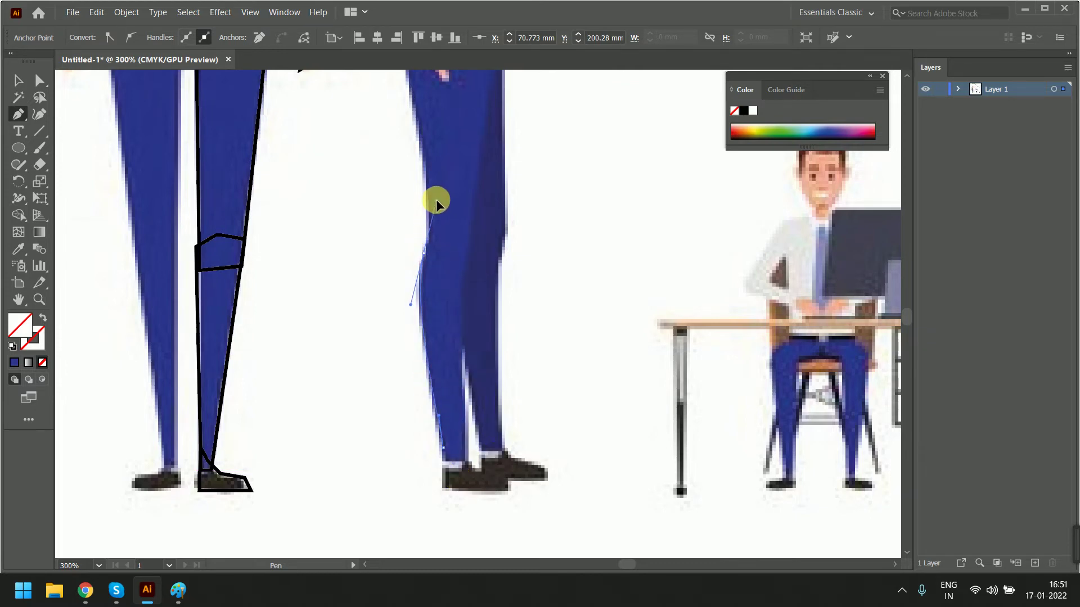
pyautogui.moveTo(436, 198); pyautogui.dragTo(436, 174)
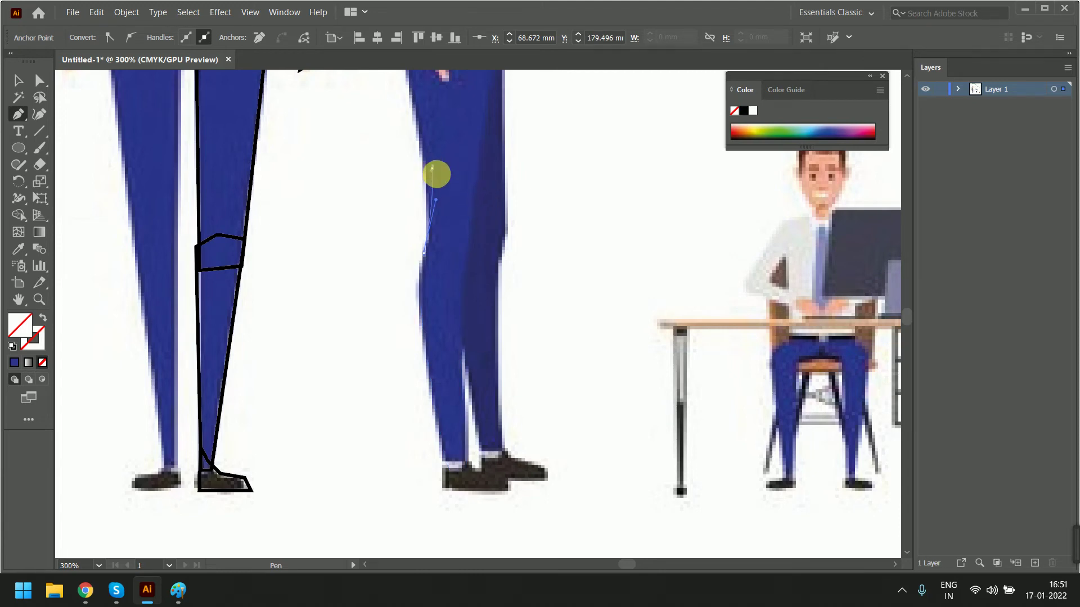
pyautogui.moveTo(468, 235); pyautogui.dragTo(463, 277)
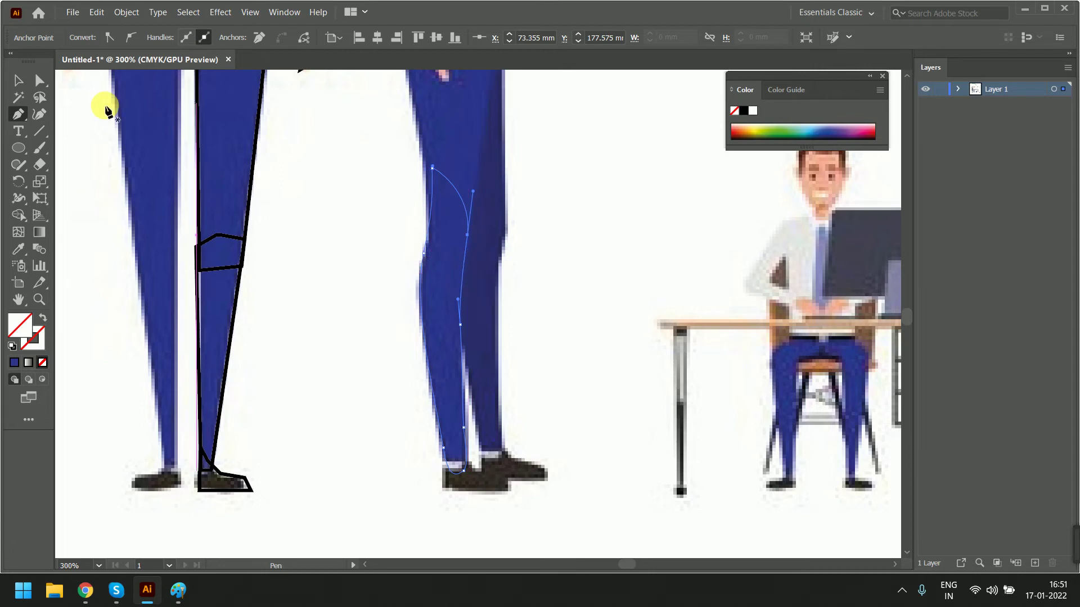
# Select the upper-leg, lower-leg and full-leg outline shapes, ready to move them.
pyautogui.click(18, 81)
pyautogui.click(448, 182)
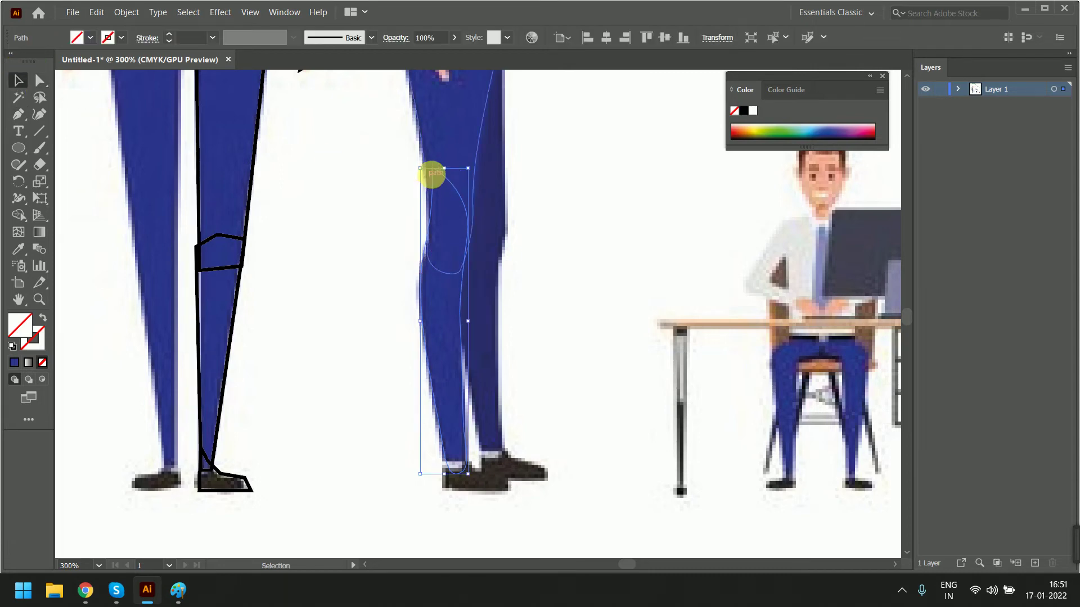
pyautogui.click(481, 136)
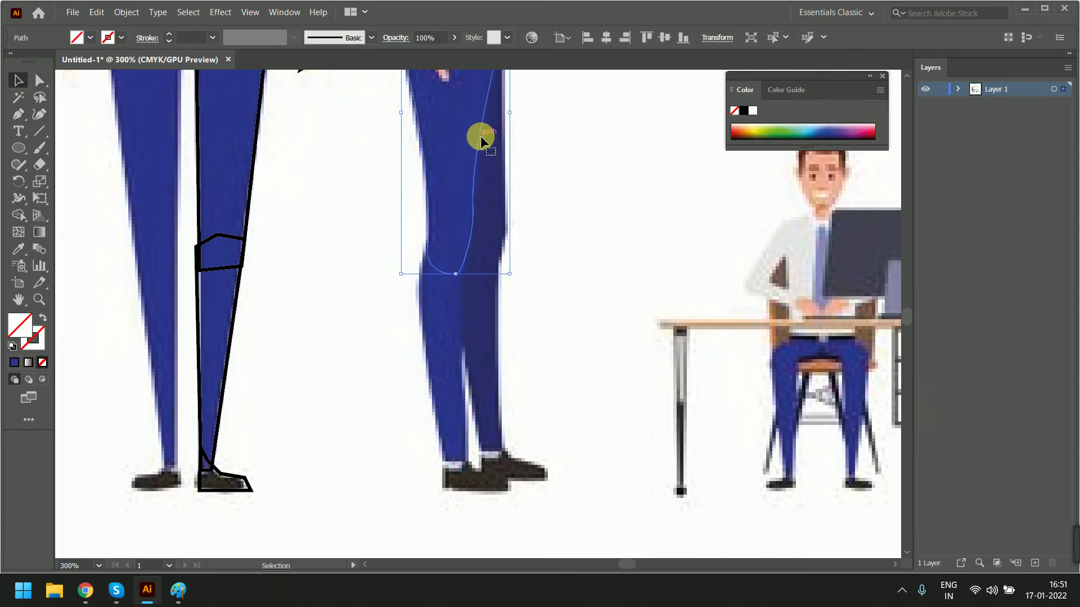
pyautogui.click(460, 298)
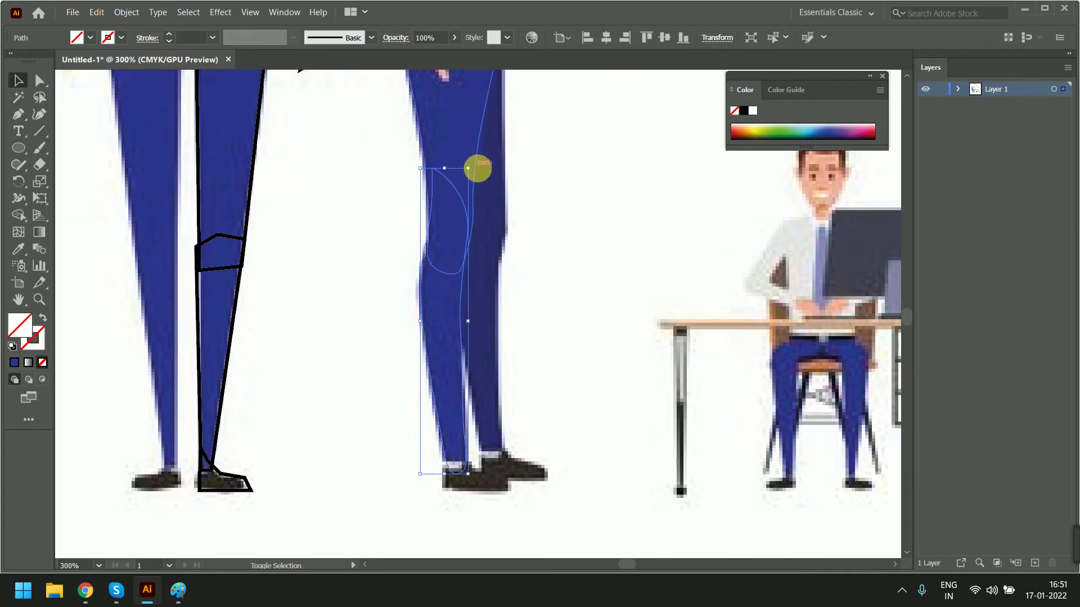
pyautogui.click(478, 143)
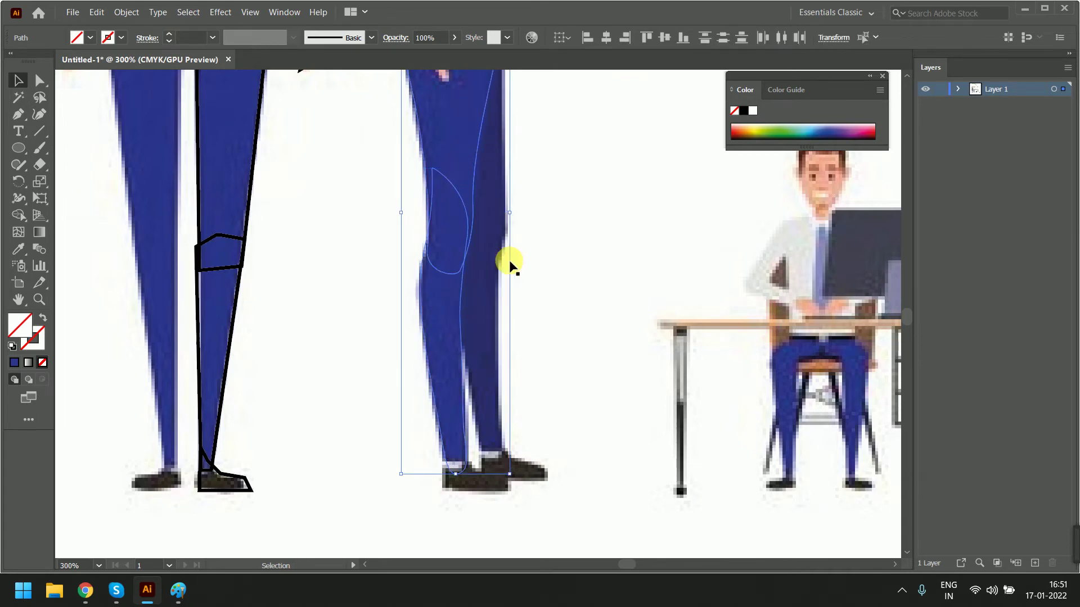
pyautogui.scroll(-2, 519, 276)
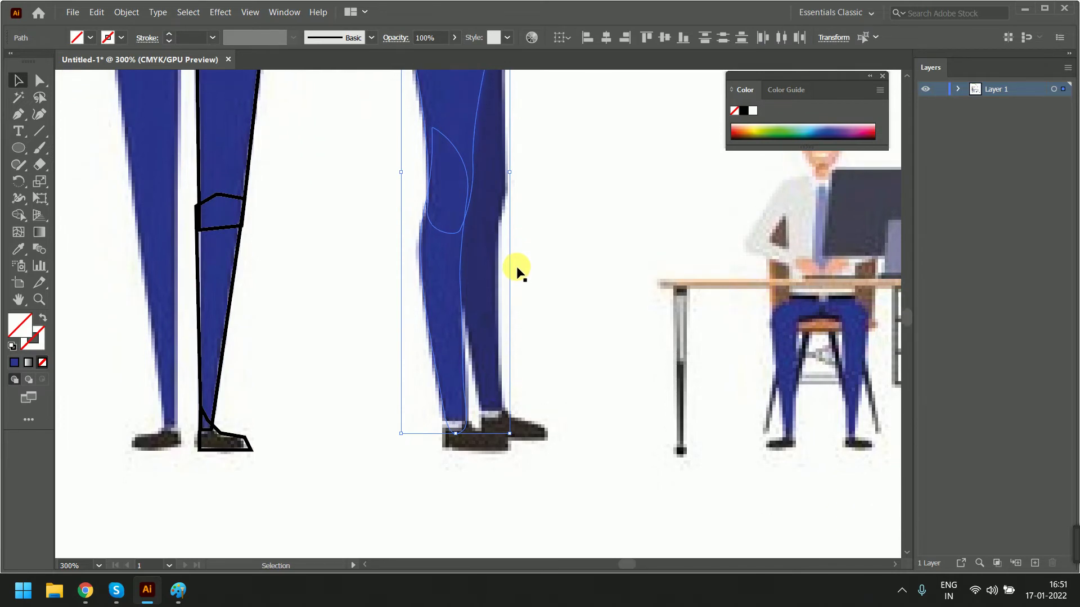
pyautogui.scroll(-1, 519, 276)
pyautogui.press('super')
pyautogui.click(509, 250)
# Move the leg outline onto the empty canvas at left and fill it with the trousers' dark blue.
pyautogui.moveTo(497, 192); pyautogui.dragTo(240, 218)
pyautogui.click(310, 284)
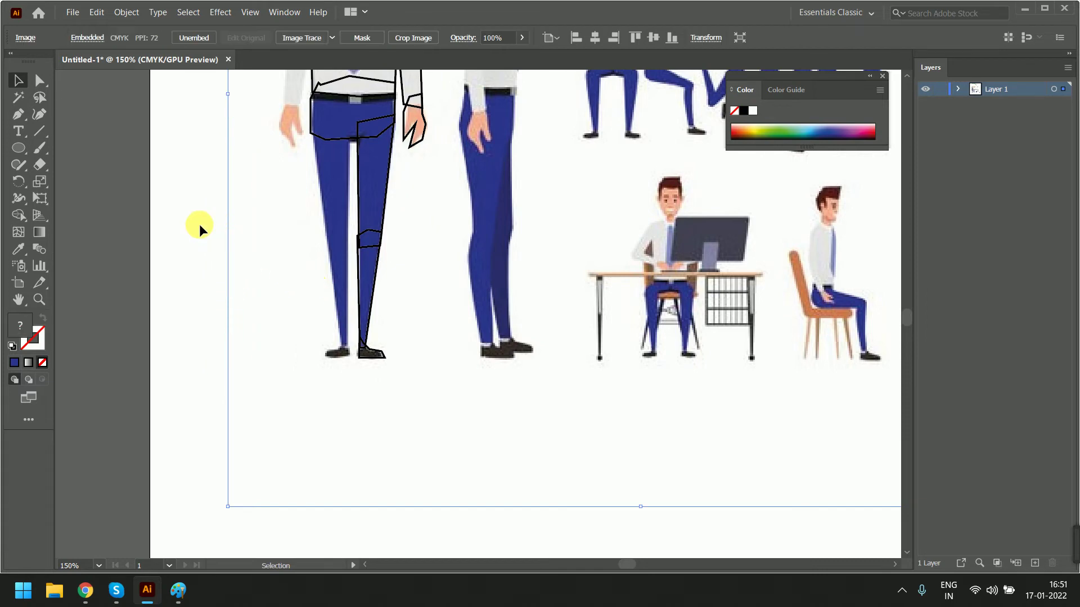
pyautogui.keyDown('shift'); pyautogui.click(253, 281); pyautogui.keyUp('shift')
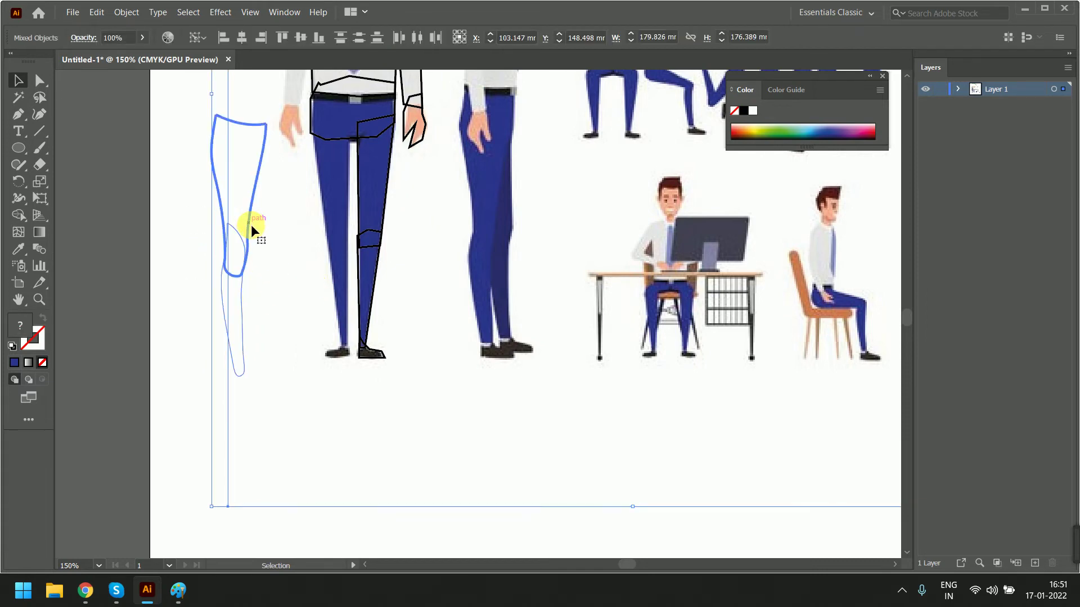
pyautogui.click(242, 325)
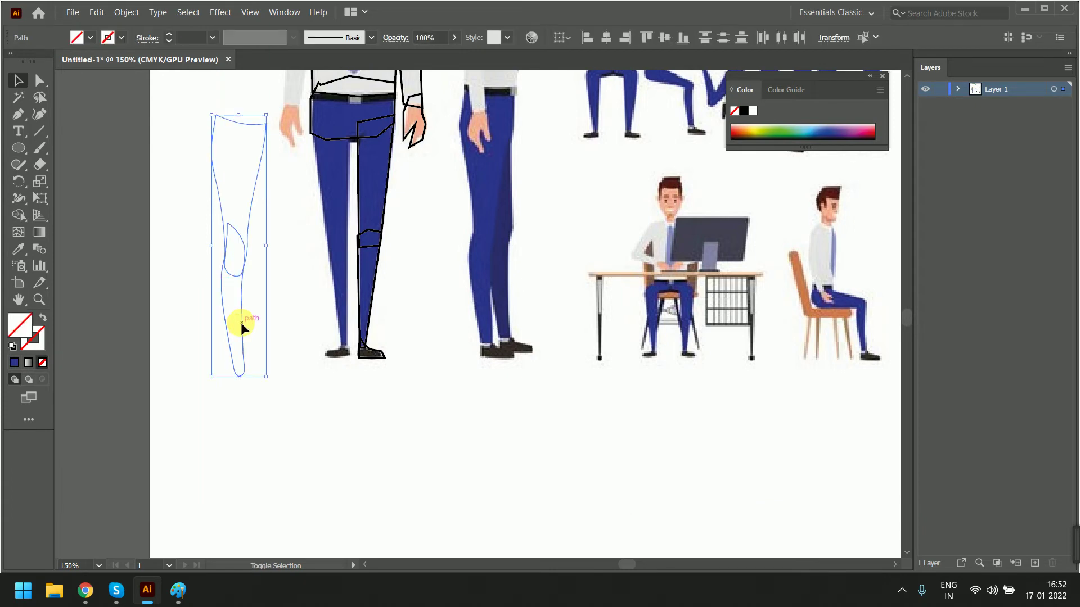
pyautogui.click(19, 248)
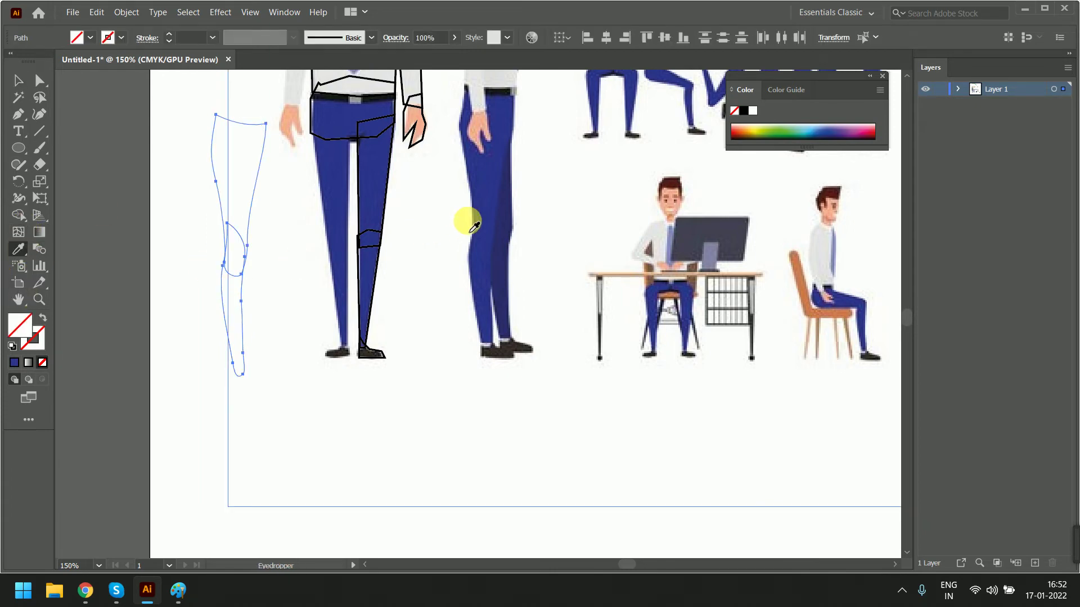
pyautogui.click(489, 188)
# Give the inner lower-leg shape a lighter blue fill from the Color Picker, then deselect.
pyautogui.click(18, 80)
pyautogui.click(265, 296)
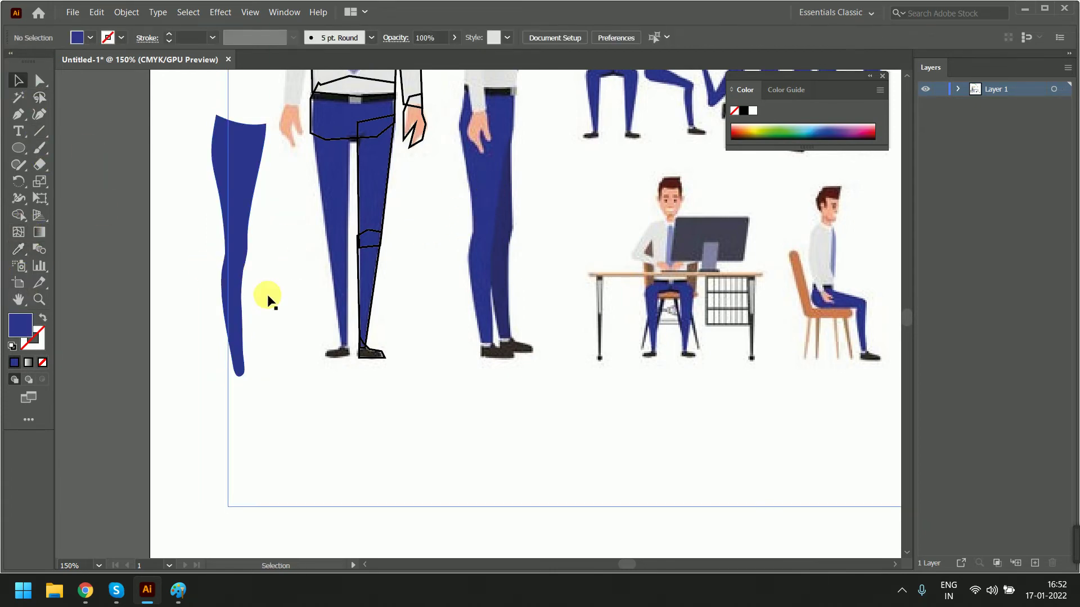
pyautogui.click(231, 300)
pyautogui.click(18, 248)
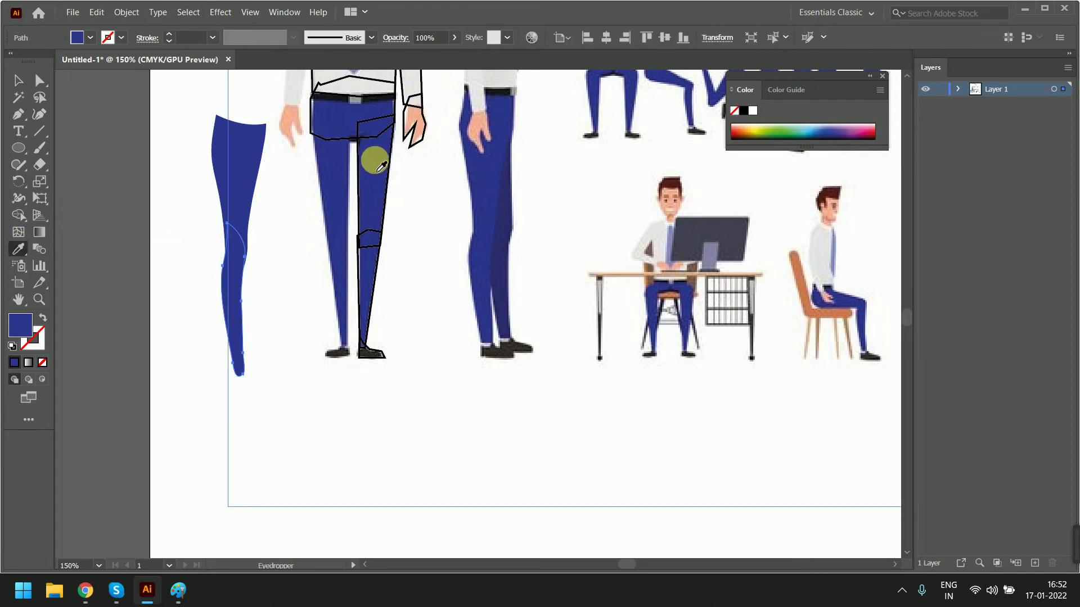
pyautogui.click(90, 37)
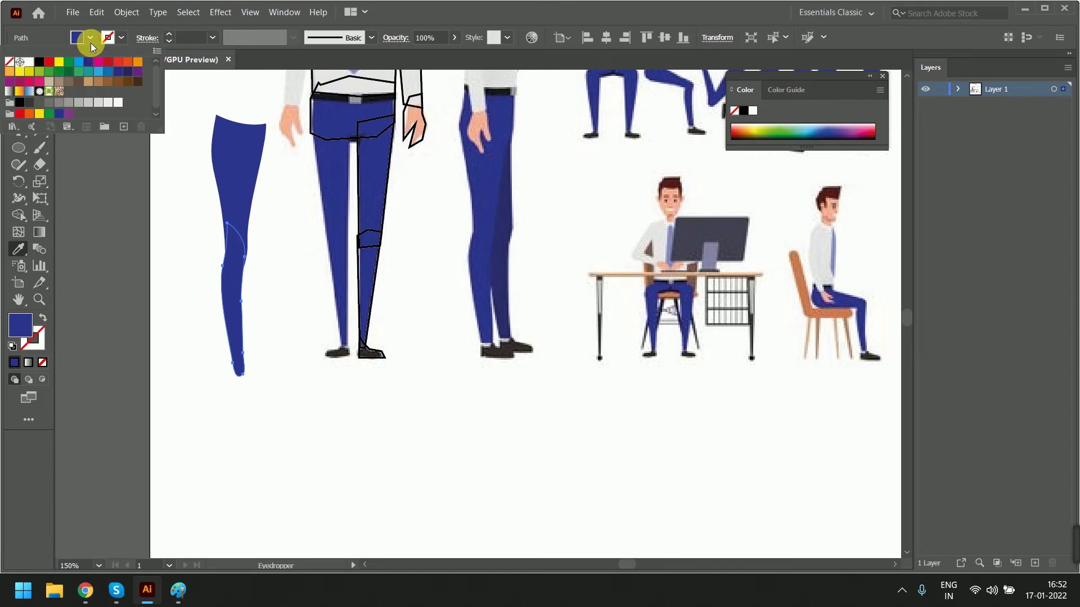
pyautogui.doubleClick(14, 322)
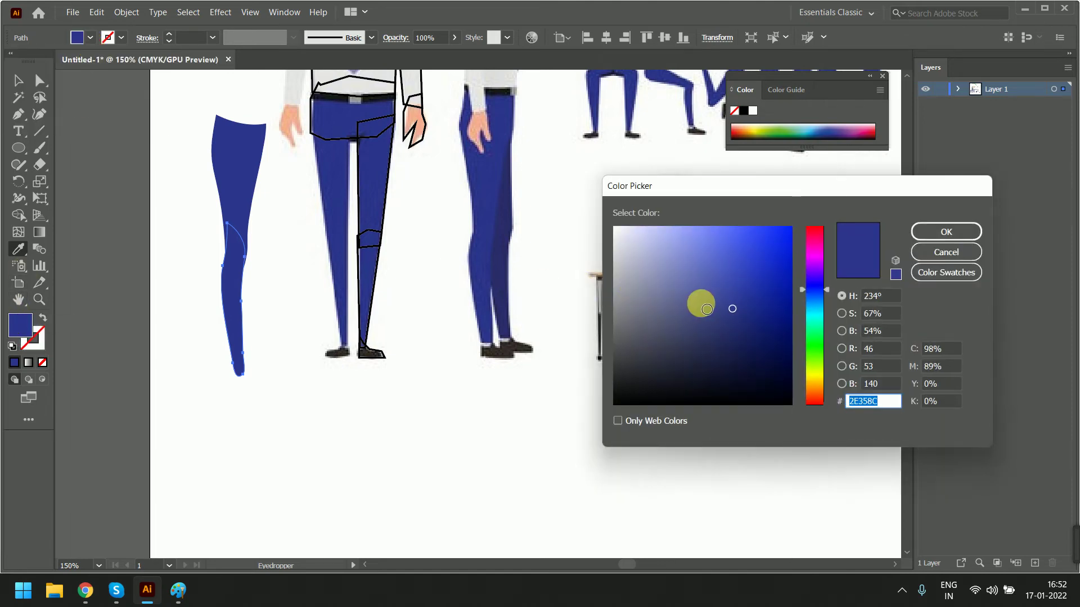
pyautogui.click(939, 230)
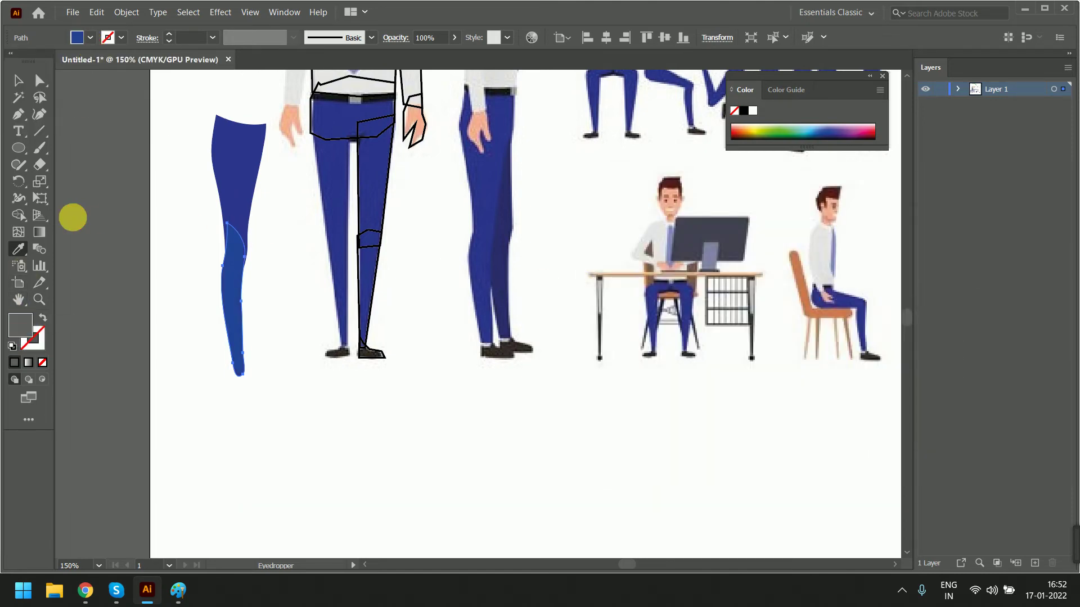
pyautogui.hotkey('ctrl', 'z')
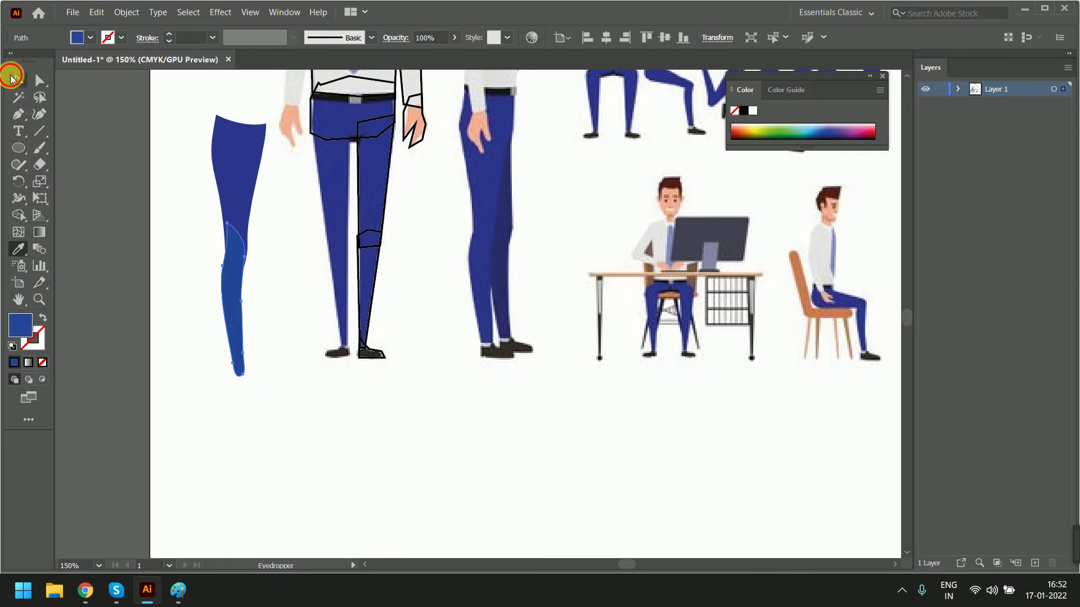
pyautogui.click(18, 80)
pyautogui.click(280, 212)
pyautogui.scroll(2, 248, 218)
pyautogui.scroll(2, 213, 275)
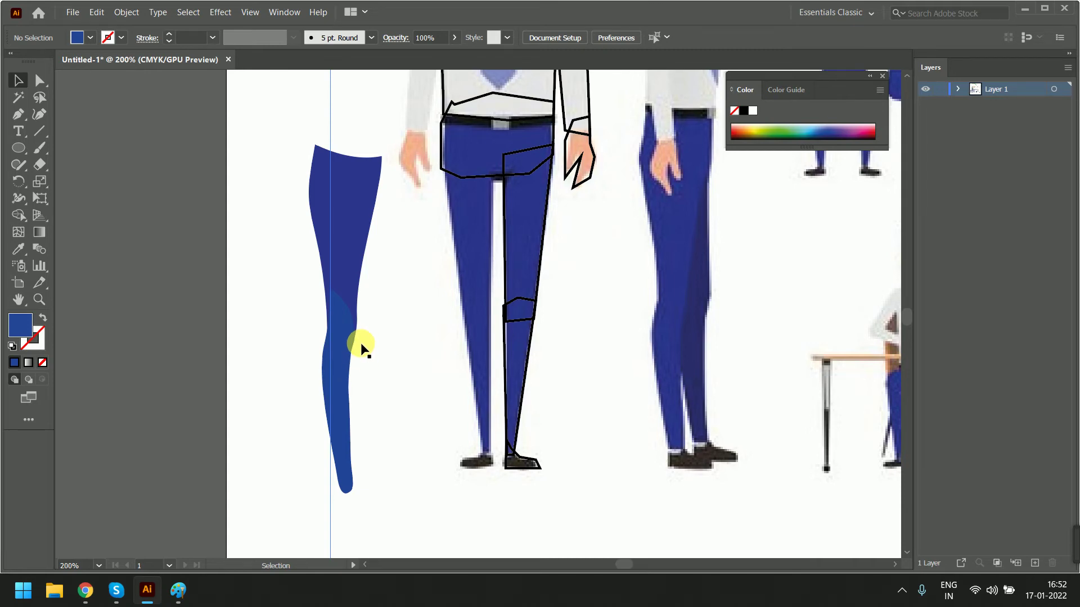
pyautogui.scroll(1, 354, 351)
pyautogui.scroll(1, 349, 354)
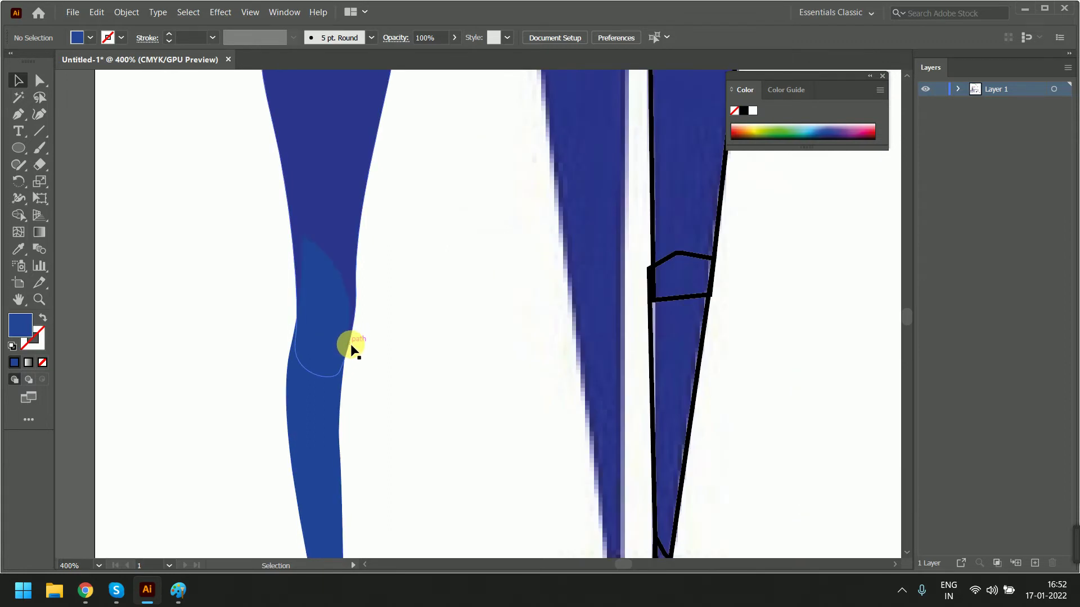
pyautogui.click(350, 349)
pyautogui.keyDown('shift'); pyautogui.click(349, 352); pyautogui.keyUp('shift')
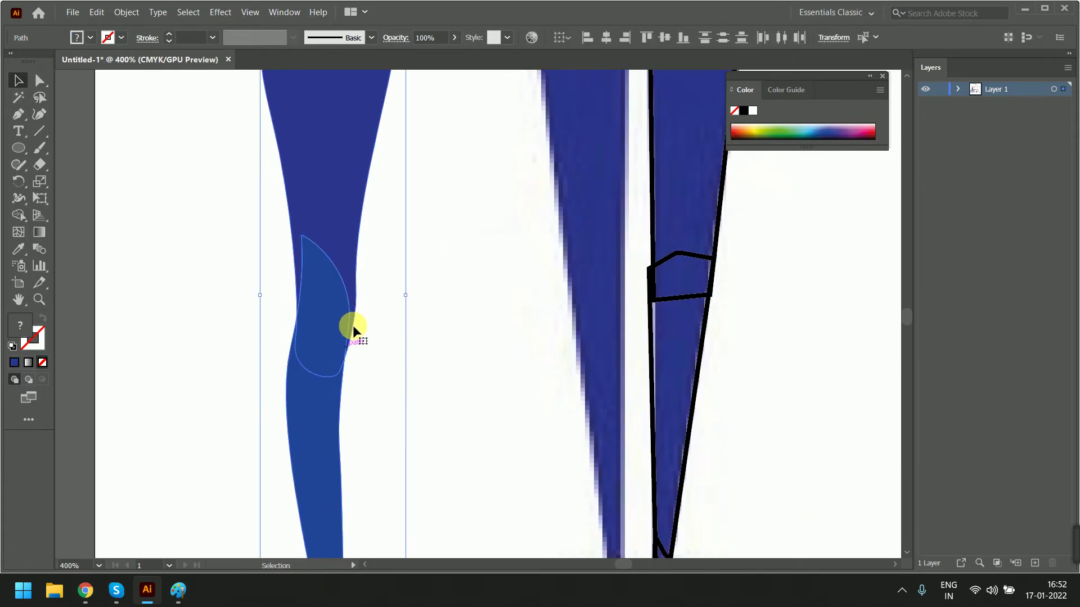
pyautogui.scroll(1, 336, 377)
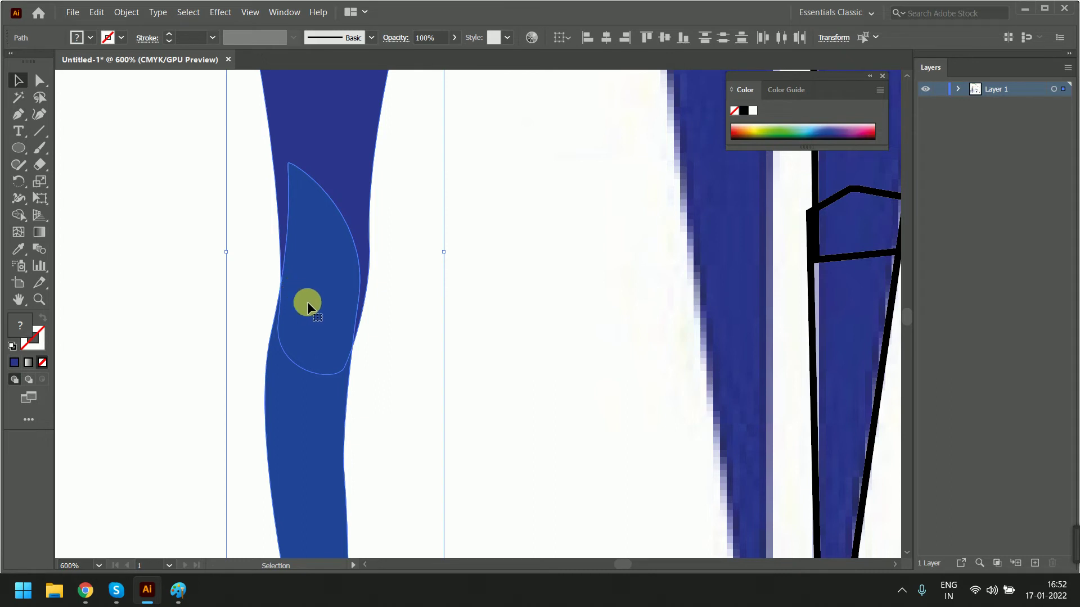
pyautogui.scroll(-1, 363, 341)
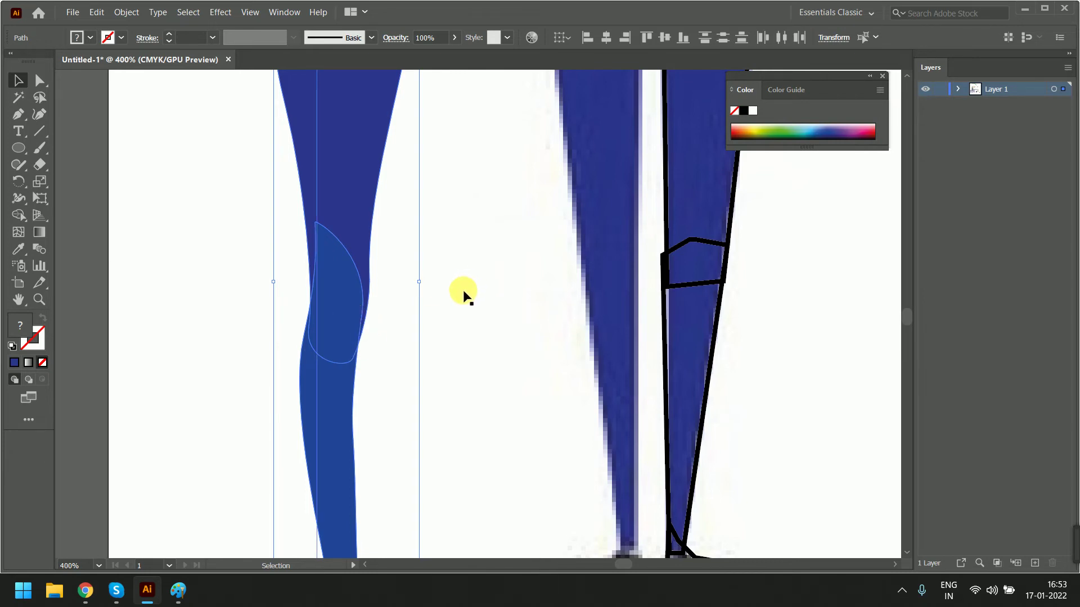
pyautogui.scroll(-1, 462, 292)
pyautogui.scroll(-1, 462, 292)
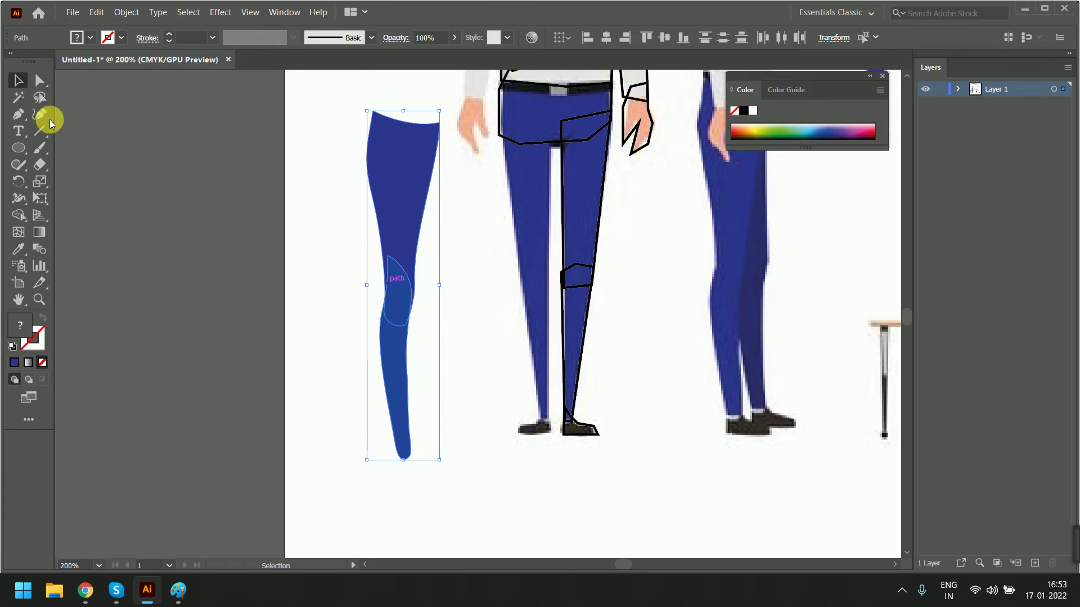
# Select the leg and drag a duplicate of it to the left.
pyautogui.click(340, 275)
pyautogui.moveTo(413, 298); pyautogui.dragTo(413, 268)
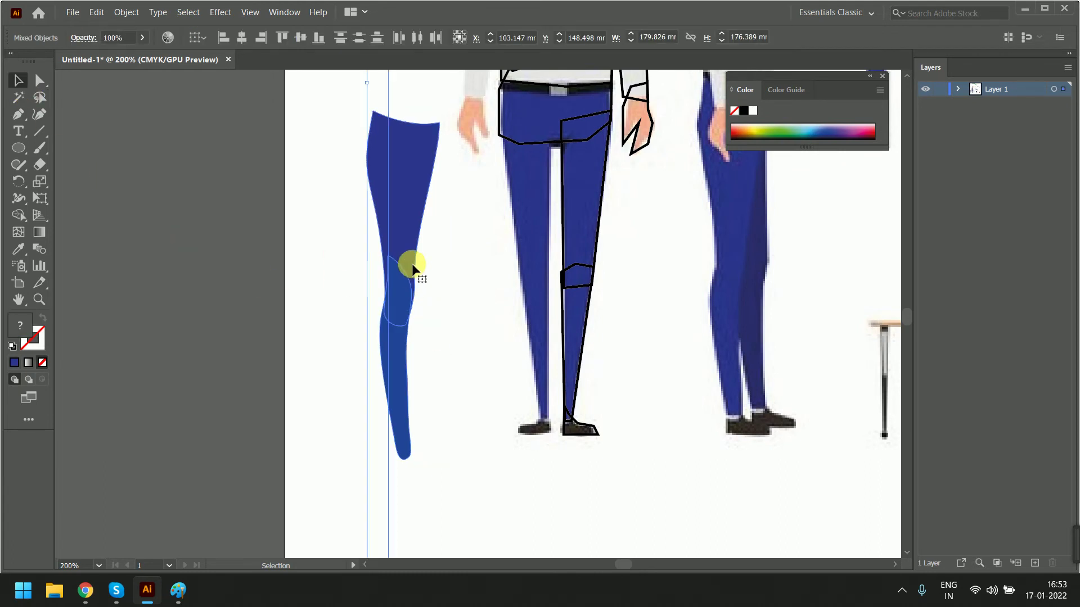
pyautogui.click(309, 309)
pyautogui.click(386, 294)
pyautogui.click(417, 218)
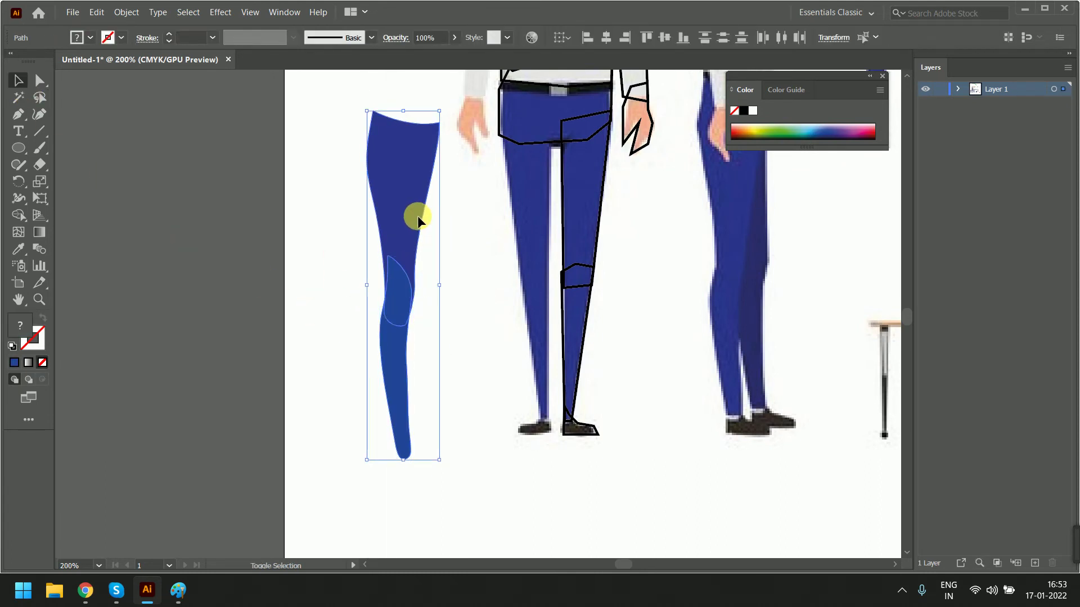
pyautogui.press('a')
pyautogui.press('v')
pyautogui.moveTo(415, 262)
pyautogui.mouseDown()
pyautogui.moveTo(492, 289)
pyautogui.moveTo(328, 195)
pyautogui.mouseUp()
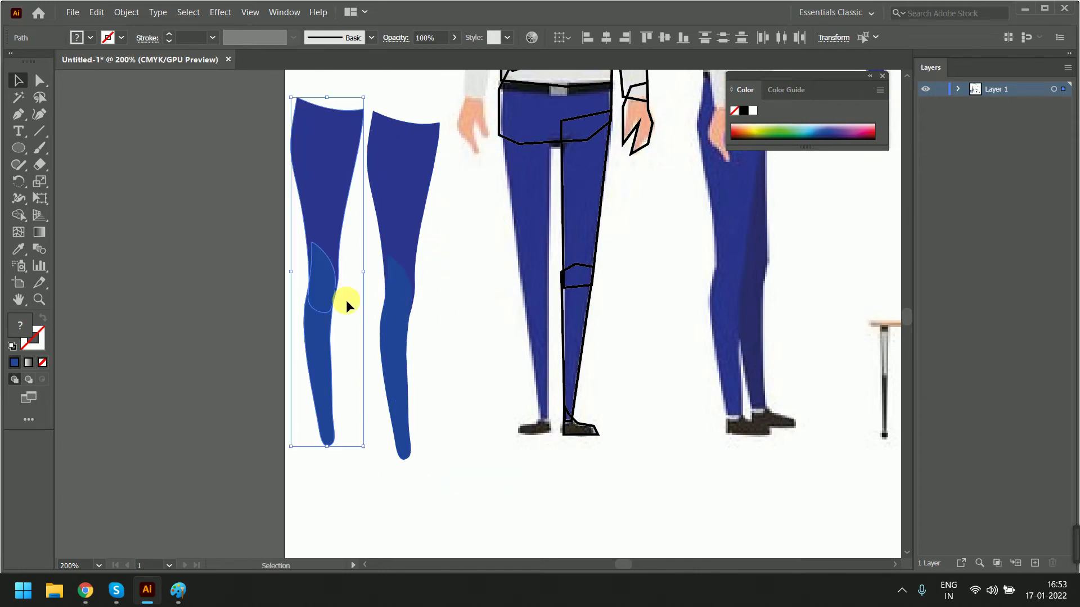
pyautogui.click(356, 288)
# Give the original leg and knee shapes no fill and a black stroke, then deselect.
pyautogui.click(401, 271)
pyautogui.scroll(1, 408, 292)
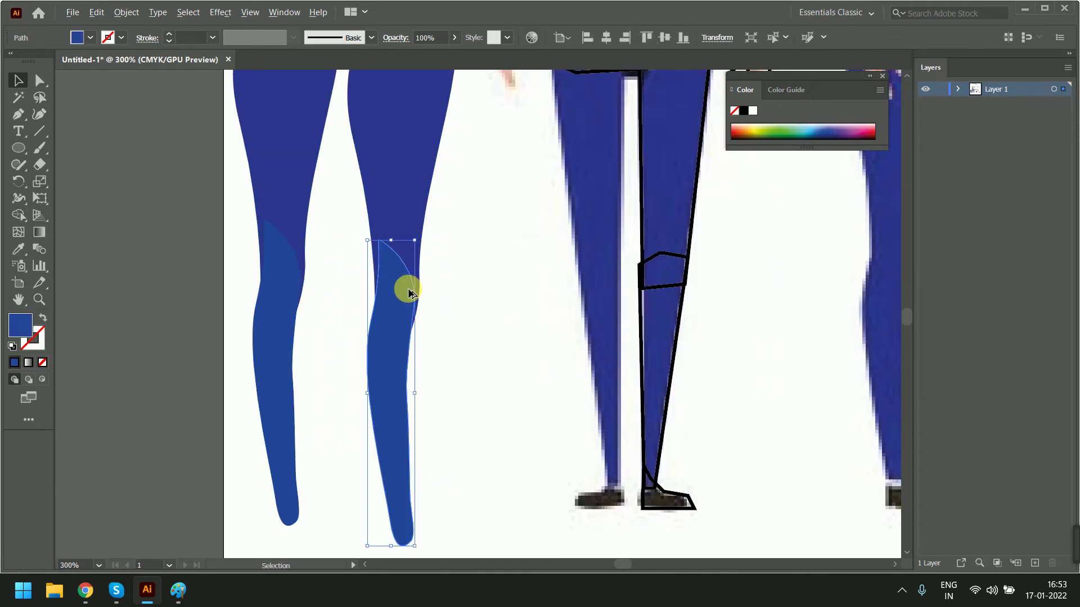
pyautogui.click(413, 178)
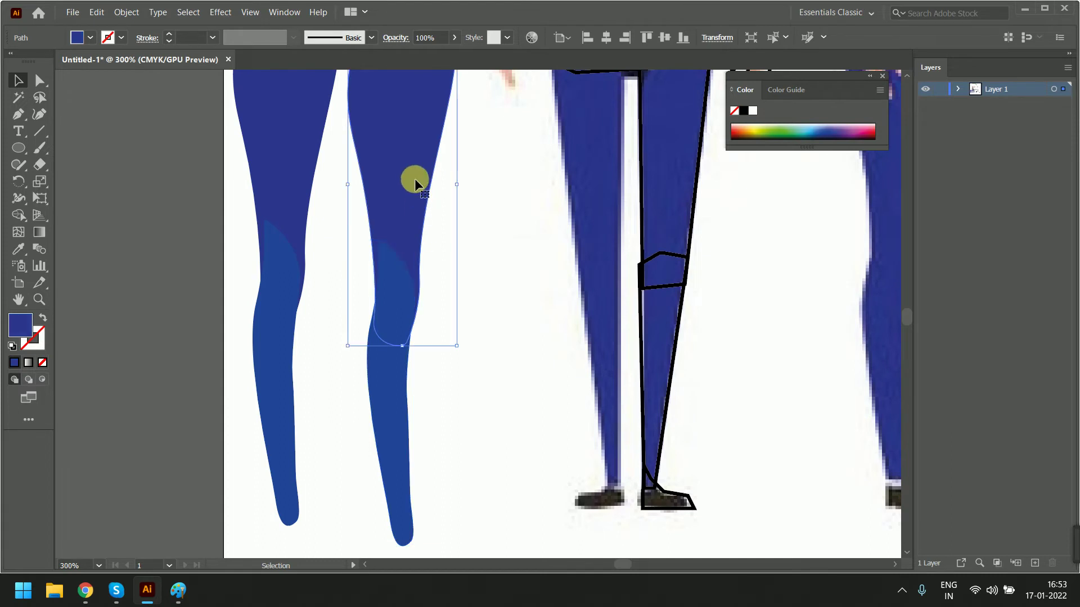
pyautogui.keyDown('shift'); pyautogui.click(392, 364); pyautogui.keyUp('shift')
pyautogui.click(92, 37)
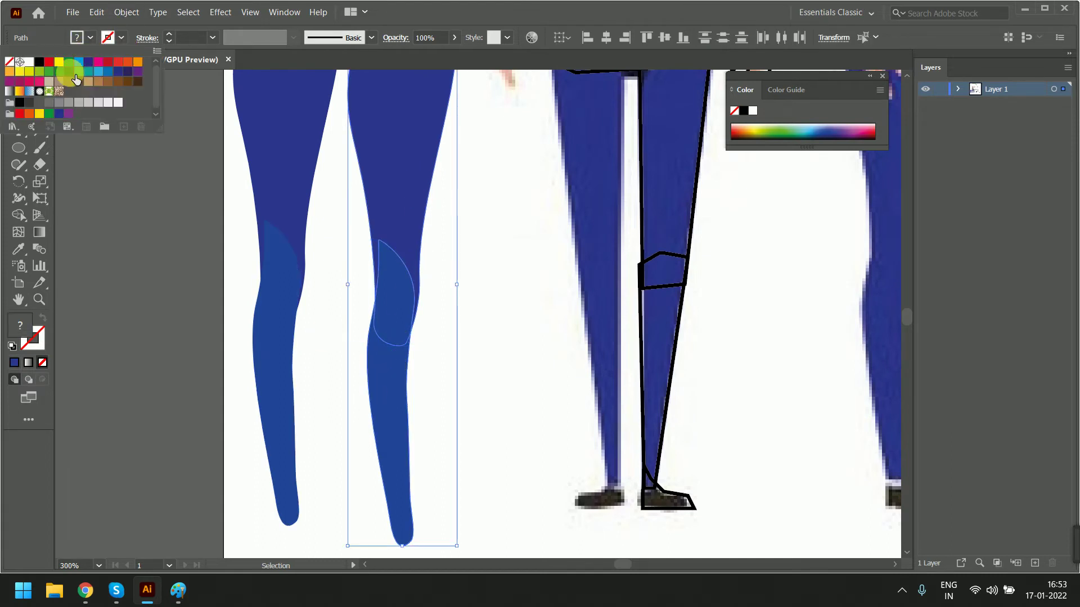
pyautogui.click(10, 61)
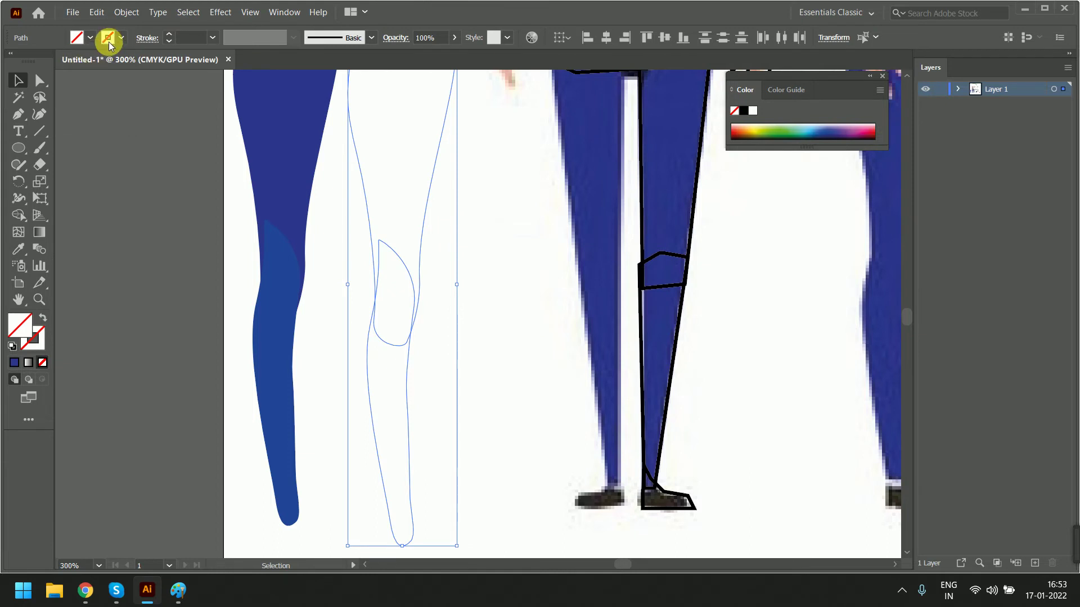
pyautogui.click(121, 38)
pyautogui.click(41, 63)
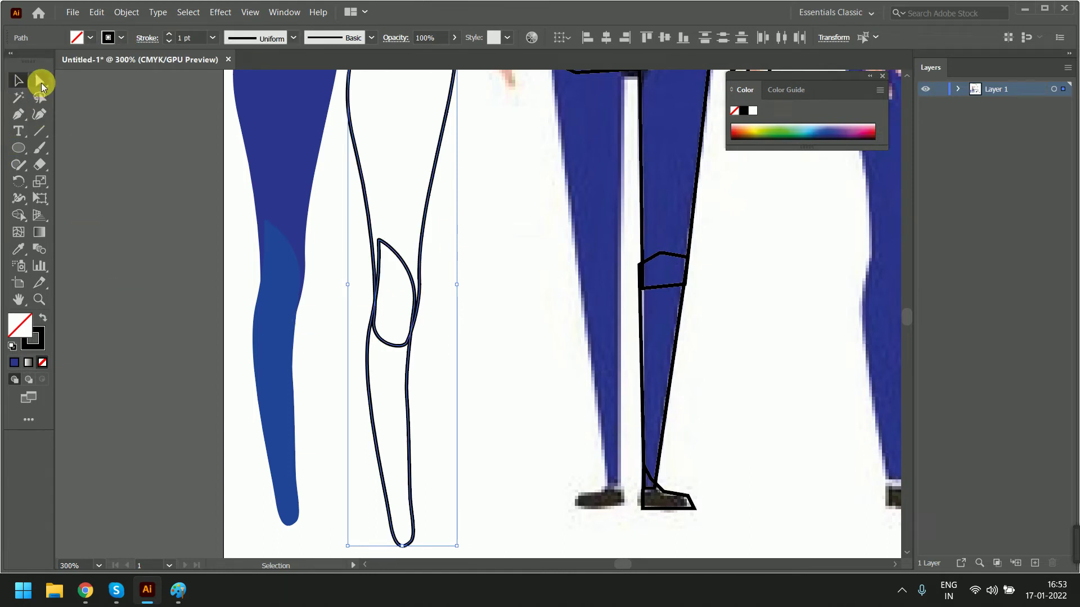
pyautogui.click(40, 82)
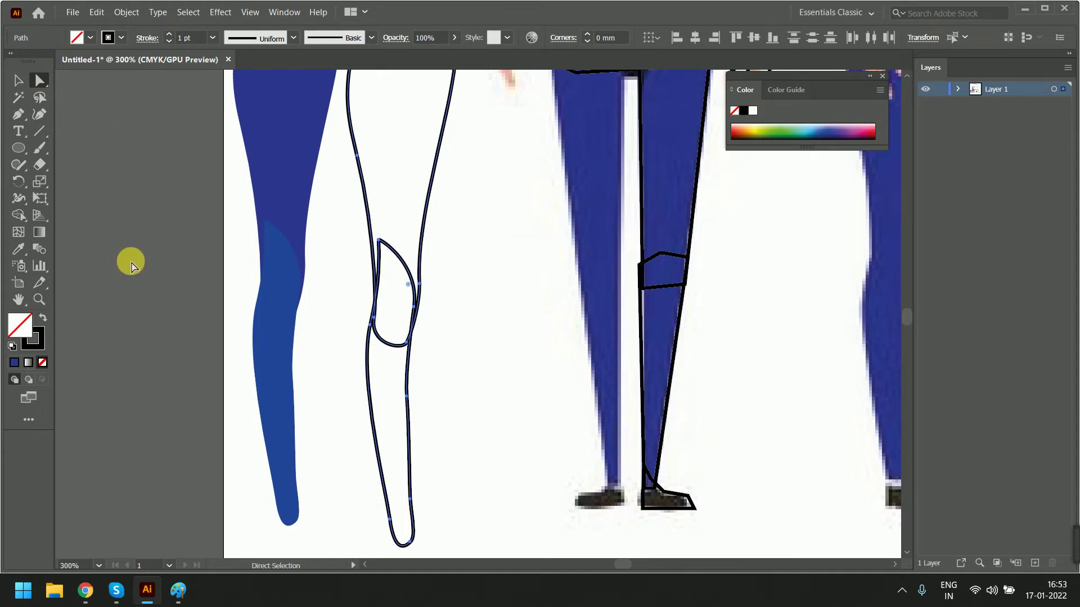
pyautogui.click(131, 265)
pyautogui.click(381, 241)
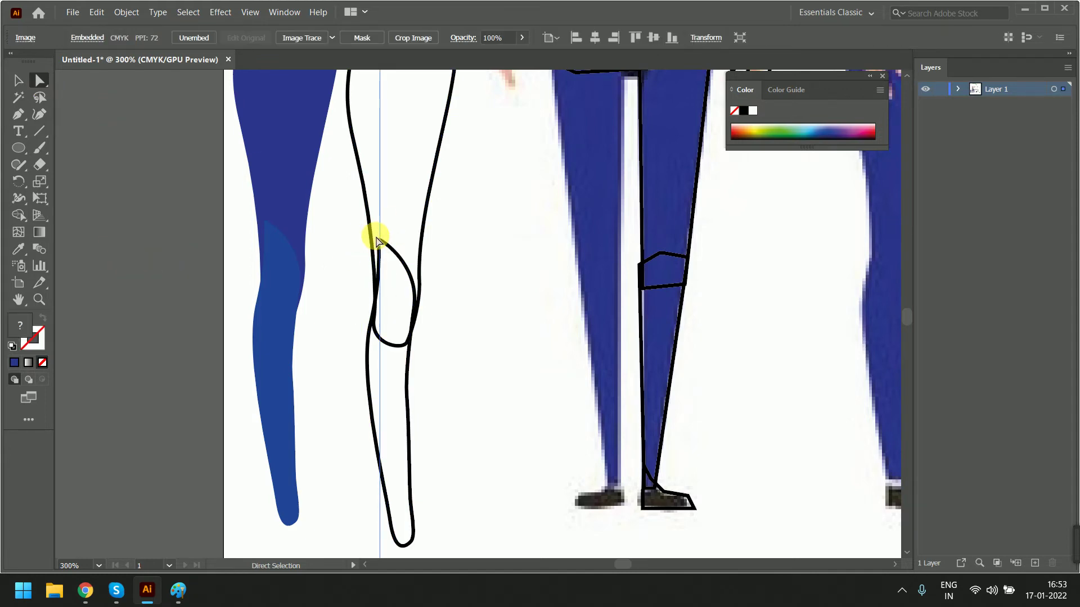
pyautogui.click(377, 241)
# Delete the knee loop's top anchor and drag its remaining anchors into a rounder curve.
pyautogui.click(366, 341)
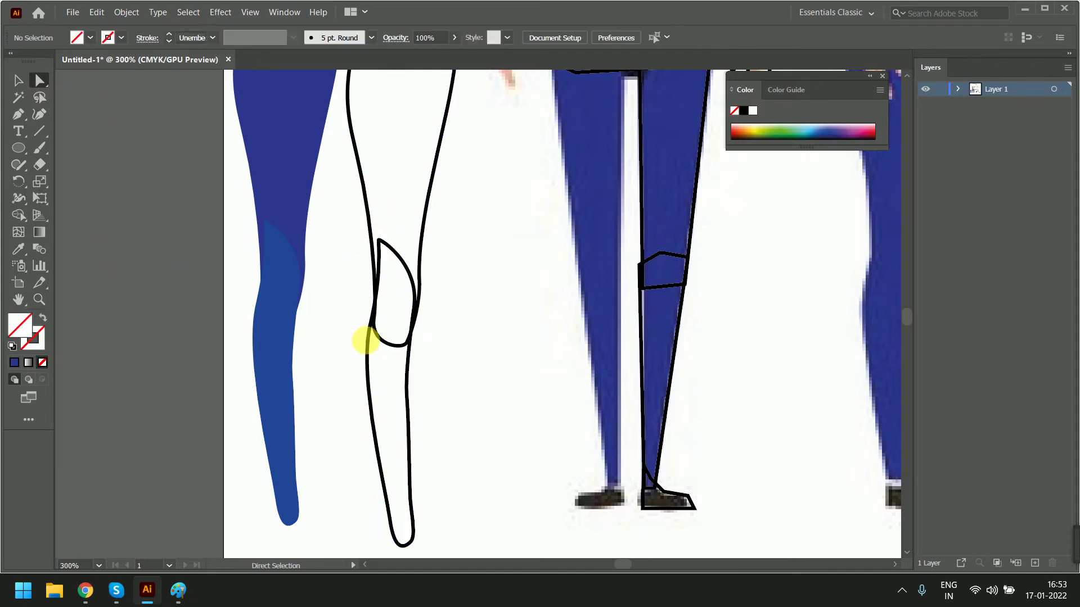
pyautogui.press('p')
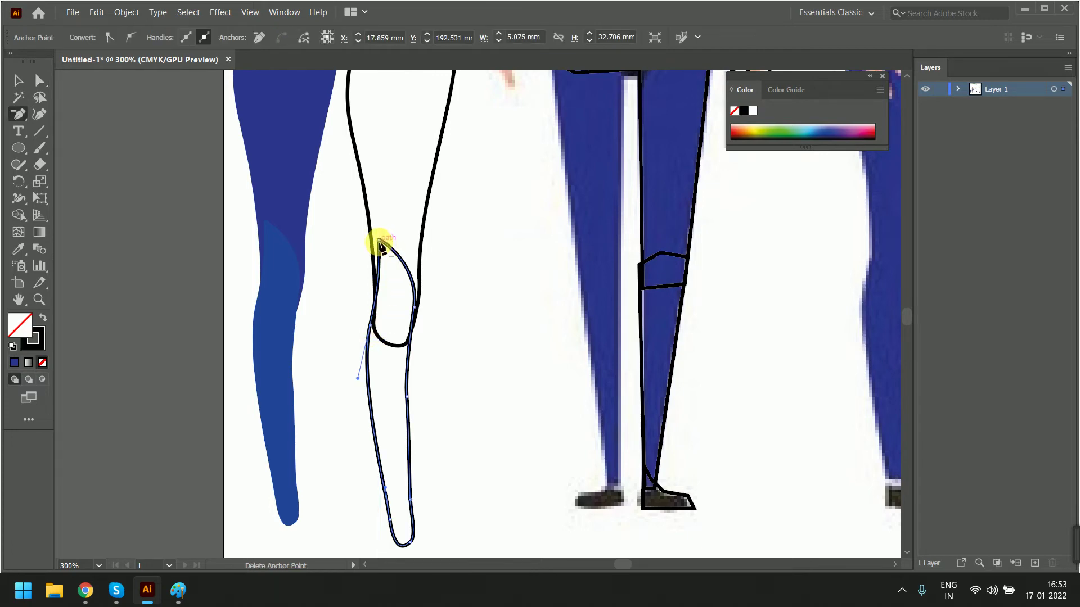
pyautogui.click(381, 243)
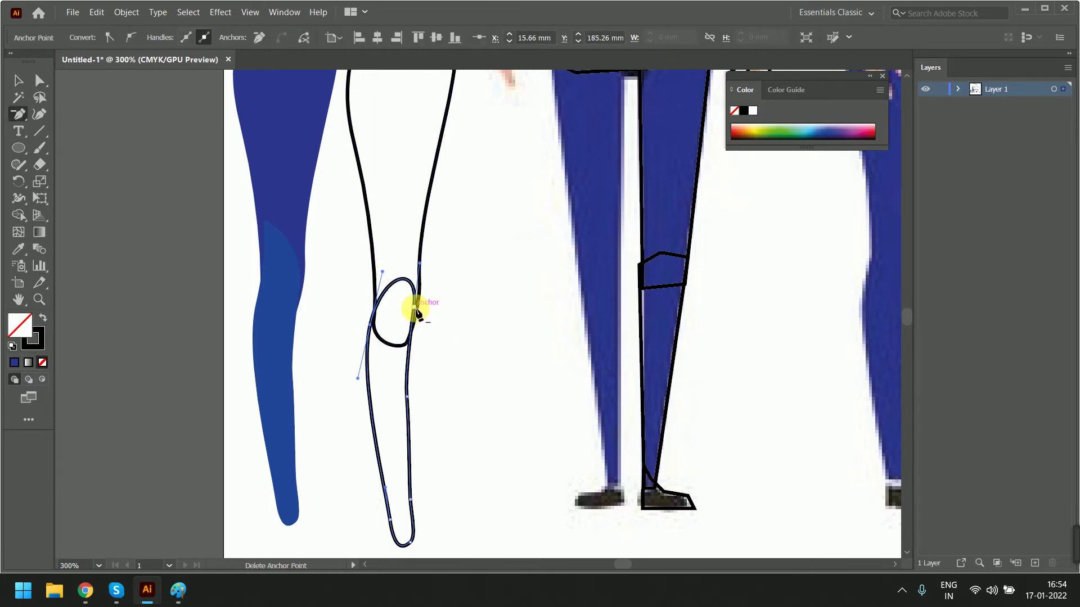
pyautogui.click(39, 80)
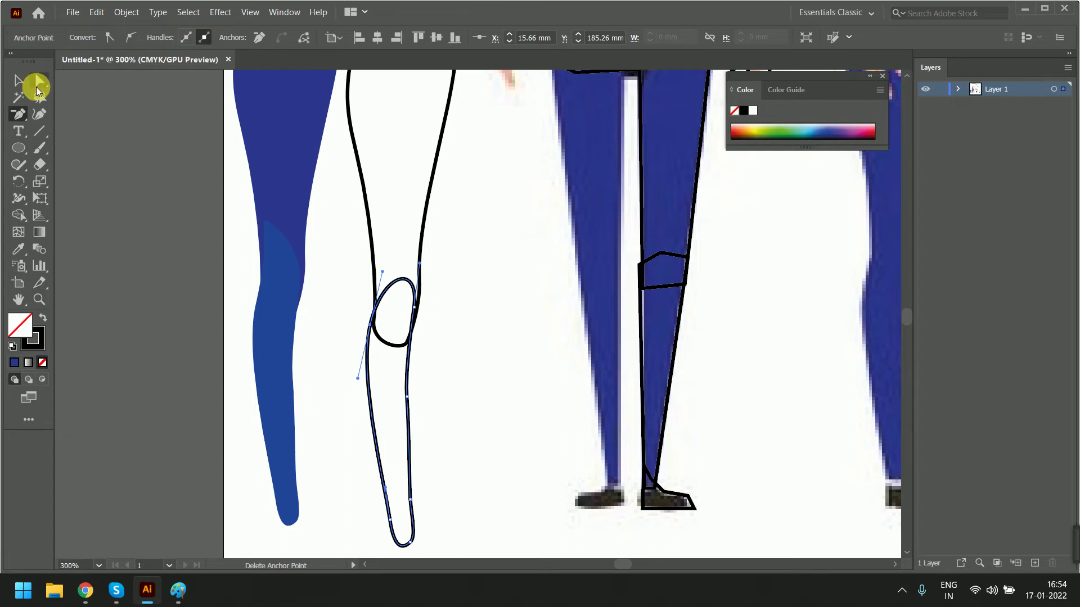
pyautogui.moveTo(420, 310); pyautogui.dragTo(410, 339)
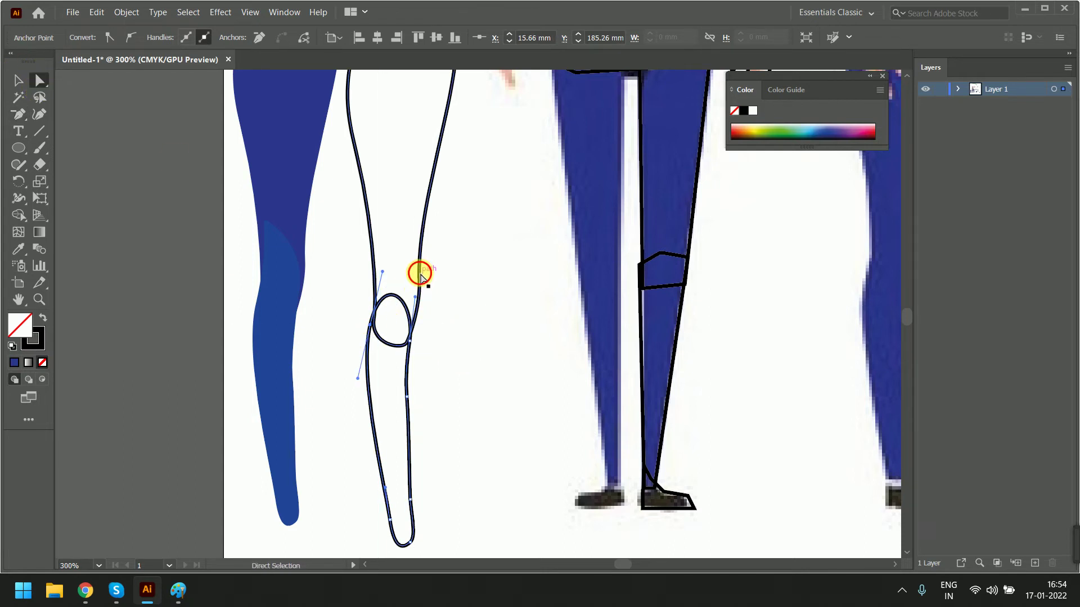
pyautogui.moveTo(408, 335)
pyautogui.mouseDown()
pyautogui.moveTo(412, 319)
pyautogui.moveTo(410, 337)
pyautogui.moveTo(375, 316)
pyautogui.mouseUp()
pyautogui.click(376, 324)
pyautogui.click(143, 264)
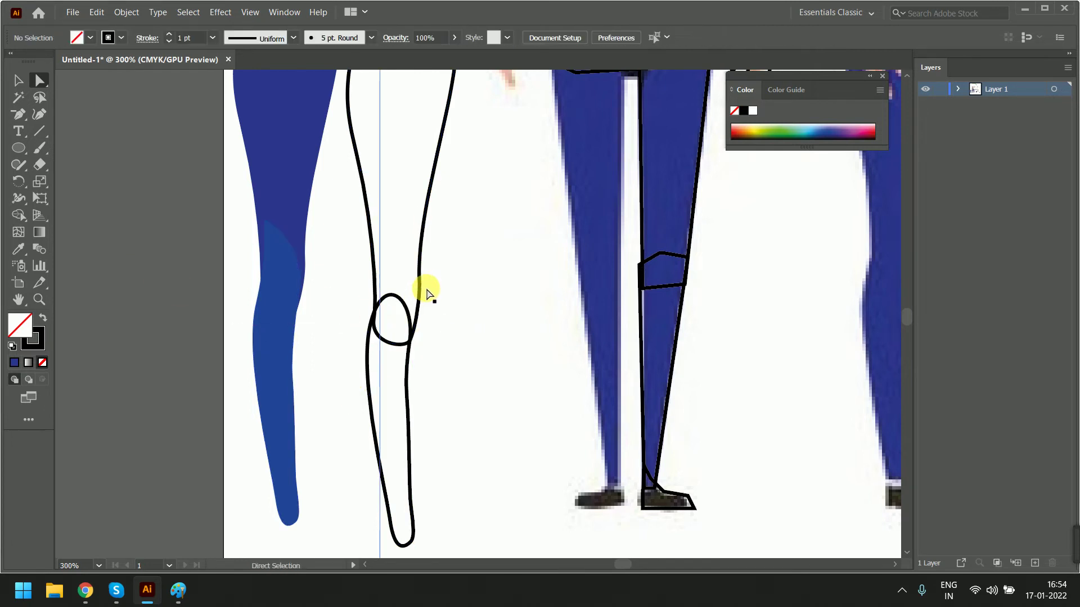
# Draw an ellipse over the knee and resize it into a narrower tilted oval.
pyautogui.click(18, 148)
pyautogui.moveTo(371, 301); pyautogui.dragTo(415, 345)
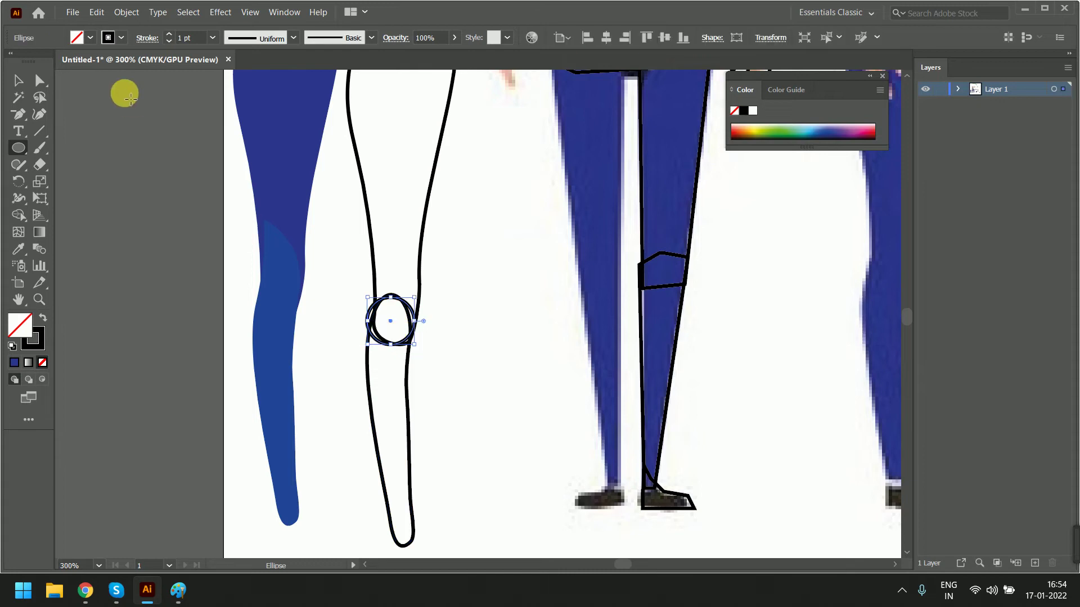
pyautogui.click(27, 81)
pyautogui.click(405, 302)
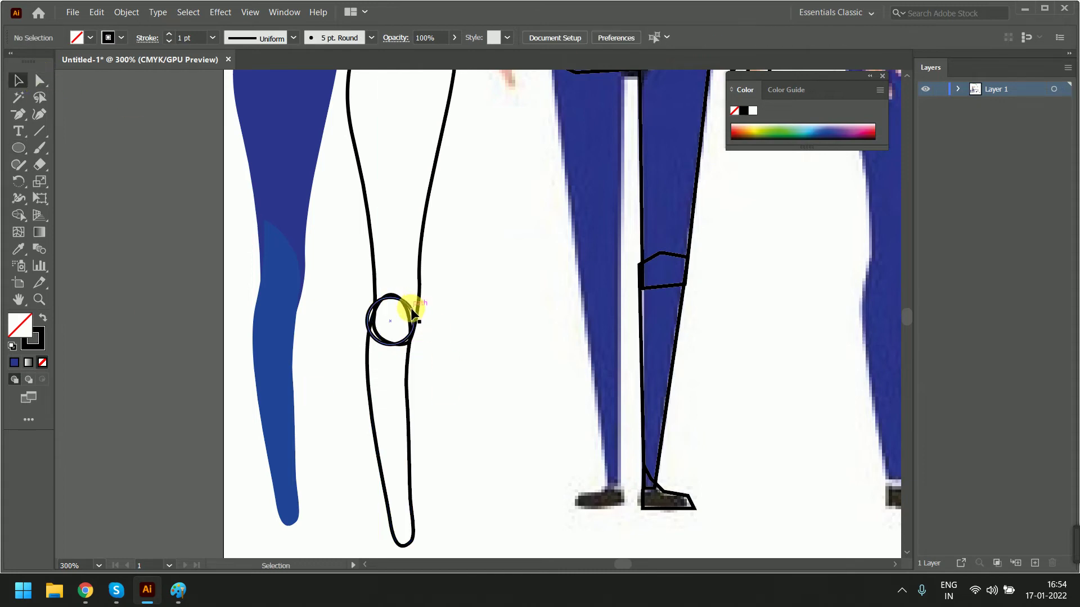
pyautogui.click(406, 321)
pyautogui.moveTo(415, 308); pyautogui.dragTo(422, 306)
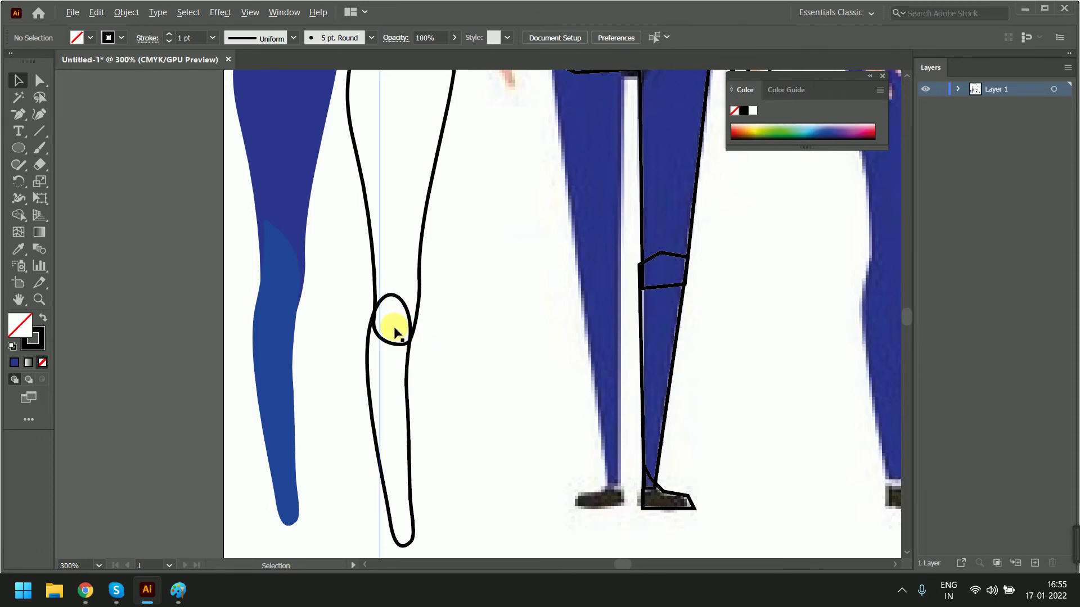
# Zoom in and draw a circle over the knee of the traced leg.
pyautogui.keyDown('alt'); pyautogui.scroll(1, 394, 332); pyautogui.keyUp('alt')
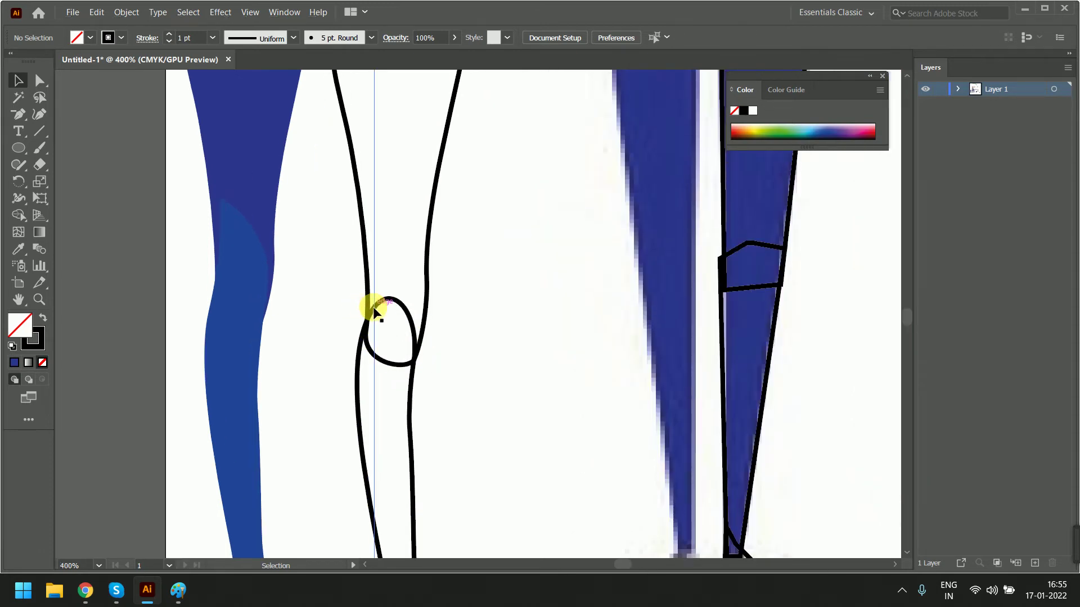
pyautogui.keyDown('alt'); pyautogui.scroll(1, 374, 309); pyautogui.keyUp('alt')
pyautogui.keyDown('alt'); pyautogui.scroll(1, 374, 309); pyautogui.keyUp('alt')
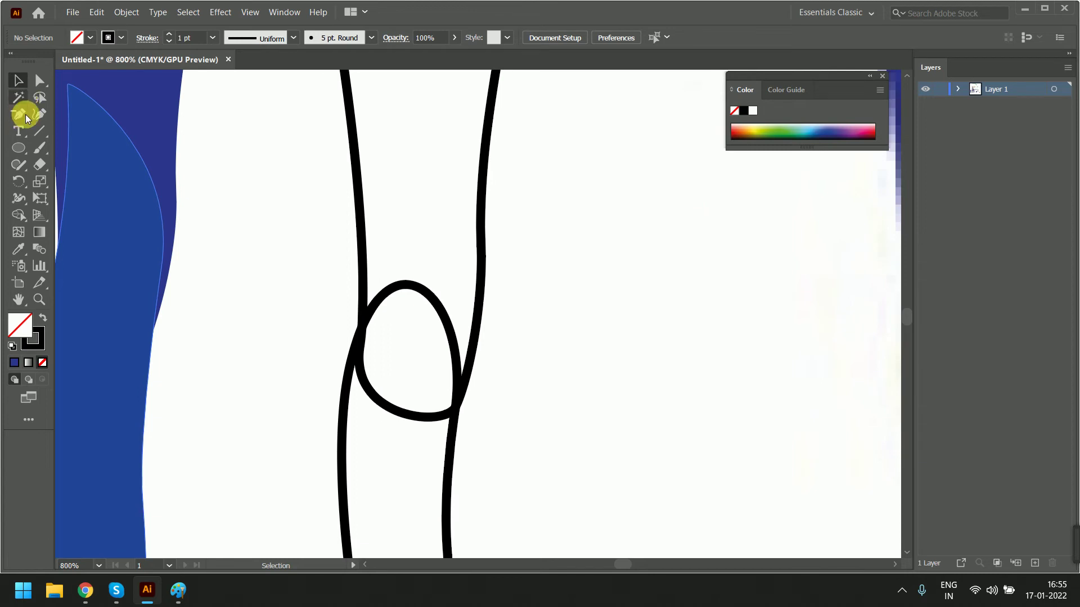
pyautogui.click(19, 149)
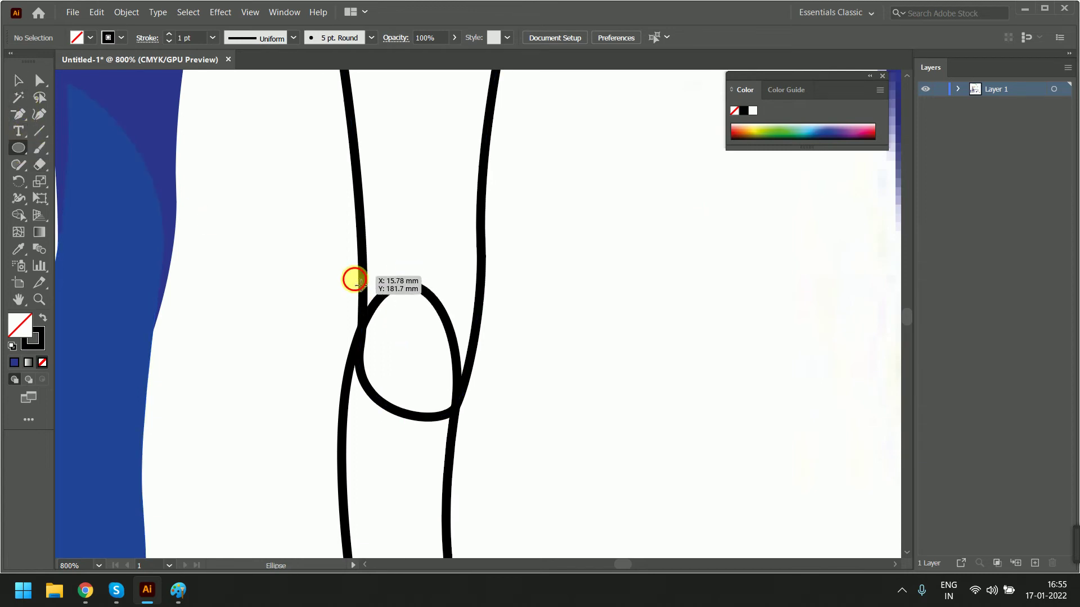
pyautogui.moveTo(354, 280); pyautogui.dragTo(422, 405)
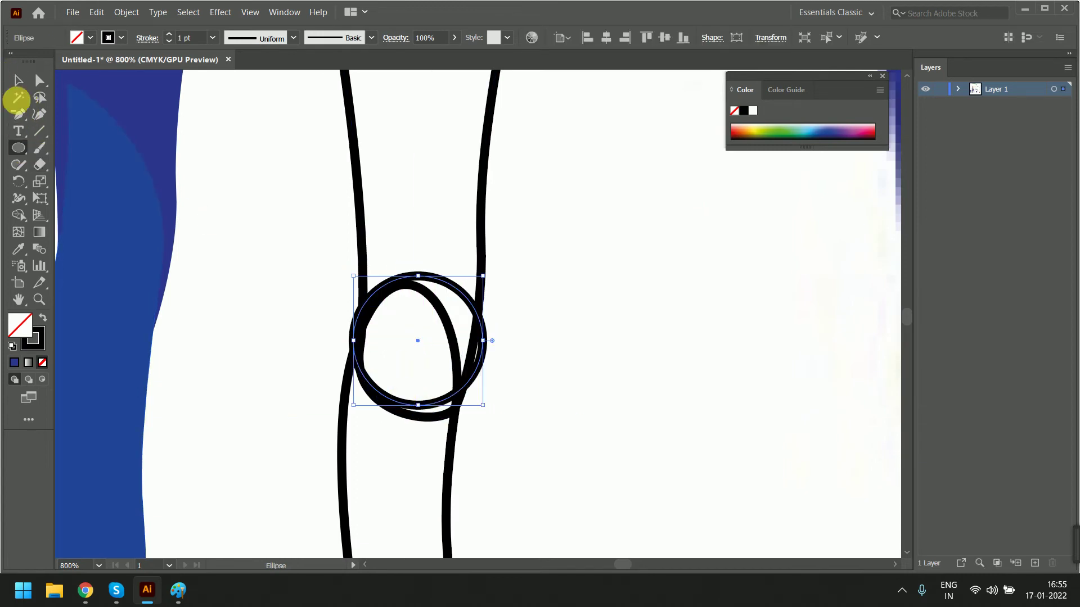
# Nudge the knee circle down and up until it sits inside the knee loop.
pyautogui.click(18, 81)
pyautogui.moveTo(460, 298); pyautogui.dragTo(458, 315)
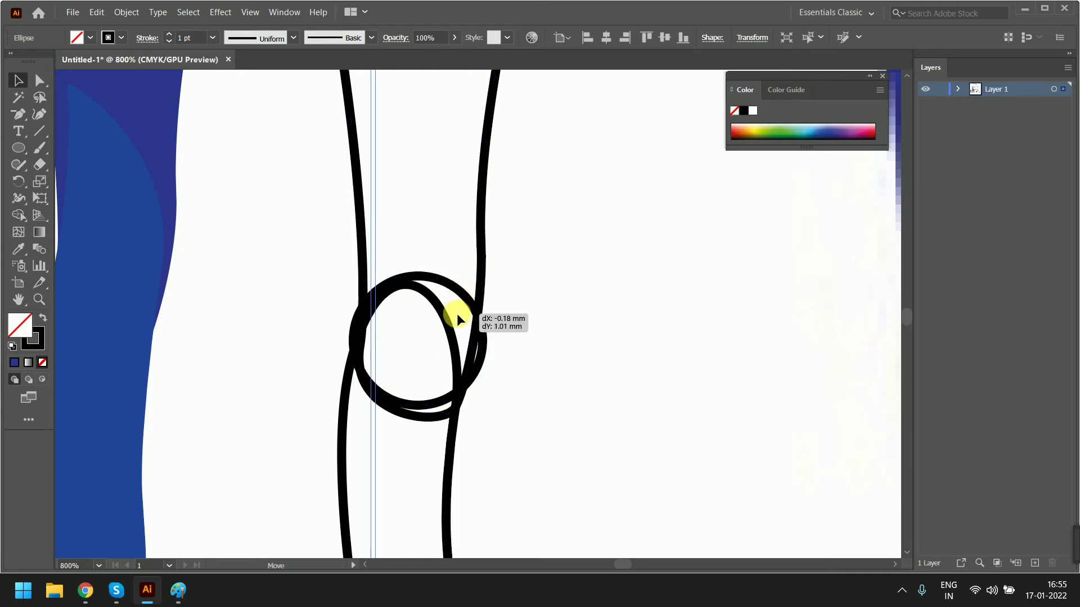
pyautogui.click(519, 319)
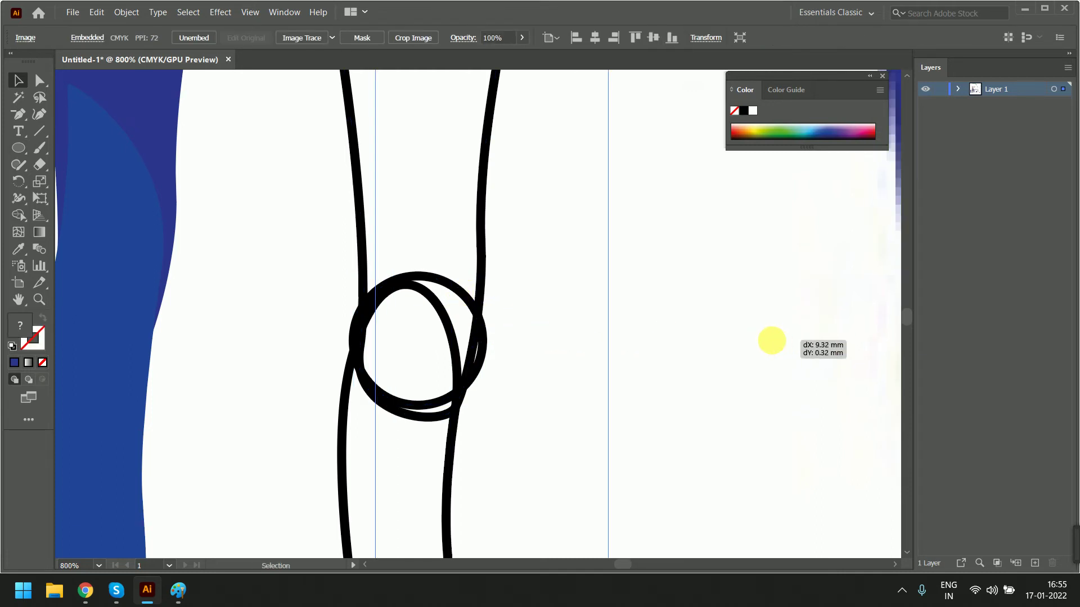
pyautogui.click(472, 308)
pyautogui.moveTo(475, 309)
pyautogui.mouseDown()
pyautogui.moveTo(479, 321)
pyautogui.moveTo(466, 308)
pyautogui.mouseUp()
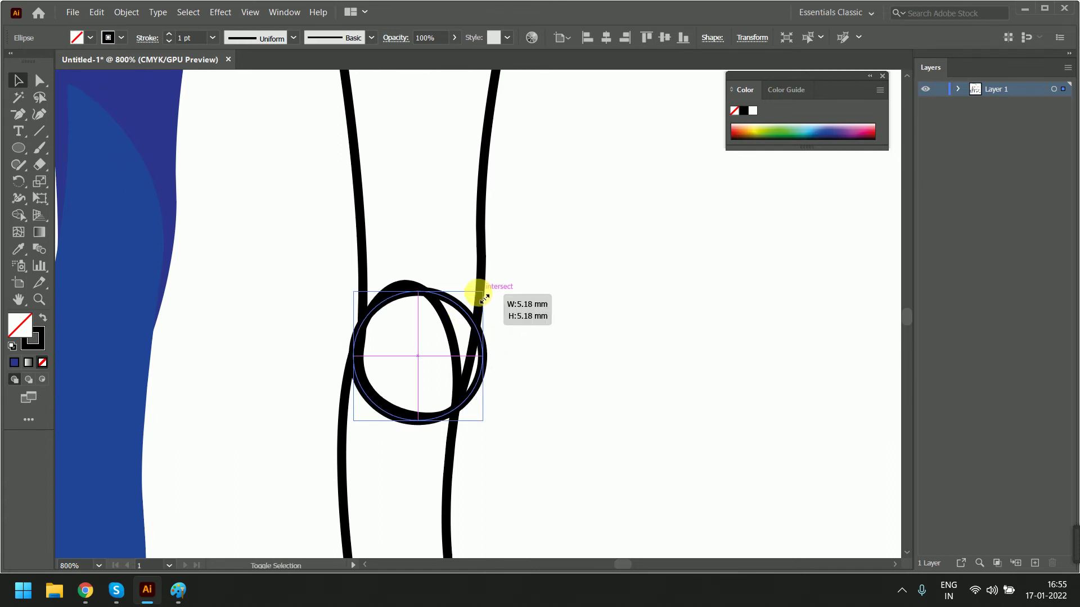
pyautogui.click(409, 340)
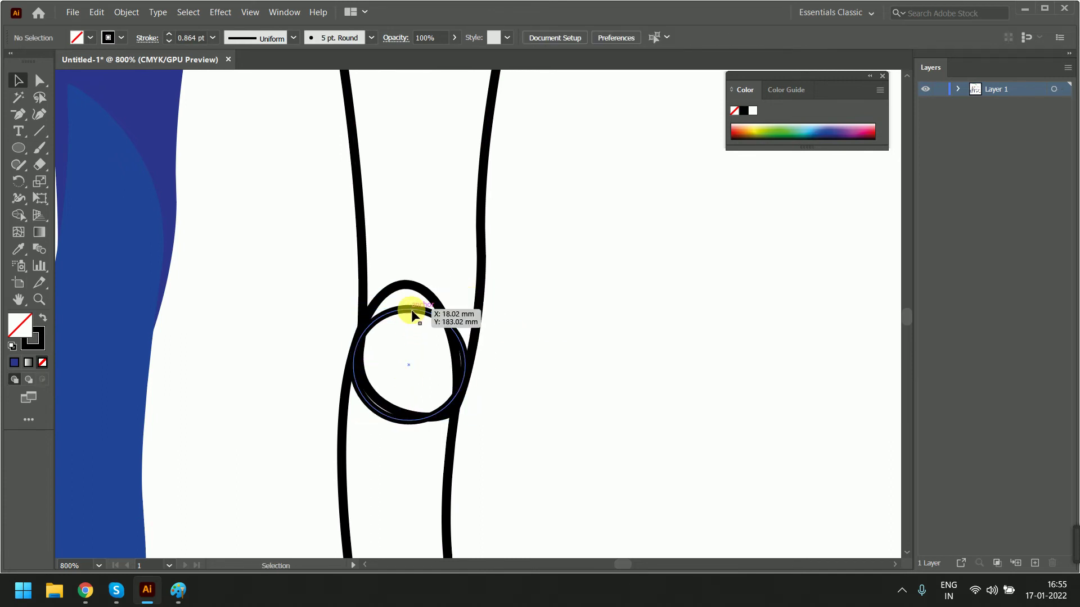
pyautogui.click(436, 314)
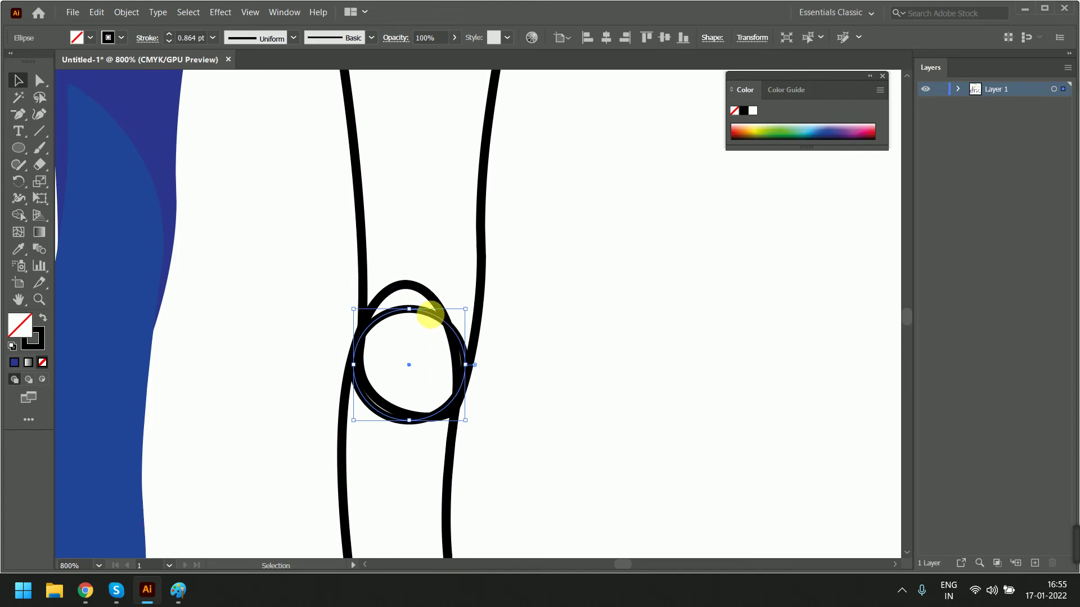
pyautogui.moveTo(431, 315); pyautogui.dragTo(434, 309)
# Select the leg outline path and zoom back out to show the whole leg.
pyautogui.click(299, 270)
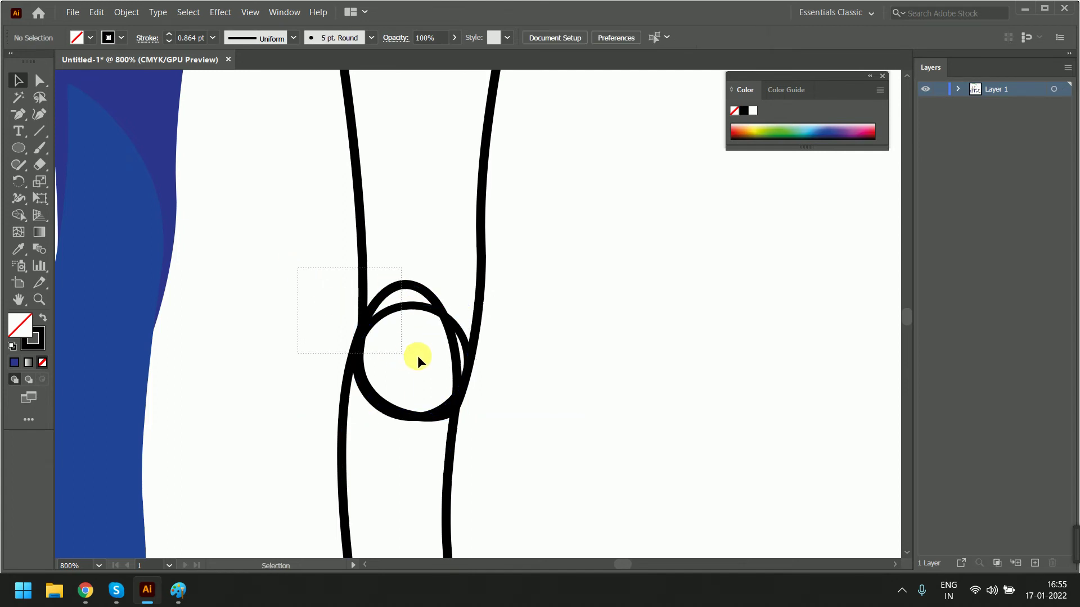
pyautogui.moveTo(425, 356); pyautogui.dragTo(428, 359)
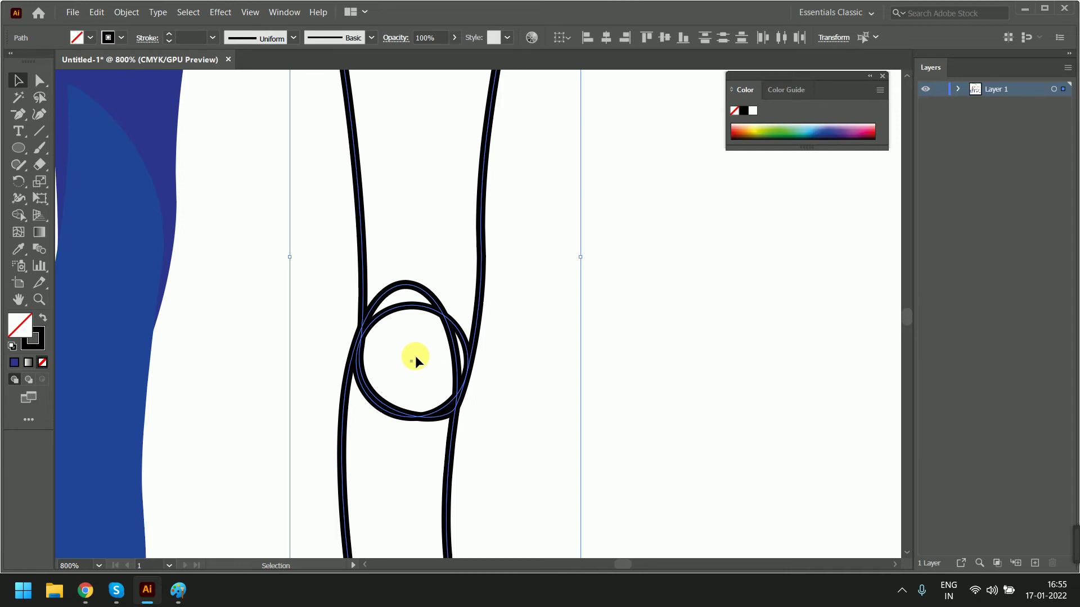
pyautogui.click(238, 334)
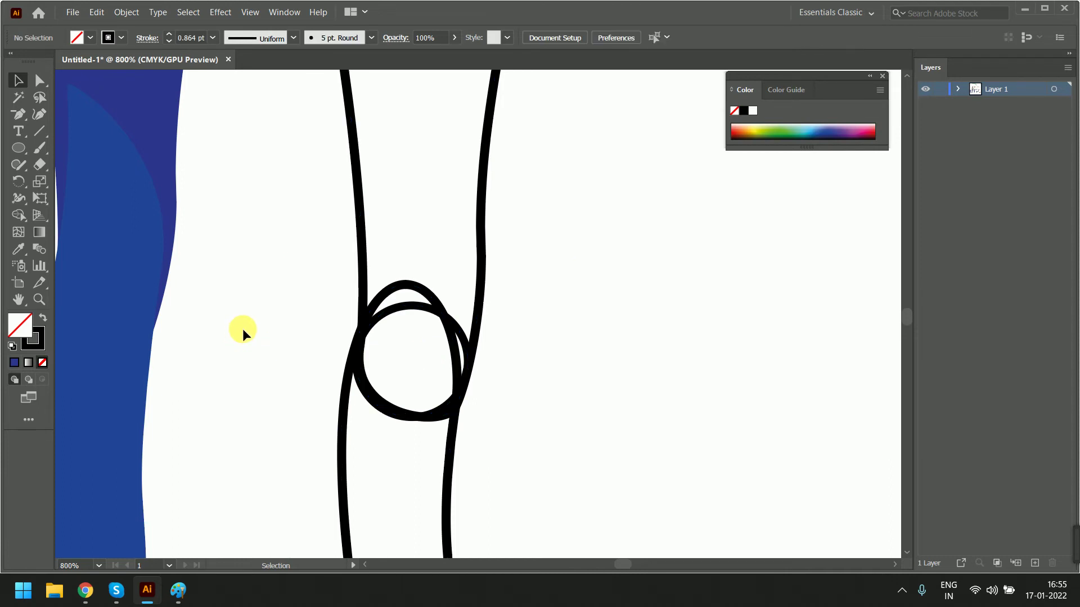
pyautogui.click(426, 296)
pyautogui.click(562, 355)
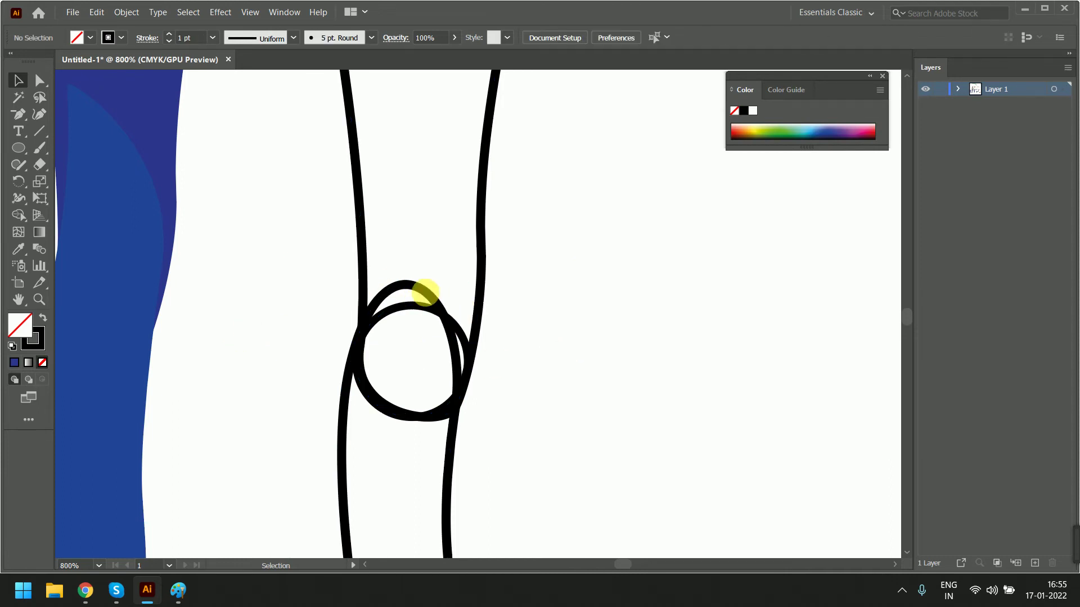
pyautogui.click(422, 294)
pyautogui.scroll(-1, 476, 304)
pyautogui.scroll(-1, 476, 304)
# Rotate the selected shin path around the knee so it swings toward the lower right.
pyautogui.scroll(-1, 472, 301)
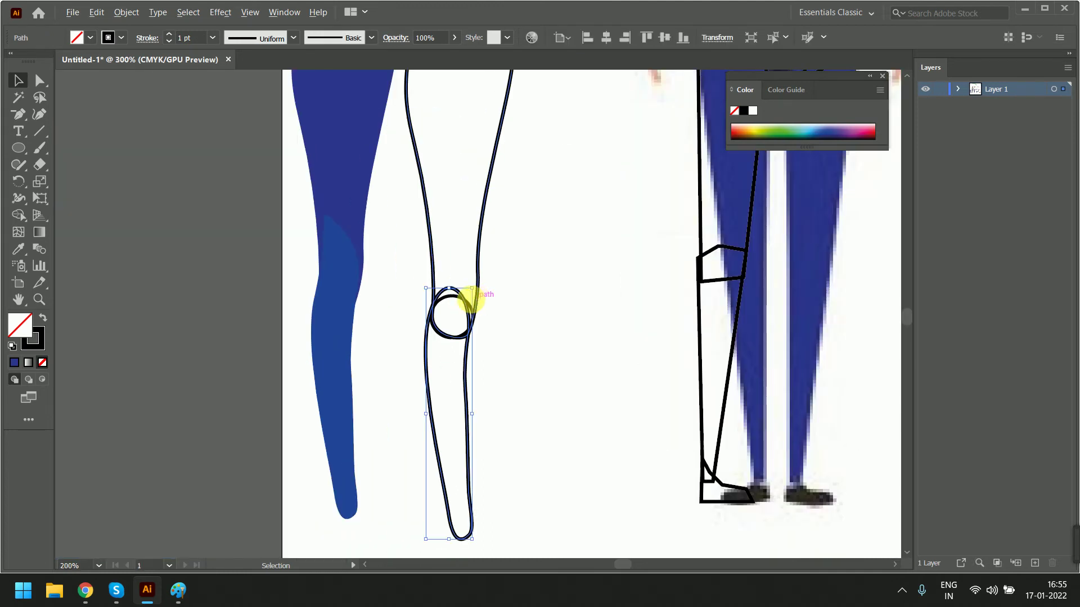
pyautogui.click(45, 204)
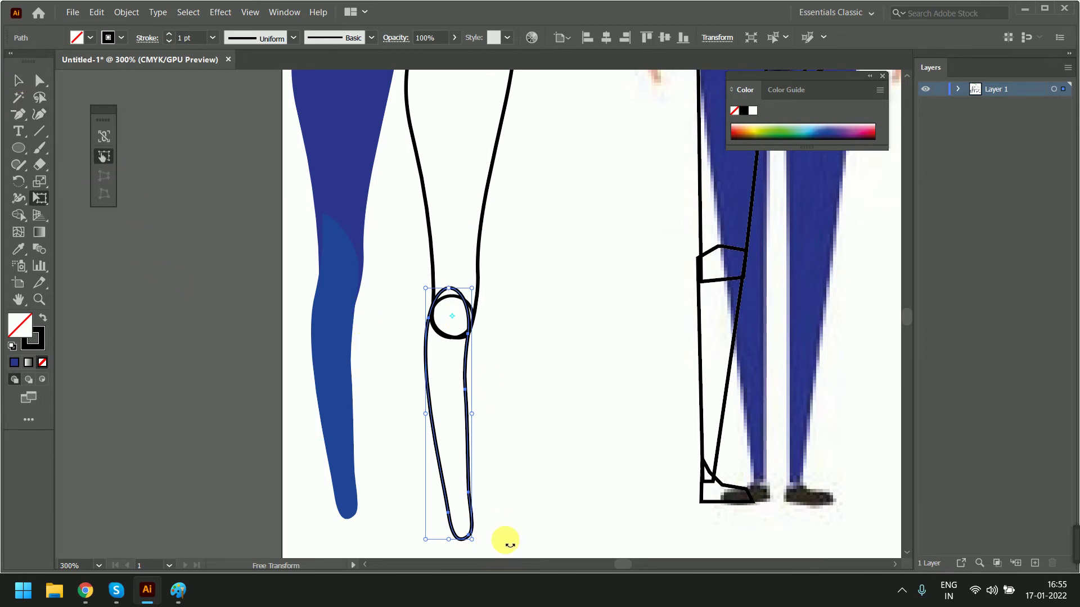
pyautogui.moveTo(506, 535); pyautogui.dragTo(591, 416)
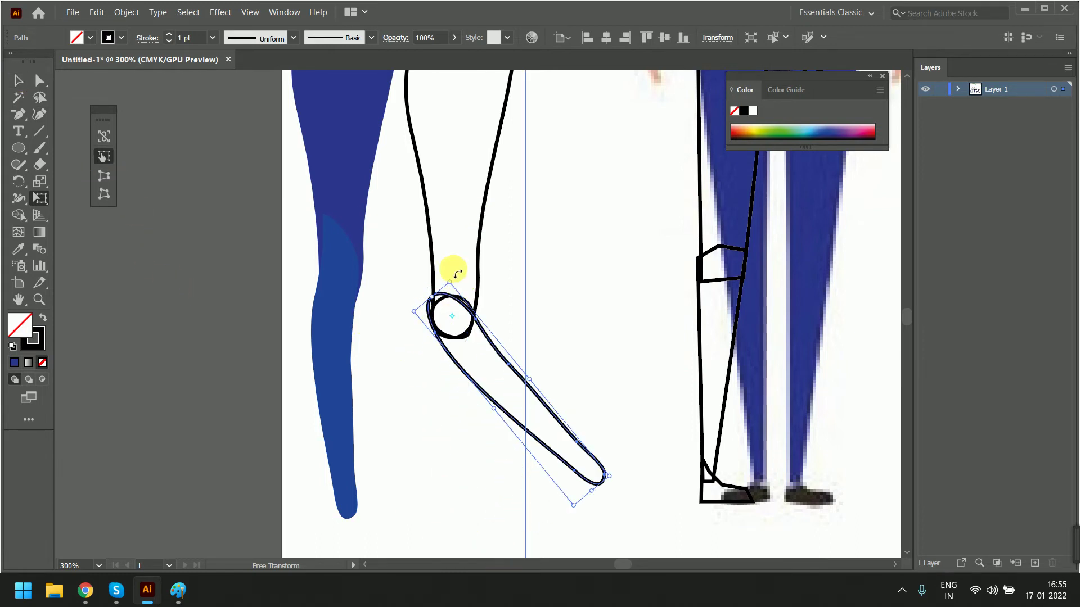
pyautogui.scroll(1, 424, 298)
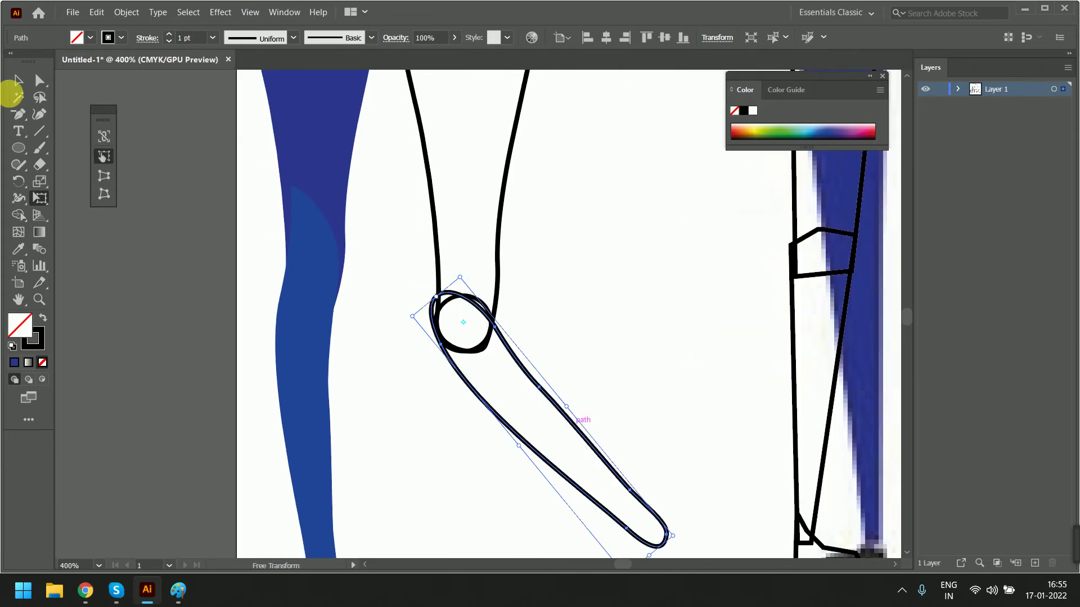
pyautogui.click(39, 80)
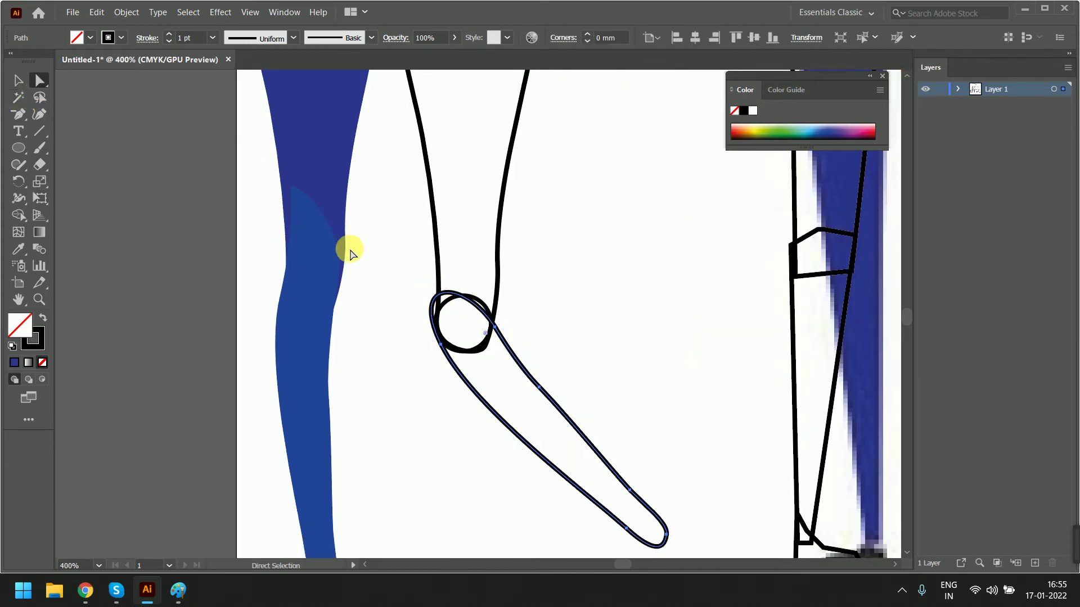
# Reshape the knee loop curve by moving its lower-left anchor's handle.
pyautogui.click(441, 344)
pyautogui.click(408, 280)
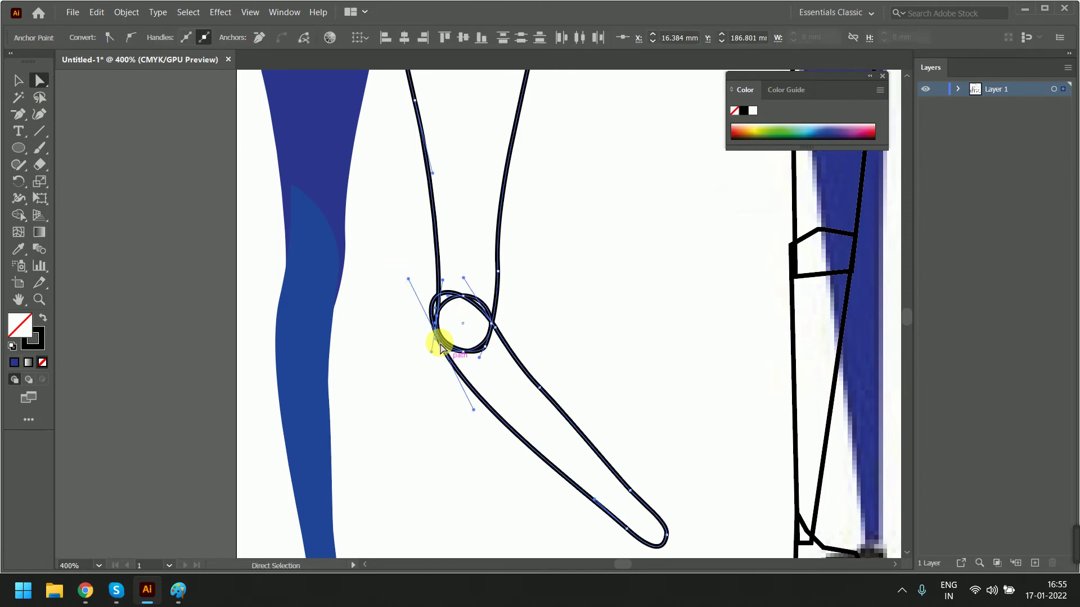
pyautogui.click(415, 366)
pyautogui.click(441, 346)
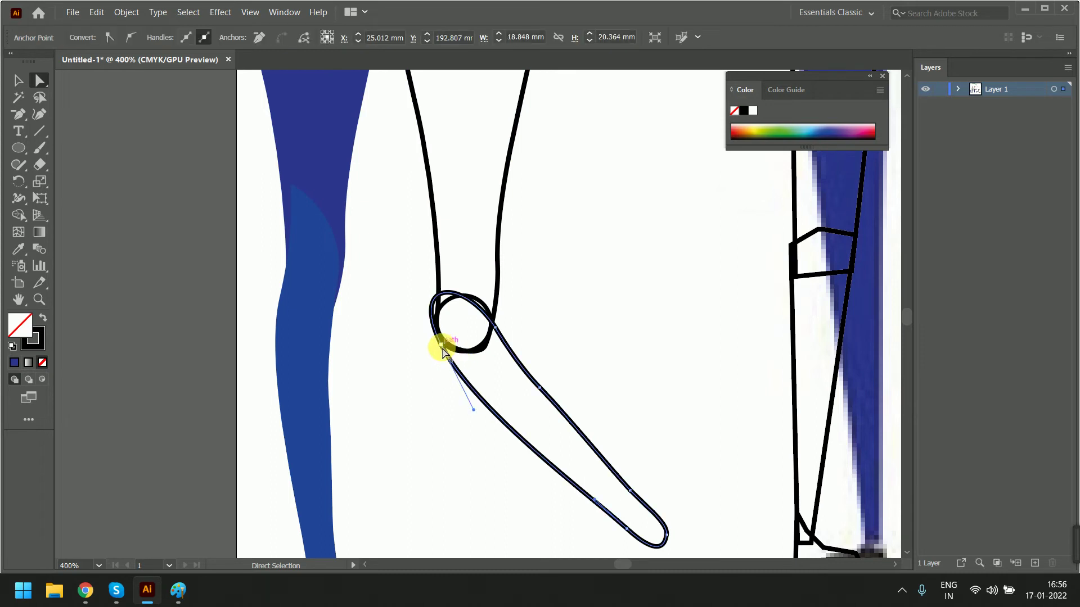
pyautogui.click(409, 283)
pyautogui.moveTo(410, 281); pyautogui.dragTo(421, 308)
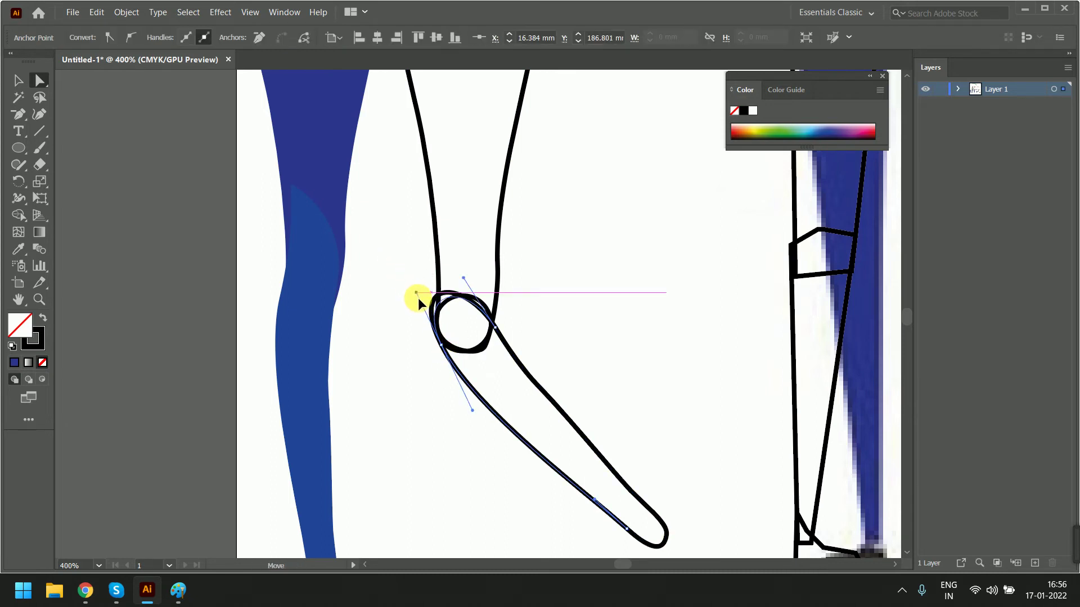
pyautogui.click(496, 333)
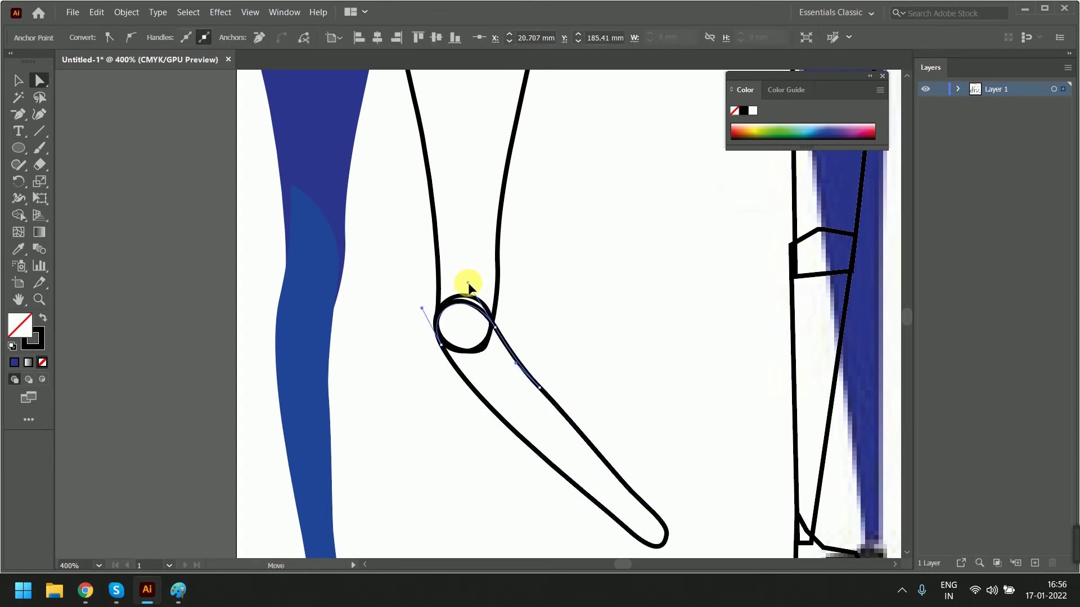
pyautogui.moveTo(443, 349); pyautogui.dragTo(445, 350)
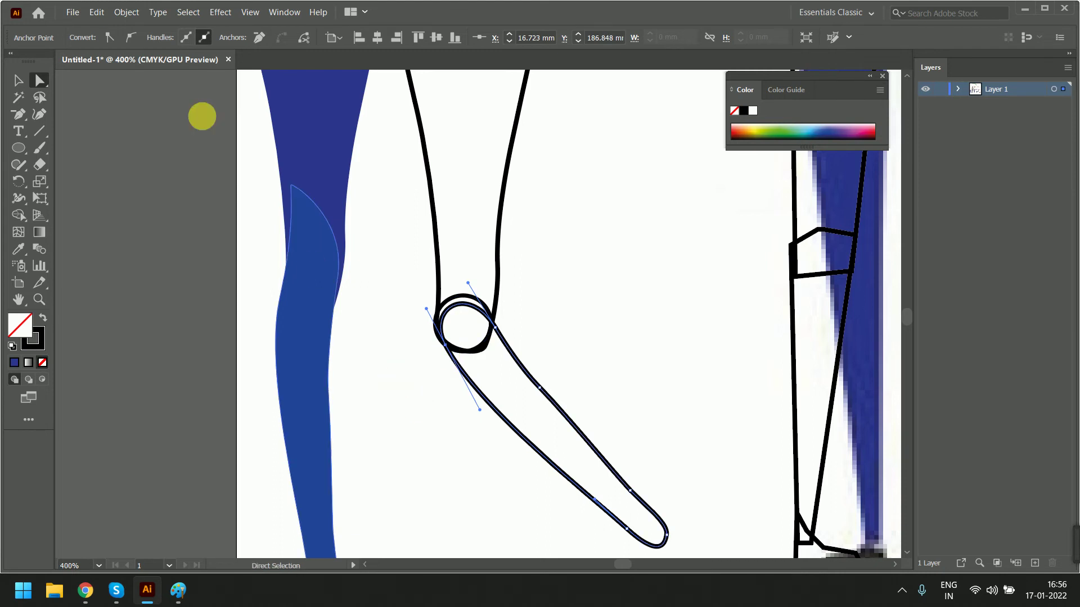
# Nudge the lower-leg outline up and left with the arrow keys.
pyautogui.click(18, 81)
pyautogui.click(519, 329)
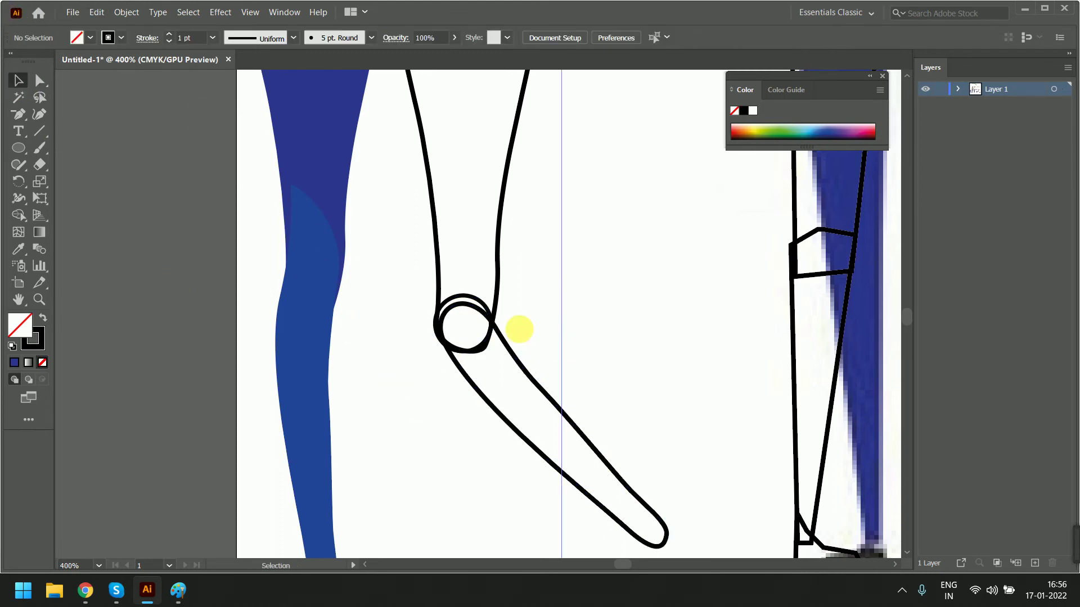
pyautogui.click(470, 377)
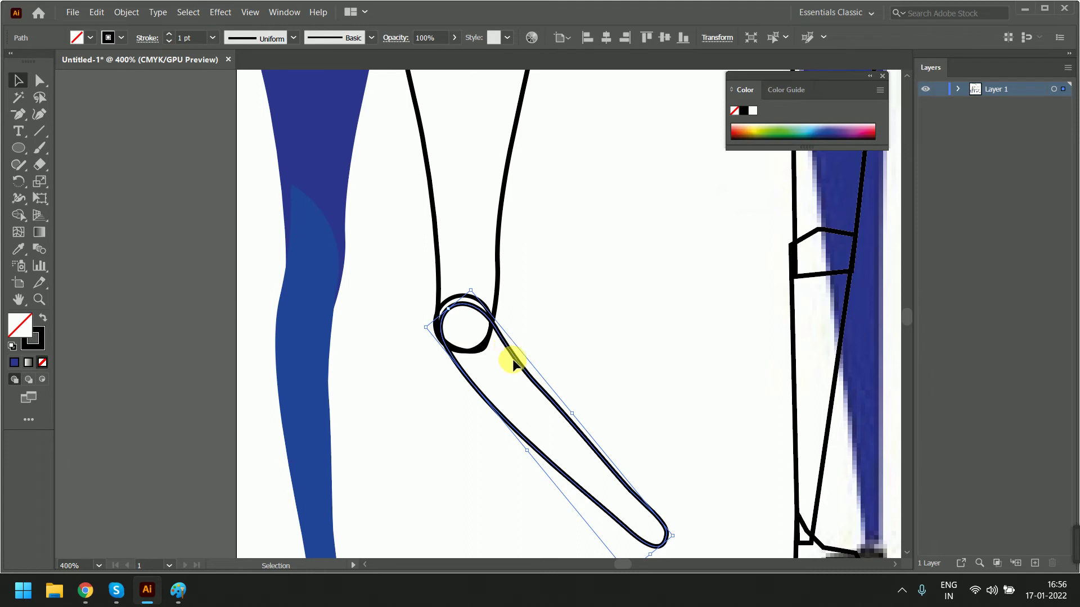
pyautogui.press('Left')
pyautogui.press('Up')
pyautogui.press('Left')
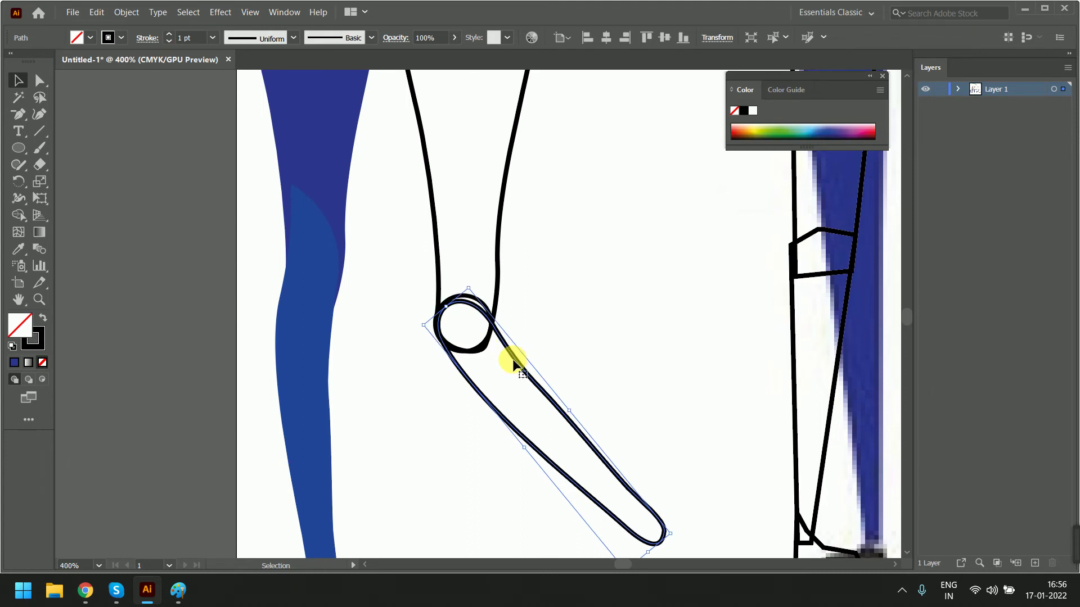
pyautogui.press('Up')
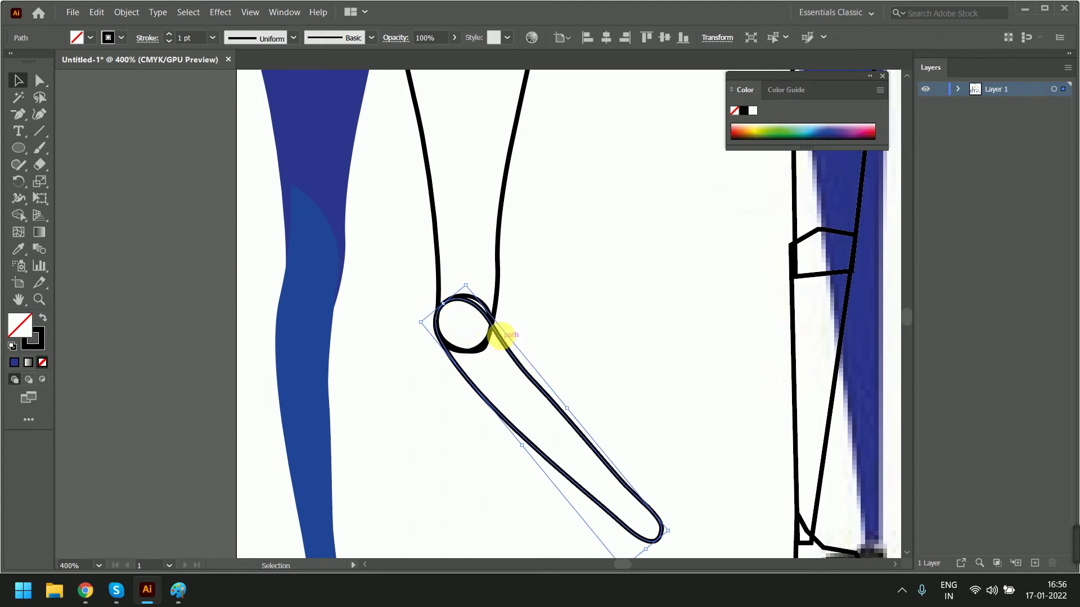
# Draw a small circle for the knee joint and place it on the knee loop.
pyautogui.press('l')
pyautogui.moveTo(591, 276)
pyautogui.mouseDown()
pyautogui.moveTo(648, 332)
pyautogui.moveTo(487, 312)
pyautogui.moveTo(493, 332)
pyautogui.mouseUp()
pyautogui.press('v')
pyautogui.click(563, 320)
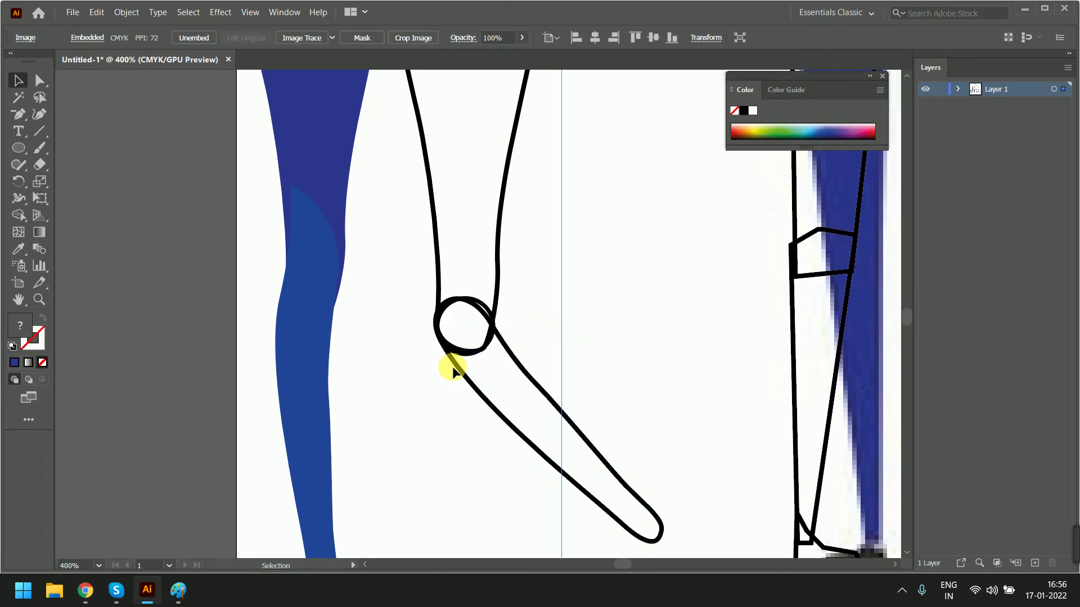
pyautogui.scroll(-3, 487, 267)
# Rotate the lower-leg outline around the knee so it angles down-left.
pyautogui.scroll(2, 487, 268)
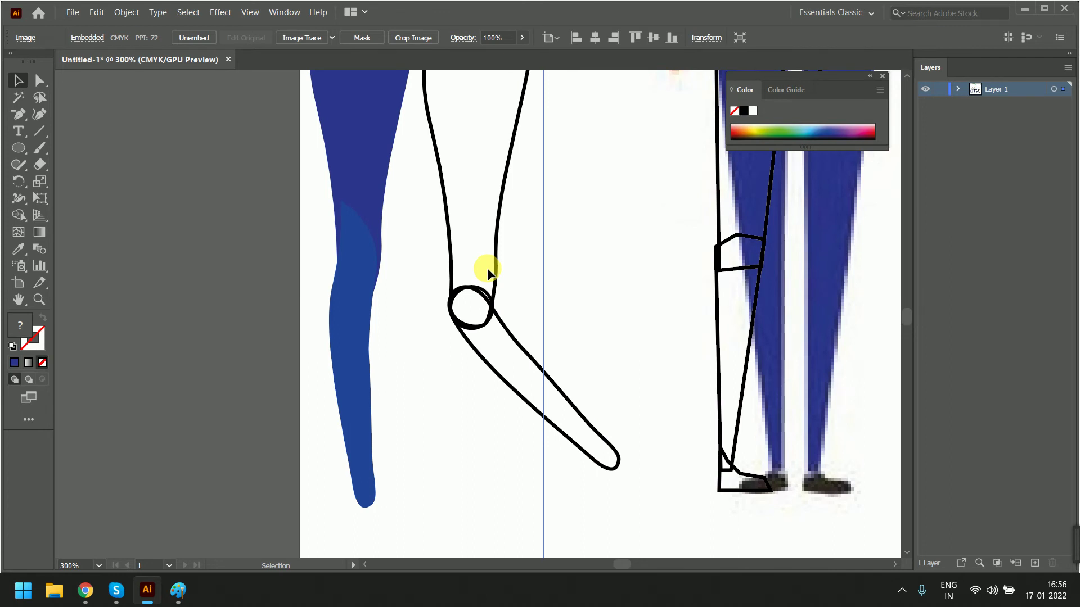
pyautogui.click(517, 346)
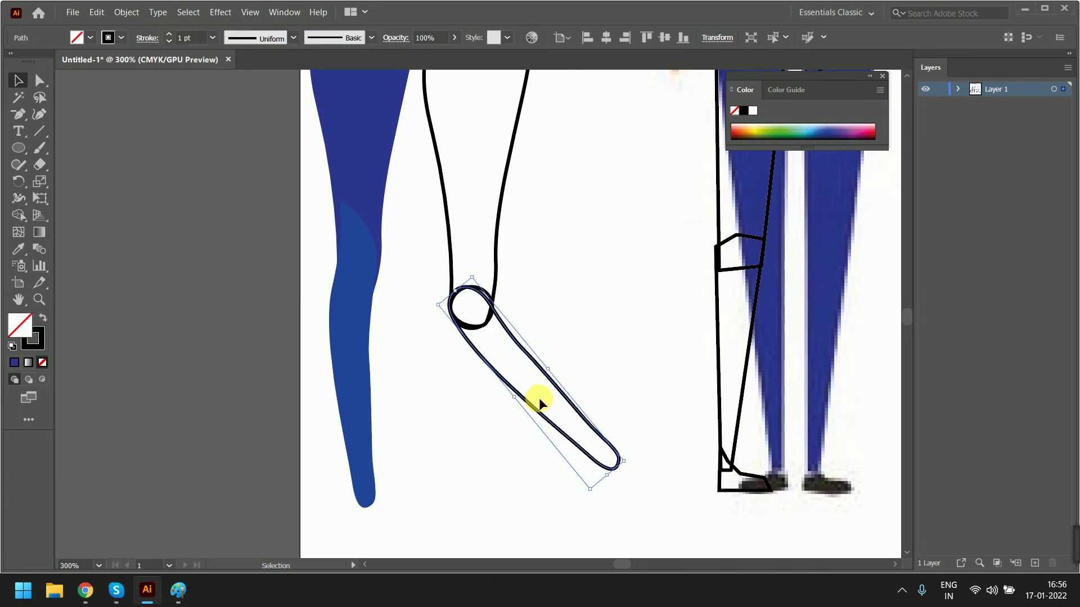
pyautogui.click(39, 198)
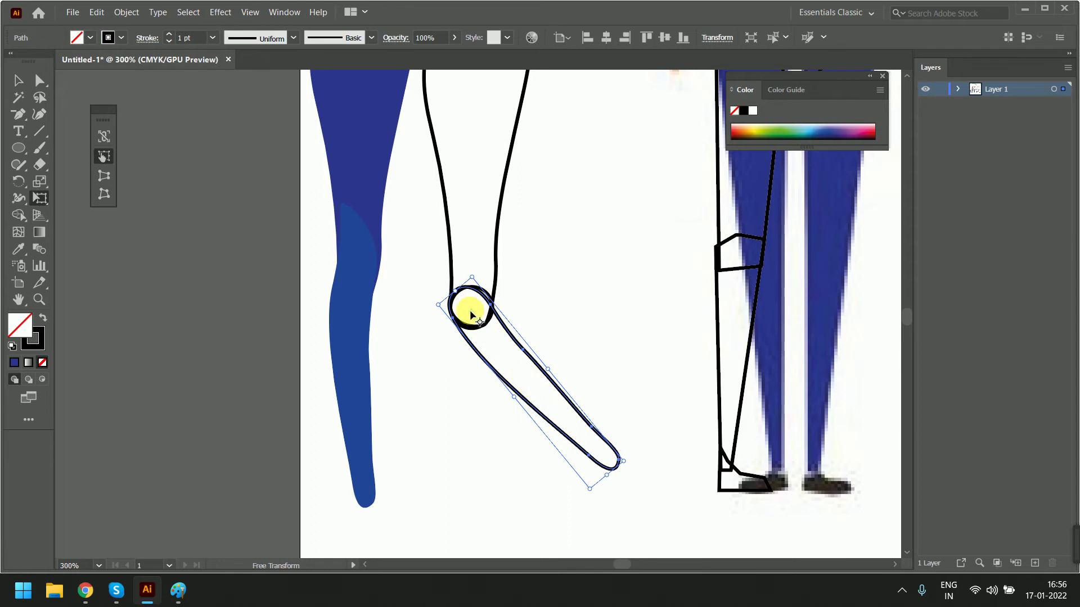
pyautogui.moveTo(633, 446); pyautogui.dragTo(389, 459)
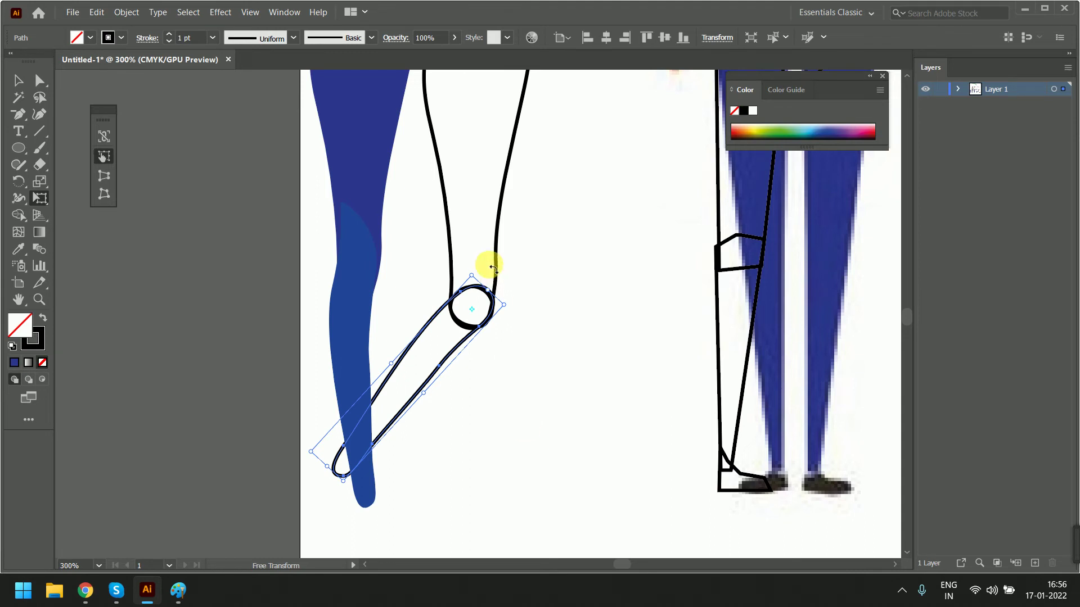
# Nudge the rotated lower leg down and left to line up beside the blue leg.
pyautogui.click(18, 81)
pyautogui.click(528, 349)
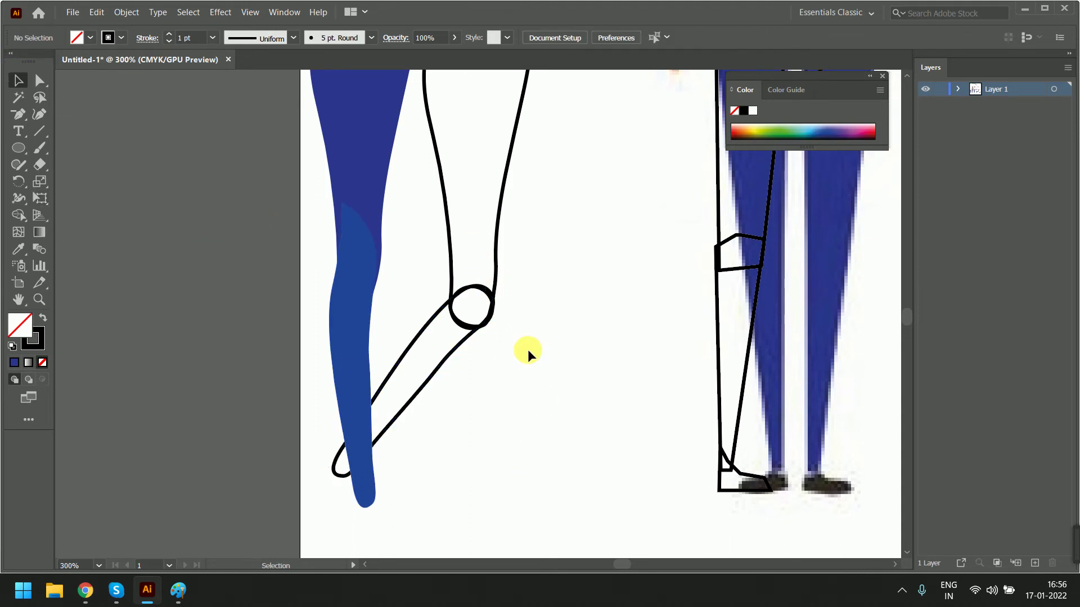
pyautogui.click(460, 350)
pyautogui.press('Down')
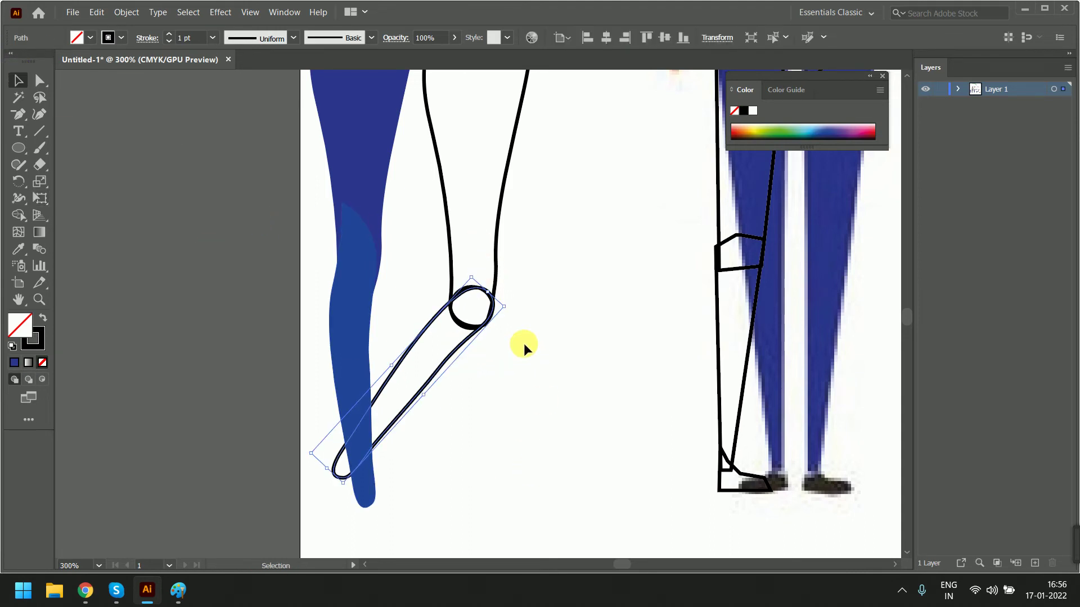
pyautogui.press('Left')
pyautogui.press('Down')
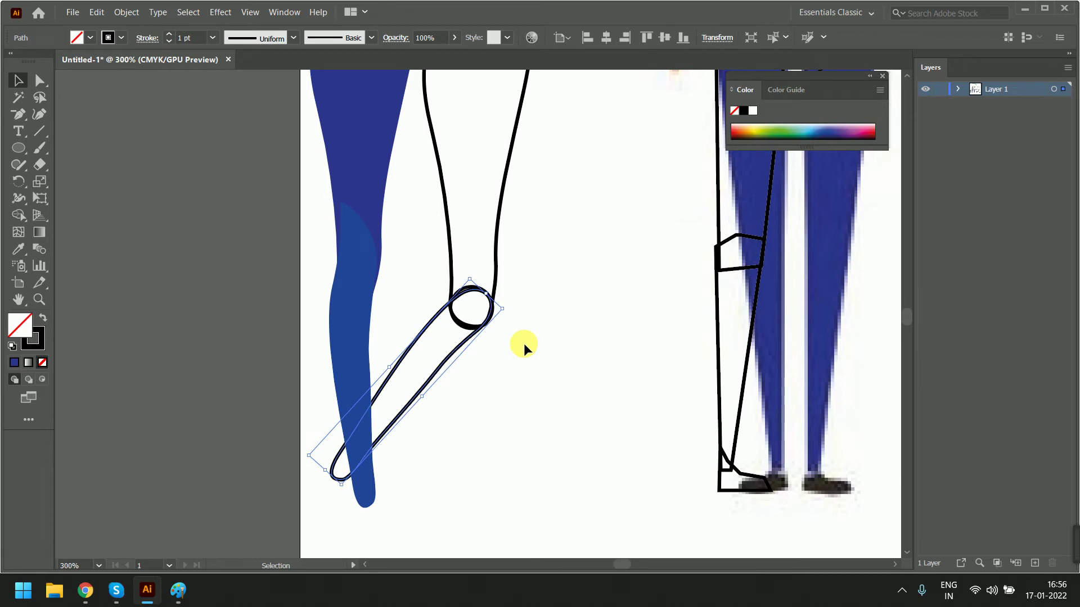
pyautogui.click(215, 269)
pyautogui.scroll(-2, 466, 309)
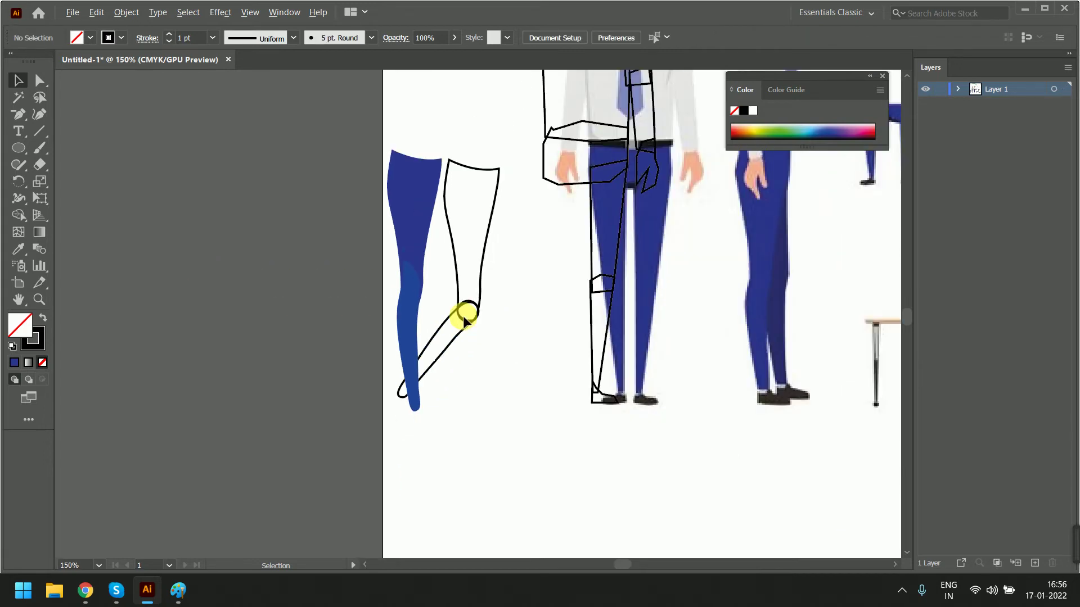
pyautogui.scroll(-1, 509, 332)
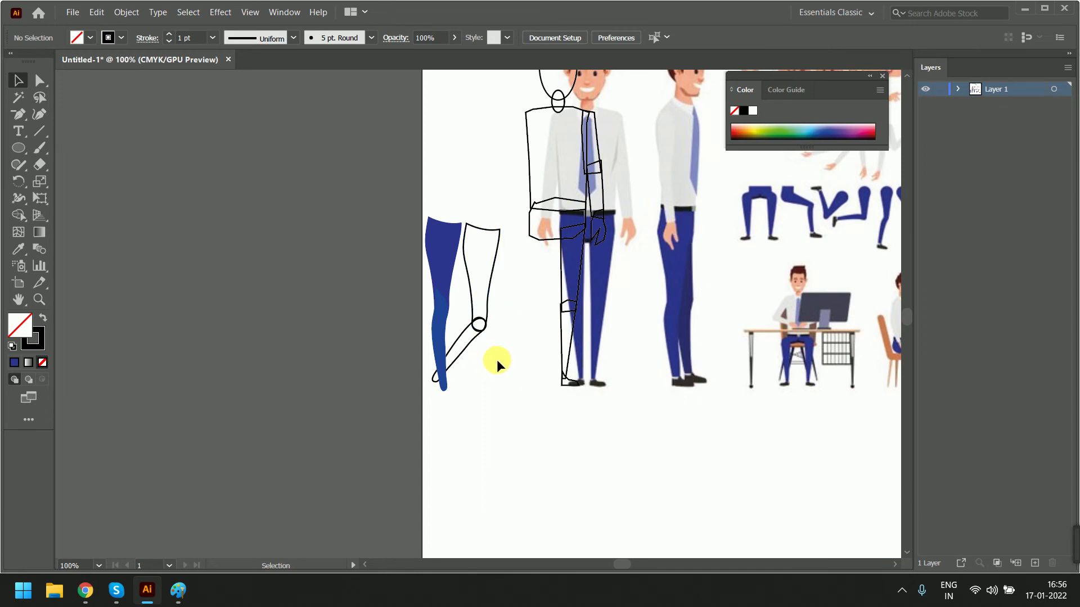
pyautogui.scroll(1, 493, 327)
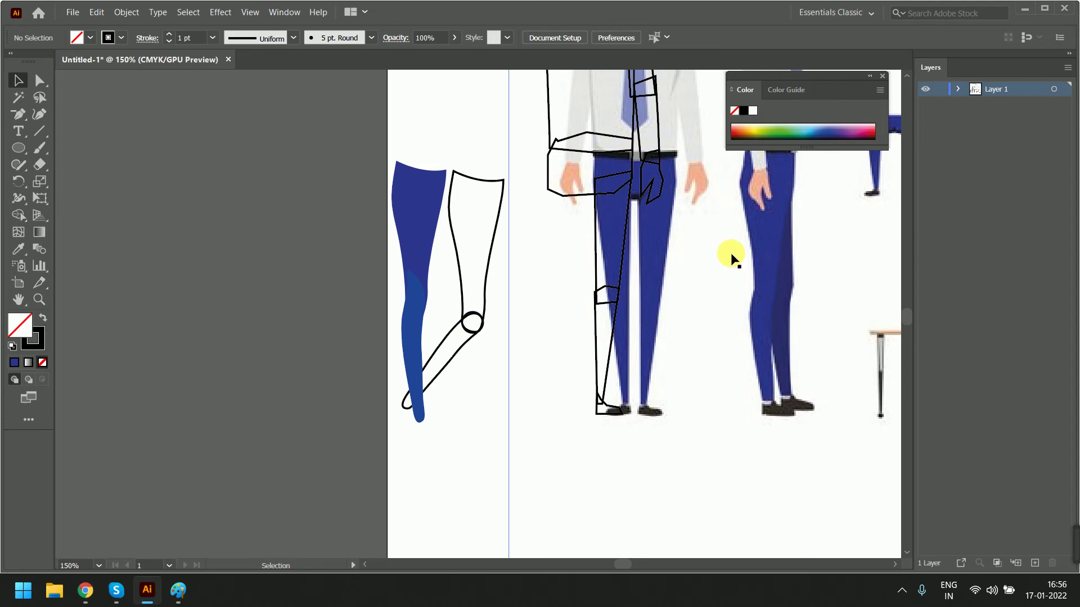
pyautogui.moveTo(727, 254); pyautogui.dragTo(446, 380)
pyautogui.moveTo(808, 328); pyautogui.dragTo(550, 323)
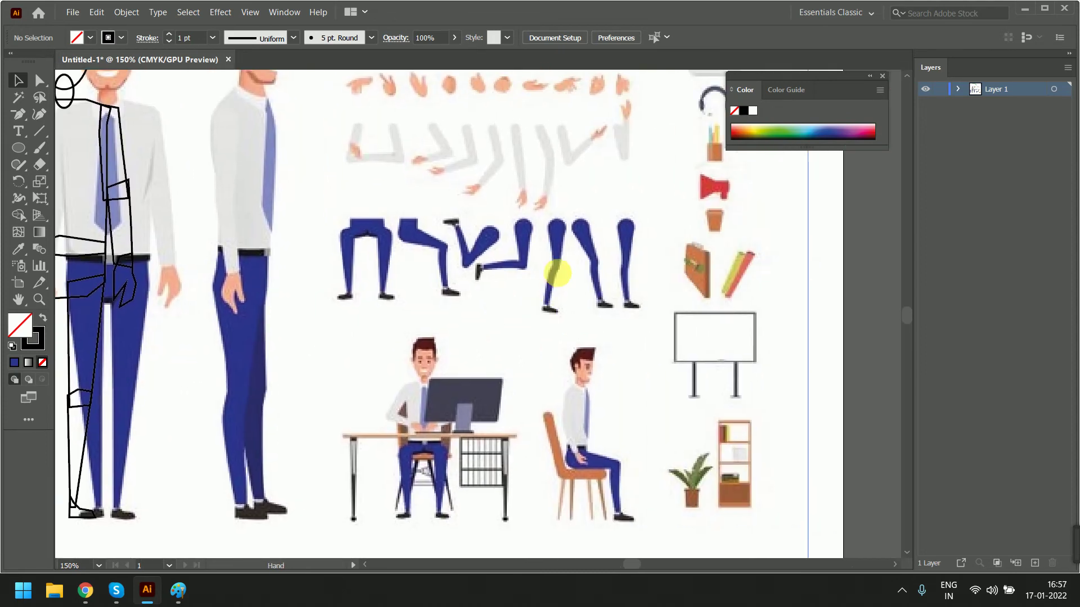
pyautogui.scroll(1, 579, 270)
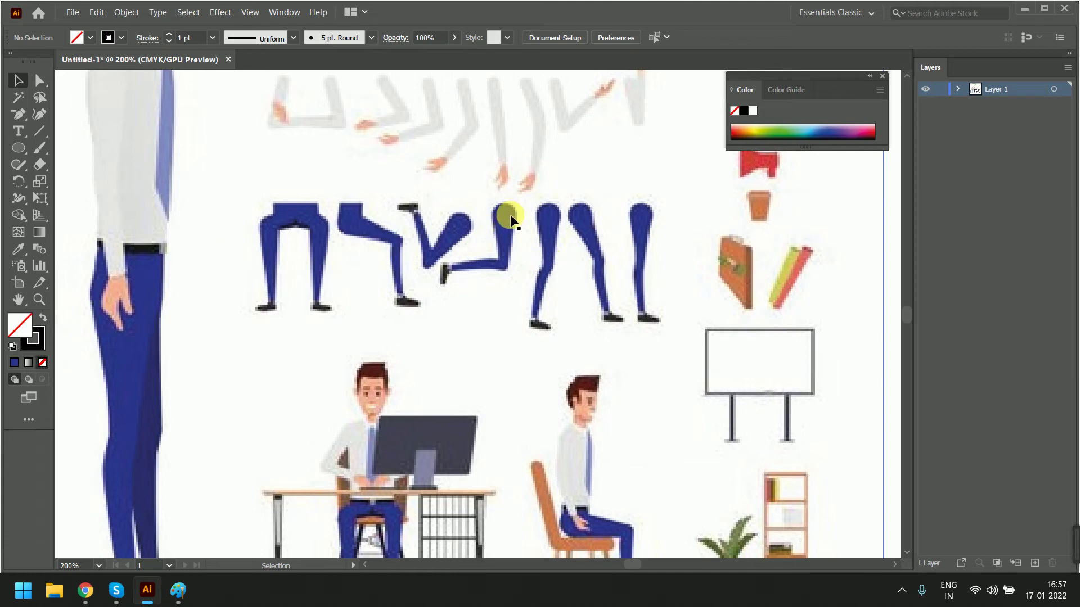
pyautogui.moveTo(467, 180); pyautogui.dragTo(495, 265)
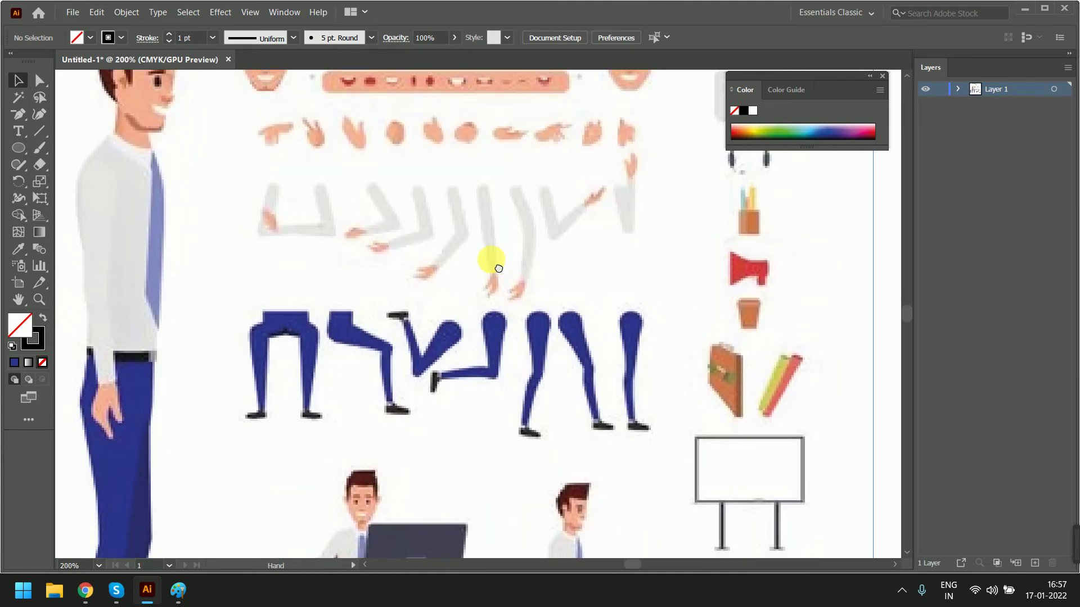
pyautogui.moveTo(591, 386); pyautogui.dragTo(590, 282)
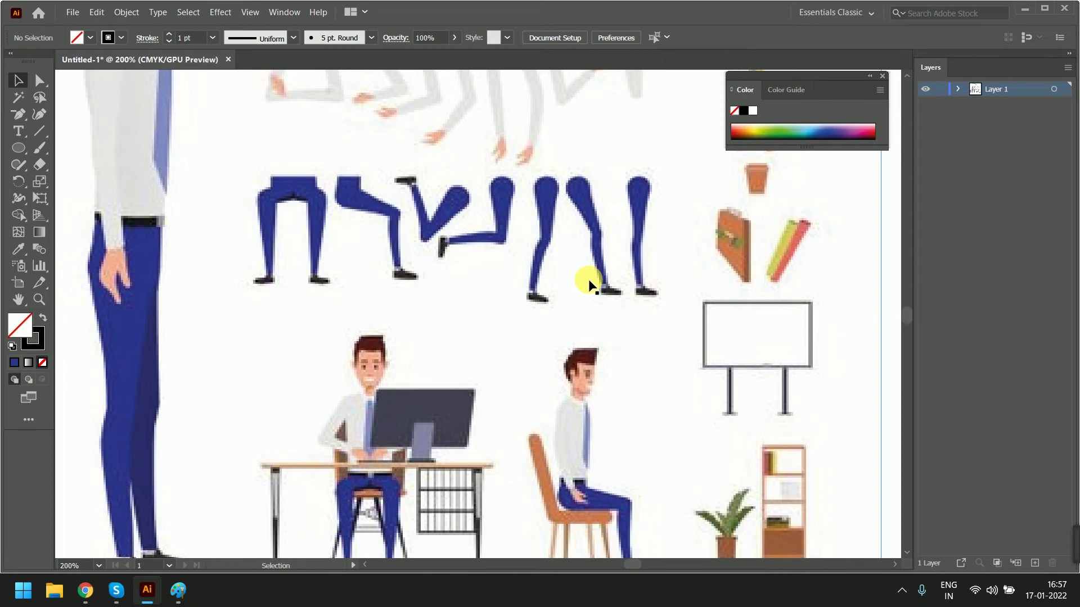
pyautogui.moveTo(414, 205); pyautogui.dragTo(550, 342)
pyautogui.moveTo(197, 121); pyautogui.dragTo(385, 276)
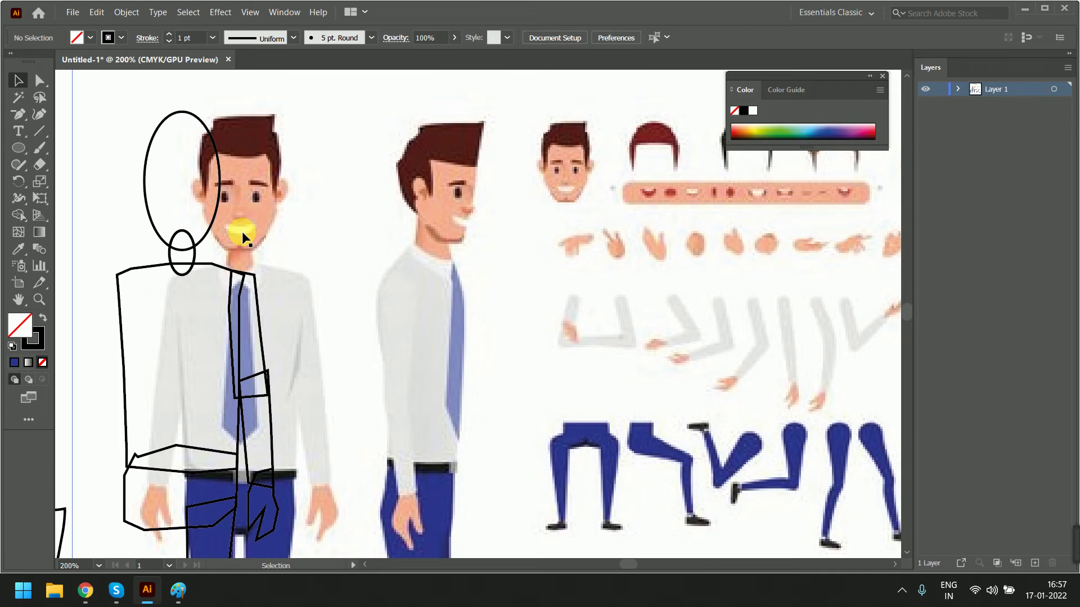
pyautogui.click(413, 309)
# Shift the reference character sheet left so the businessman sits under the head and waist outlines.
pyautogui.scroll(-1, 413, 311)
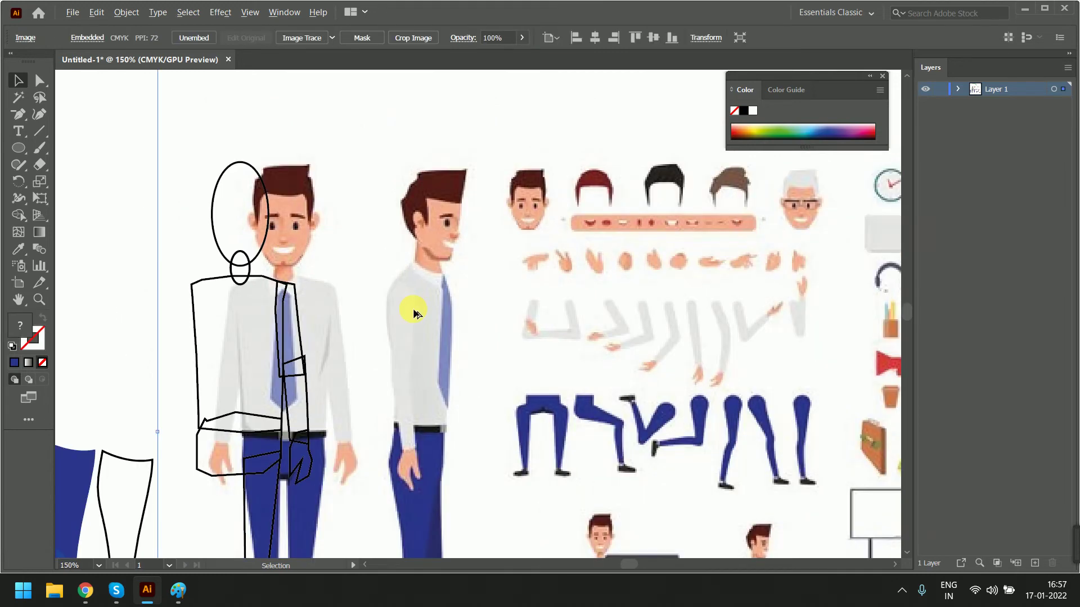
pyautogui.scroll(-1, 413, 313)
pyautogui.moveTo(459, 323); pyautogui.dragTo(431, 320)
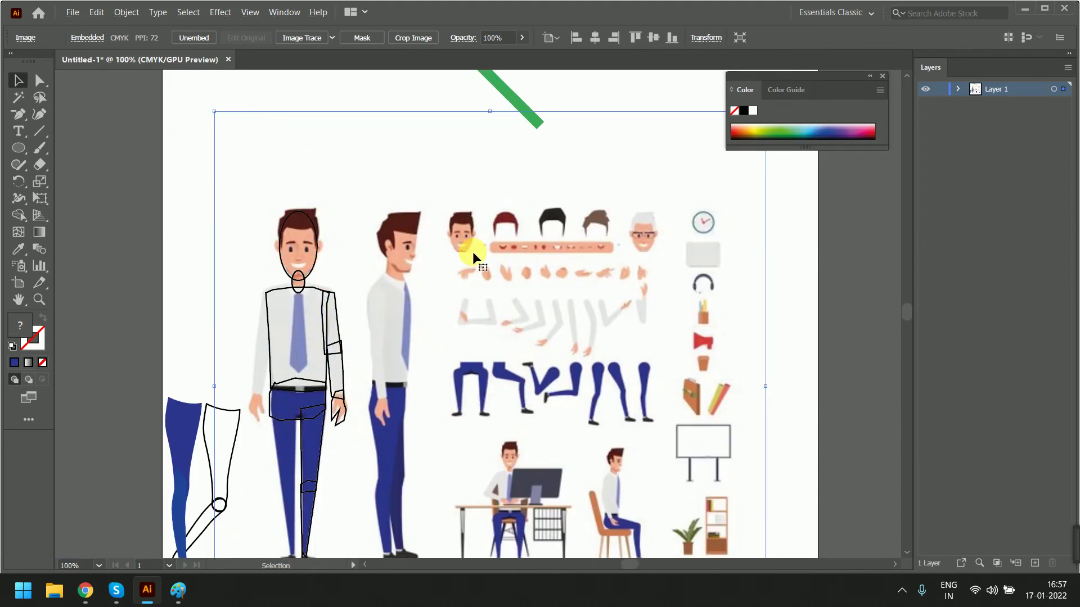
pyautogui.click(280, 242)
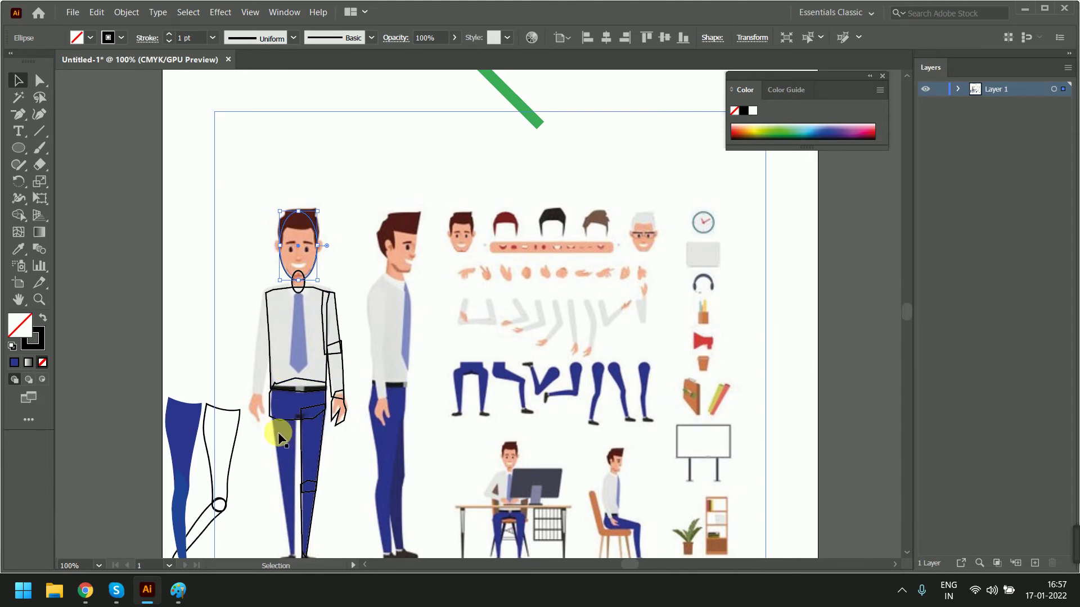
pyautogui.click(284, 416)
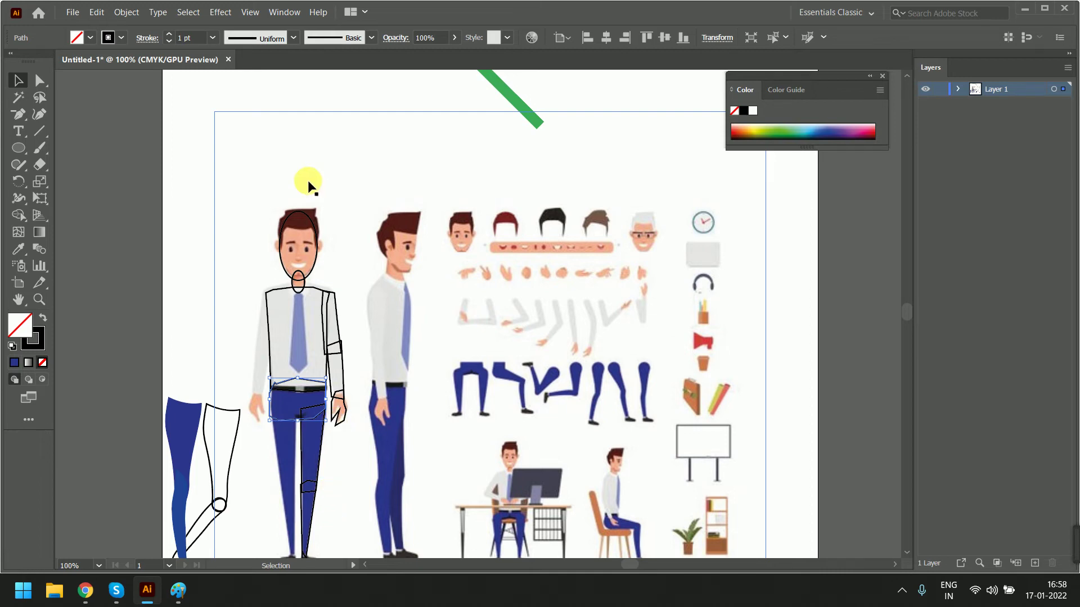
pyautogui.moveTo(657, 414); pyautogui.dragTo(631, 281)
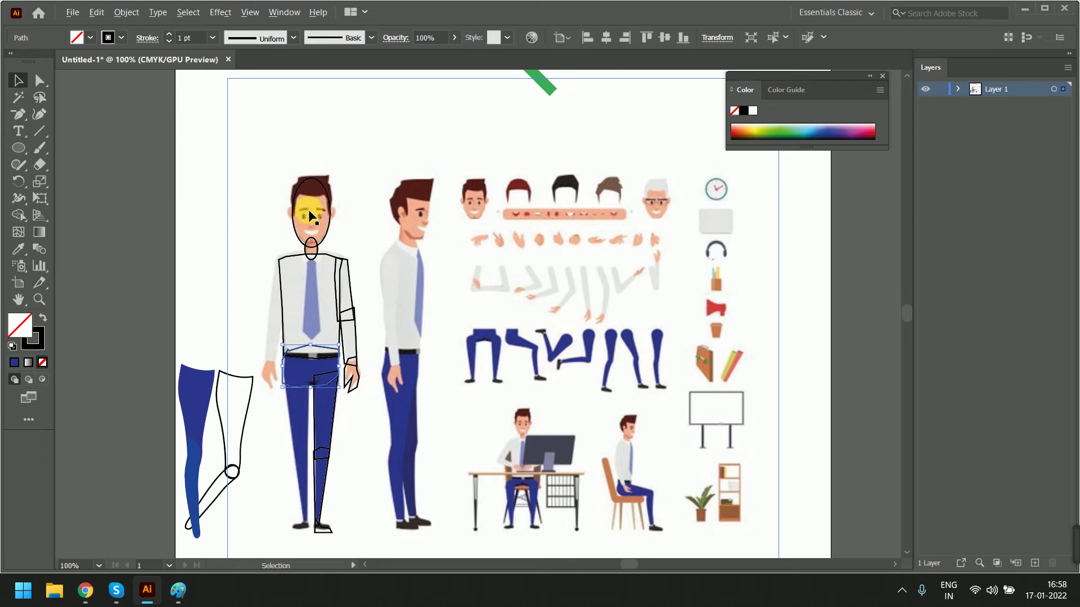
# Hide the stray blue guide line with Ctrl+; while zoomed in on the figure.
pyautogui.scroll(1, 310, 213)
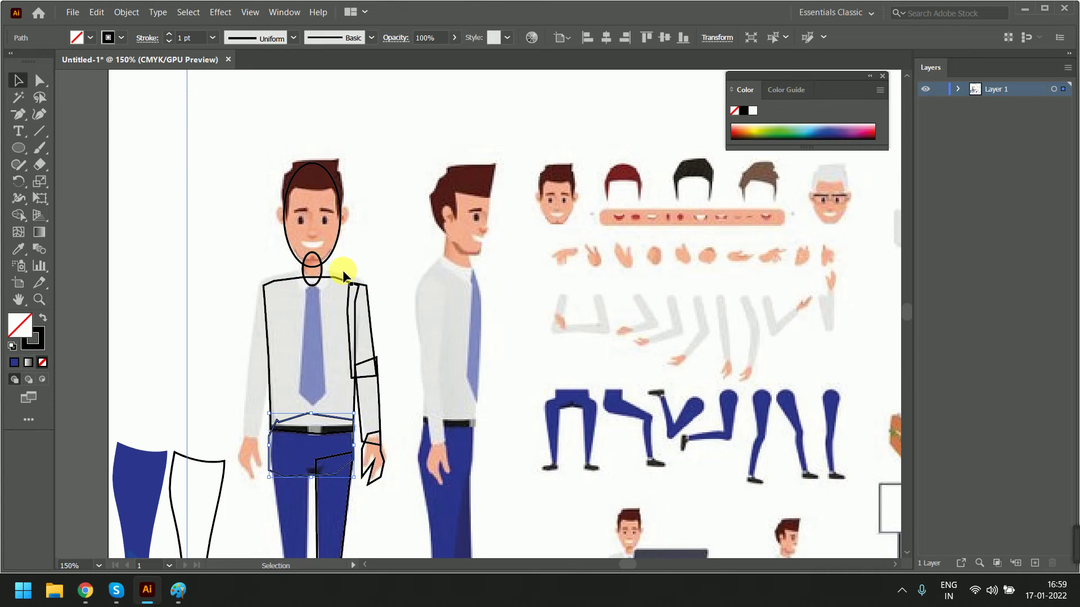
pyautogui.hotkey('ctrl', ';')
pyautogui.scroll(-2, 642, 353)
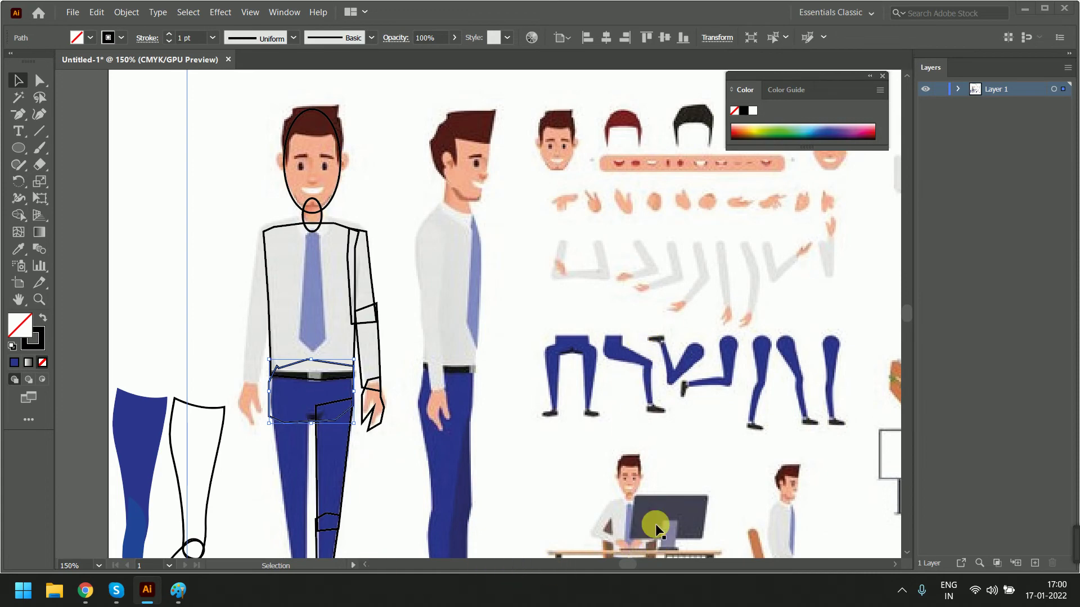
pyautogui.keyDown('alt'); pyautogui.scroll(-1, 575, 385); pyautogui.keyUp('alt')
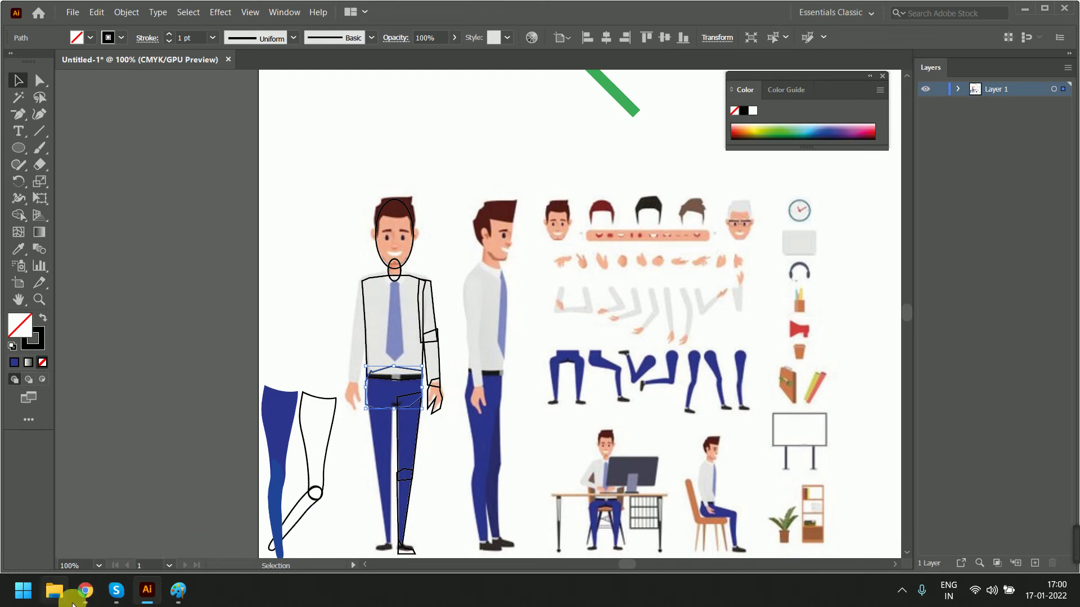
# In Chrome's character design image results, preview the PHOENIX'S MEDIA turnaround and scroll the results.
pyautogui.moveTo(86, 590)
pyautogui.click(125, 512)
pyautogui.click(852, 11)
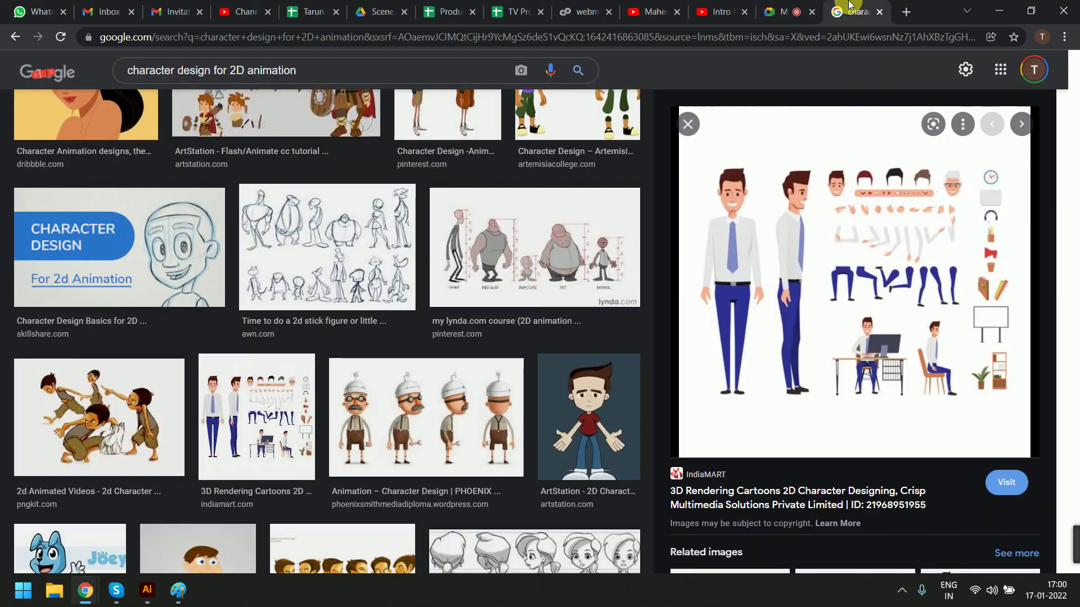
pyautogui.click(393, 409)
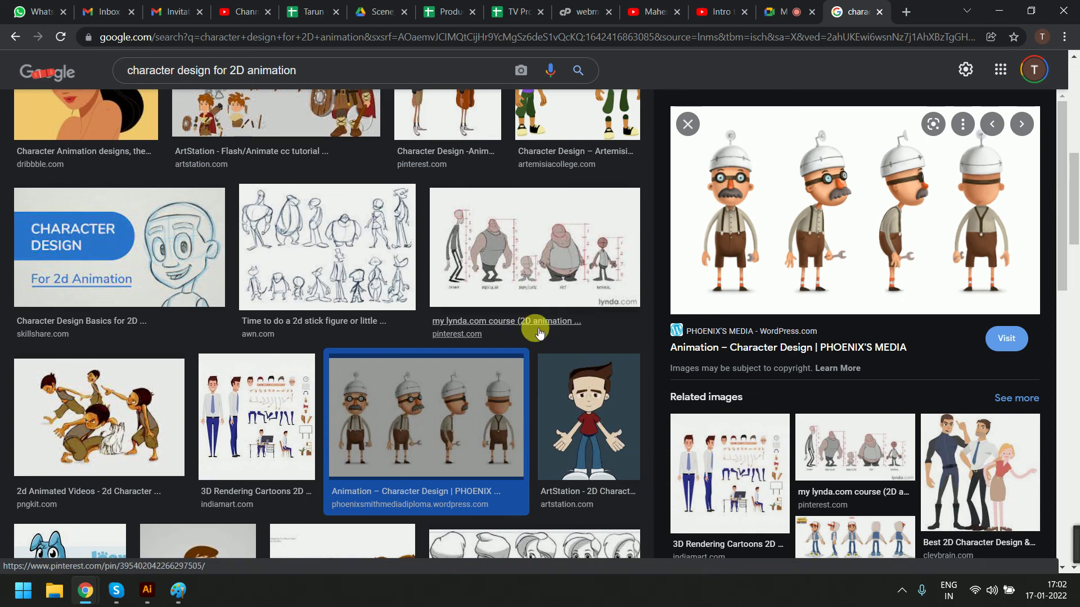
pyautogui.scroll(-3, 539, 332)
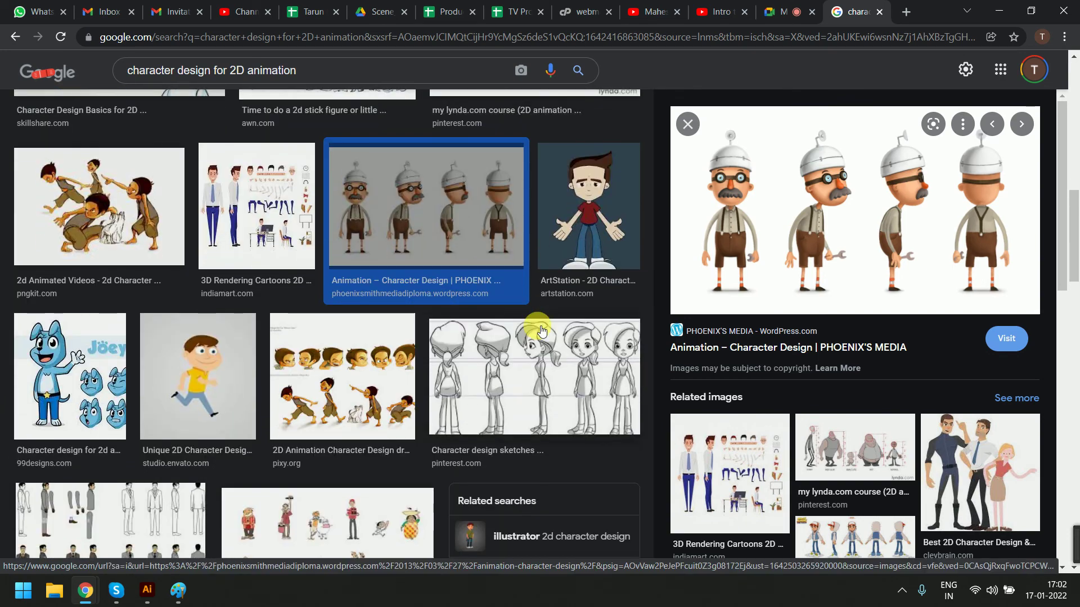
pyautogui.scroll(-5, 541, 332)
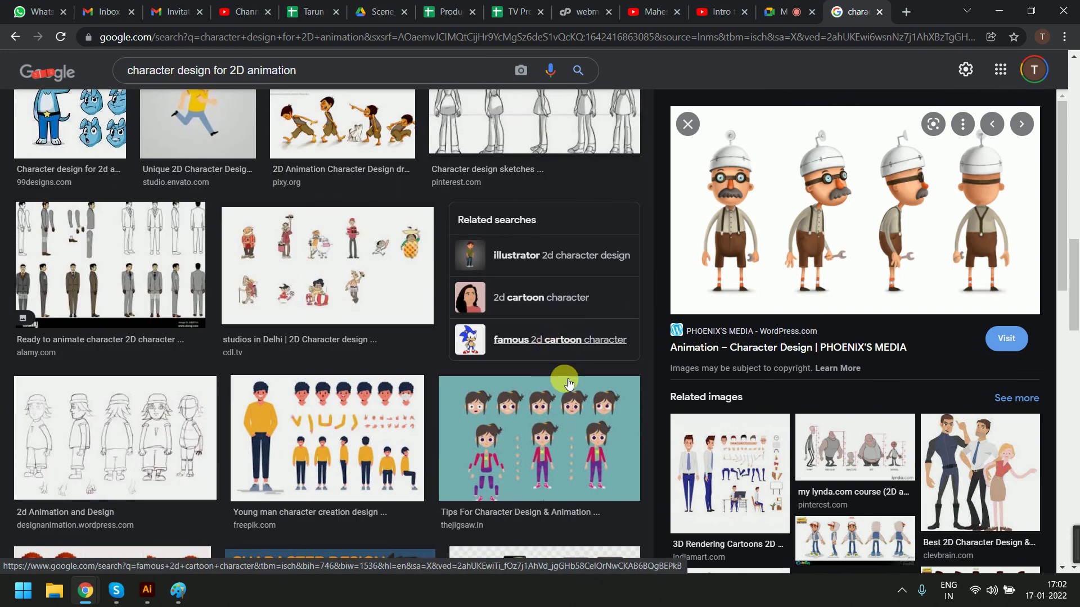
pyautogui.scroll(-1, 650, 439)
pyautogui.scroll(-5, 650, 439)
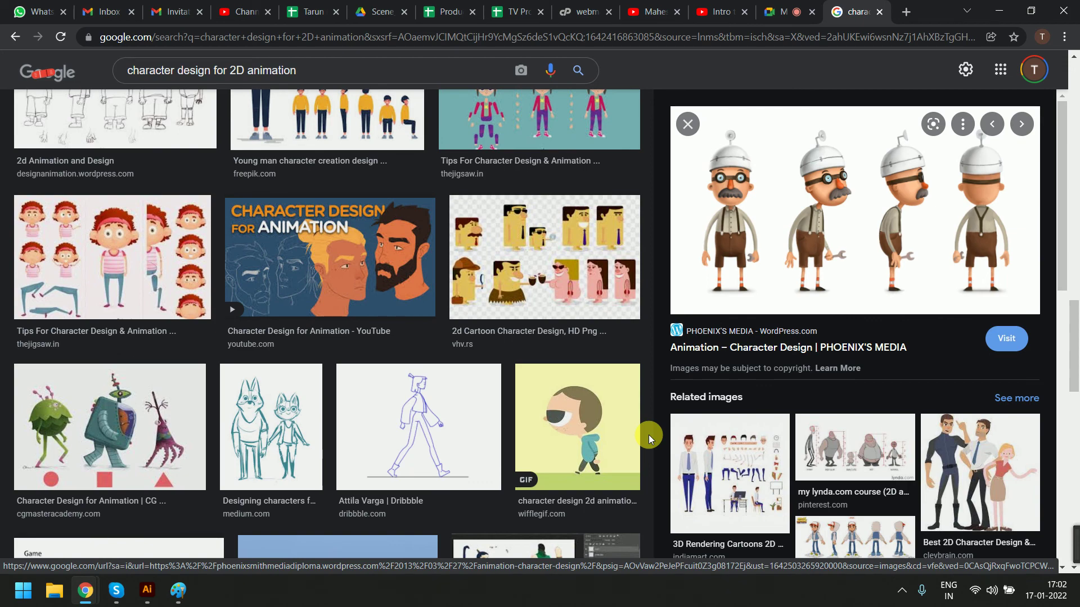
# Bring the Illustrator businessman tracing document back to the front.
pyautogui.click(146, 599)
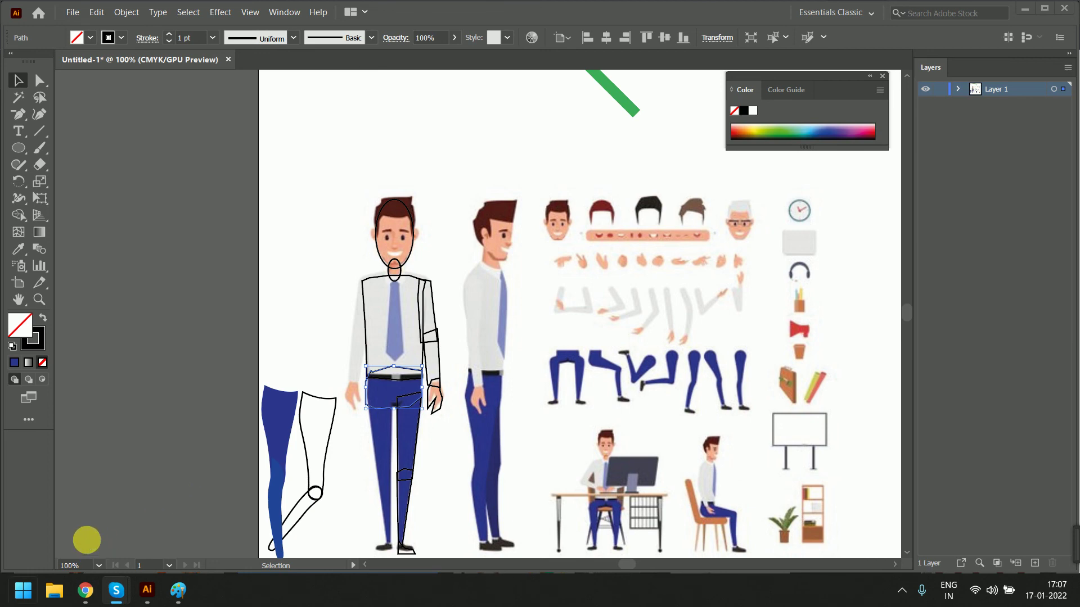
# Launch Notepad from Windows search and type 'charater Design -'.
pyautogui.press('super')
pyautogui.write('notepad')
pyautogui.press('Return')
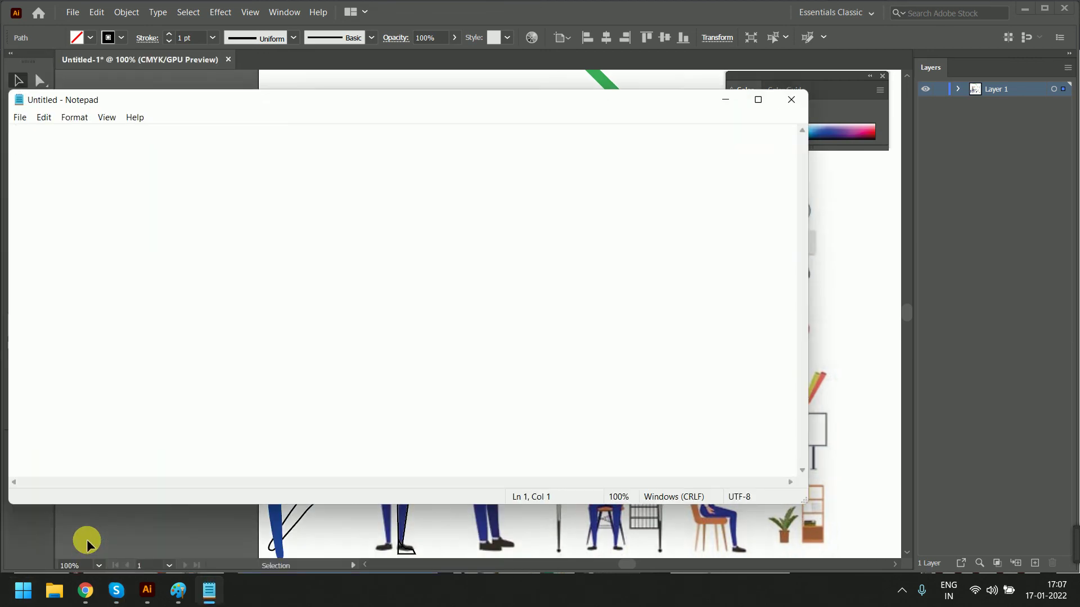
pyautogui.write('charat')
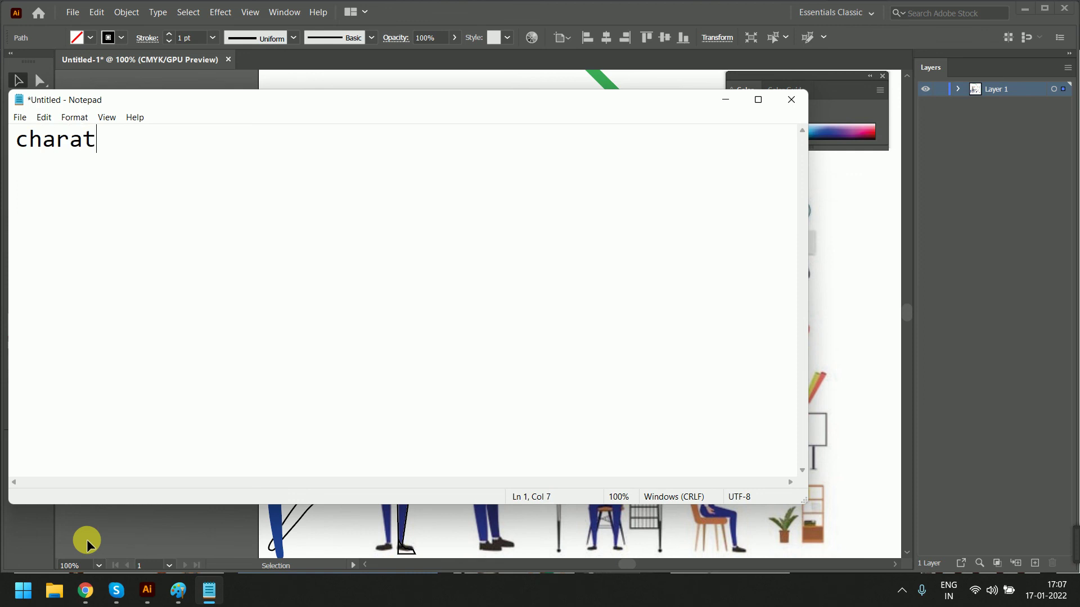
pyautogui.write('er')
pyautogui.press('BackSpace')
pyautogui.press('BackSpace')
pyautogui.press('BackSpace')
pyautogui.press('BackSpace')
pyautogui.press('BackSpace')
pyautogui.press('BackSpace')
pyautogui.write('rat')
pyautogui.write('er Design ')
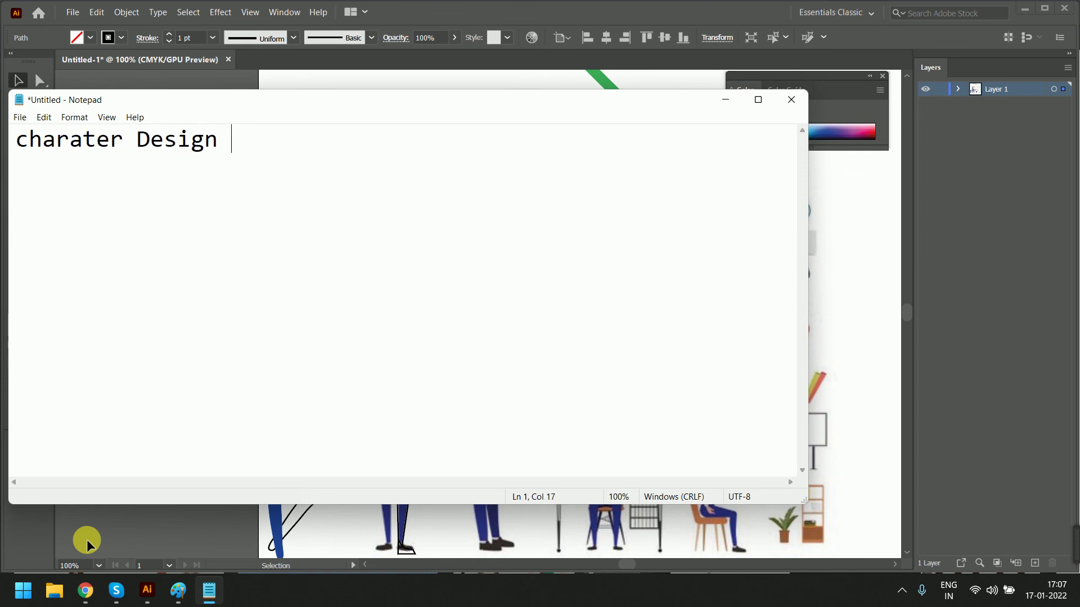
pyautogui.write('-')
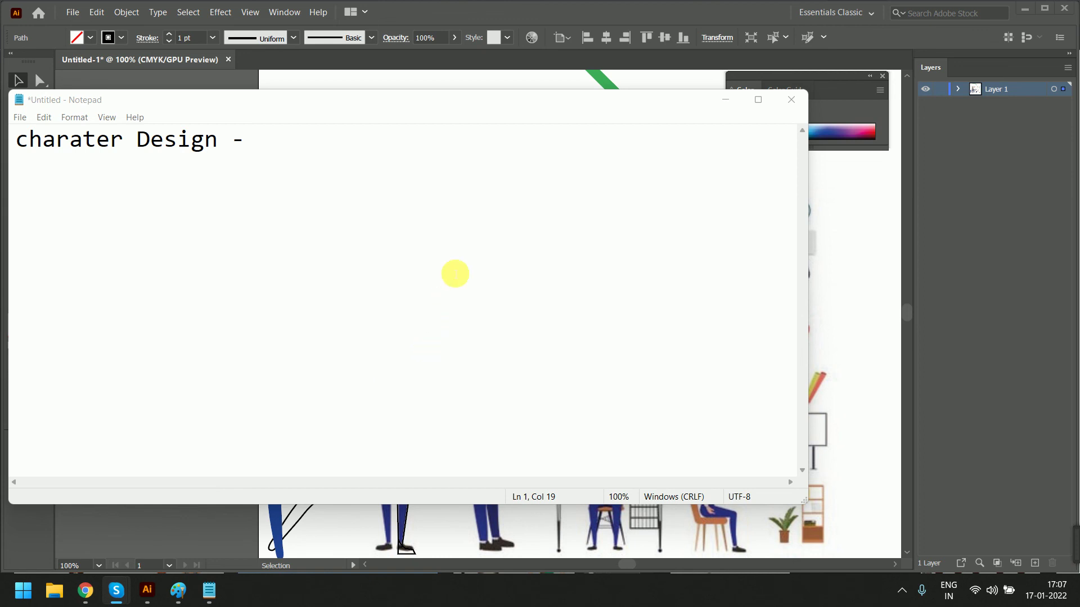
# Complete line one with 'head/neck/left hand/right hand/.......' and begin line two 'graphic element -'.
pyautogui.click(455, 274)
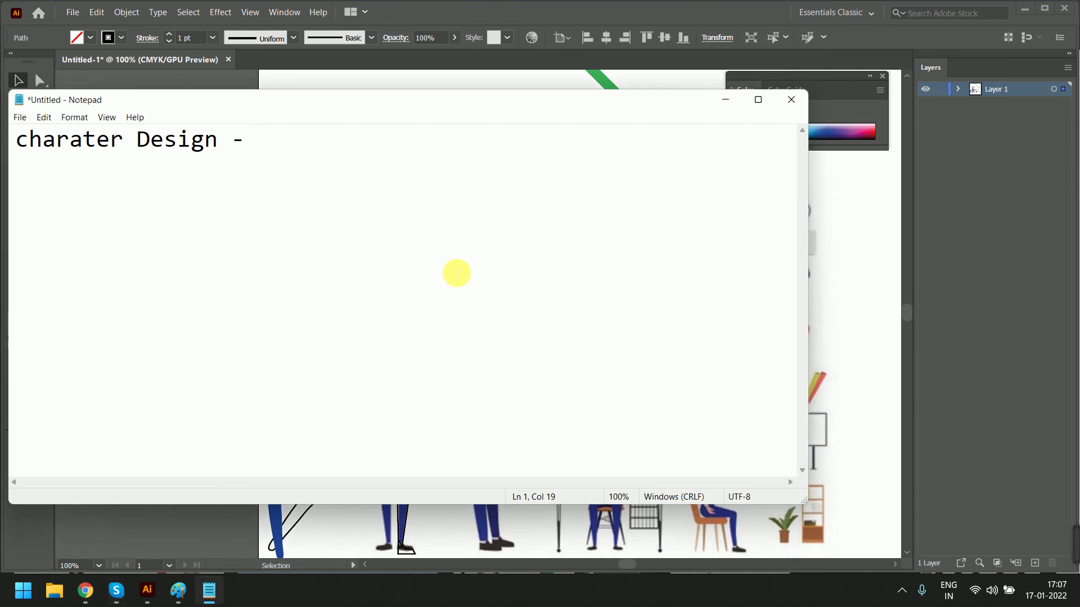
pyautogui.press('BackSpace')
pyautogui.write('hea')
pyautogui.press('BackSpace')
pyautogui.press('BackSpace')
pyautogui.press('BackSpace')
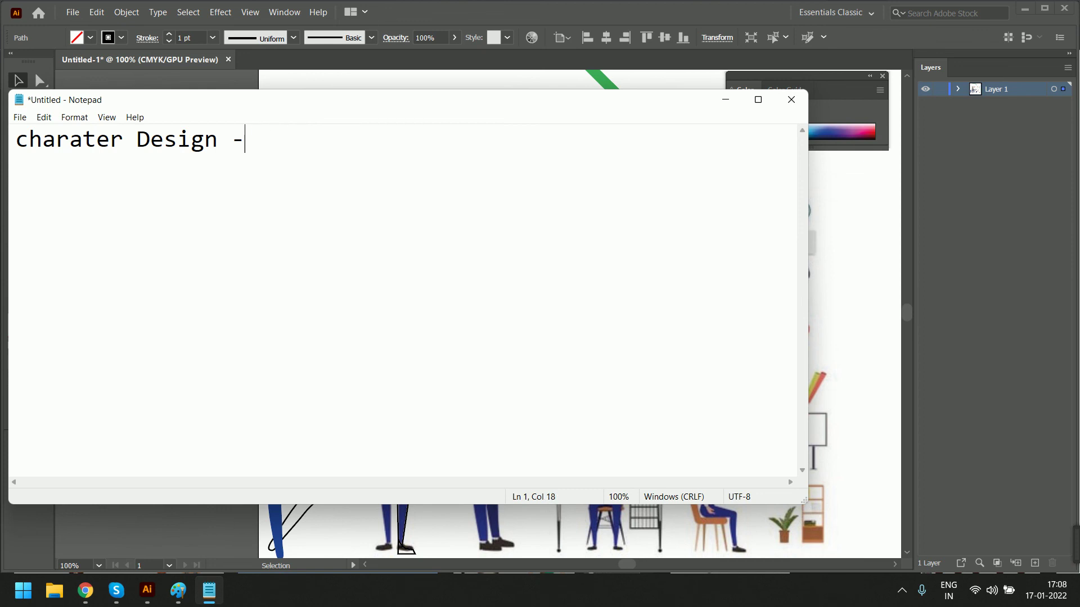
pyautogui.write(' head/n')
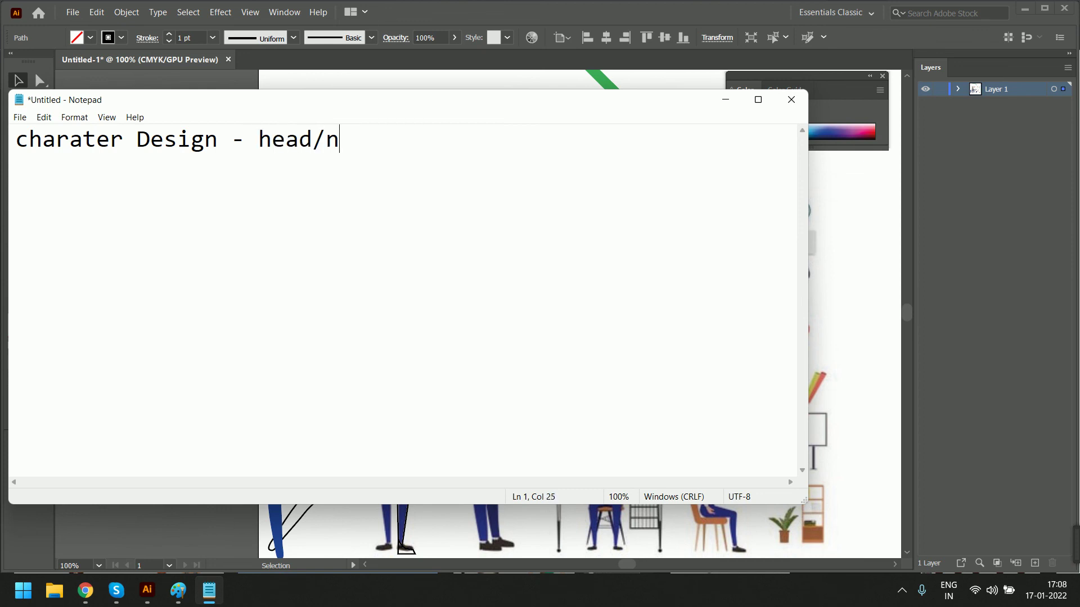
pyautogui.write('ech')
pyautogui.press('BackSpace')
pyautogui.write('k')
pyautogui.write('/')
pyautogui.write('left h')
pyautogui.press('BackSpace')
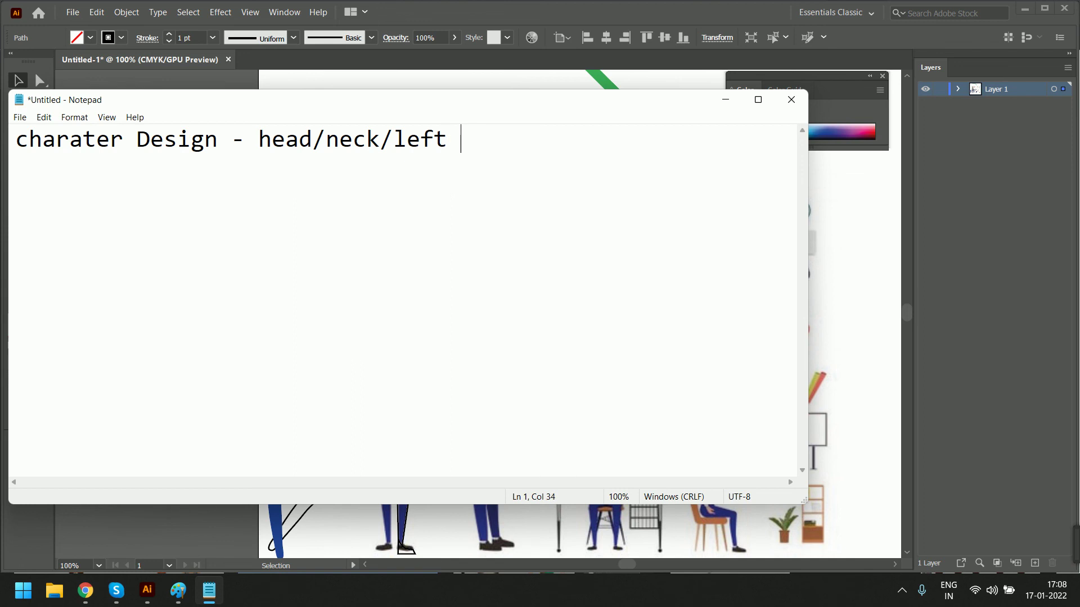
pyautogui.write('hand/right ')
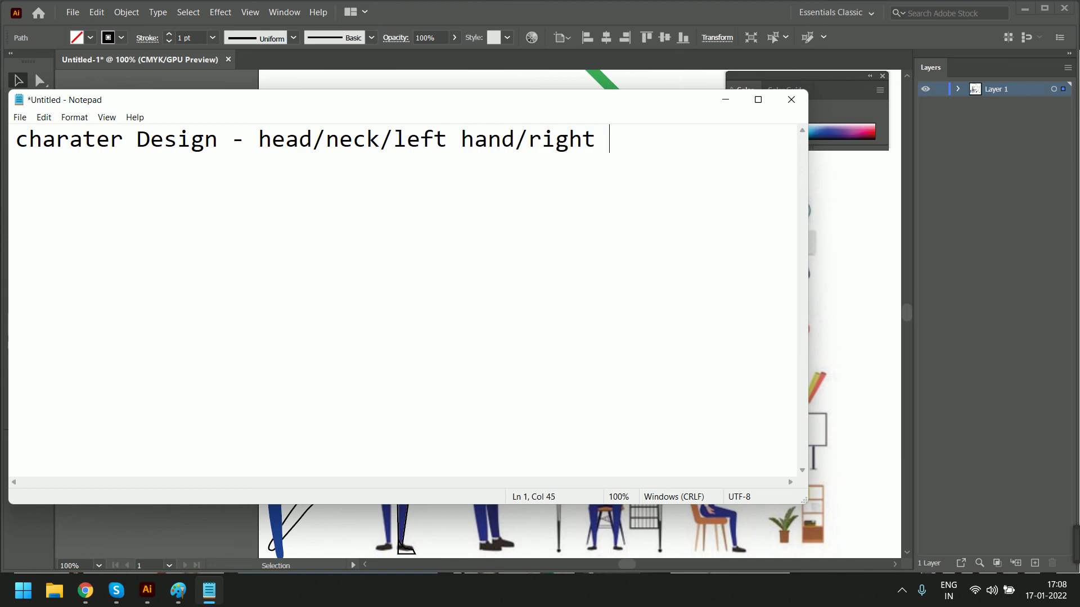
pyautogui.write('hand/')
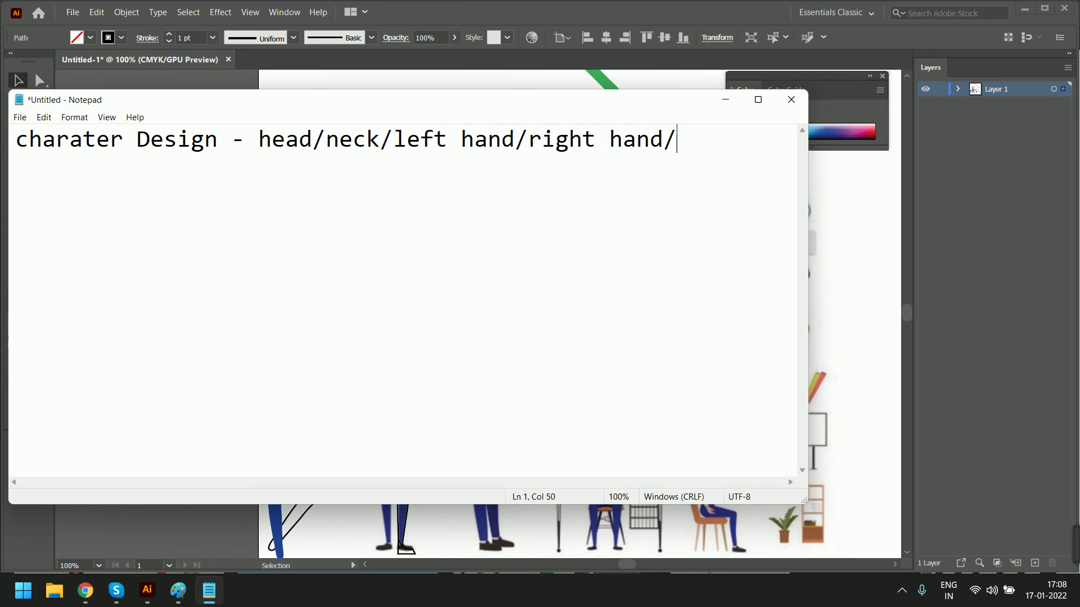
pyautogui.write('.....')
pyautogui.write('..')
pyautogui.press('Return')
pyautogui.write('graphic ')
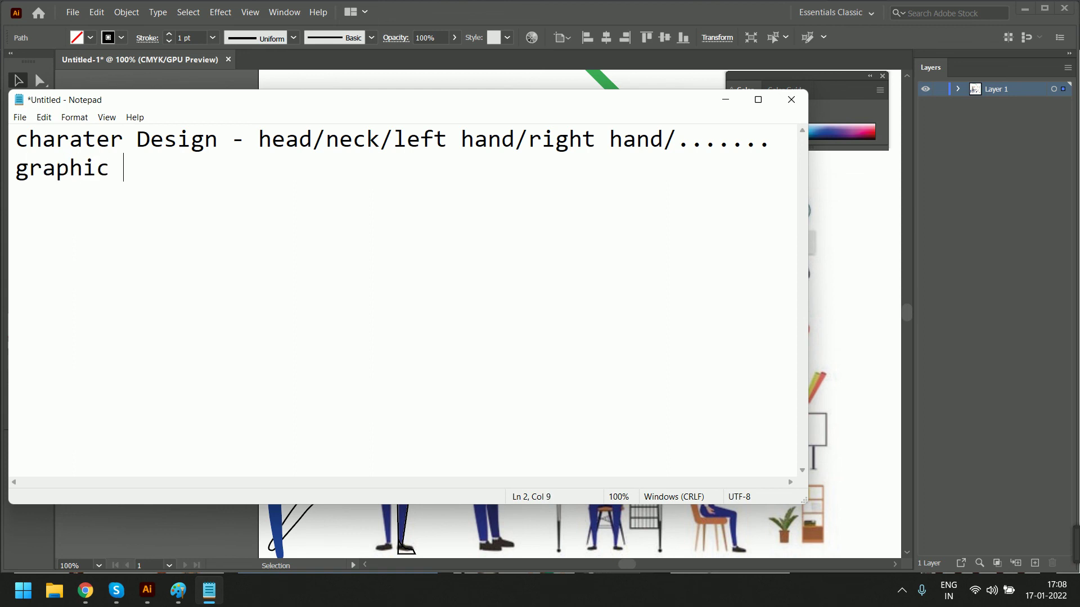
pyautogui.write('element -')
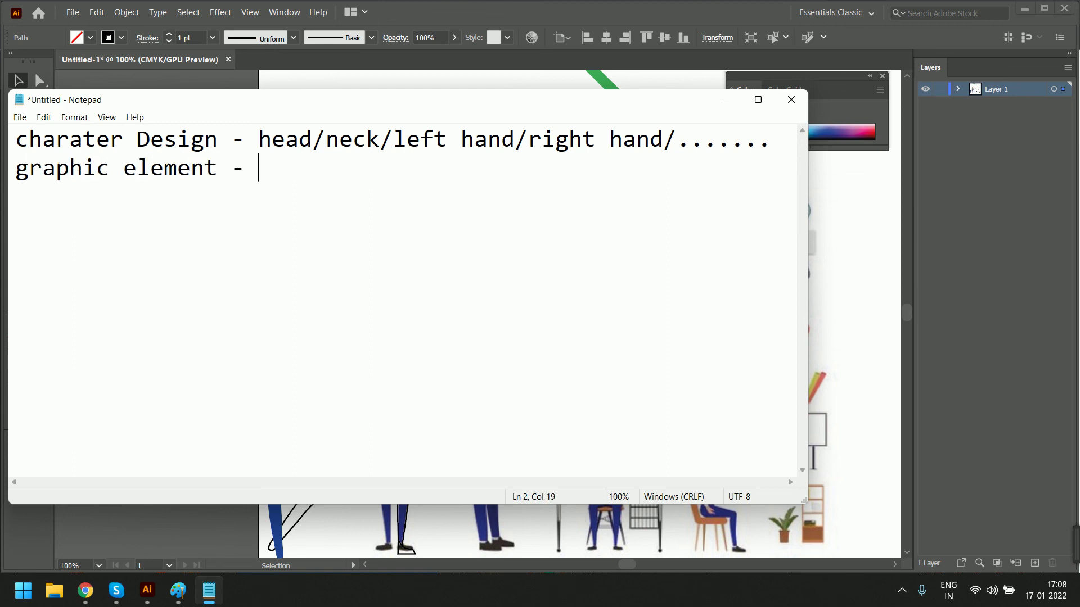
# Rewrite line two after 'graphic' to list 'visiting card, letter head' and begin 'borchure'.
pyautogui.press('BackSpace')
pyautogui.press('BackSpace')
pyautogui.press('BackSpace')
pyautogui.press('BackSpace')
pyautogui.press('BackSpace')
pyautogui.press('BackSpace')
pyautogui.press('BackSpace')
pyautogui.press('BackSpace')
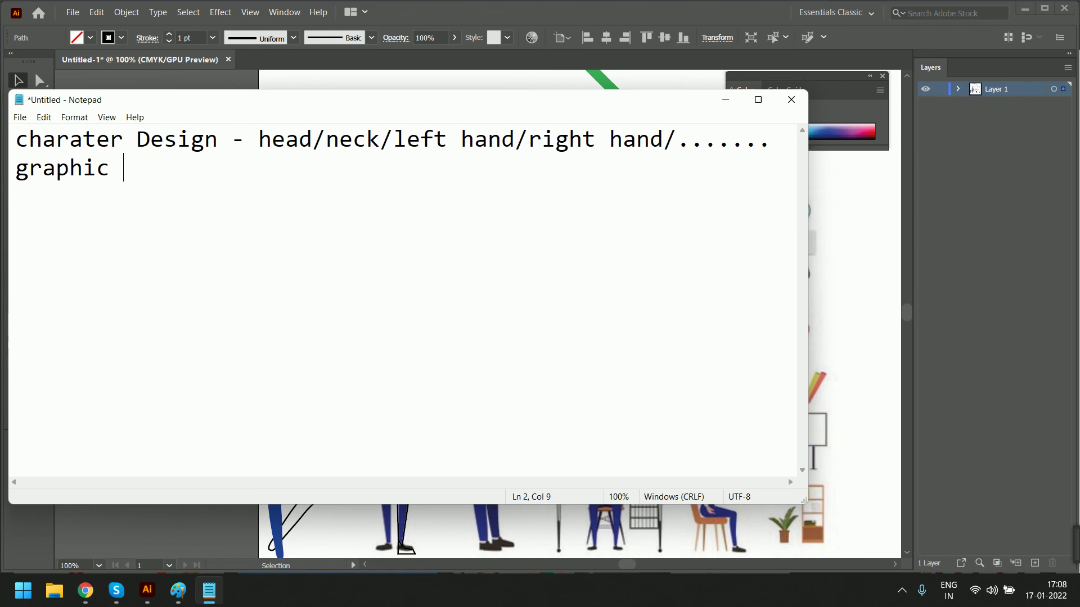
pyautogui.write('re')
pyautogui.press('BackSpace')
pyautogui.press('BackSpace')
pyautogui.press('BackSpace')
pyautogui.write('-  visiting')
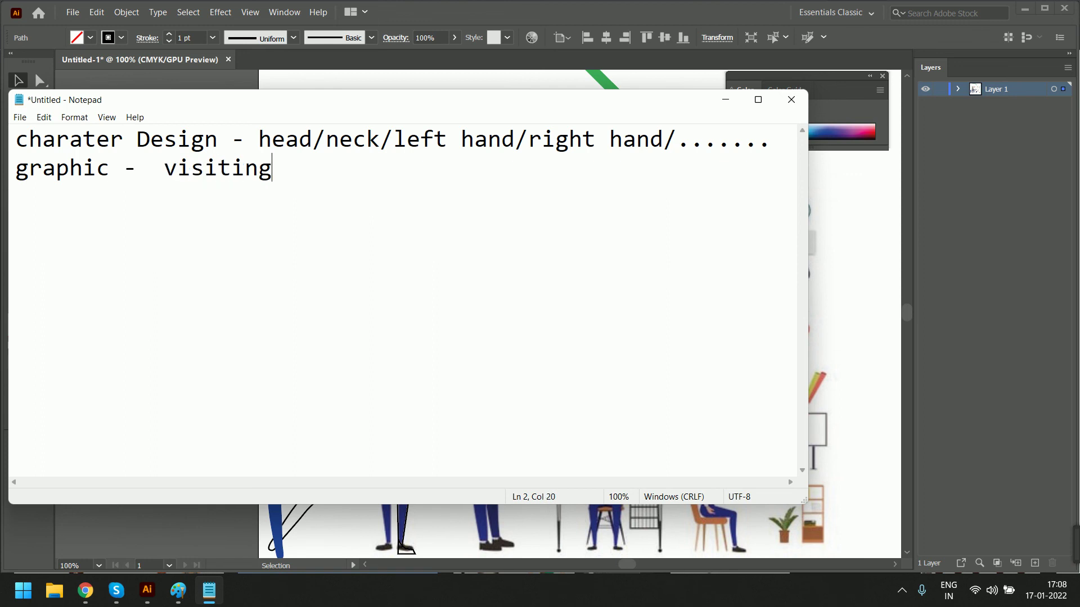
pyautogui.write(' card,')
pyautogui.write('card, ')
pyautogui.write('letter he')
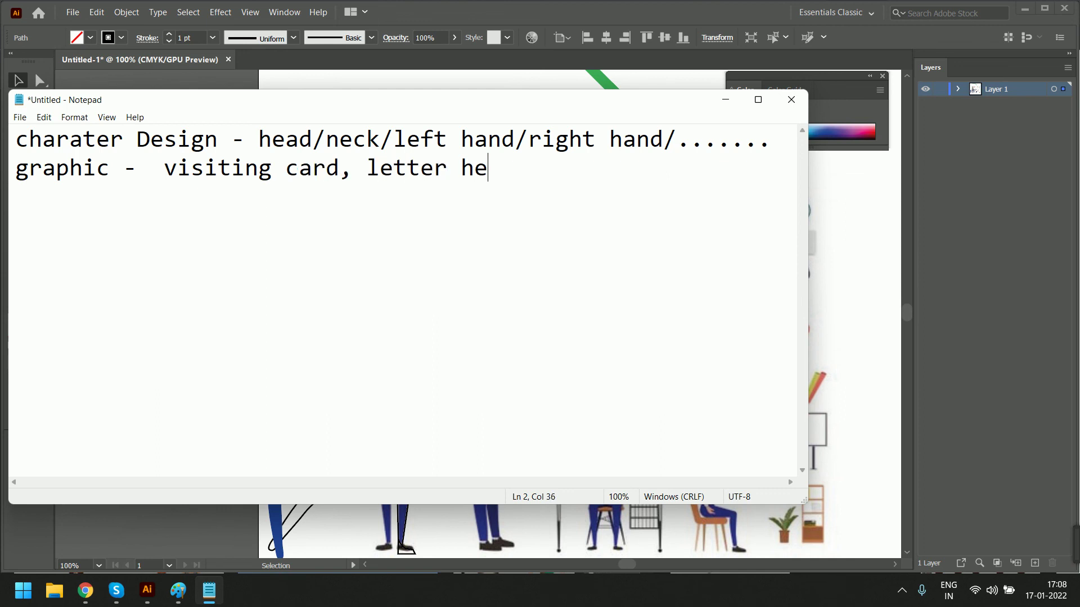
pyautogui.write('ad, borc')
pyautogui.press('BackSpace')
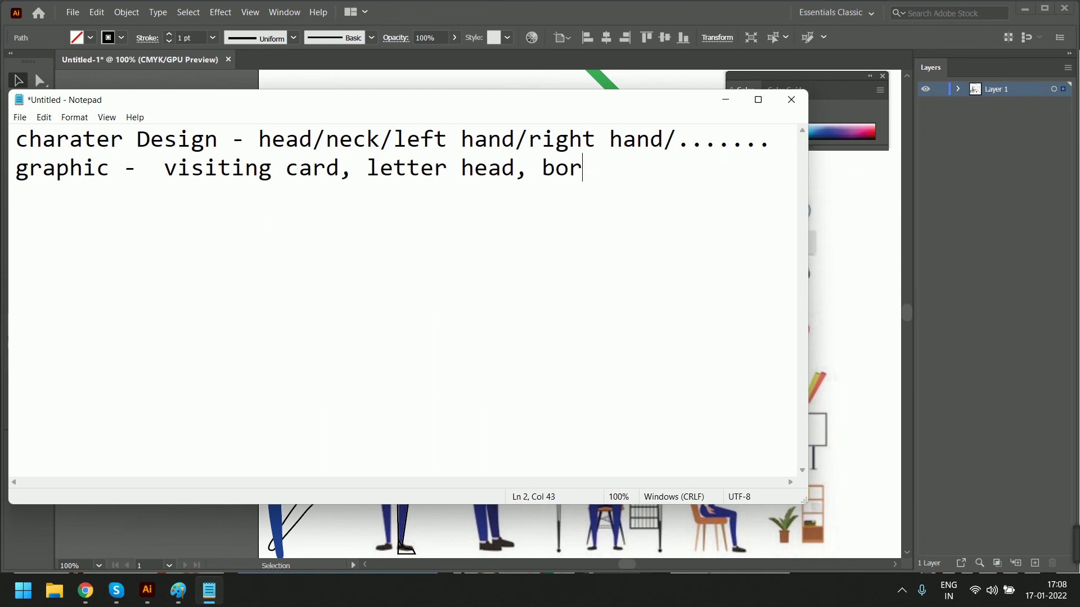
pyautogui.write('h')
pyautogui.press('BackSpace')
# Continue the list with 'catalog, ...... banner, poster...' ending in 'defination'.
pyautogui.write('chure, ')
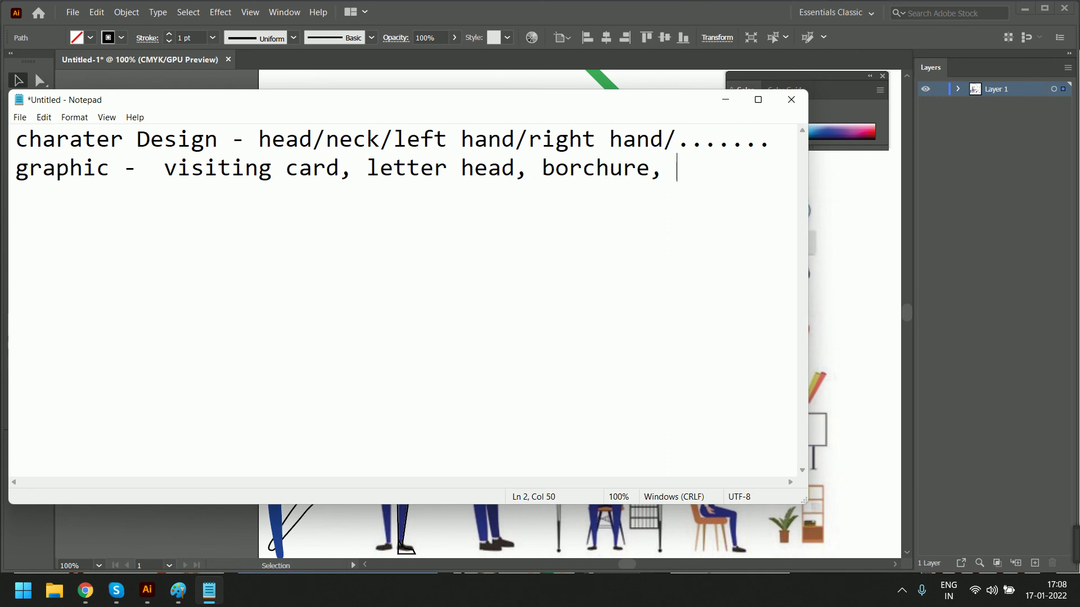
pyautogui.write('catalog')
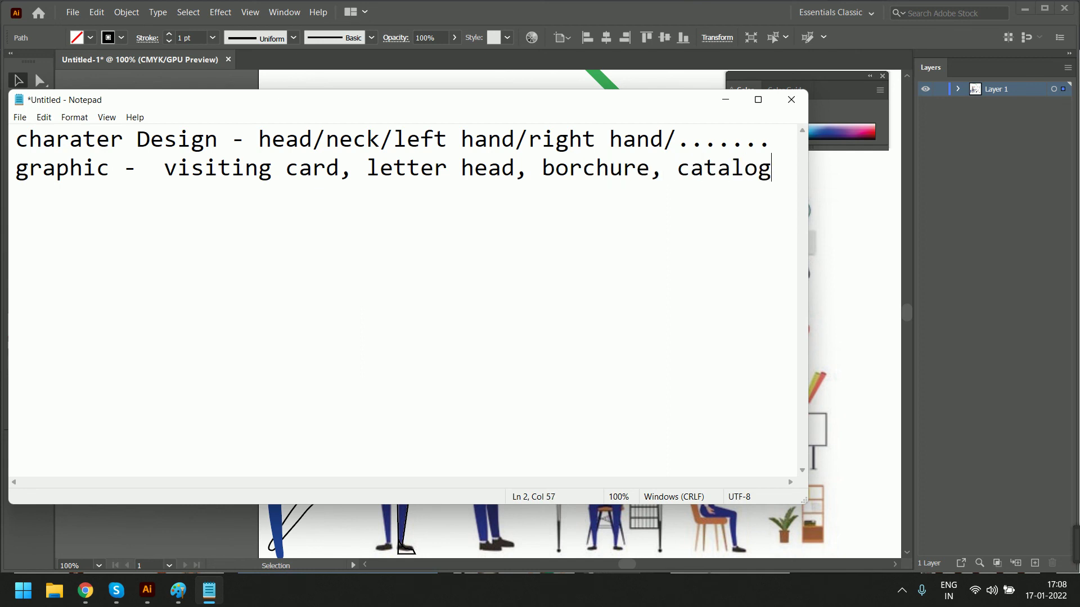
pyautogui.write(', ..')
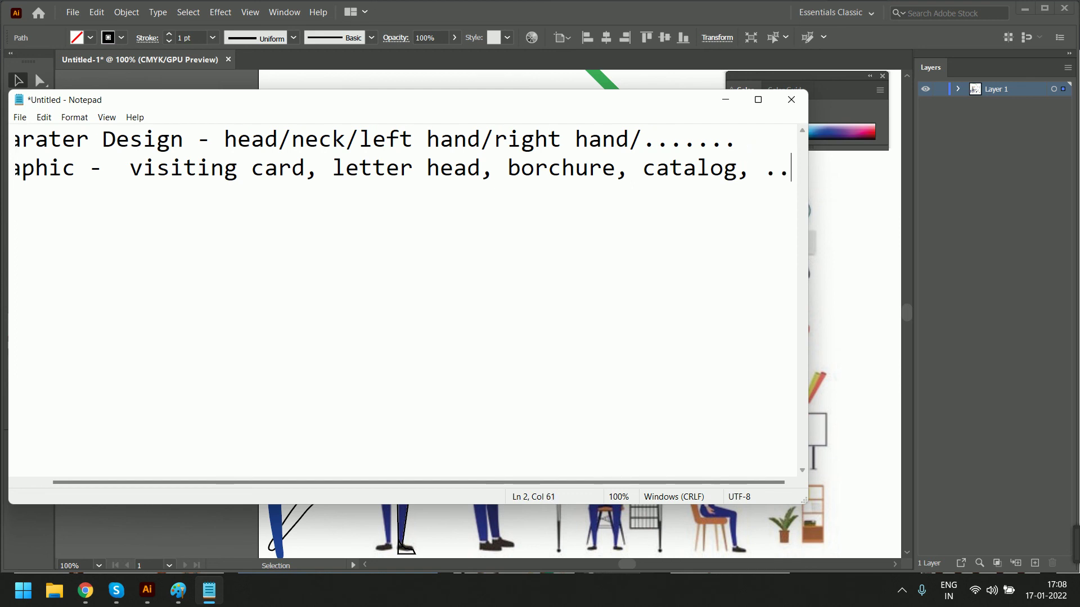
pyautogui.write('....')
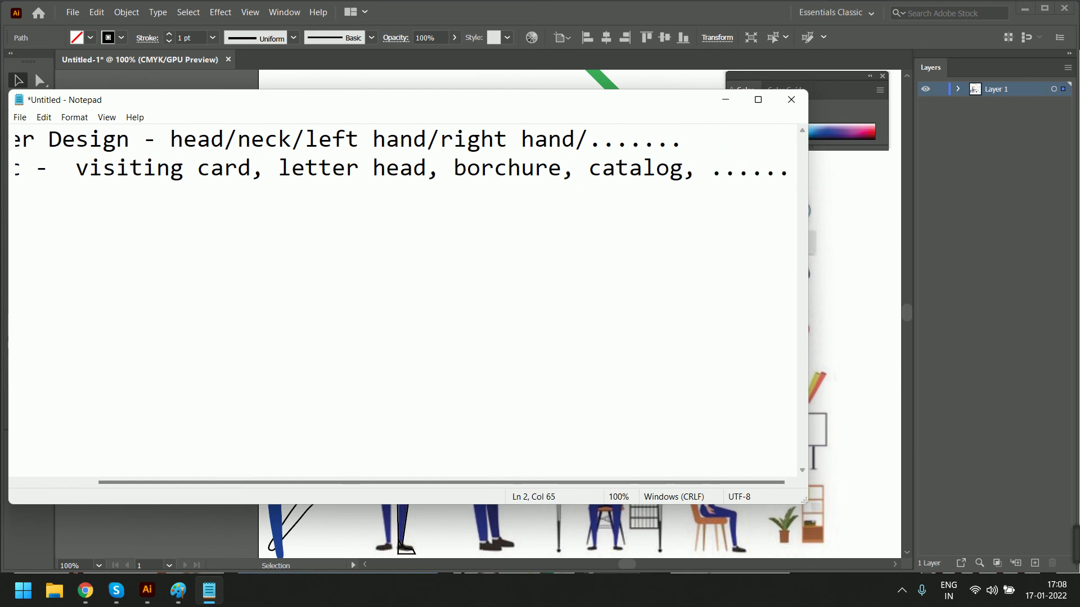
pyautogui.write(' banner, os')
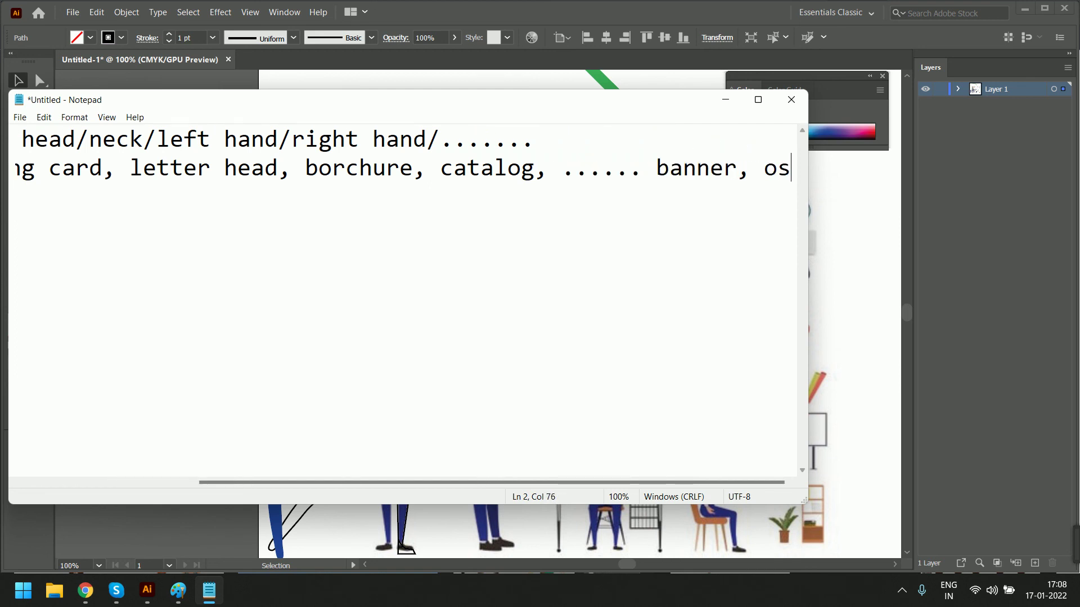
pyautogui.press('BackSpace')
pyautogui.press('BackSpace')
pyautogui.write('poster')
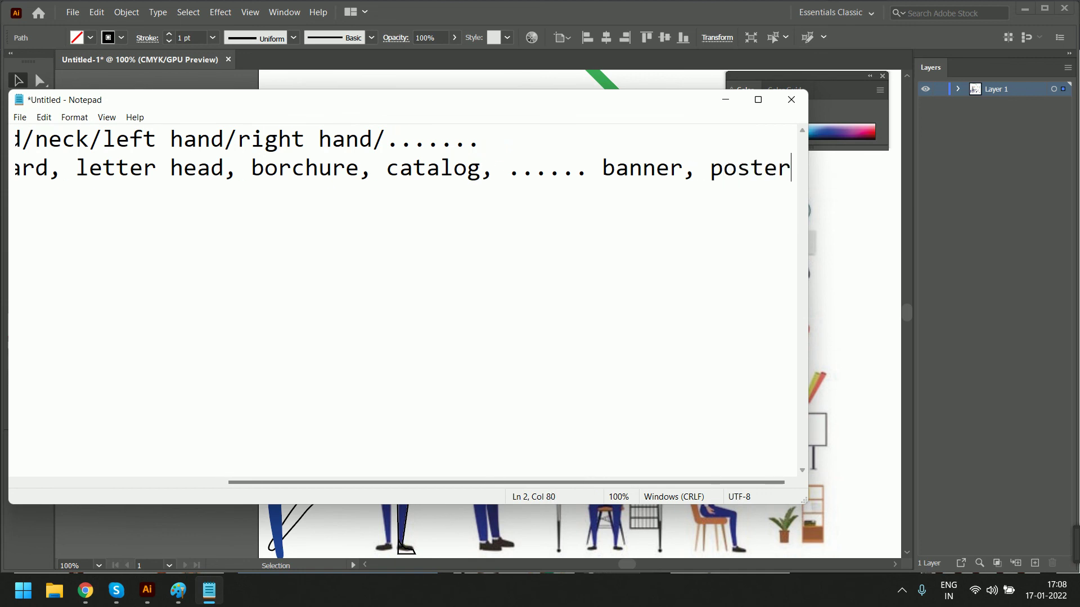
pyautogui.write('.../')
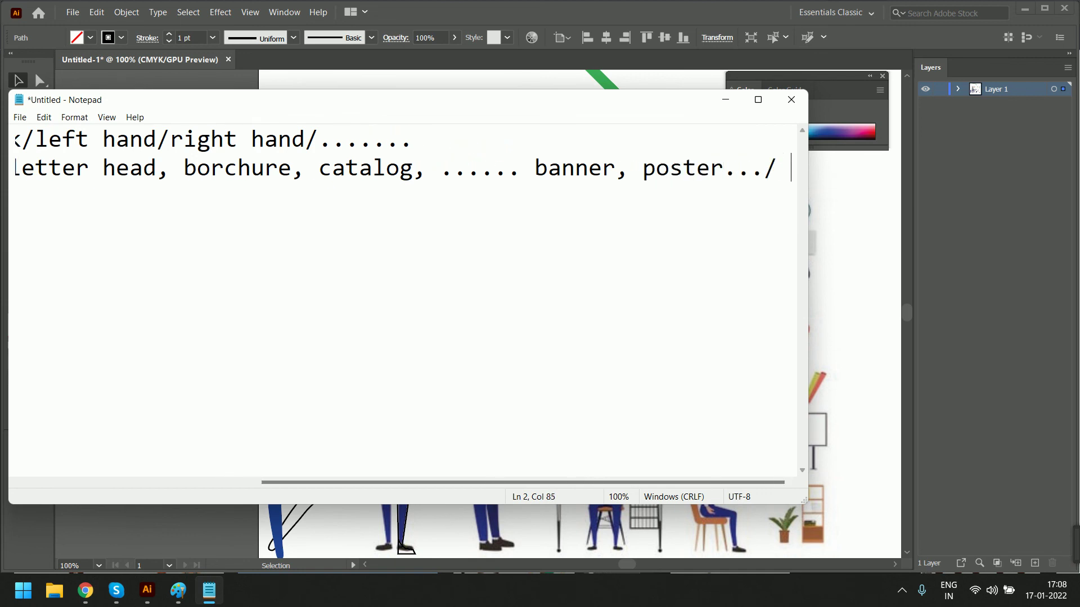
pyautogui.press('BackSpace')
pyautogui.write('d')
pyautogui.press('BackSpace')
pyautogui.write('de')
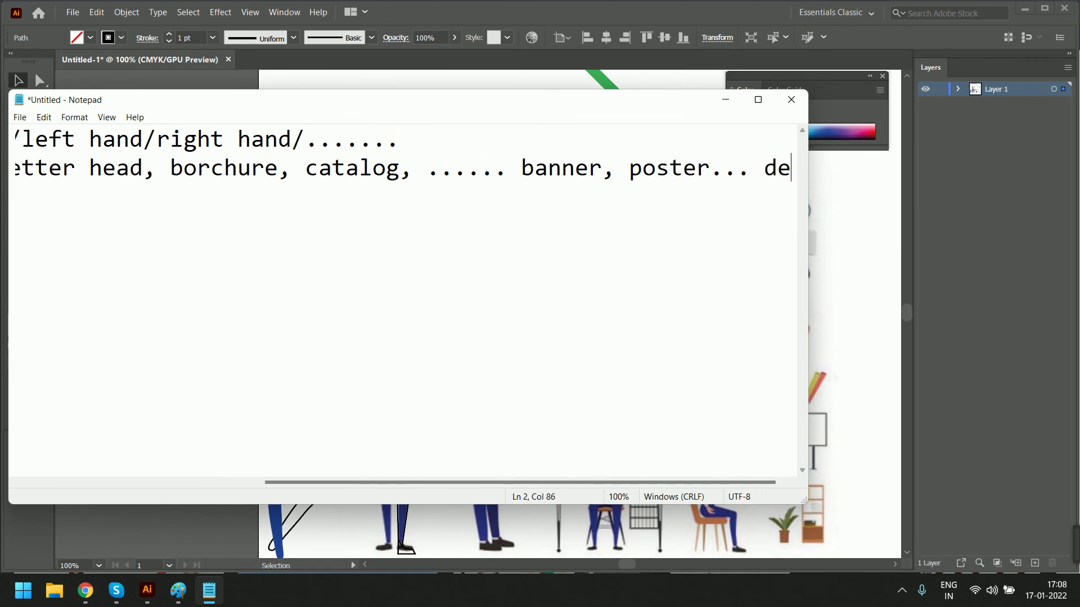
pyautogui.write('fineation')
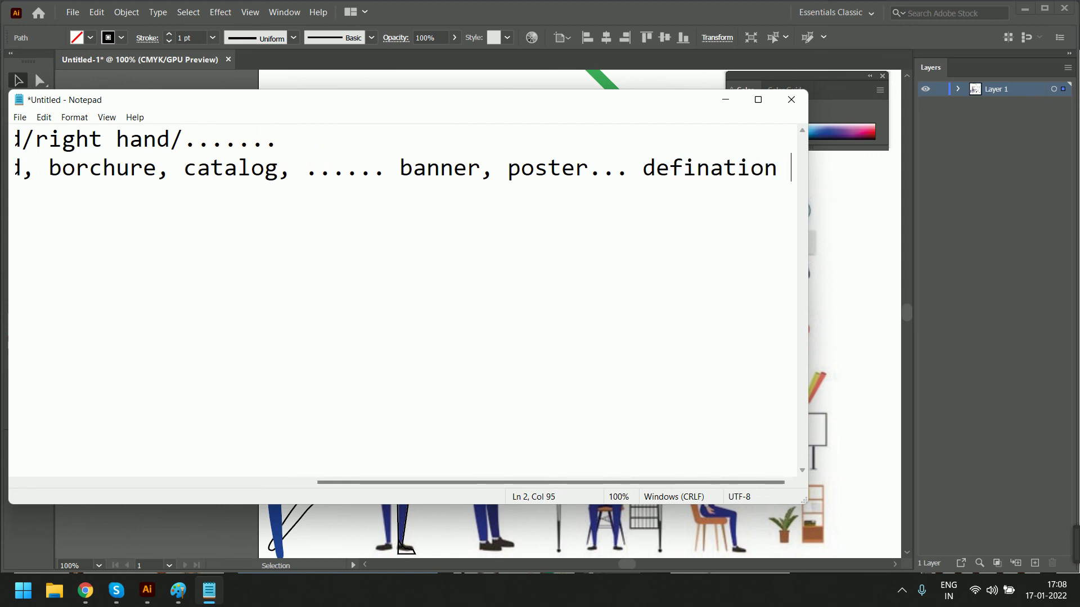
pyautogui.click(278, 168)
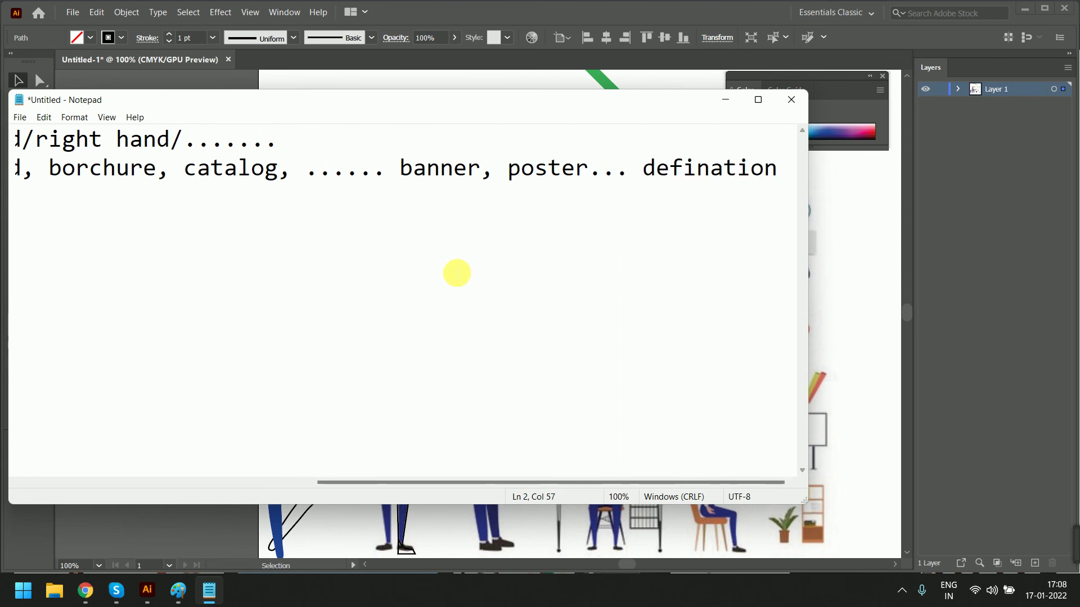
# In Notepad, highlight the 'charater Design' heading, the graphic heading, and the 'visiting card' example.
pyautogui.press('Up')
pyautogui.press('Left')
pyautogui.press('Left')
pyautogui.press('Left')
pyautogui.press('Left')
pyautogui.press('Left')
pyautogui.press('Left')
pyautogui.press('Left')
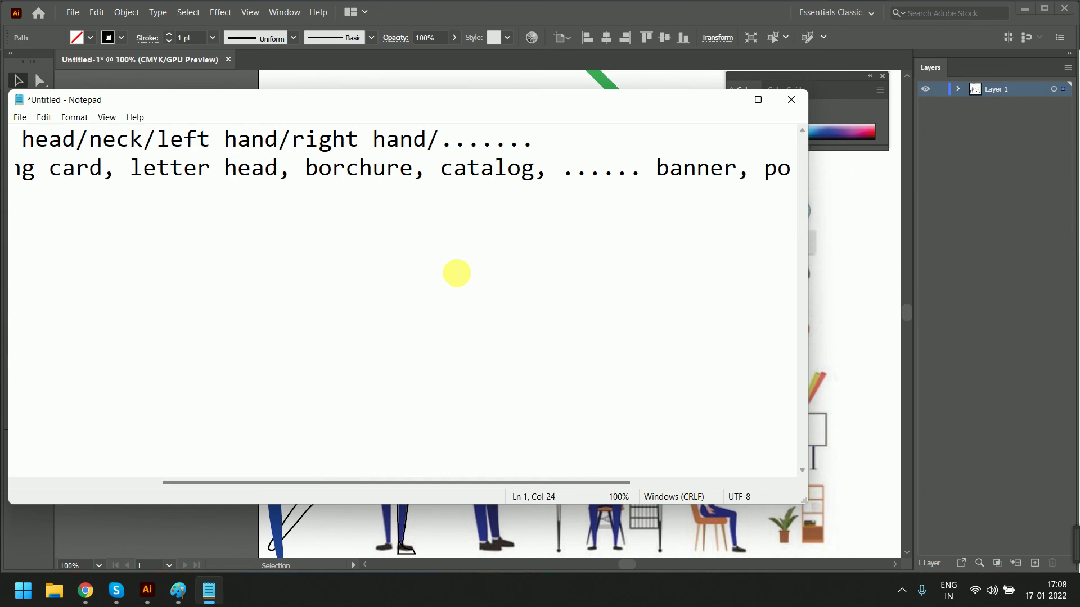
pyautogui.press('Left')
pyautogui.press('Left')
pyautogui.press('Left')
pyautogui.press('Left')
pyautogui.press('Left')
pyautogui.press('Left')
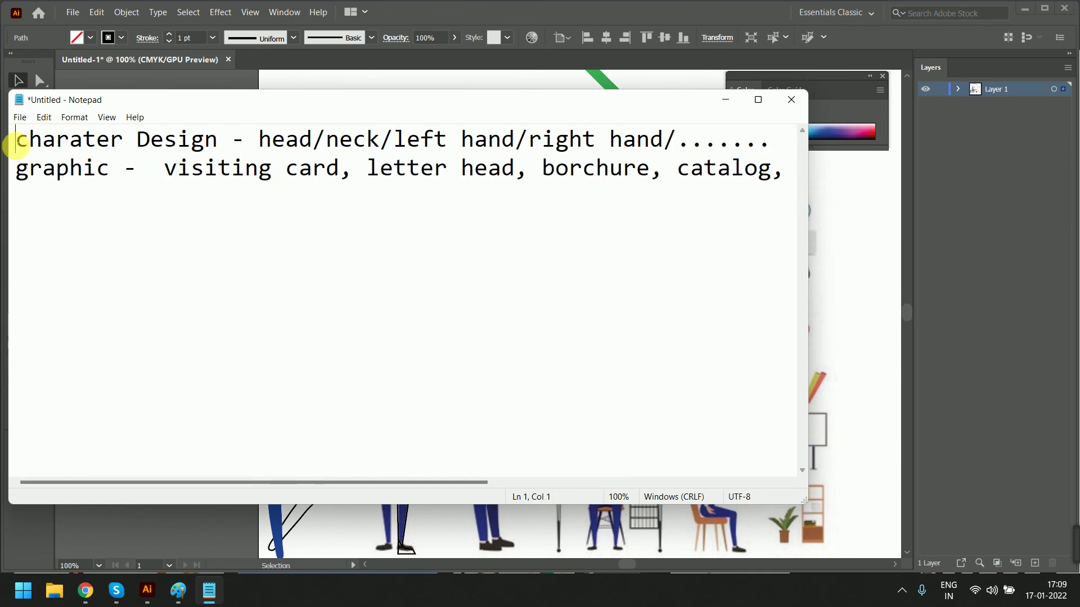
pyautogui.moveTo(13, 145); pyautogui.dragTo(231, 150)
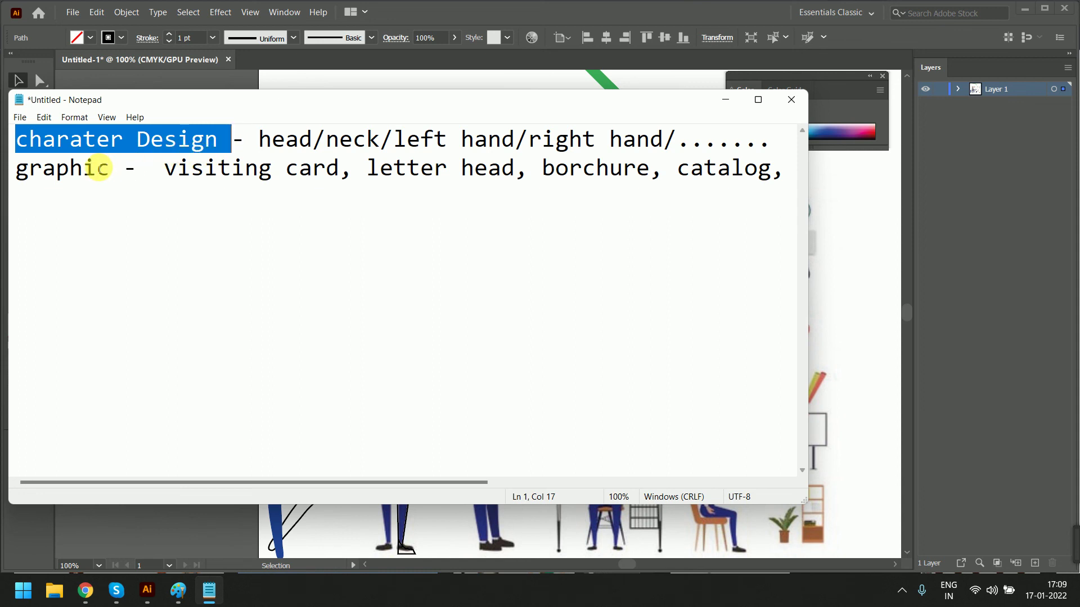
pyautogui.moveTo(30, 168); pyautogui.dragTo(174, 171)
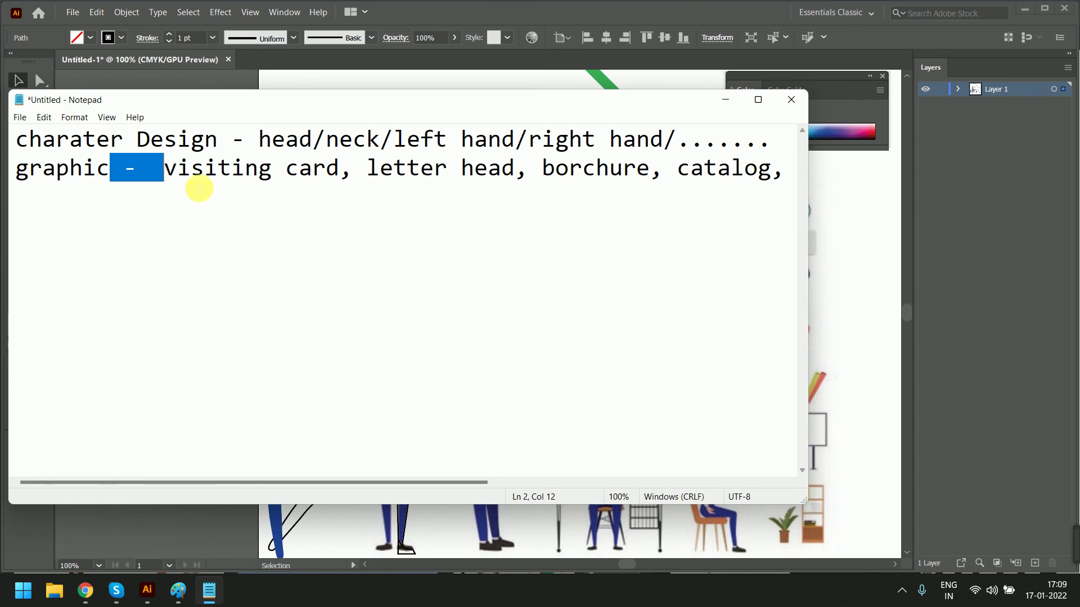
pyautogui.click(203, 181)
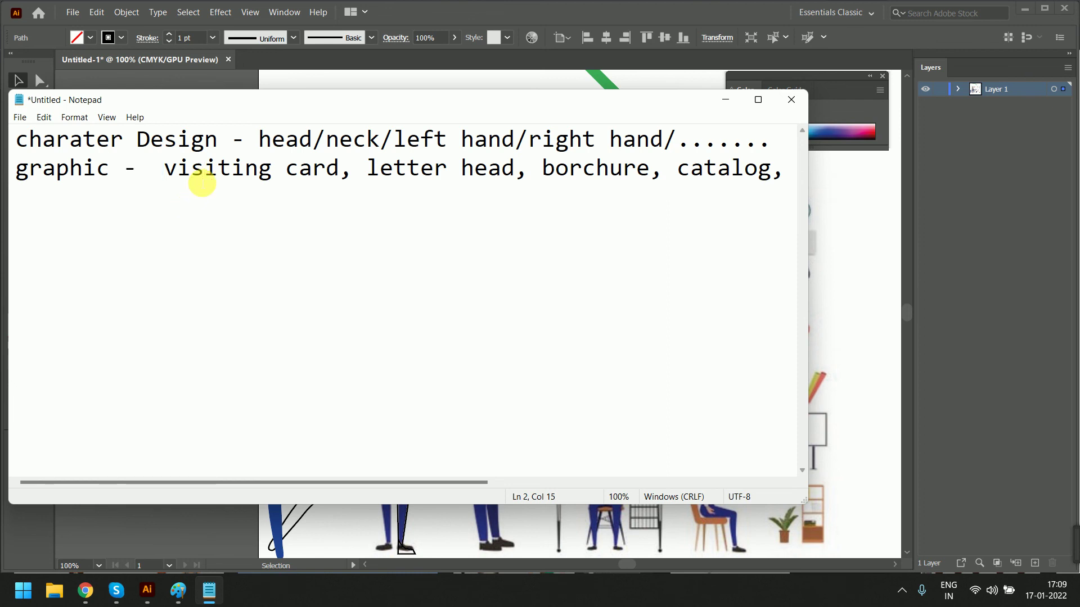
pyautogui.click(149, 170)
pyautogui.moveTo(164, 170); pyautogui.dragTo(348, 186)
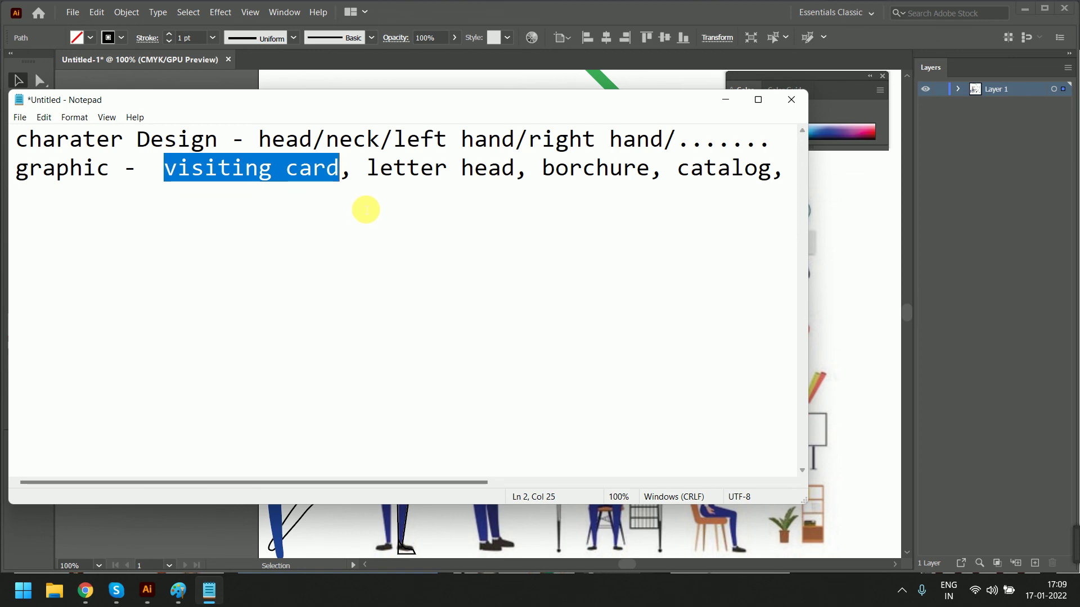
# Select the whole Notepad note and send it to the TV_4-5_reg_2D_Animation WhatsApp group.
pyautogui.hotkey('ctrl', 'a')
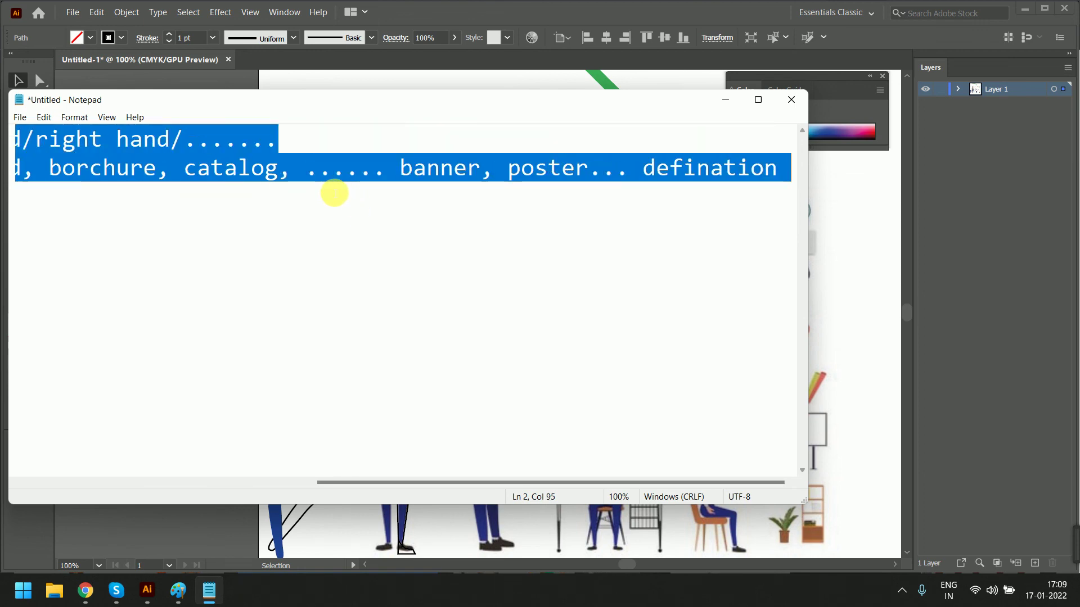
pyautogui.hotkey('alt', 'Tab')
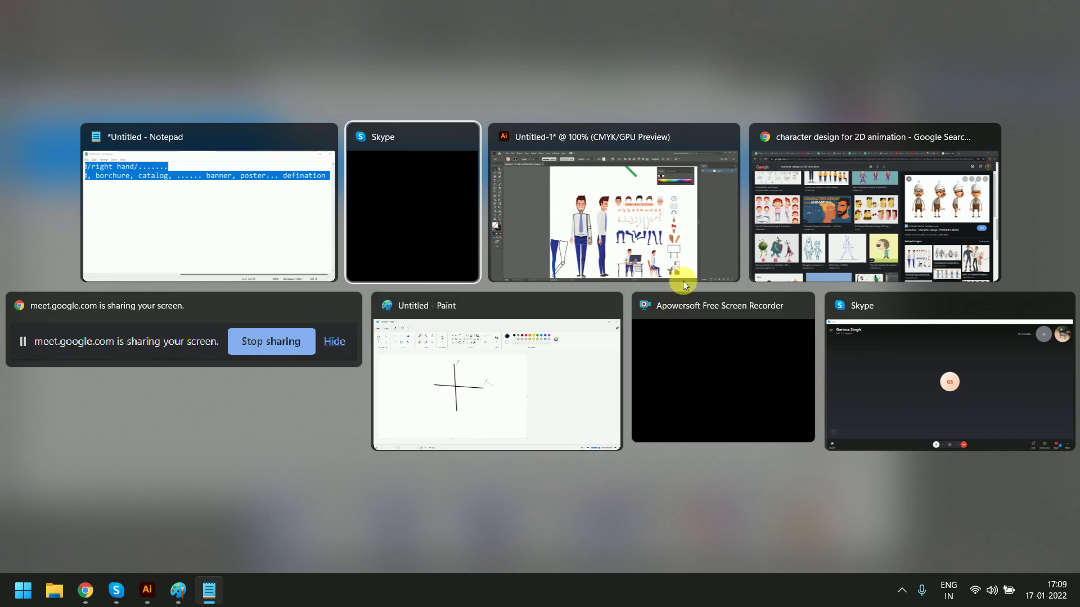
pyautogui.click(581, 222)
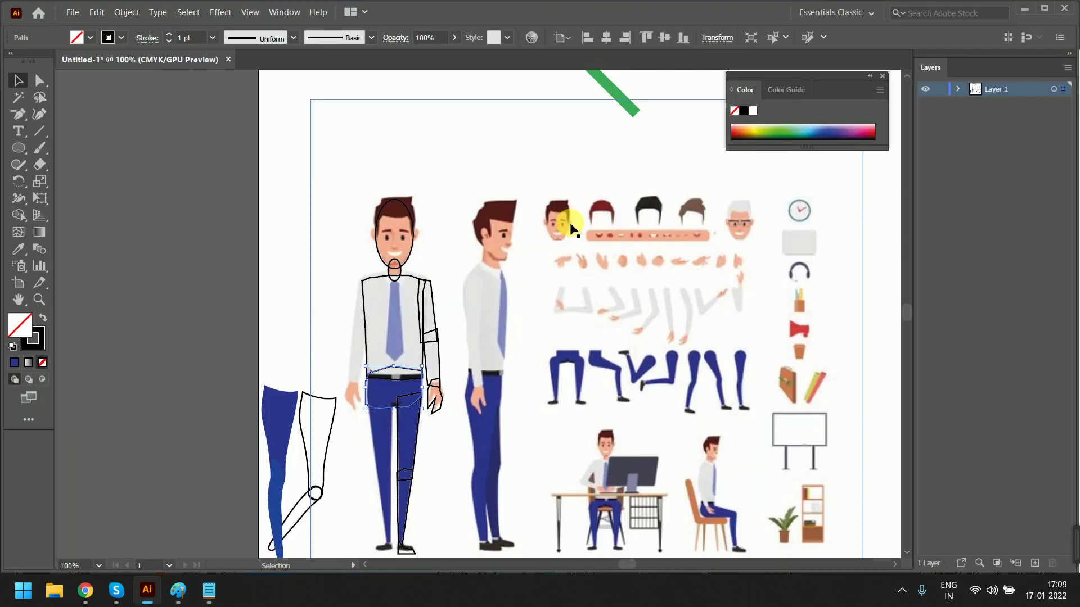
pyautogui.hotkey('alt', 'Tab')
pyautogui.click(882, 197)
pyautogui.click(35, 11)
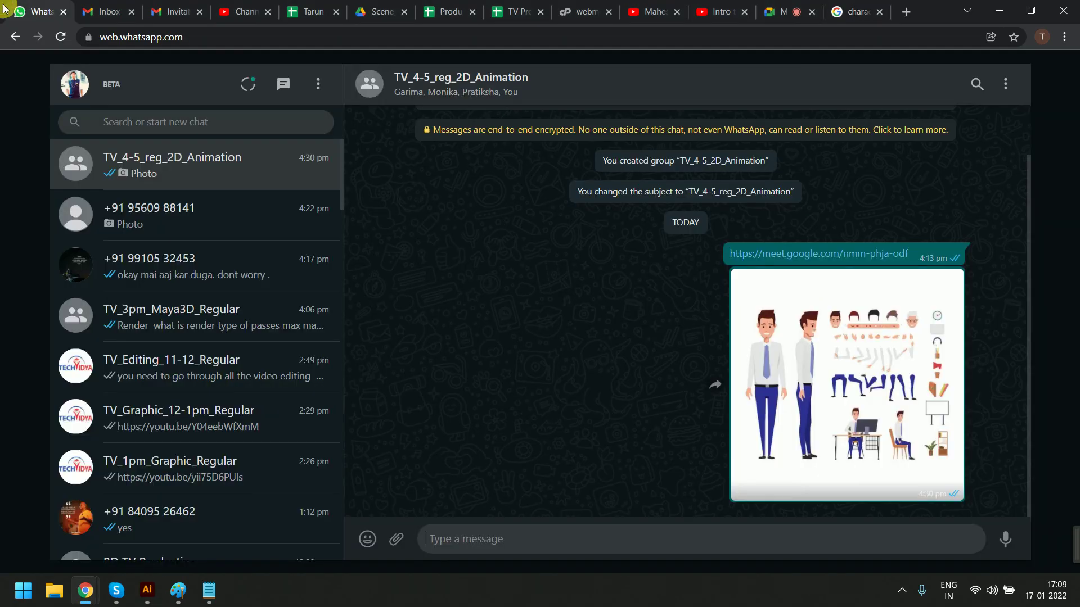
pyautogui.hotkey('ctrl', 'v')
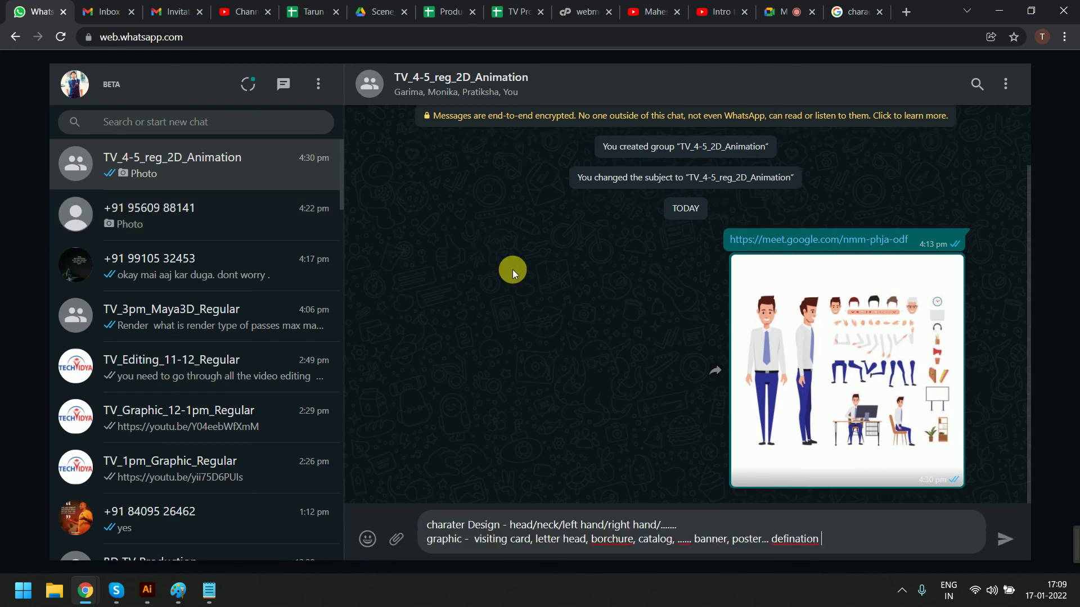
pyautogui.press('Return')
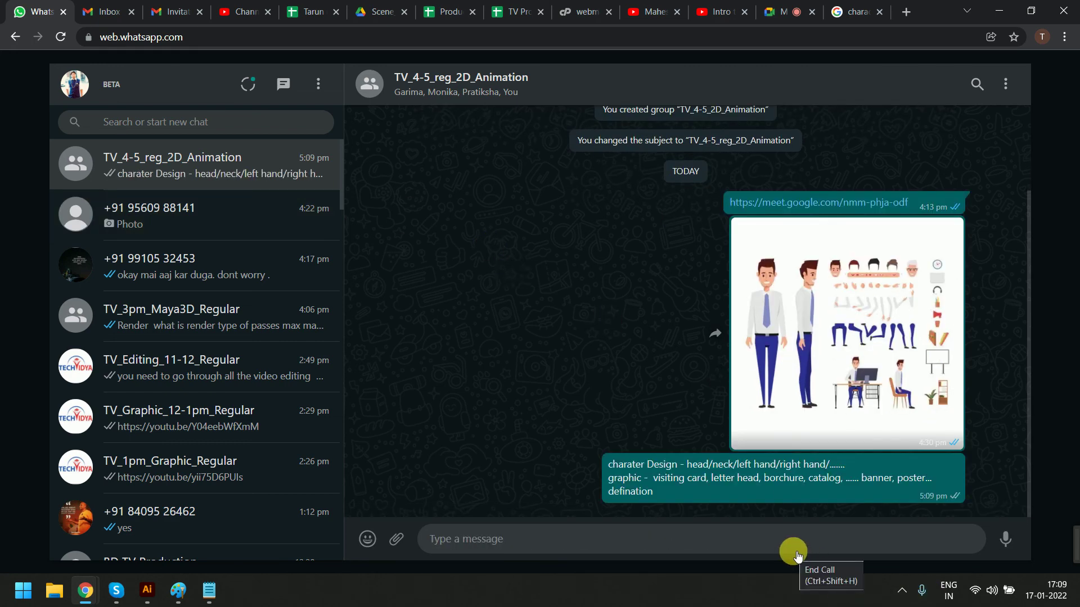
# End the Skype call, close Skype, minimise Chrome, and close Illustrator's Untitled-1 document.
pyautogui.click(796, 556)
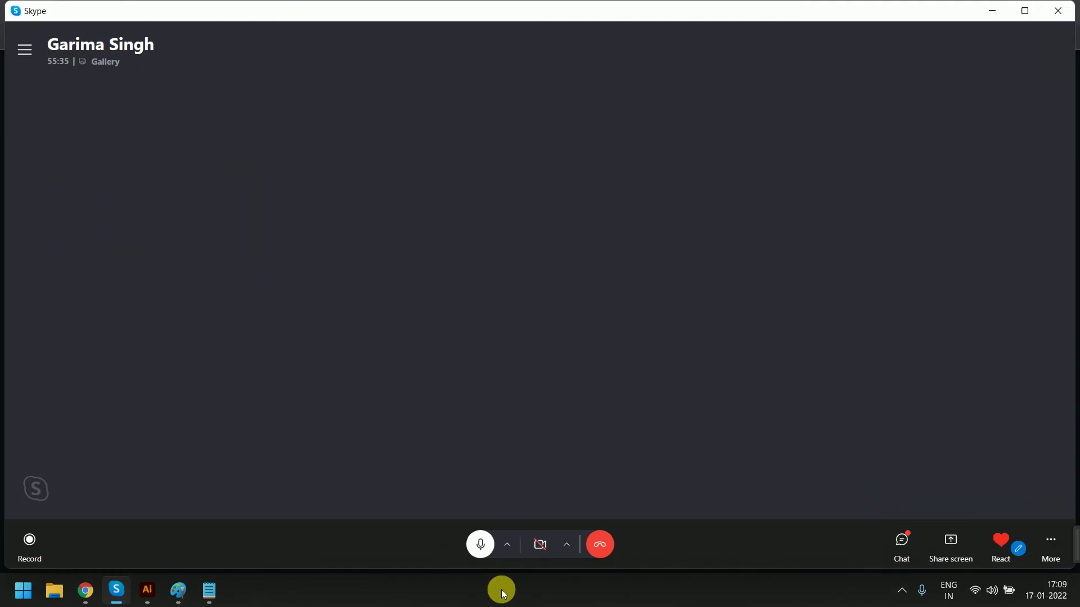
pyautogui.click(1063, 12)
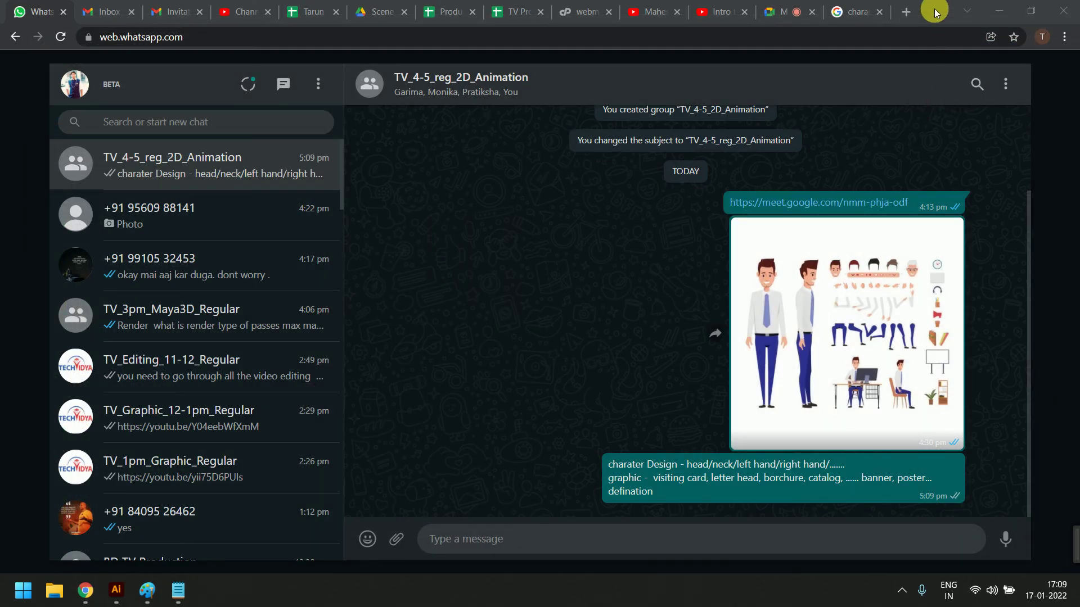
pyautogui.click(999, 12)
pyautogui.click(1065, 8)
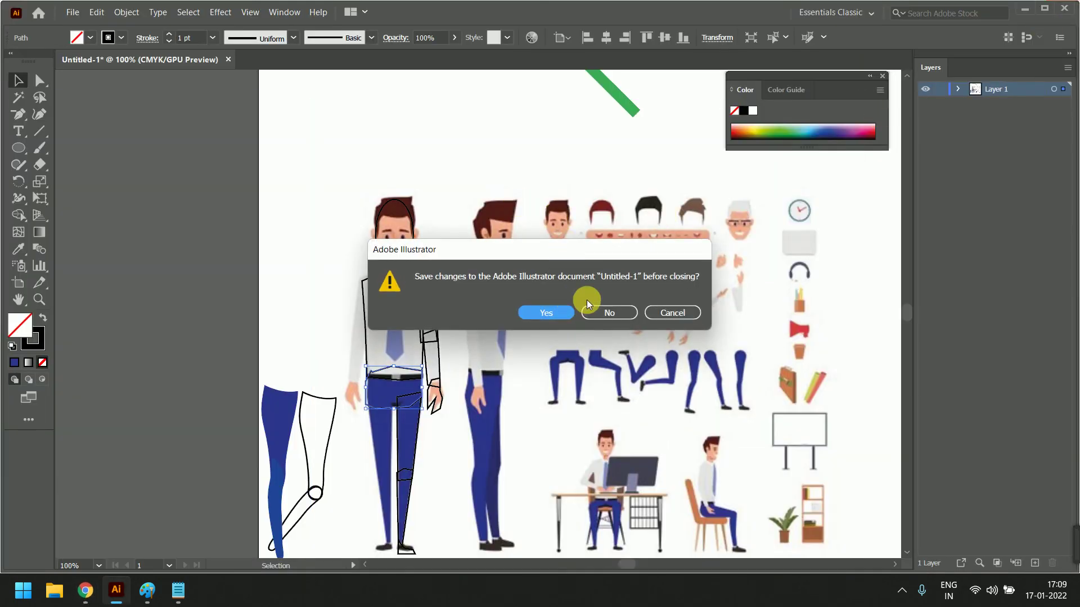